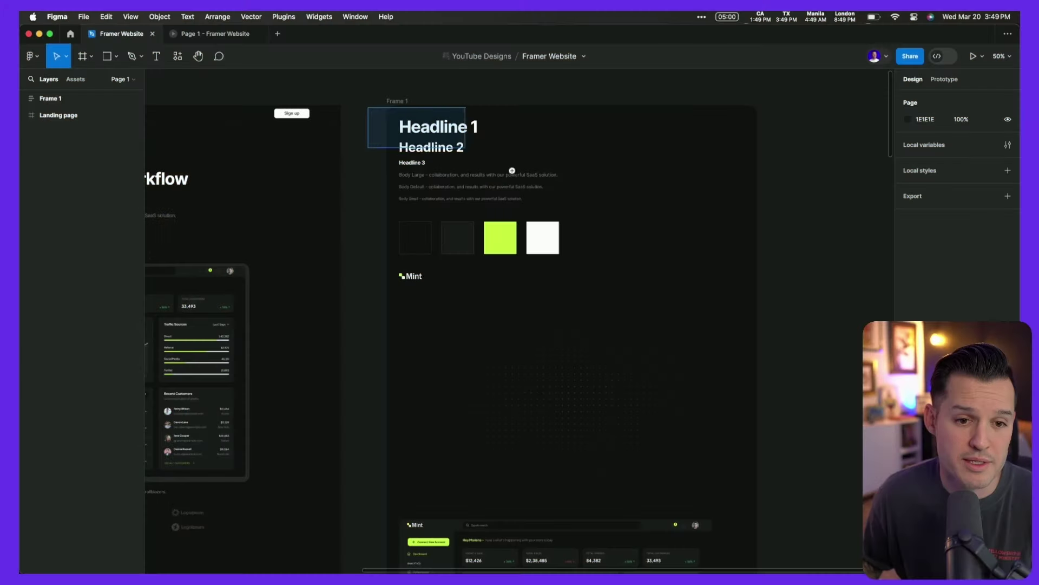
- Look over the Mint landing page design and its prototype, from the hero section down to the logo rows
{"action": "scroll", "coordinate": [512, 169], "scroll_direction": "up", "scroll_amount": 5}
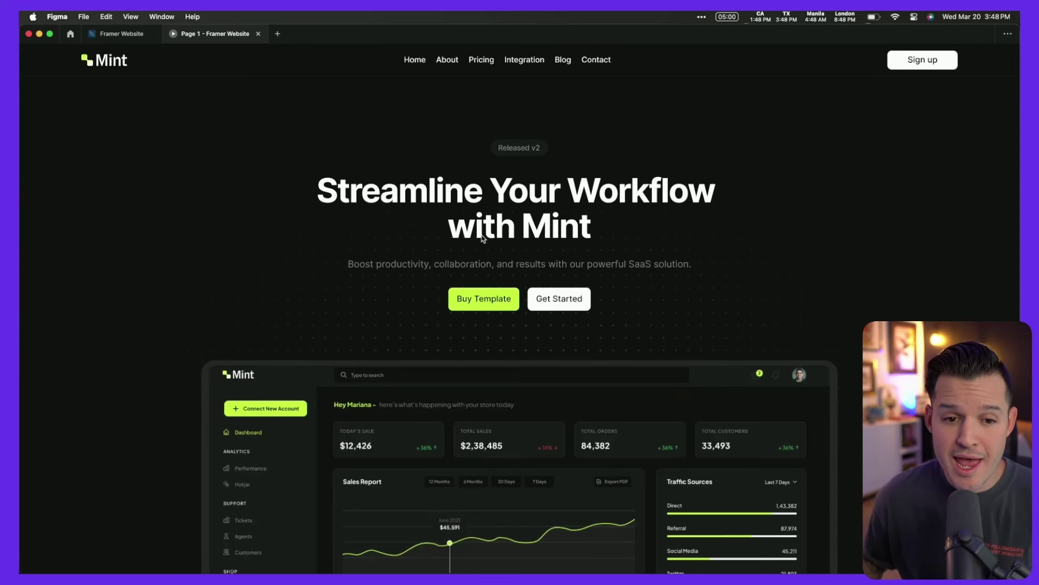
{"action": "scroll", "coordinate": [505, 271], "scroll_direction": "down", "scroll_amount": 20}
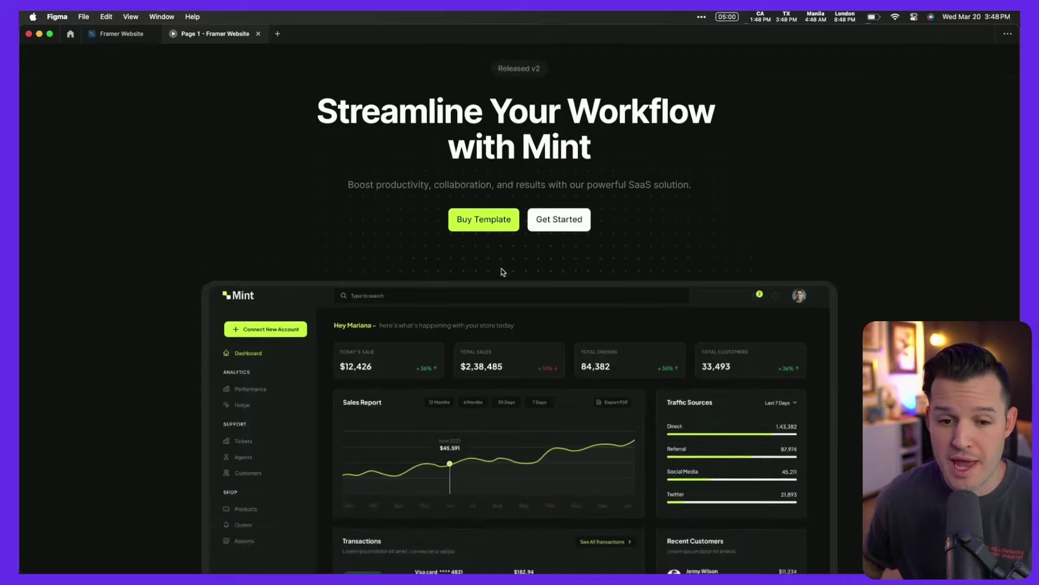
{"action": "scroll", "coordinate": [502, 272], "scroll_direction": "up", "scroll_amount": 20}
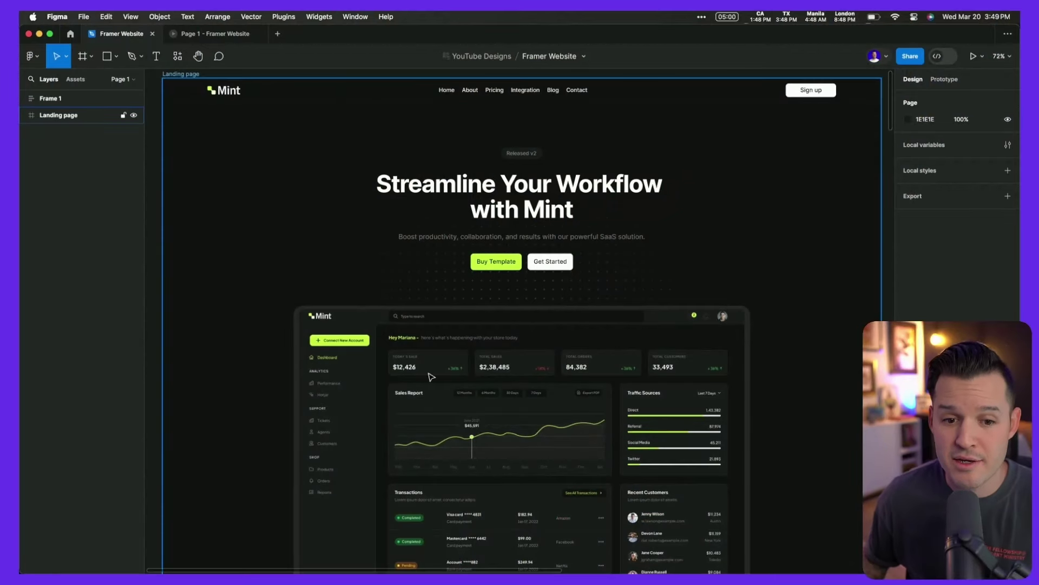
{"action": "scroll", "coordinate": [431, 377], "scroll_direction": "down", "scroll_amount": 5}
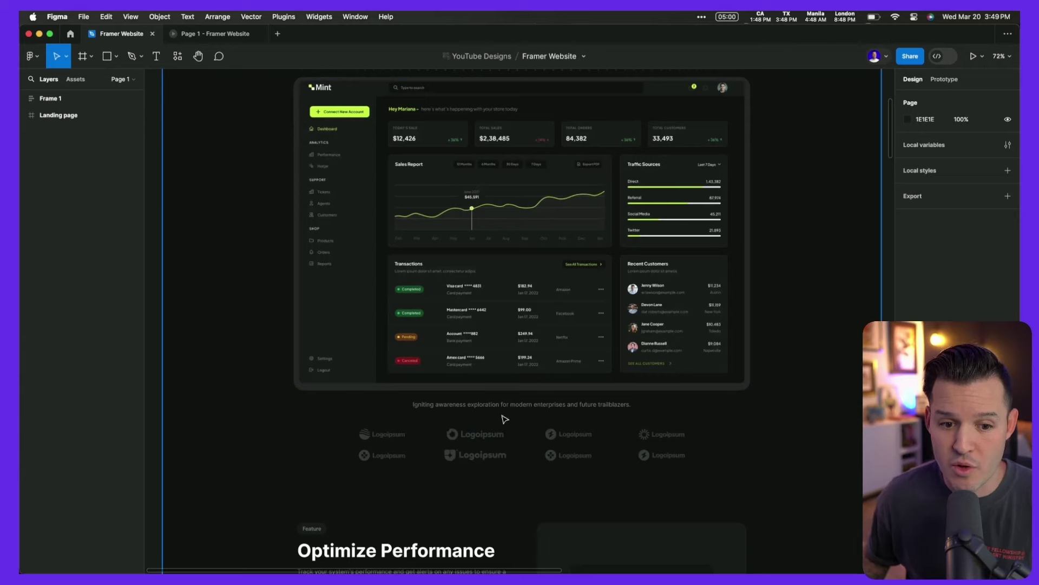
{"action": "scroll", "coordinate": [574, 420], "scroll_direction": "up", "scroll_amount": 4}
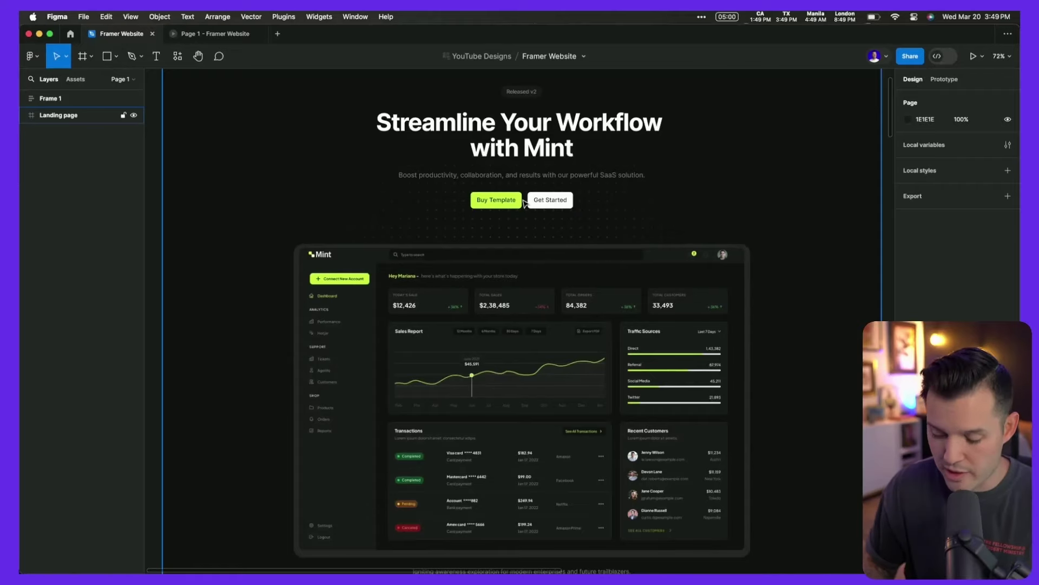
- Examine the style guide frame beside the landing page, including its headlines, body text, color swatches, logo and images
{"action": "key", "text": "minus"}
{"action": "left_click_drag", "start_coordinate": [738, 317], "coordinate": [384, 314]}
{"action": "left_click", "coordinate": [728, 326]}
{"action": "left_click", "coordinate": [782, 317]}
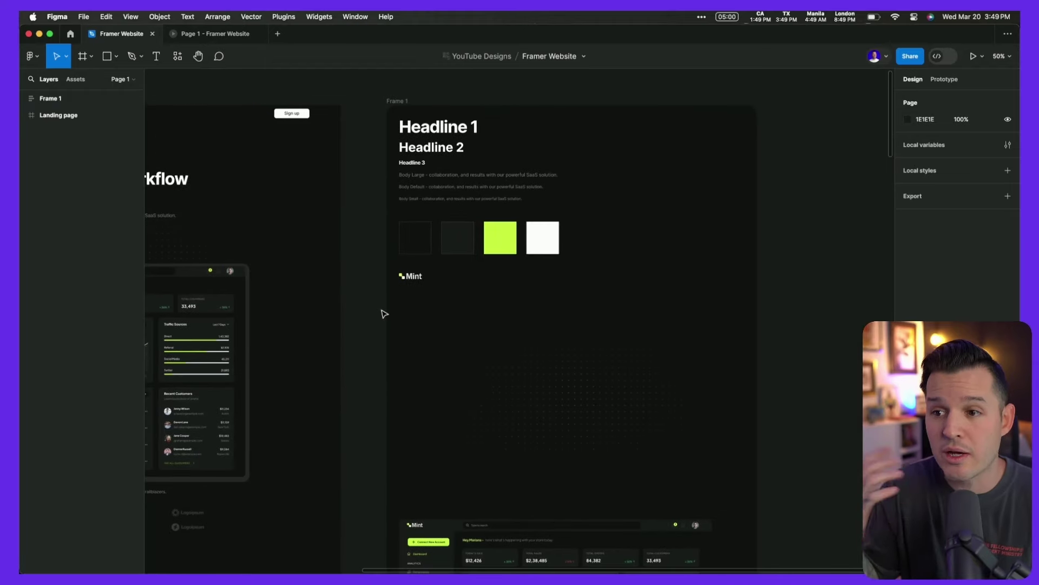
{"action": "scroll", "coordinate": [395, 150], "scroll_direction": "up", "scroll_amount": 5}
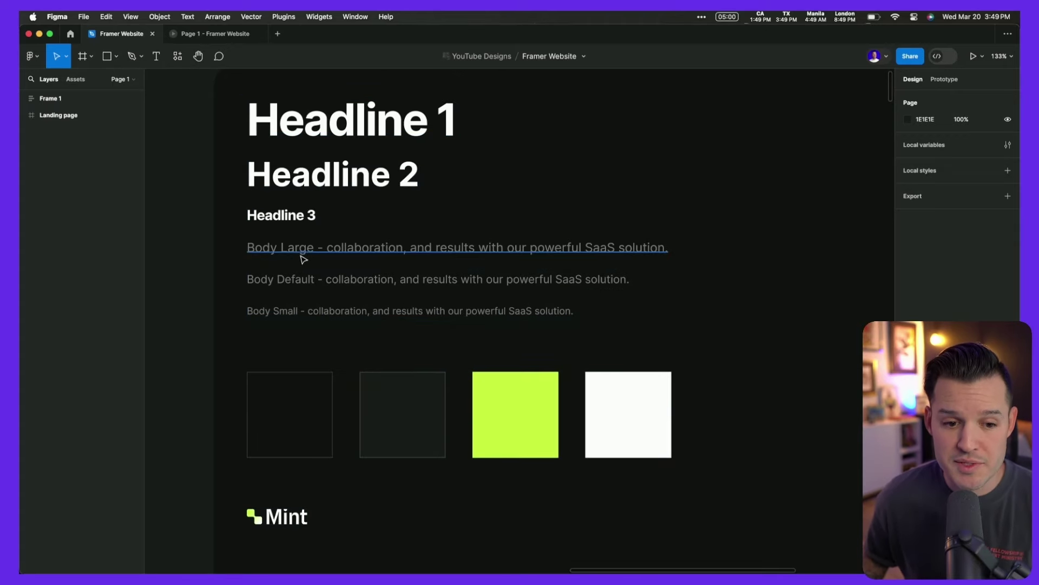
{"action": "scroll", "coordinate": [302, 260], "scroll_direction": "down", "scroll_amount": 6}
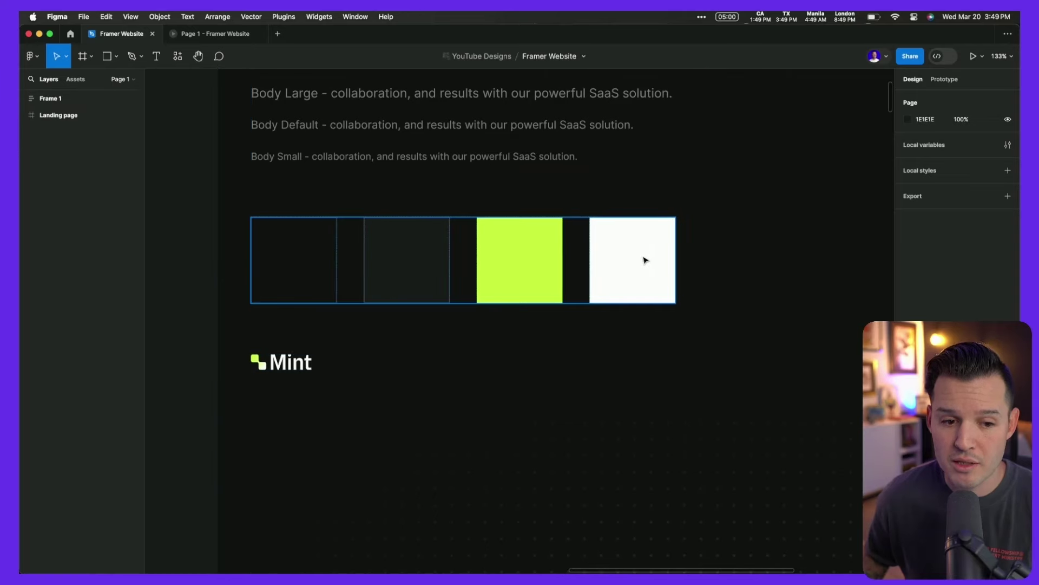
{"action": "scroll", "coordinate": [636, 260], "scroll_direction": "down", "scroll_amount": 4}
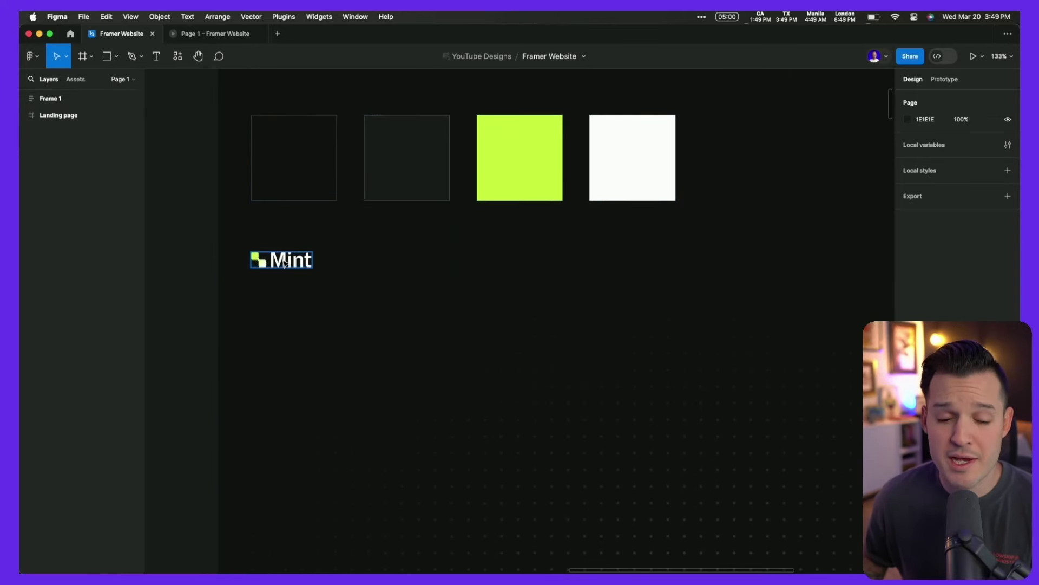
{"action": "scroll", "coordinate": [283, 262], "scroll_direction": "down", "scroll_amount": 5}
{"action": "scroll", "coordinate": [552, 281], "scroll_direction": "down", "scroll_amount": 5}
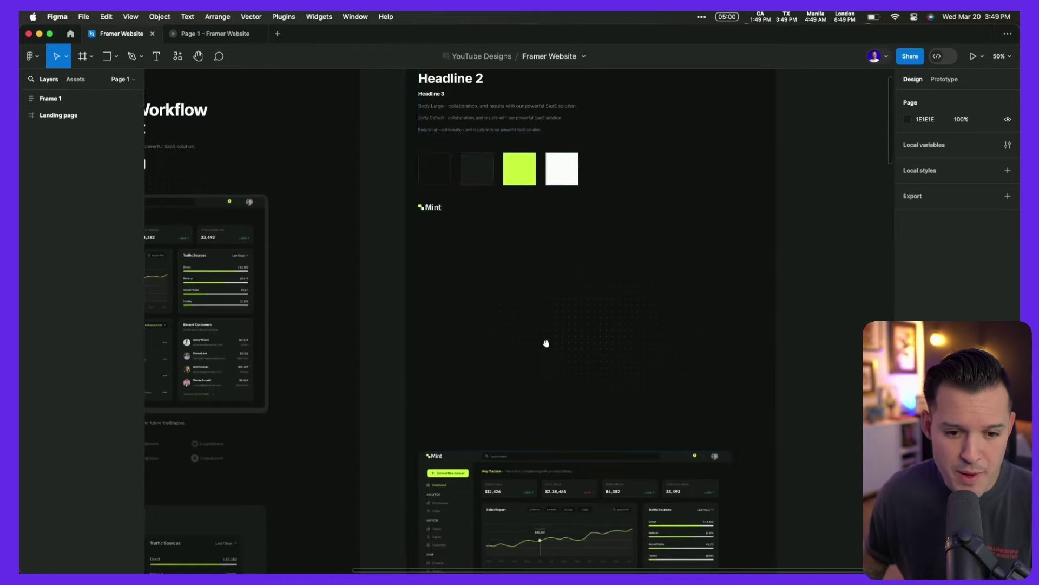
{"action": "scroll", "coordinate": [547, 344], "scroll_direction": "down", "scroll_amount": 8}
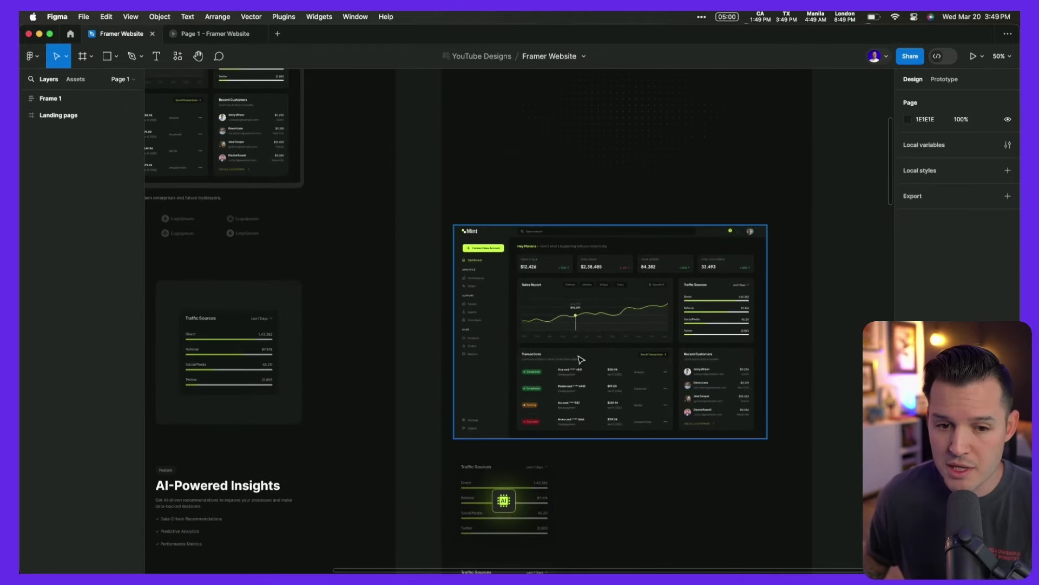
{"action": "scroll", "coordinate": [580, 359], "scroll_direction": "up", "scroll_amount": 12}
{"action": "scroll", "coordinate": [580, 359], "scroll_direction": "left", "scroll_amount": 10}
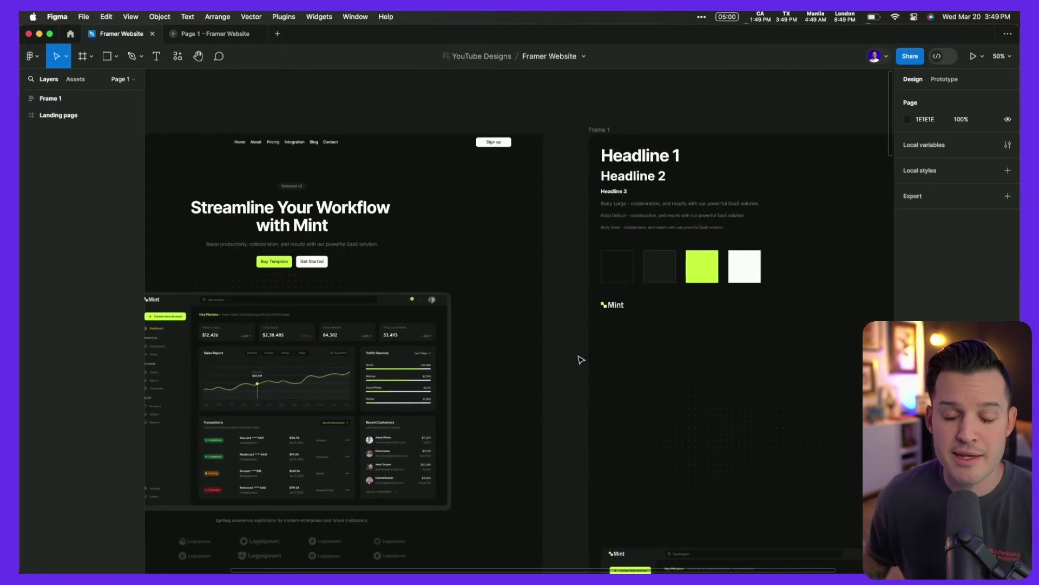
{"action": "scroll", "coordinate": [581, 360], "scroll_direction": "right", "scroll_amount": 10}
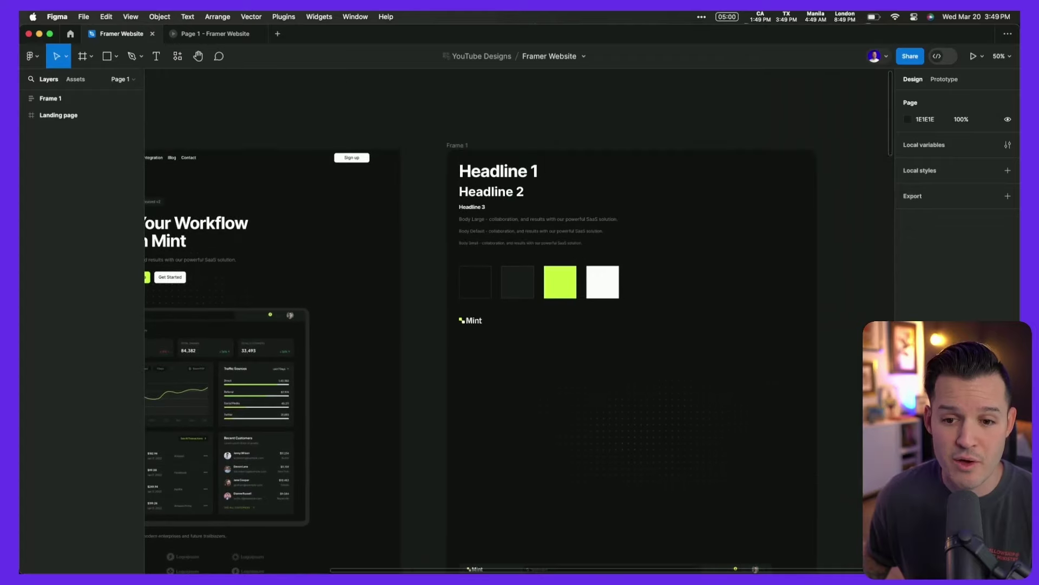
- Preview the exported files image-background.png, image1.png and logo.svg from the computer's desktop
{"action": "left_click", "coordinate": [985, 36]}
{"action": "key", "text": "space"}
{"action": "key", "text": "Down"}
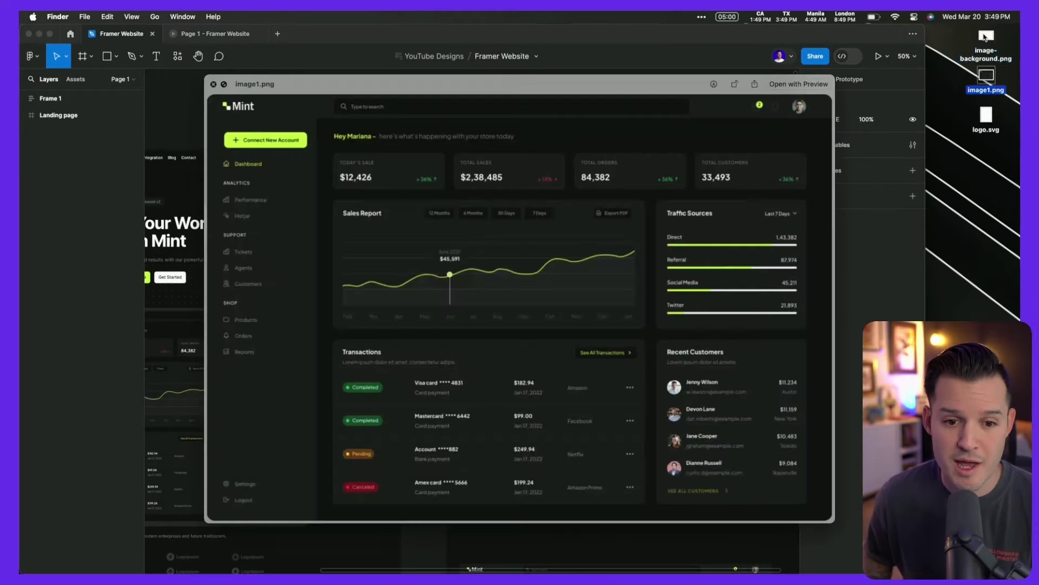
{"action": "key", "text": "Down"}
{"action": "key", "text": "space"}
{"action": "double_click", "coordinate": [760, 31]}
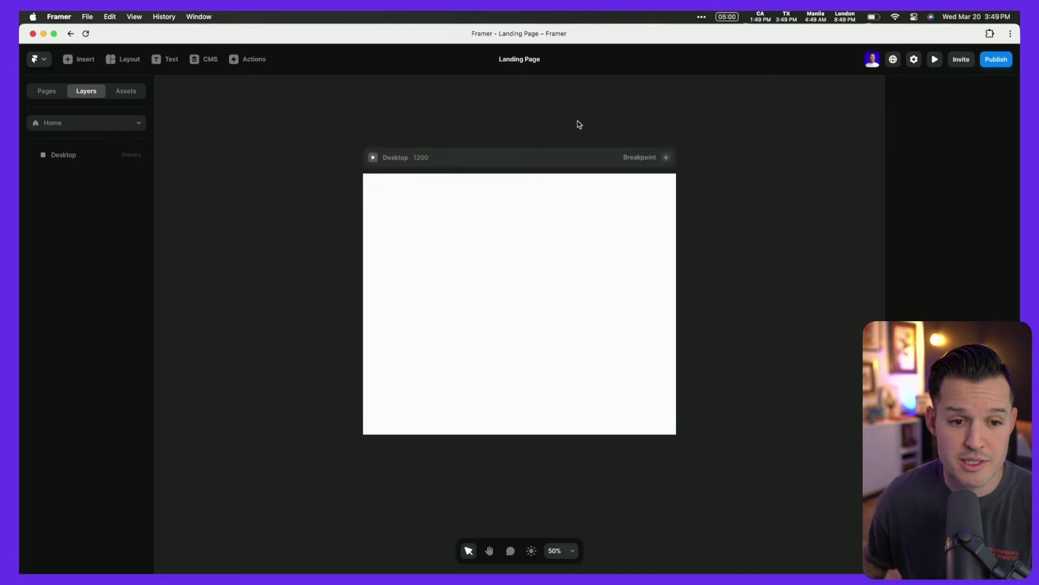
- Select and inspect the blank Desktop breakpoint of the Home page in Framer
{"action": "left_click", "coordinate": [460, 164]}
{"action": "scroll", "coordinate": [410, 162], "scroll_direction": "up", "scroll_amount": 5}
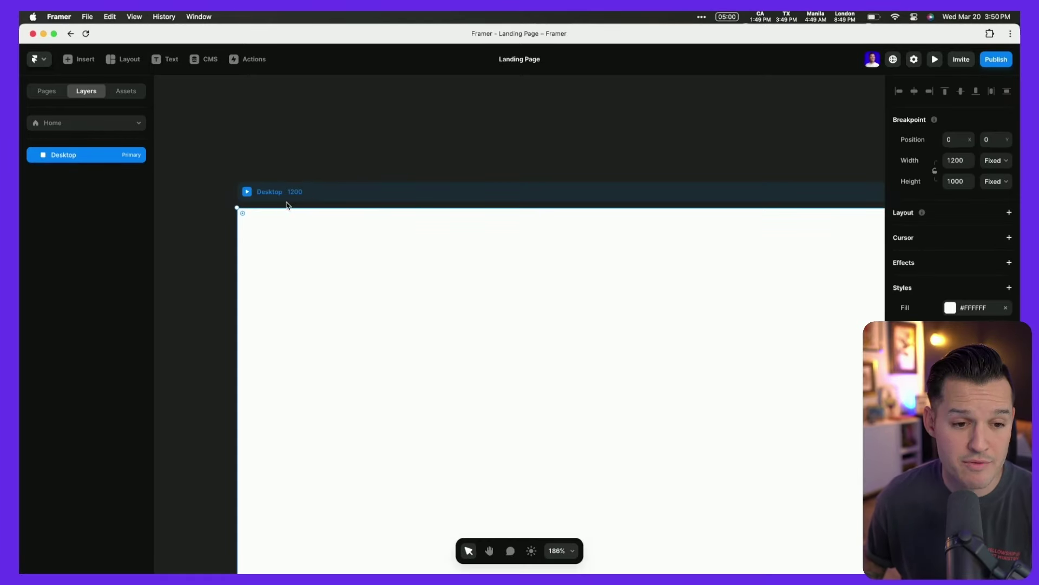
{"action": "scroll", "coordinate": [306, 196], "scroll_direction": "down", "scroll_amount": 6}
{"action": "scroll", "coordinate": [307, 195], "scroll_direction": "up", "scroll_amount": 2}
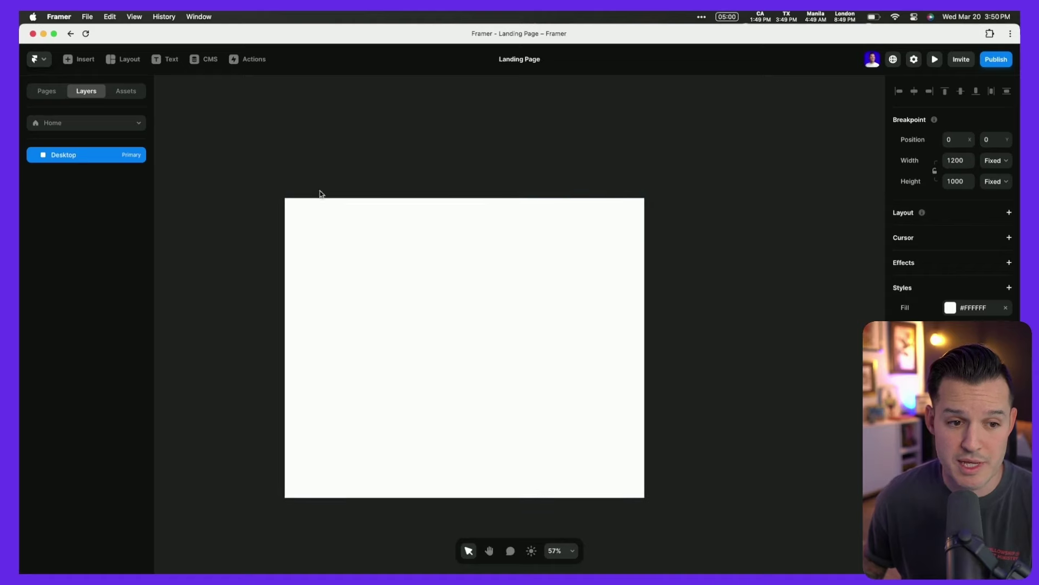
{"action": "left_click_drag", "start_coordinate": [318, 193], "coordinate": [486, 123]}
{"action": "key", "text": "space"}
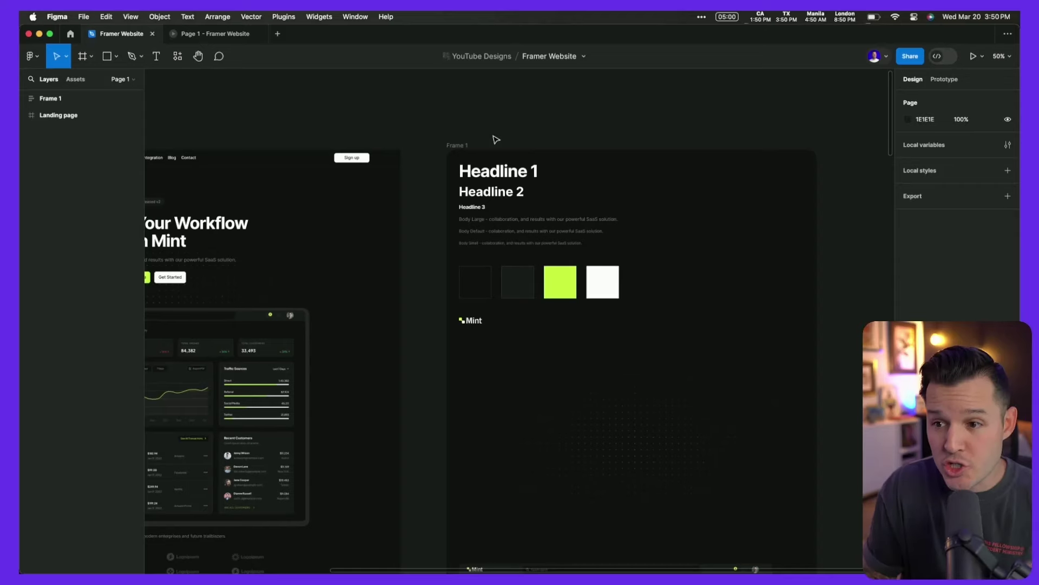
- In Figma, copy the typography frame and the color swatch frame with the Figma to HTML with Framer plugin
{"action": "left_click", "coordinate": [479, 205]}
{"action": "left_click", "coordinate": [483, 280], "text": "shift"}
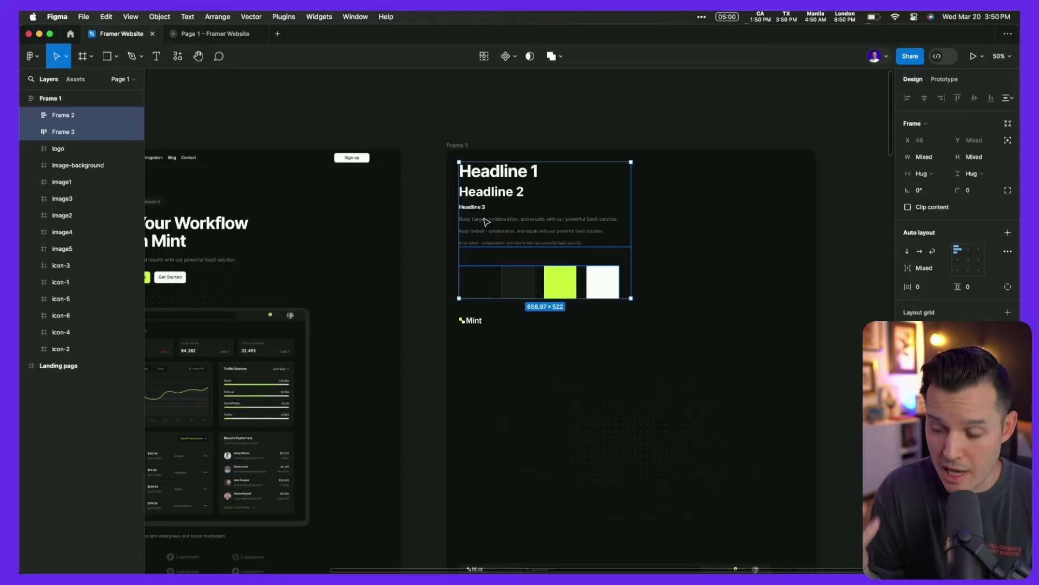
{"action": "key", "text": "super+slash"}
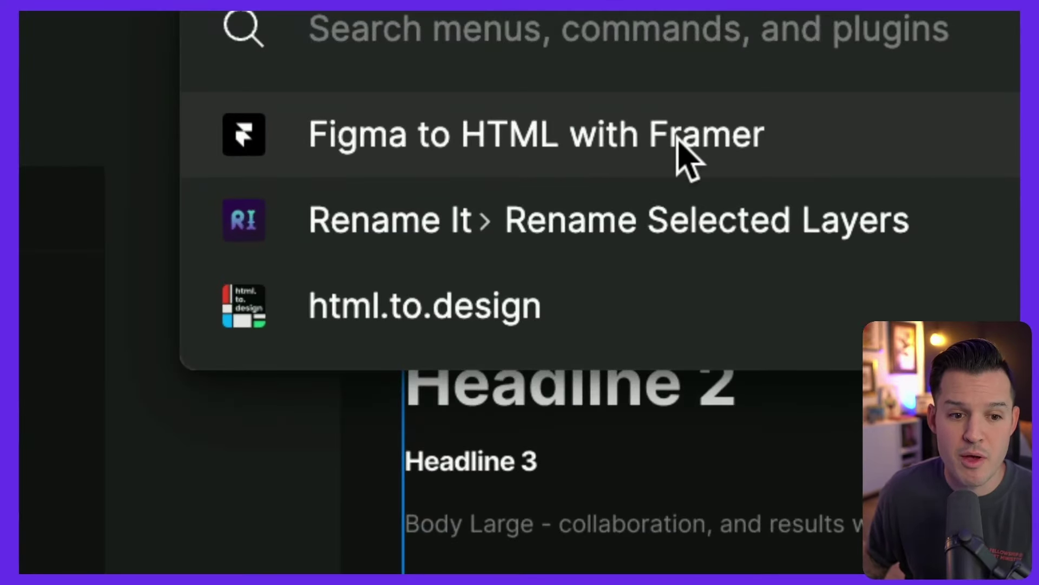
{"action": "left_click", "coordinate": [679, 140]}
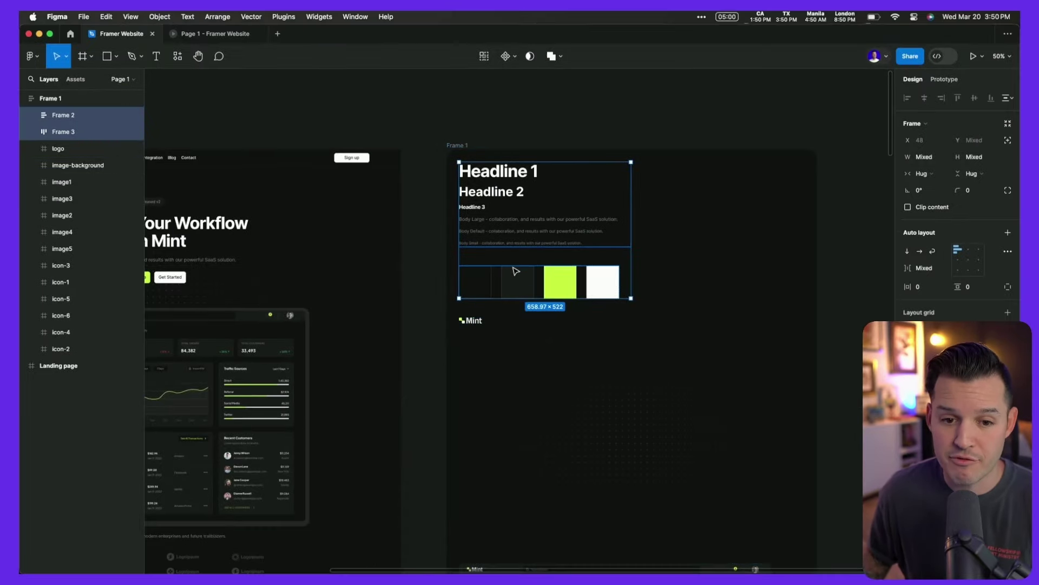
- Switch to Framer, paste the copied typography and swatch frames, and move them onto the empty canvas left of the Desktop breakpoint
{"action": "mouse_move", "coordinate": [512, 552]}
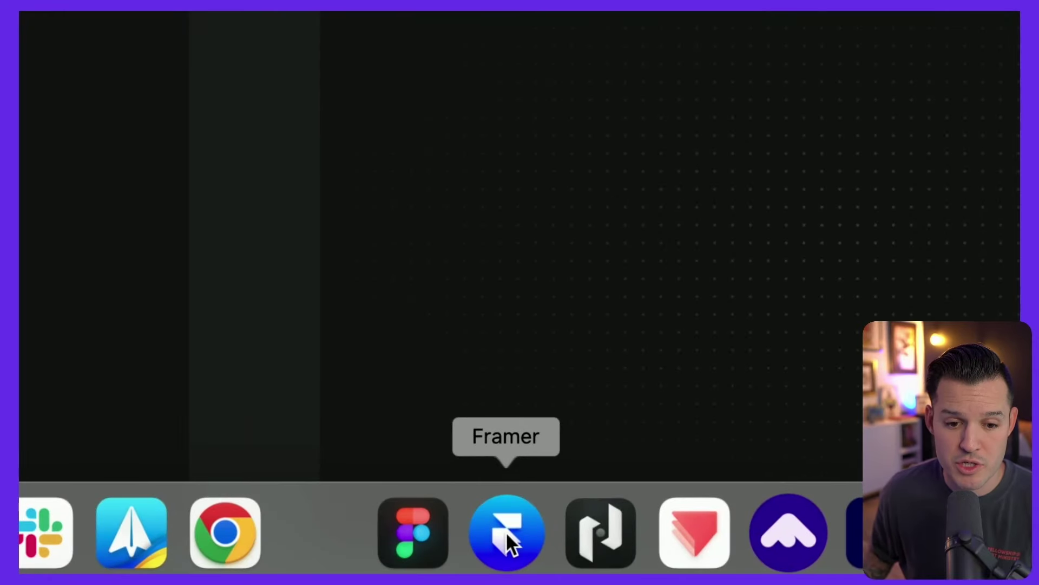
{"action": "left_click", "coordinate": [505, 531]}
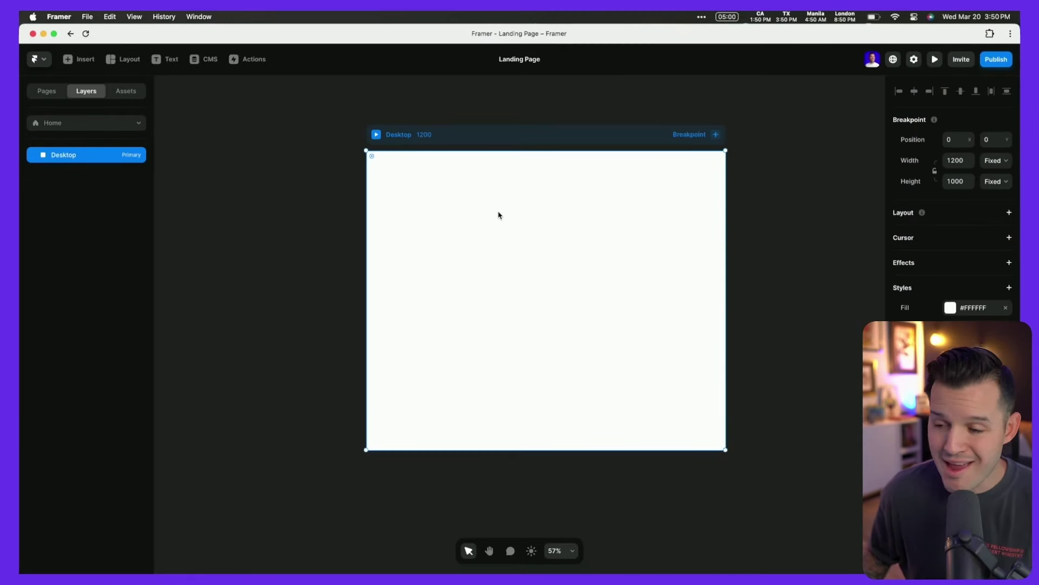
{"action": "key", "text": "super+v"}
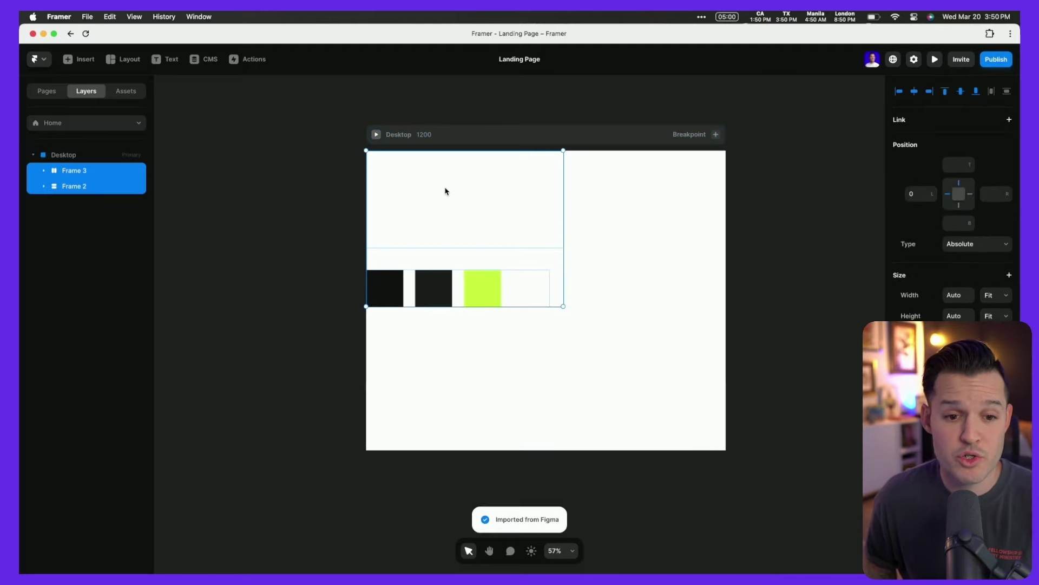
{"action": "left_click_drag", "start_coordinate": [445, 191], "coordinate": [341, 206]}
{"action": "left_click", "coordinate": [321, 136]}
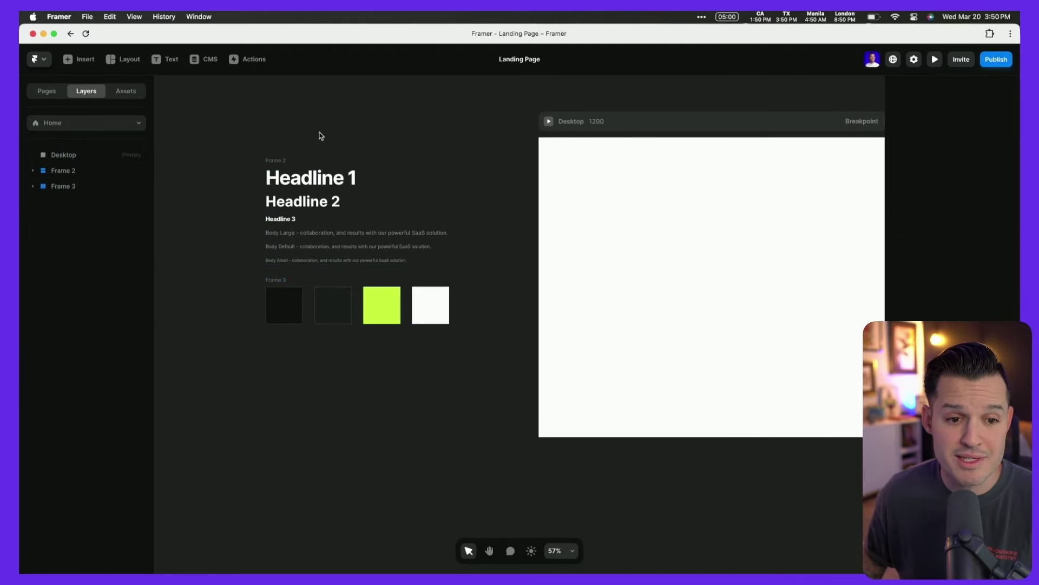
- Create a color style named Dark1 from the first swatch's #131313 fill and show it in the project's assets
{"action": "left_click", "coordinate": [284, 175]}
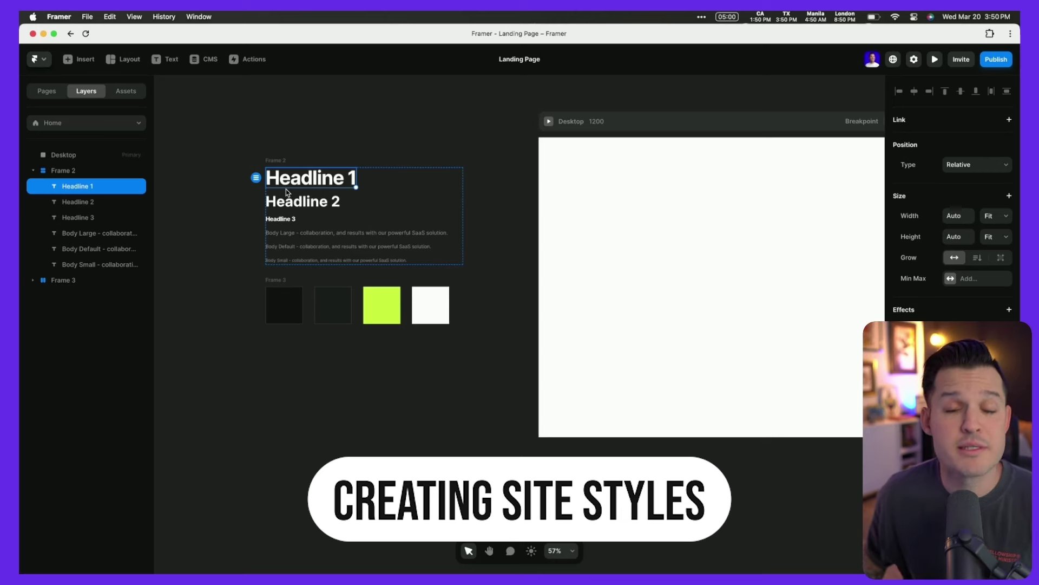
{"action": "left_click", "coordinate": [297, 278]}
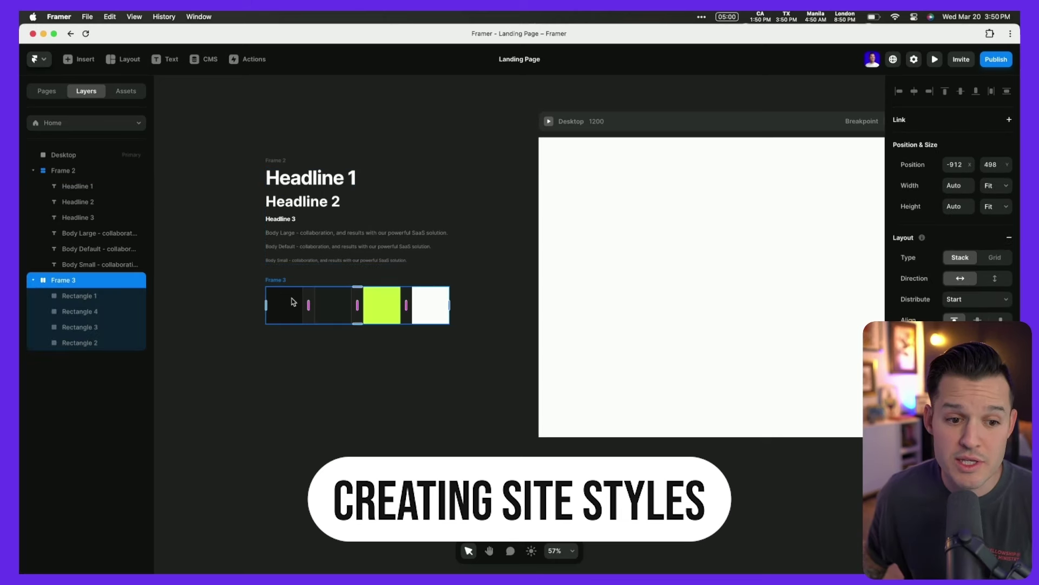
{"action": "left_click", "coordinate": [78, 299]}
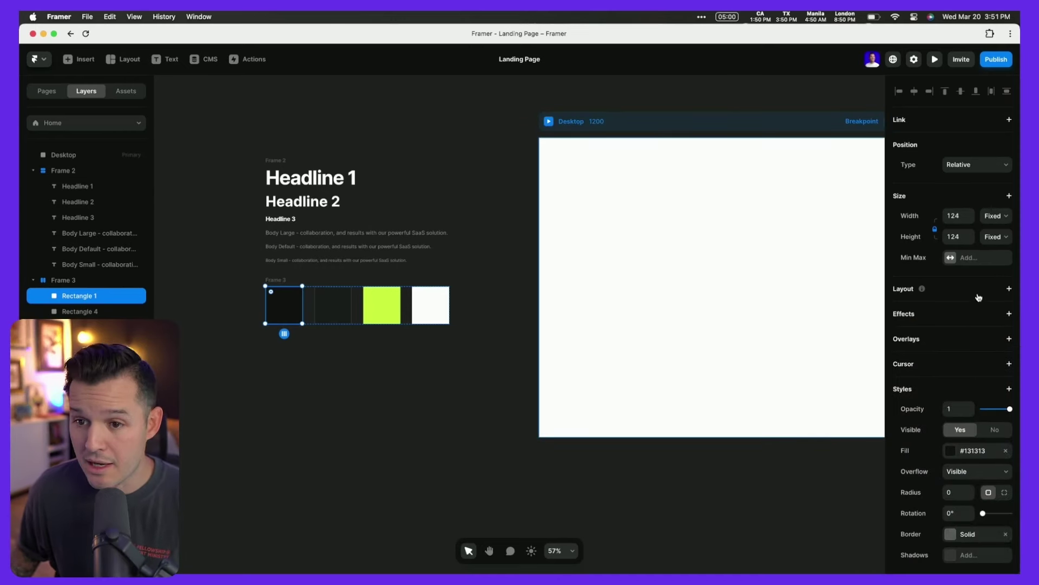
{"action": "scroll", "coordinate": [961, 383], "scroll_direction": "down", "scroll_amount": 3}
{"action": "left_click", "coordinate": [950, 371]}
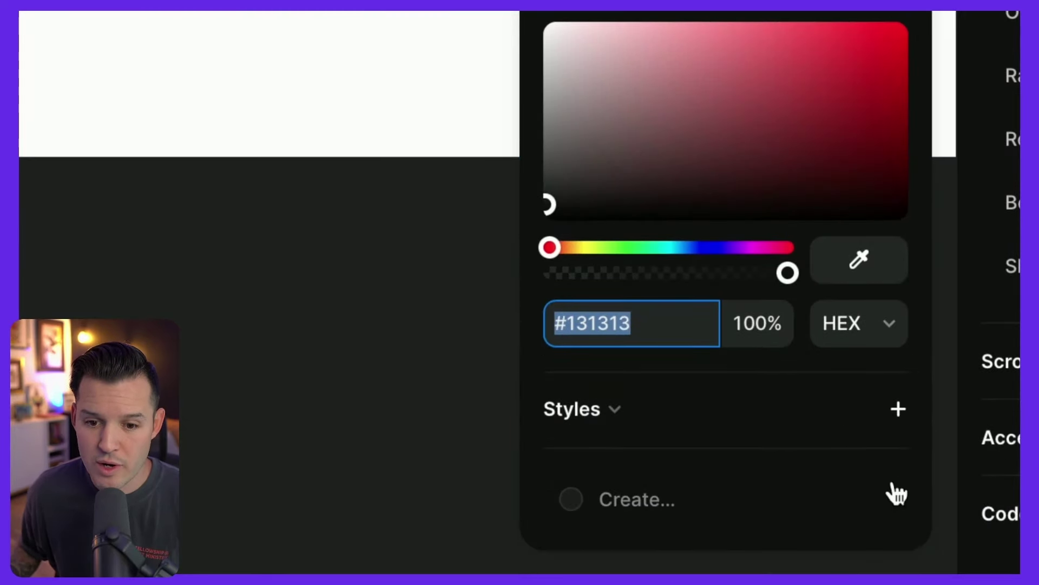
{"action": "left_click", "coordinate": [628, 503]}
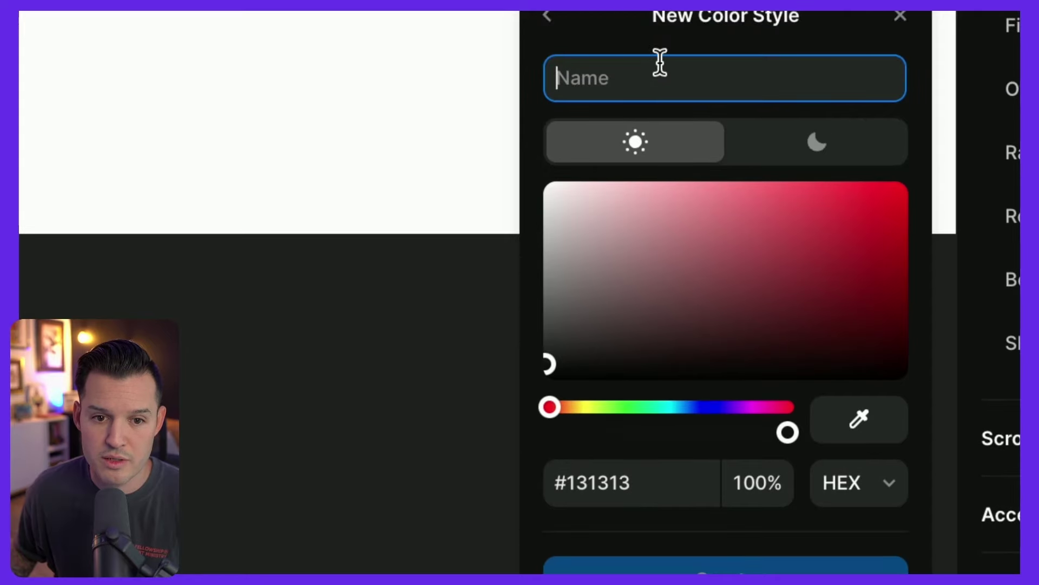
{"action": "type", "text": "Dark1"}
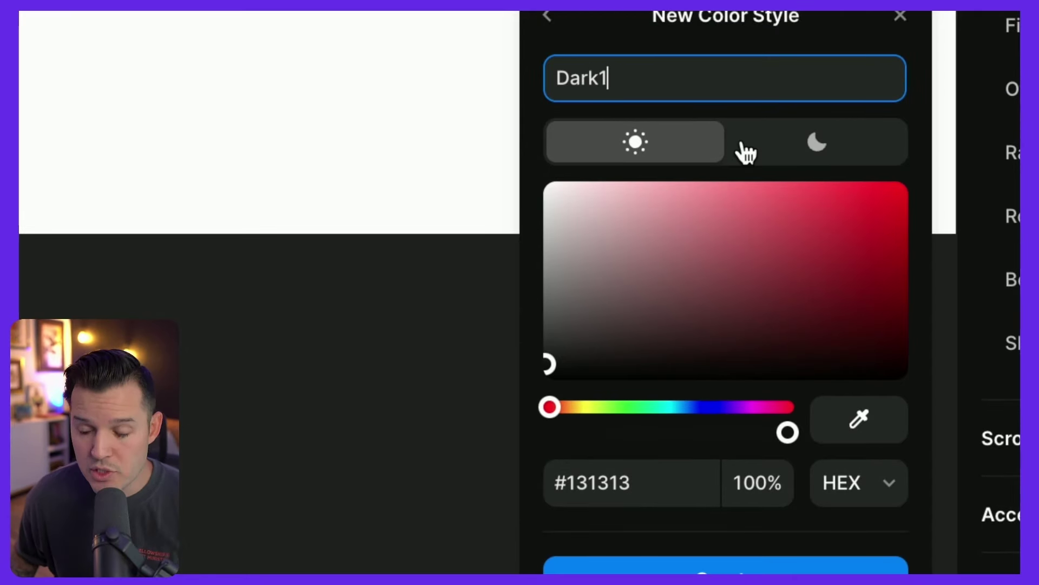
{"action": "left_click", "coordinate": [808, 153]}
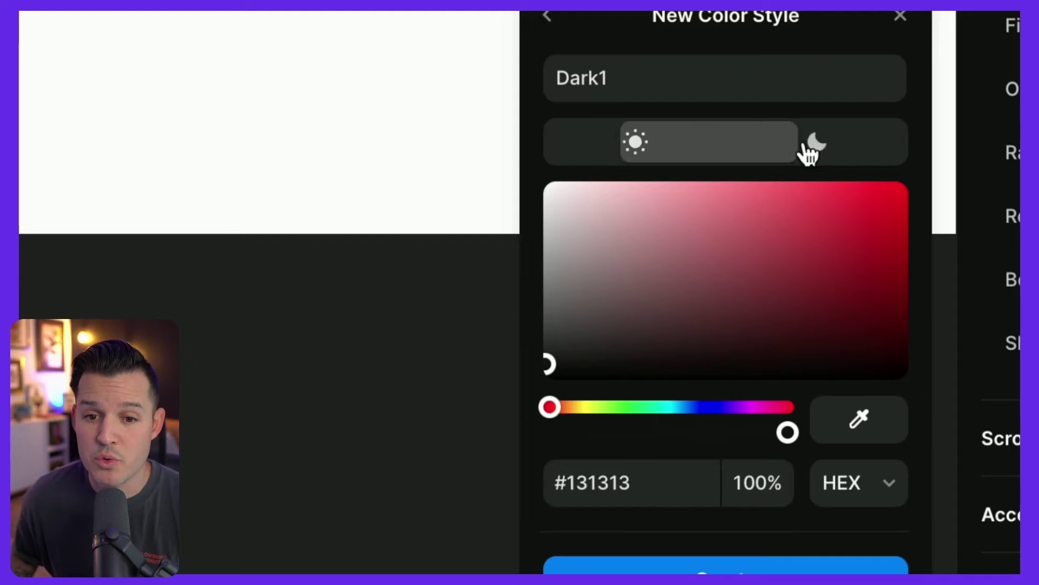
{"action": "left_click", "coordinate": [659, 150]}
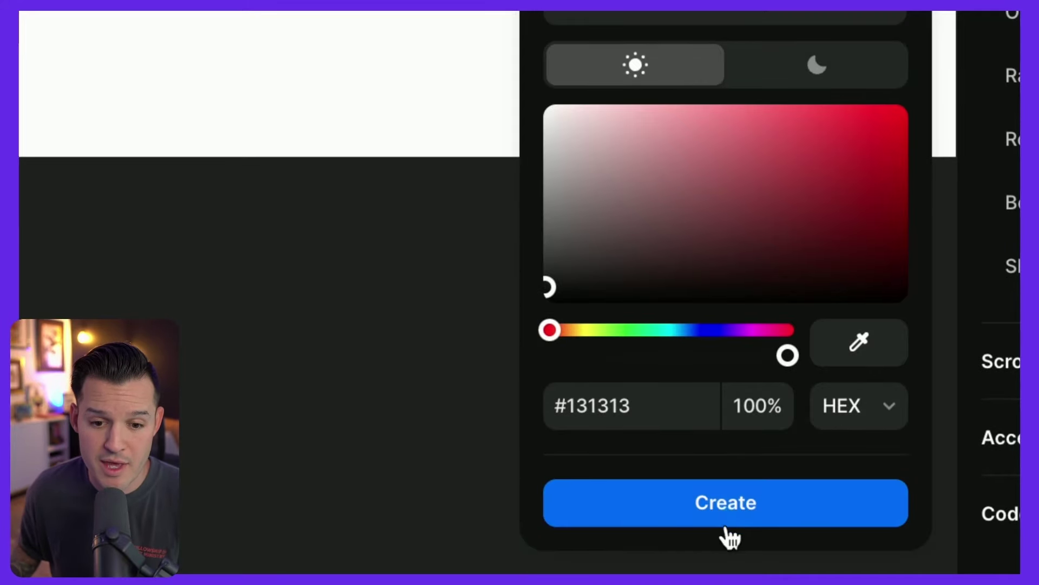
{"action": "left_click", "coordinate": [726, 566]}
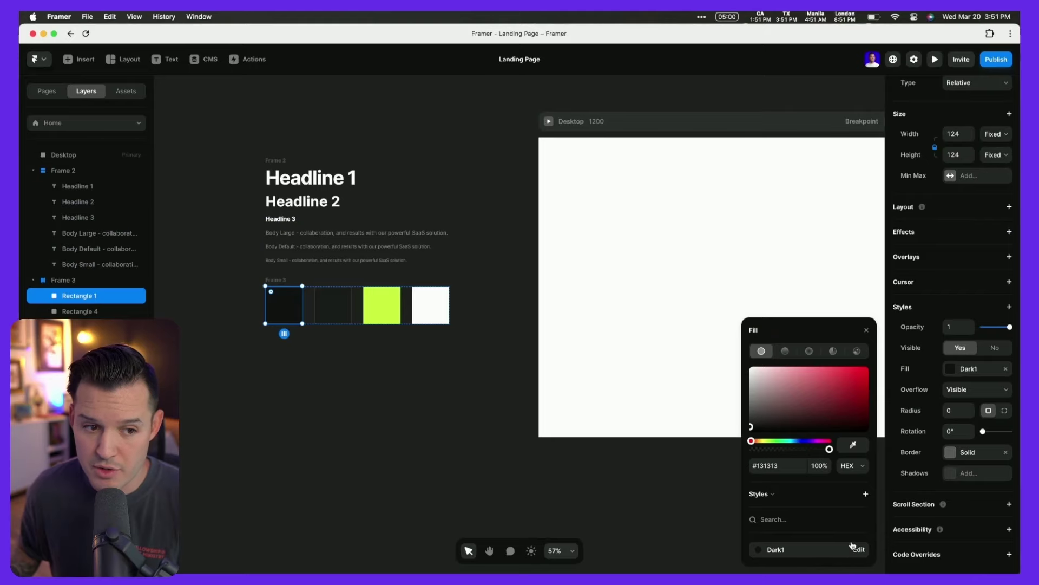
{"action": "left_click", "coordinate": [130, 93]}
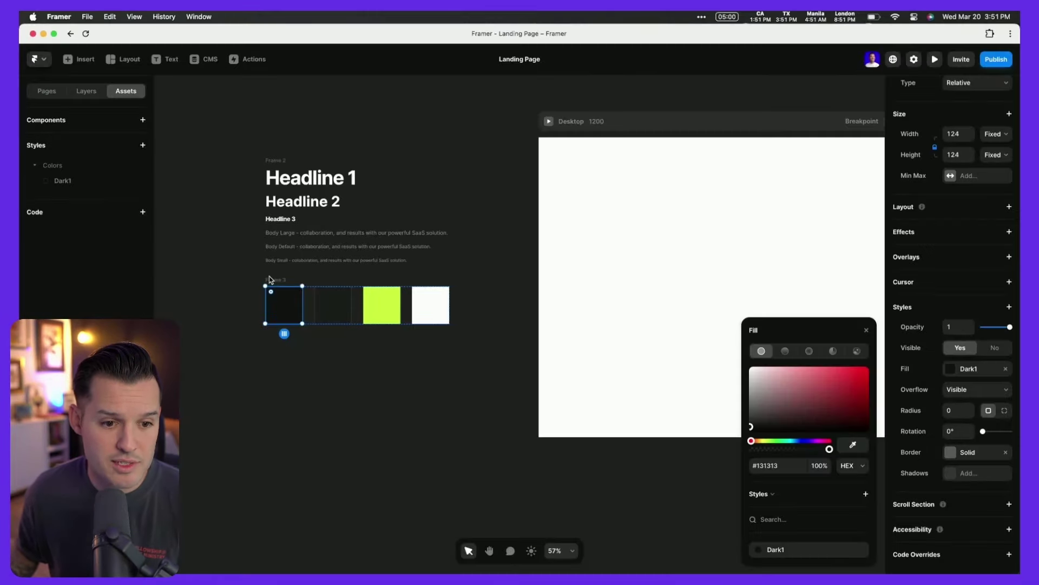
- Create a color style named Dark 2 with #202020 sampled from the second dark swatch
{"action": "key", "text": "Escape"}
{"action": "left_click", "coordinate": [336, 311]}
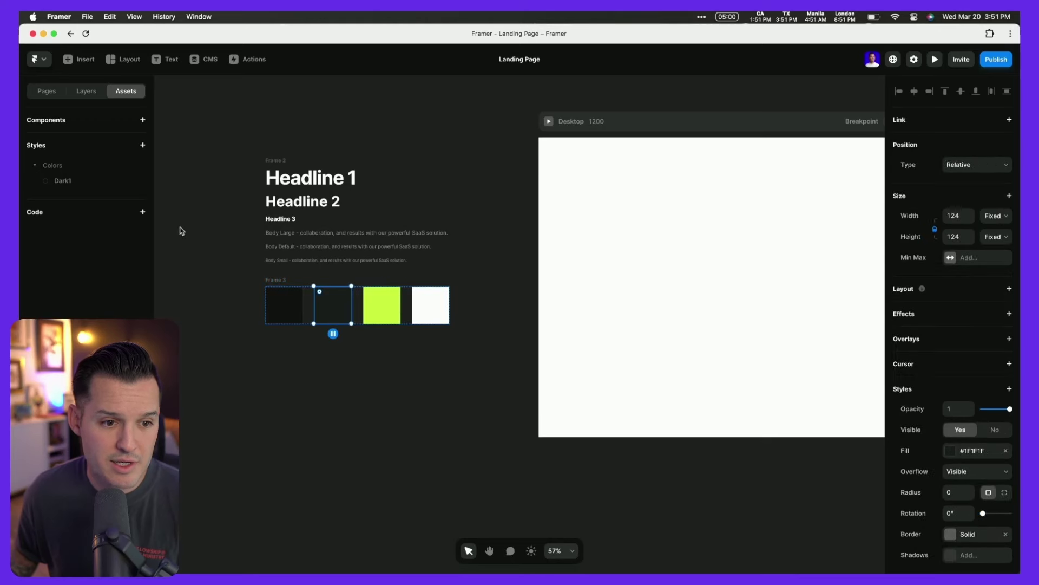
{"action": "left_click", "coordinate": [143, 146]}
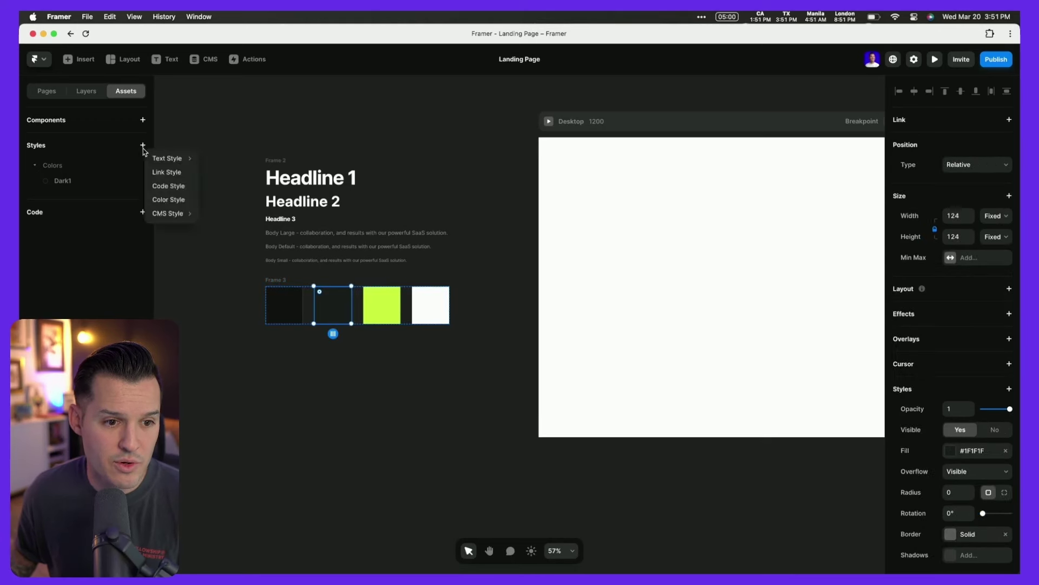
{"action": "left_click", "coordinate": [169, 200]}
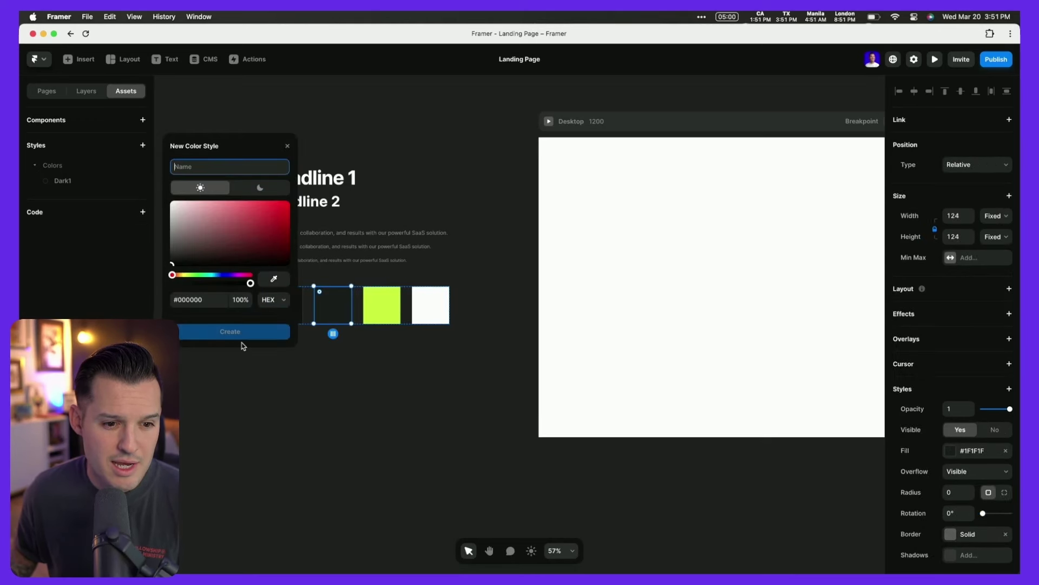
{"action": "left_click", "coordinate": [274, 279]}
{"action": "left_click", "coordinate": [339, 310]}
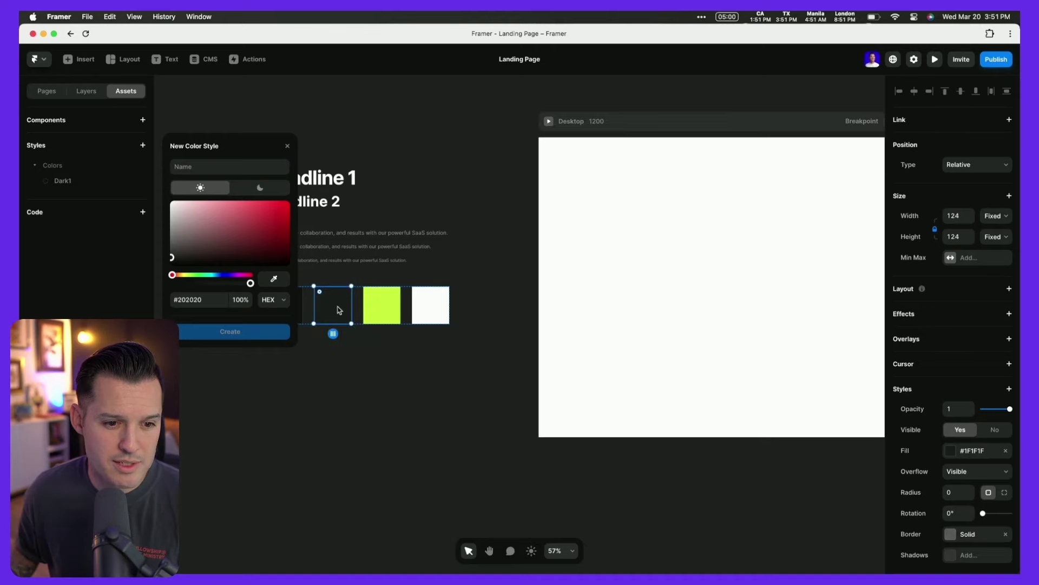
{"action": "left_click", "coordinate": [199, 167]}
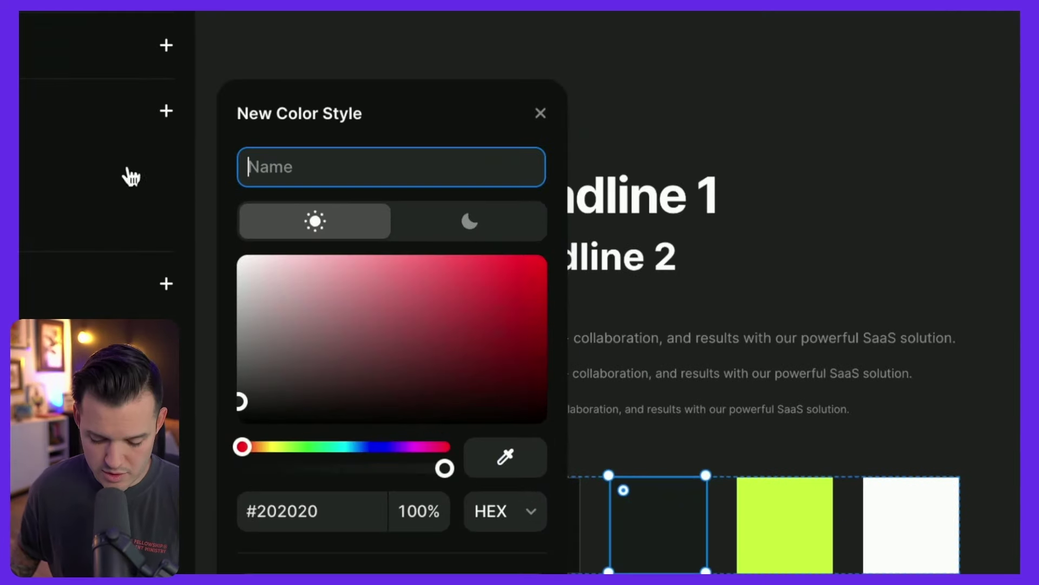
{"action": "type", "text": "Dark 2"}
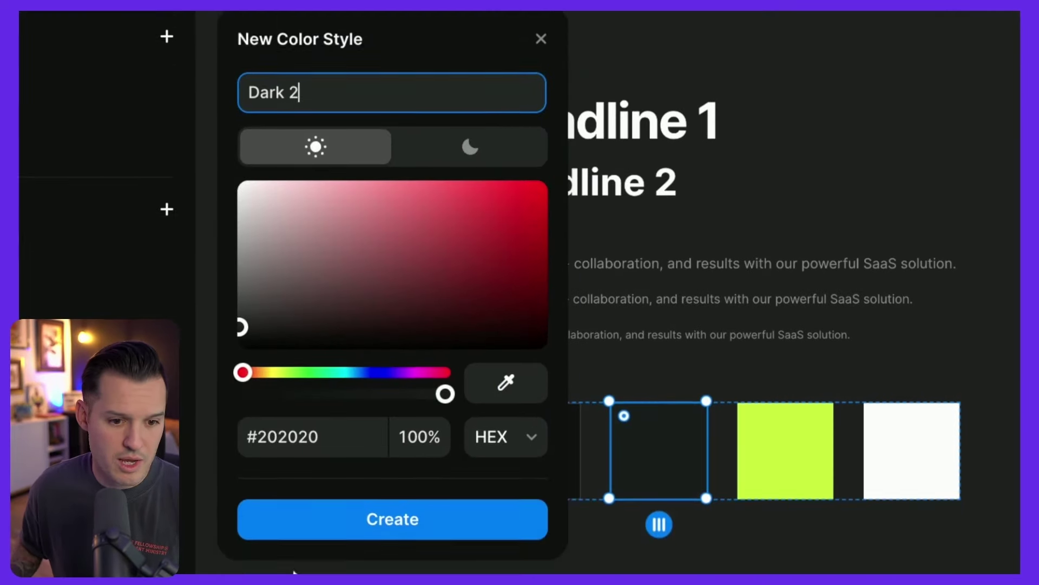
{"action": "left_click", "coordinate": [320, 533]}
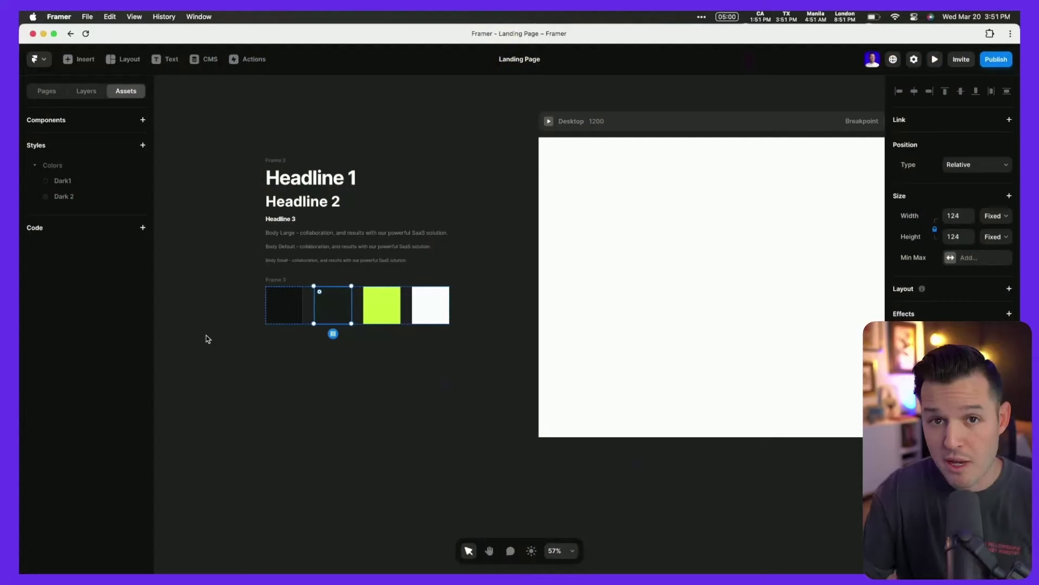
{"action": "key", "text": "Escape"}
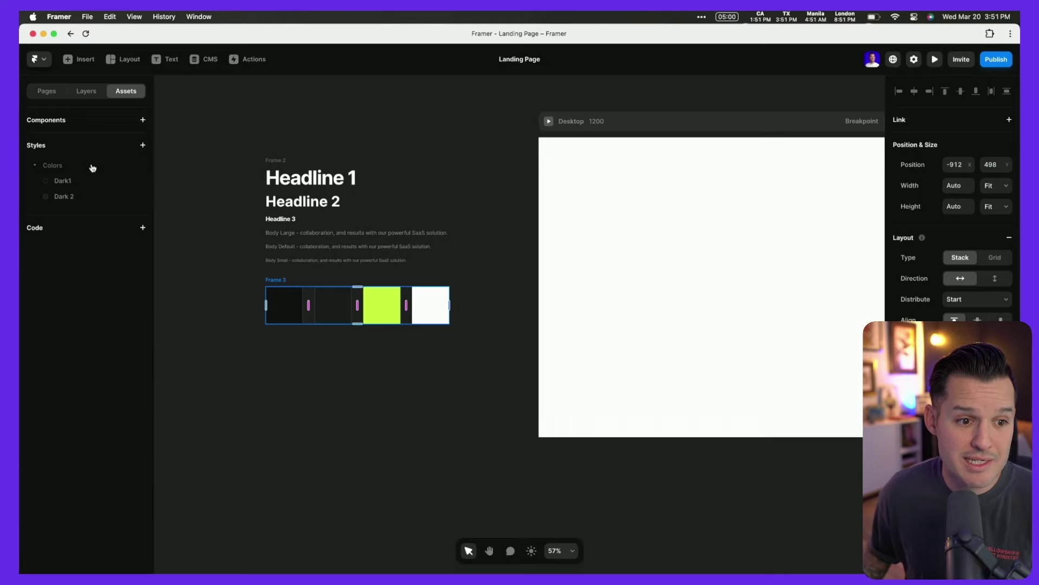
- Create a color style named Eel with the color sampled from the lime green swatch
{"action": "left_click", "coordinate": [143, 146]}
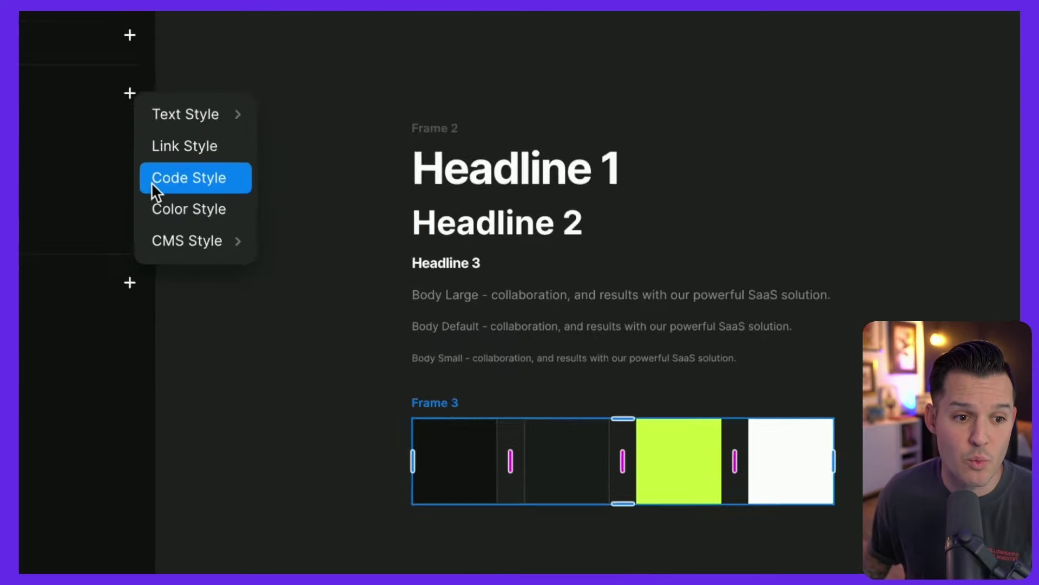
{"action": "mouse_move", "coordinate": [179, 120]}
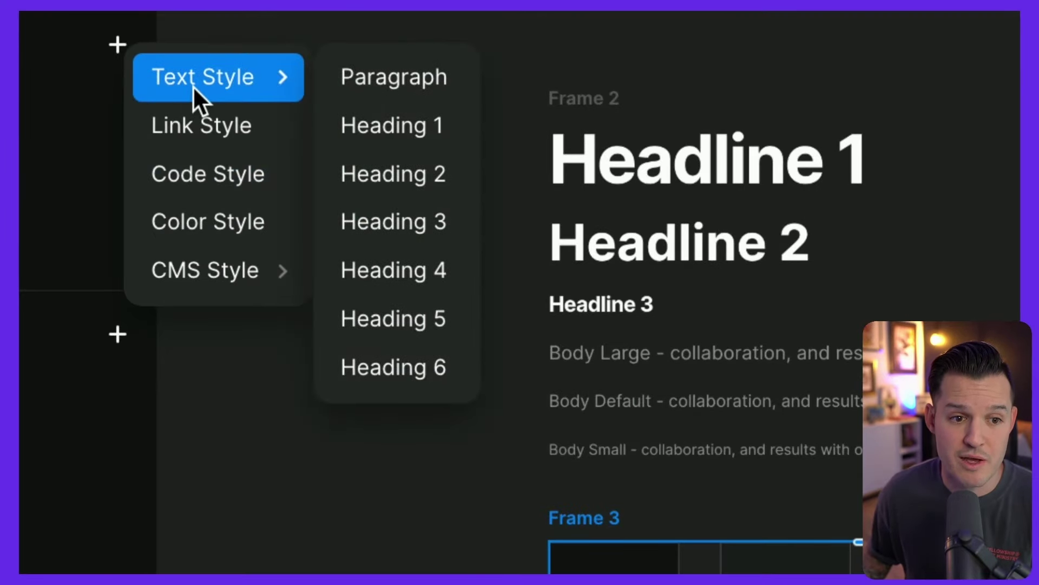
{"action": "mouse_move", "coordinate": [232, 90]}
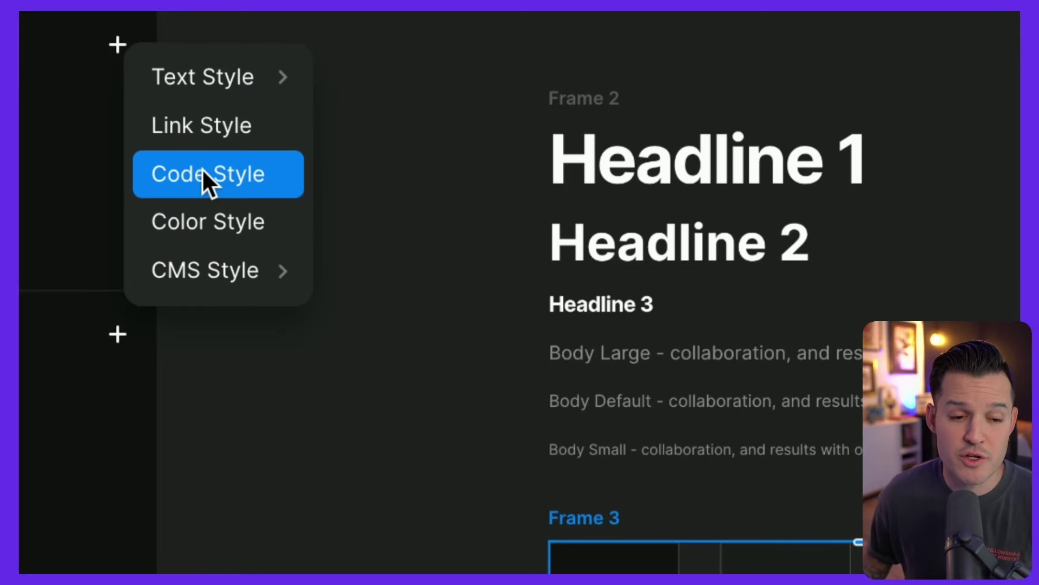
{"action": "left_click", "coordinate": [235, 241]}
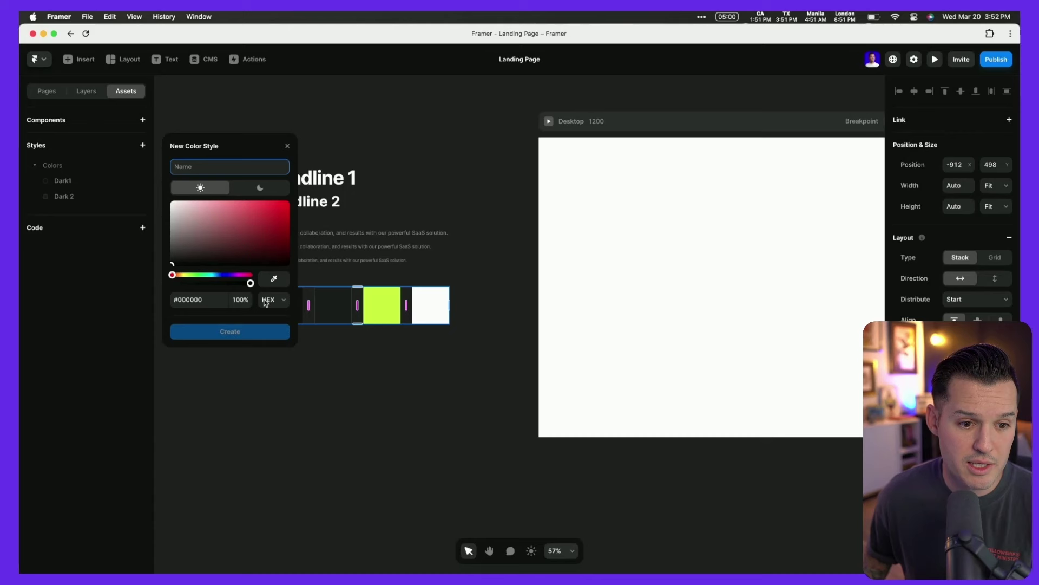
{"action": "left_click", "coordinate": [274, 278]}
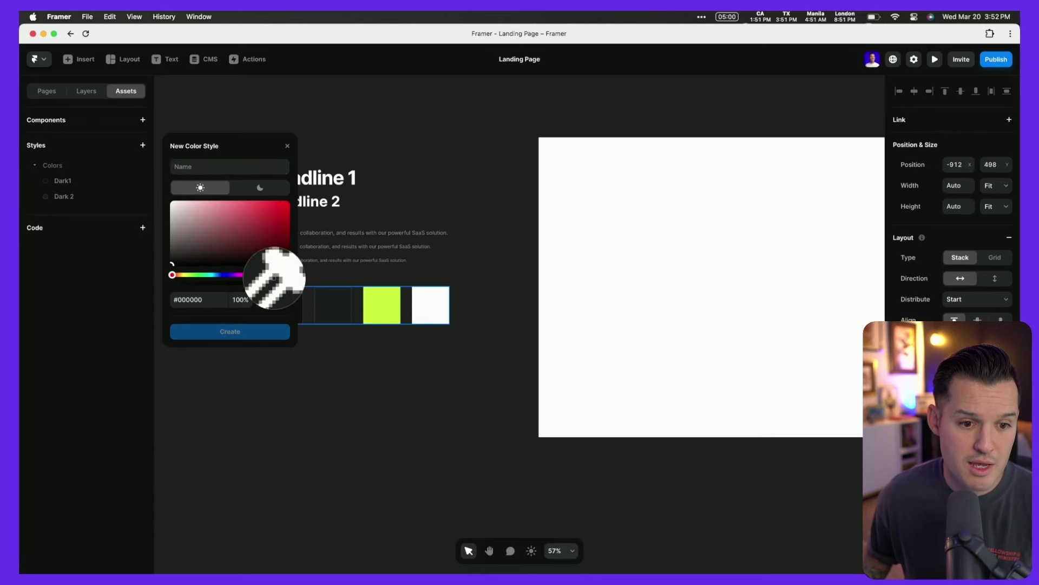
{"action": "left_click", "coordinate": [394, 312]}
{"action": "left_click", "coordinate": [212, 165]}
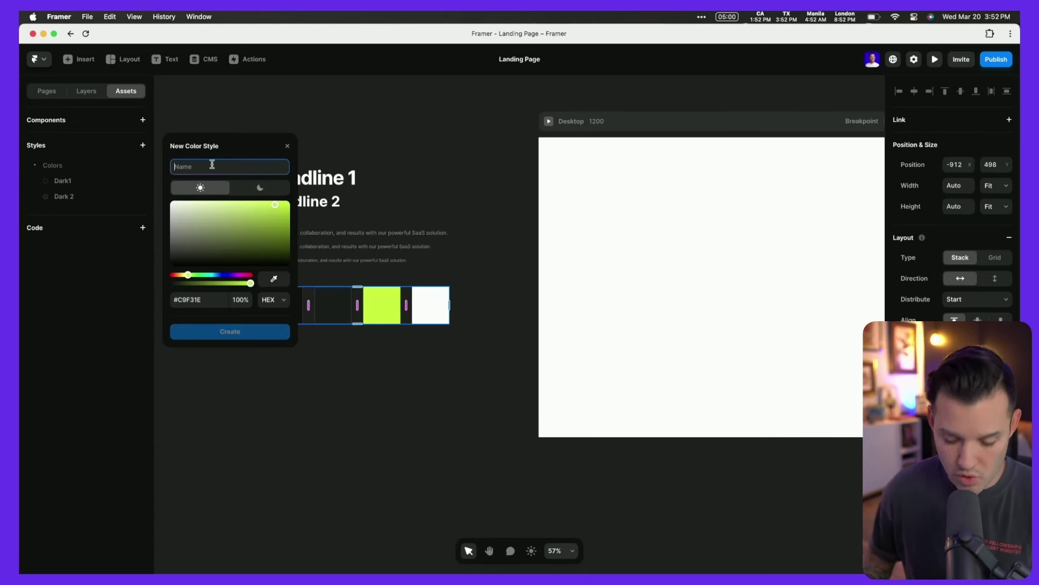
{"action": "type", "text": "Eel"}
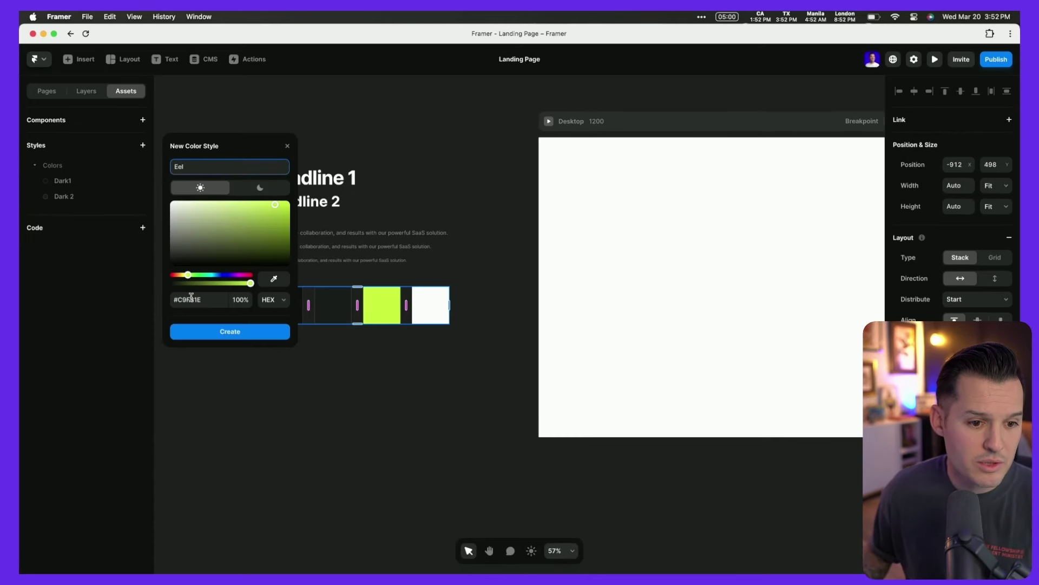
{"action": "left_click", "coordinate": [207, 334]}
- Create a color style named Light 1 with #FFFFFF sampled from the white swatch
{"action": "left_click", "coordinate": [143, 146]}
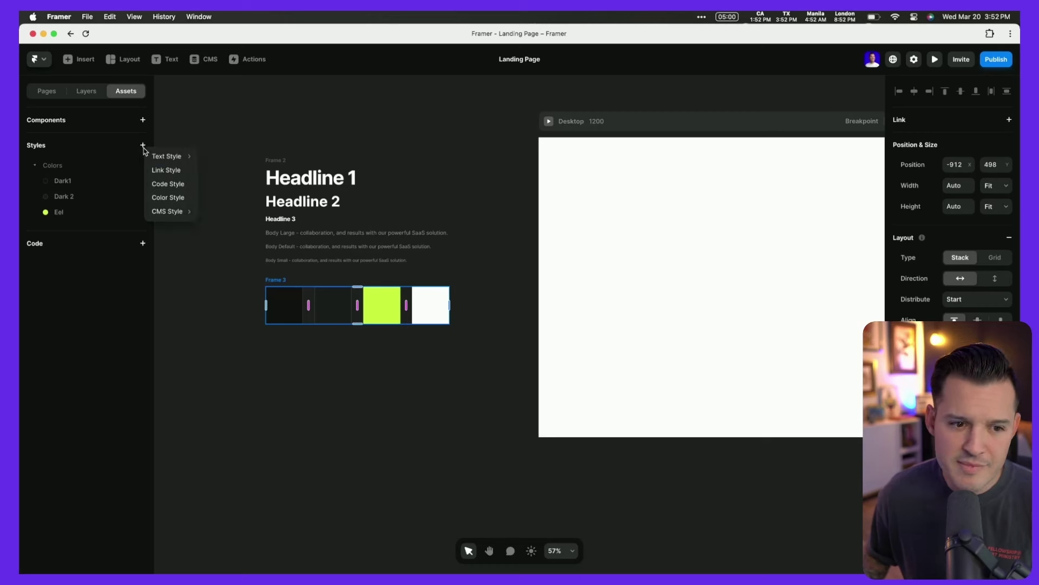
{"action": "left_click", "coordinate": [170, 195]}
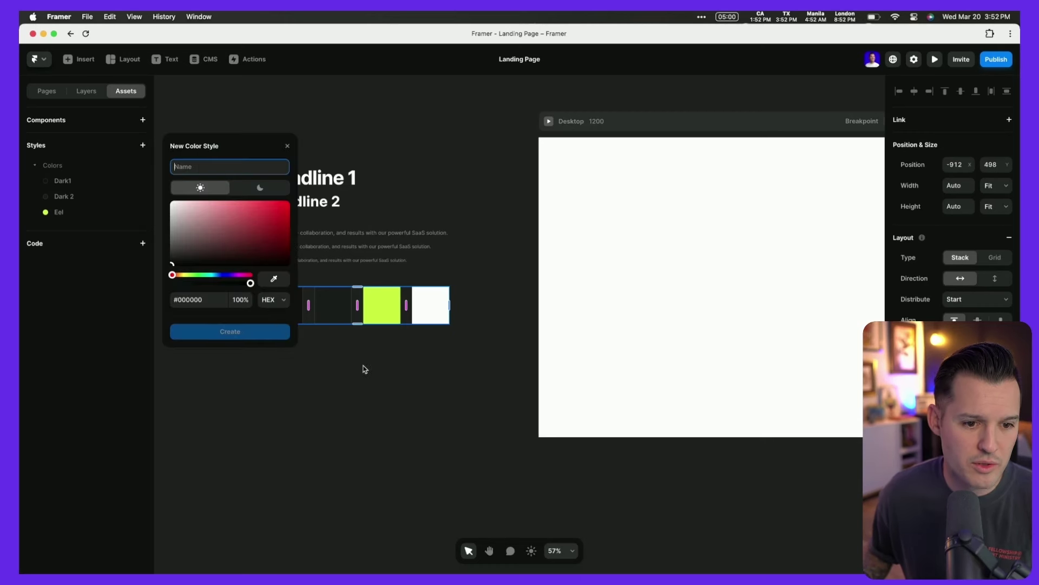
{"action": "left_click", "coordinate": [275, 280]}
{"action": "left_click", "coordinate": [428, 303]}
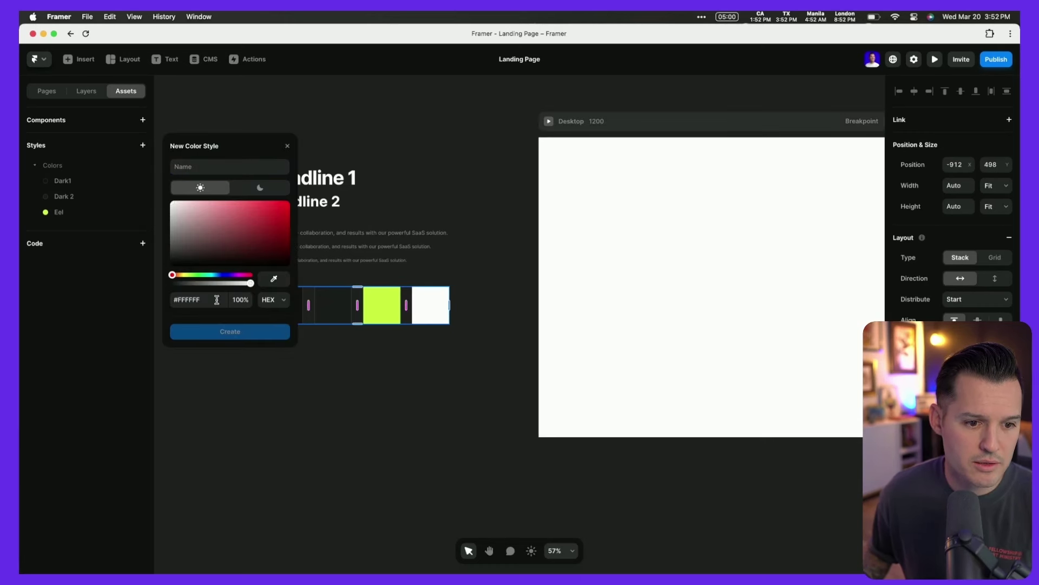
{"action": "left_click", "coordinate": [196, 159]}
{"action": "type", "text": "Light 12"}
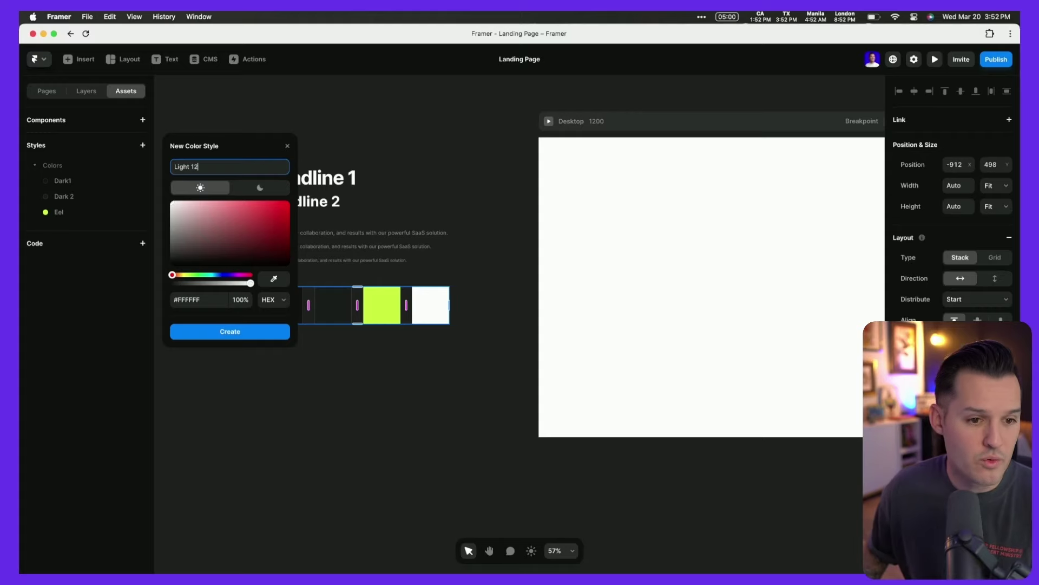
{"action": "key", "text": "BackSpace"}
{"action": "left_click", "coordinate": [219, 331]}
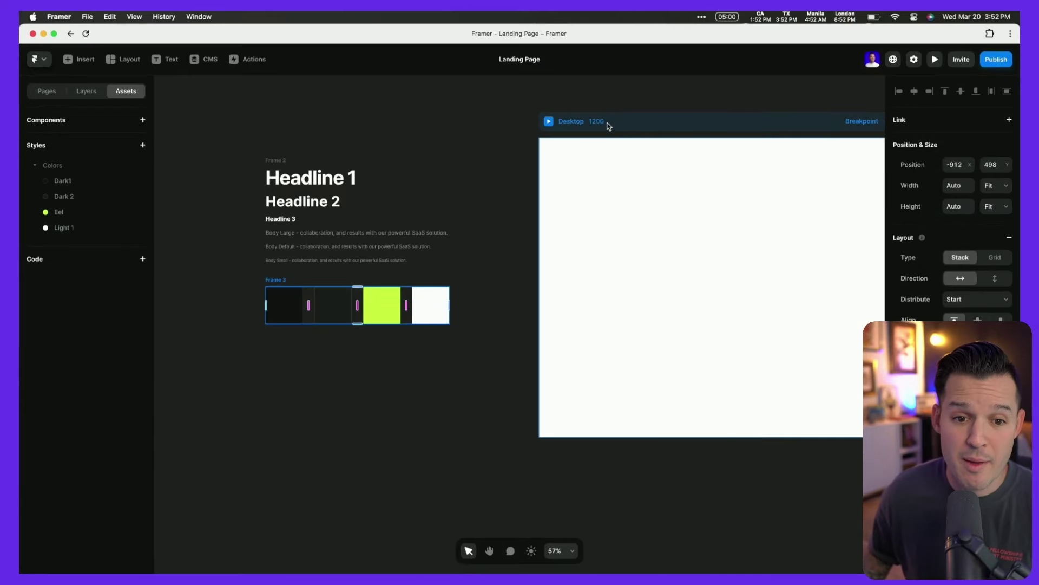
- Apply the Dark1 color style as the fill of the Desktop breakpoint
{"action": "left_click", "coordinate": [608, 127]}
{"action": "left_click_drag", "start_coordinate": [670, 127], "coordinate": [480, 134]}
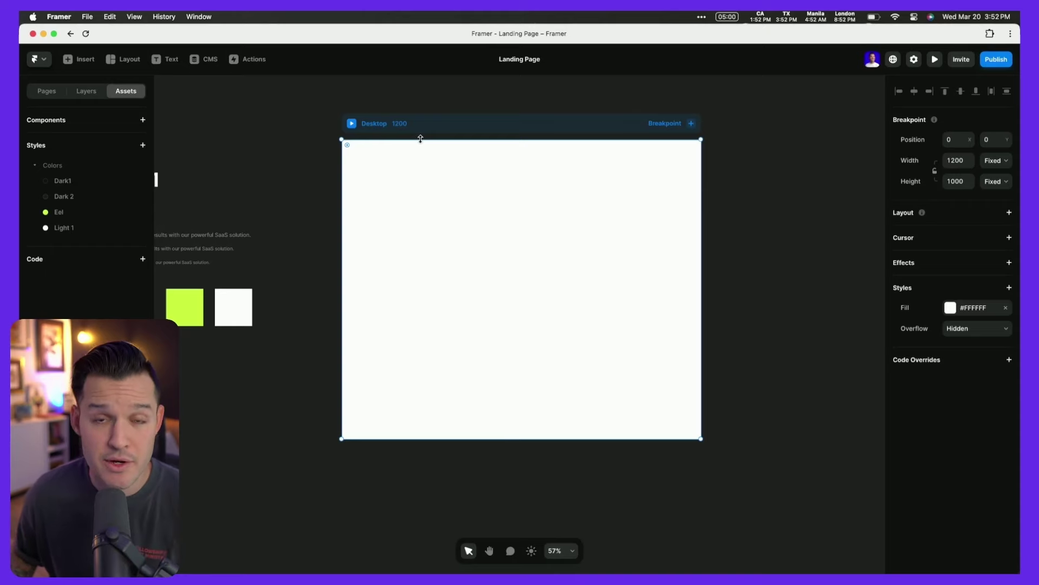
{"action": "left_click", "coordinate": [951, 308]}
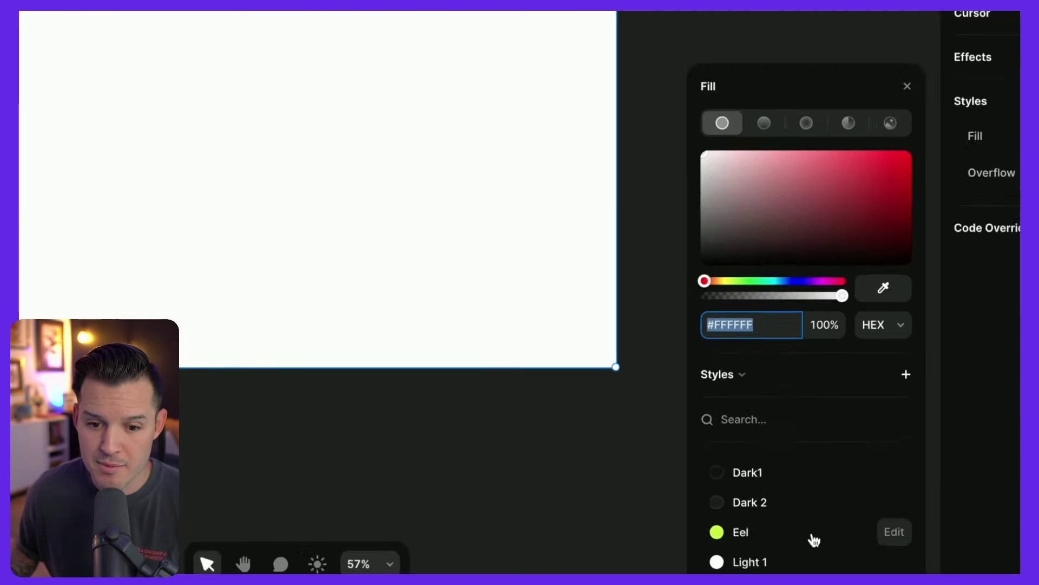
{"action": "left_click", "coordinate": [787, 500]}
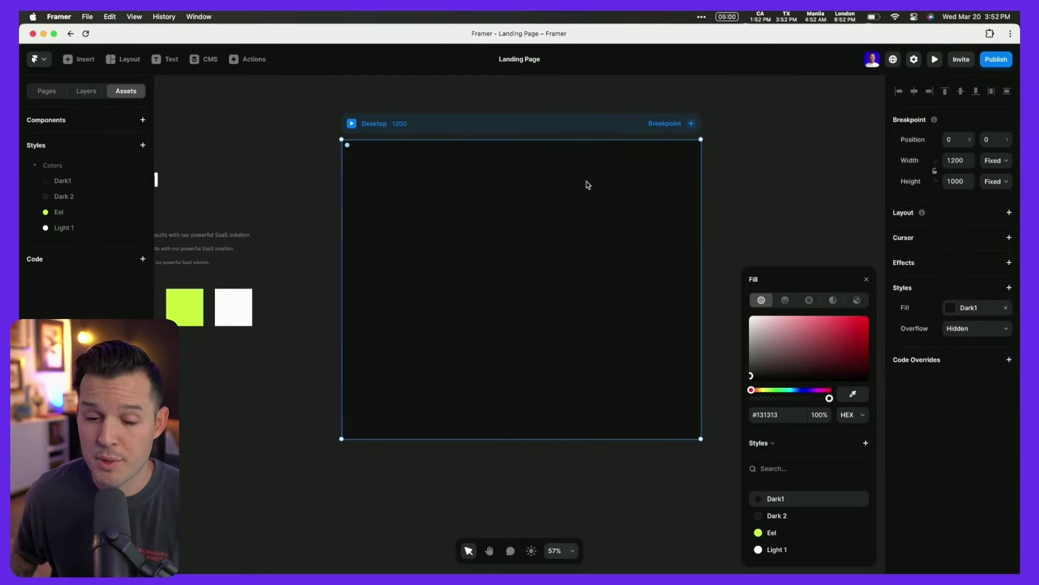
{"action": "left_click", "coordinate": [741, 177]}
- Try changing the Dark1 color style to red #D90000, undo the change and close the style editor
{"action": "scroll", "coordinate": [760, 171], "scroll_direction": "left", "scroll_amount": 4}
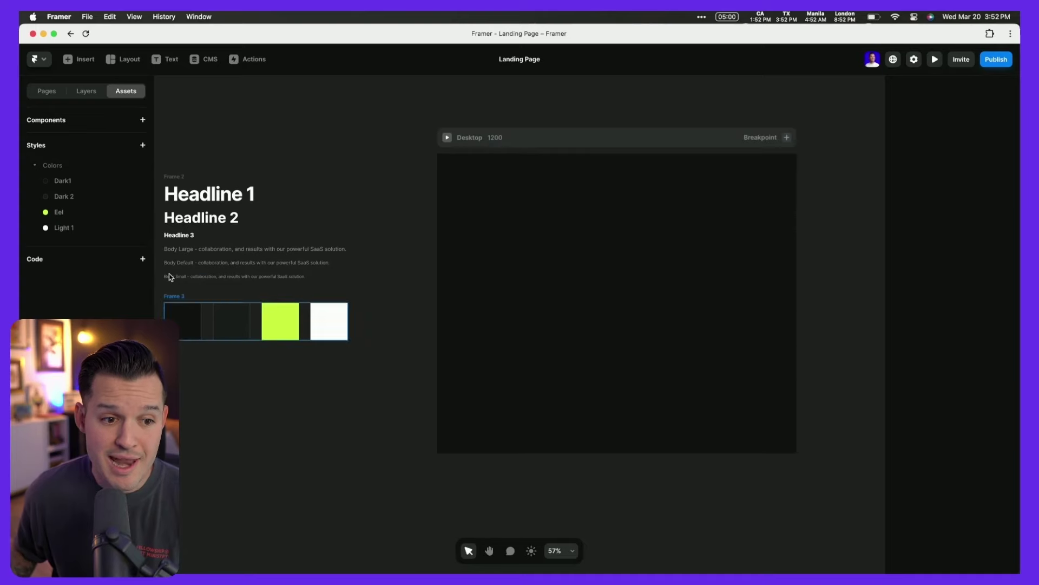
{"action": "left_click", "coordinate": [66, 185]}
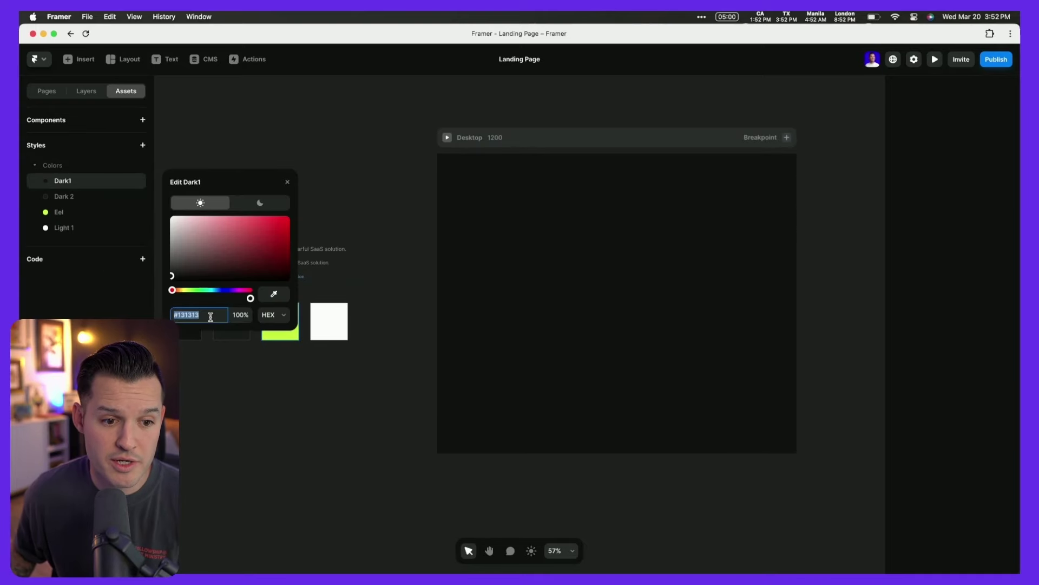
{"action": "left_click_drag", "start_coordinate": [206, 272], "coordinate": [289, 226]}
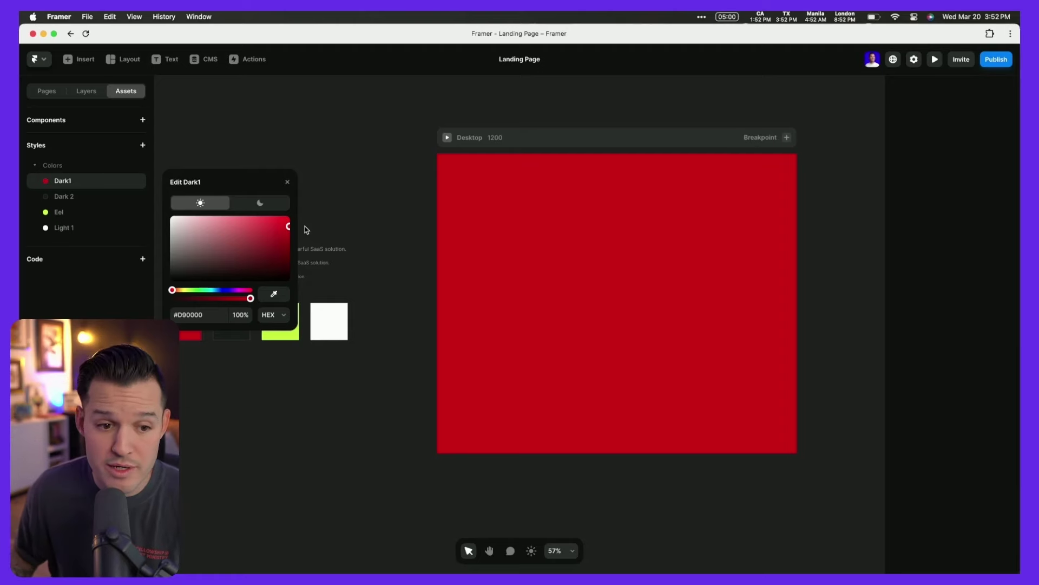
{"action": "key", "text": "super+z"}
{"action": "left_click", "coordinate": [288, 182]}
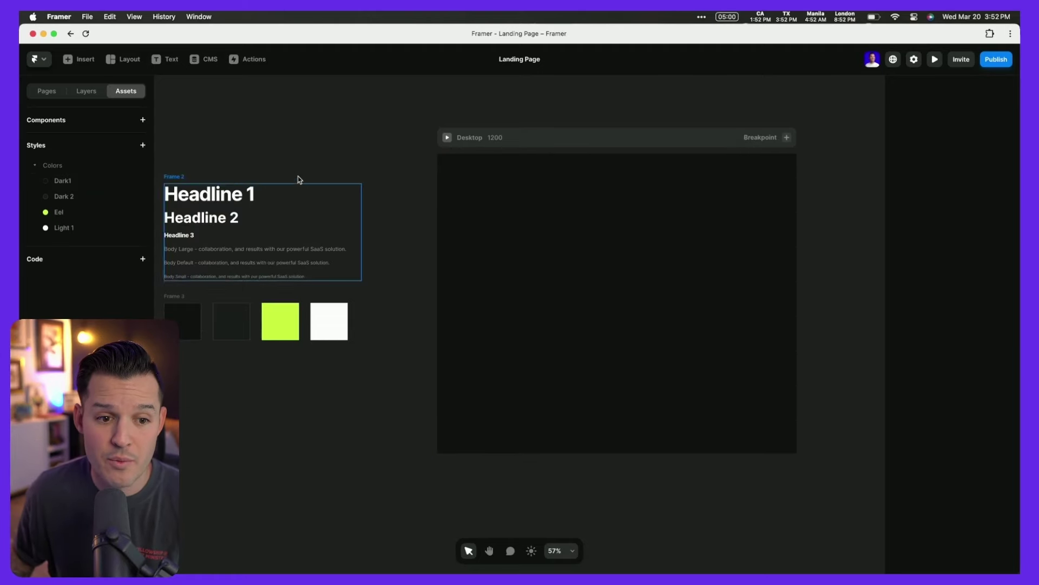
- Delete the frame of color swatches below the typography samples on the canvas
{"action": "left_click_drag", "start_coordinate": [331, 147], "coordinate": [359, 141]}
{"action": "scroll", "coordinate": [362, 143], "scroll_direction": "left", "scroll_amount": 2}
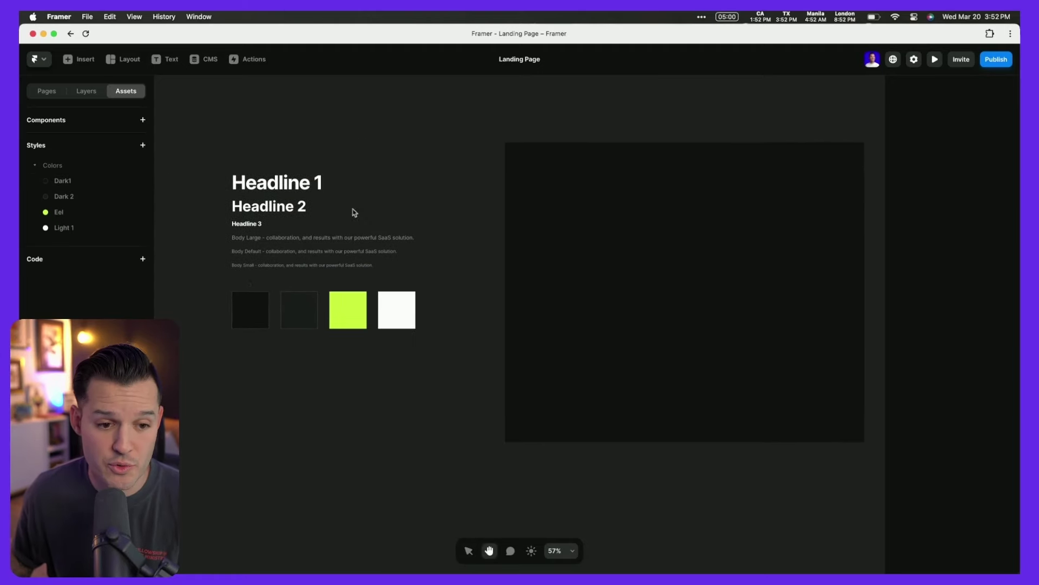
{"action": "key", "text": "v"}
{"action": "left_click", "coordinate": [245, 287]}
{"action": "key", "text": "Delete"}
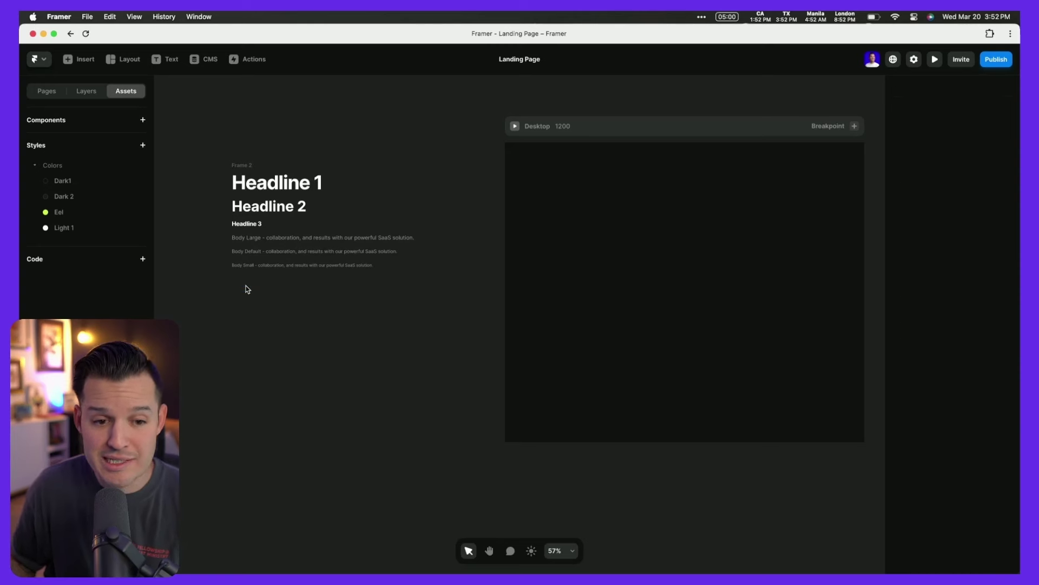
- Create a Heading 1 text style from the Headline 1 sample in the typography frame
{"action": "left_click_drag", "start_coordinate": [323, 325], "coordinate": [325, 340]}
{"action": "left_click", "coordinate": [304, 219]}
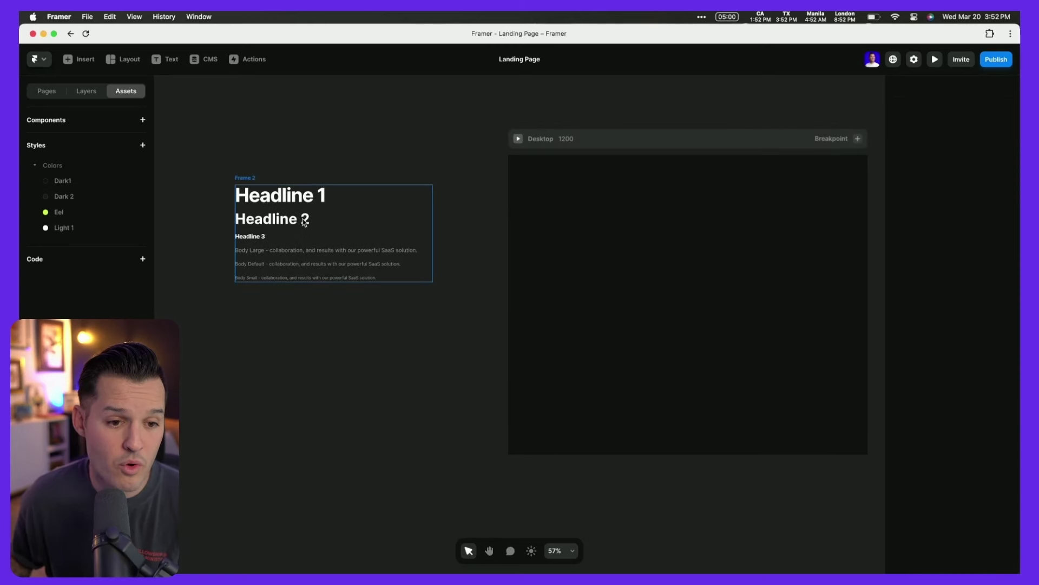
{"action": "left_click", "coordinate": [280, 200]}
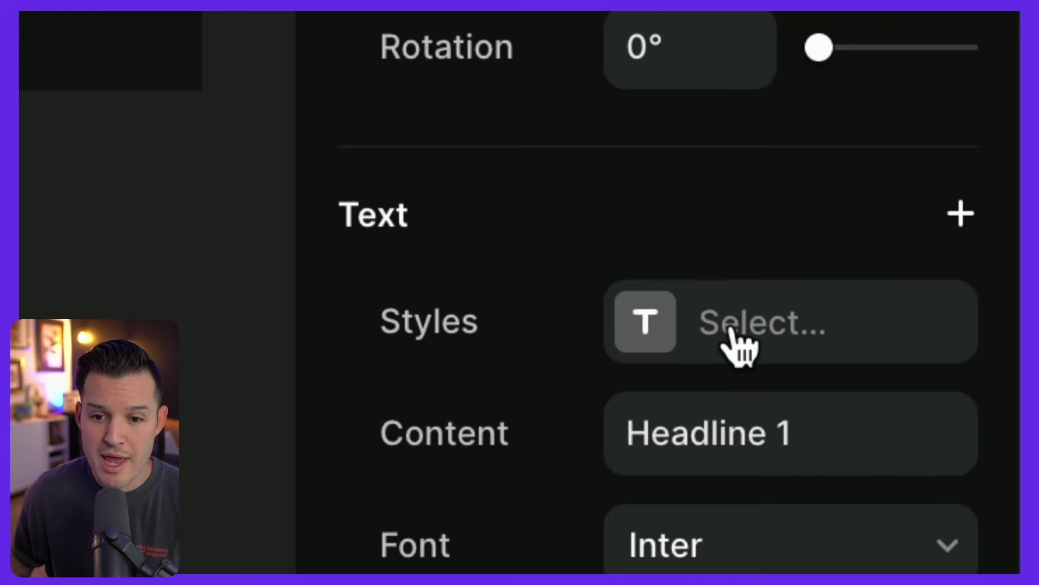
{"action": "left_click", "coordinate": [653, 332]}
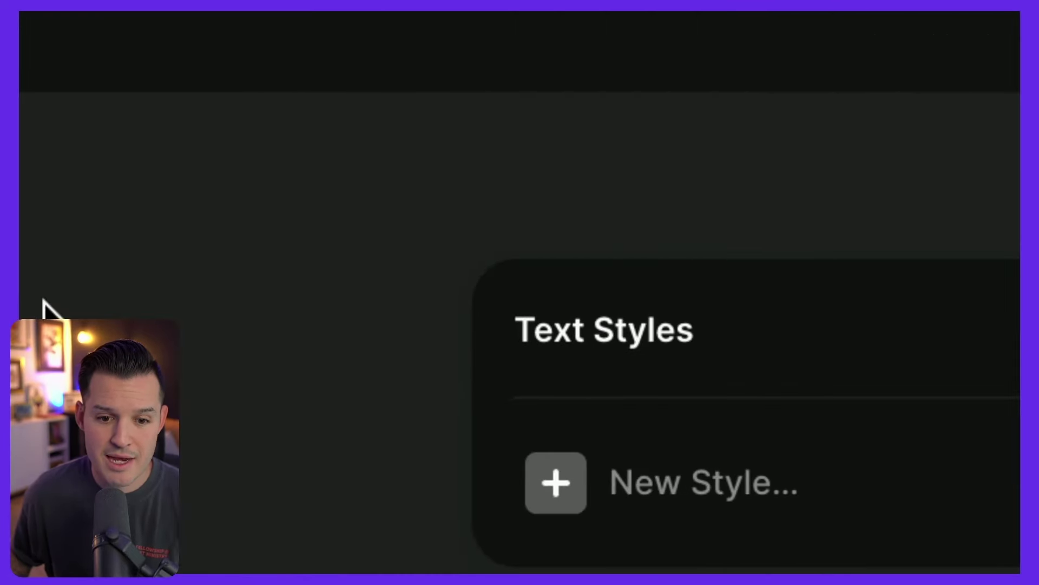
{"action": "left_click", "coordinate": [655, 490]}
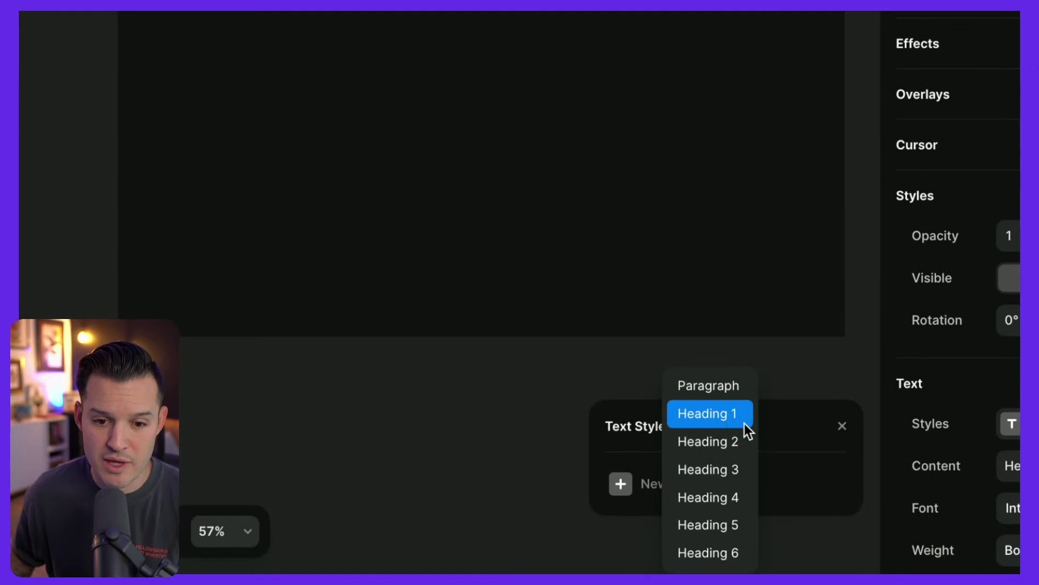
{"action": "left_click", "coordinate": [728, 415]}
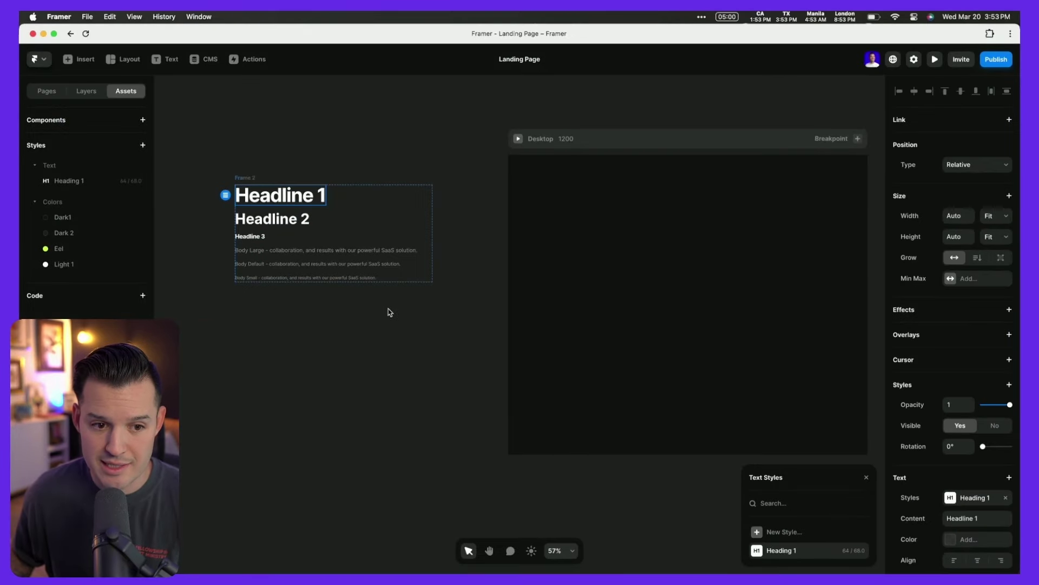
- Cut the six text layers out of the typography frame and paste them directly onto the canvas
{"action": "left_click", "coordinate": [285, 222]}
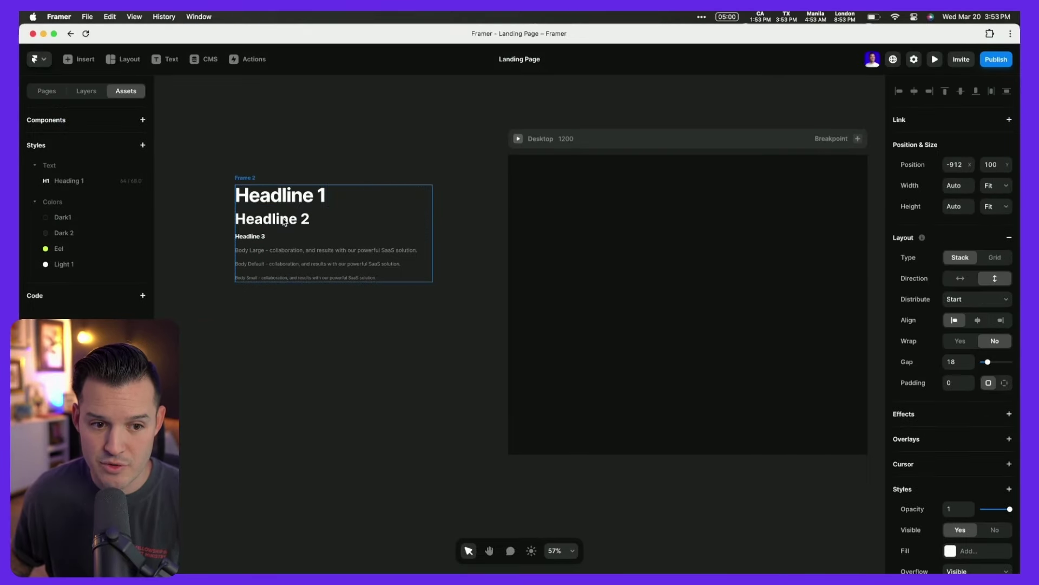
{"action": "left_click", "coordinate": [87, 91]}
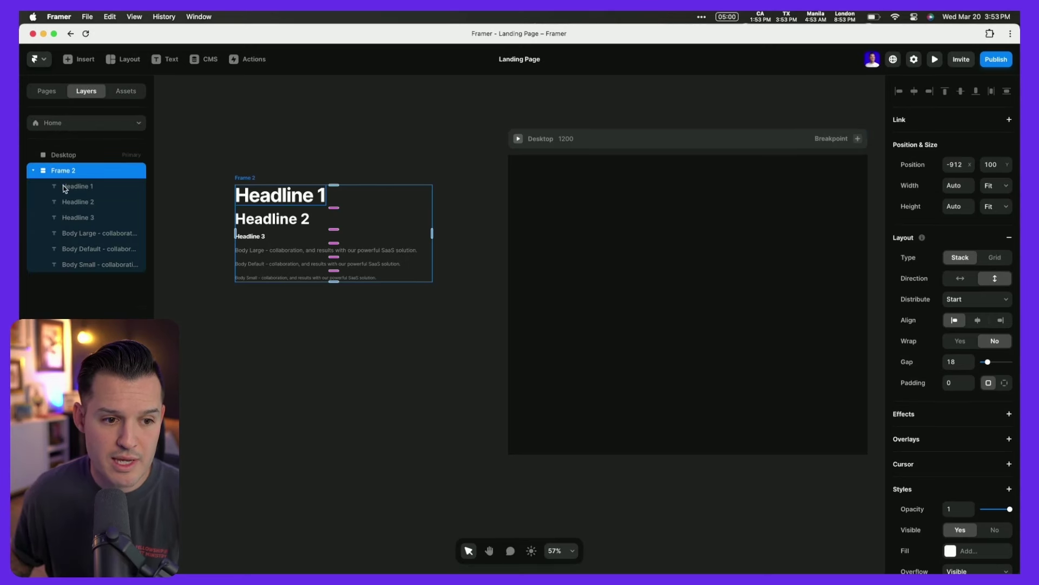
{"action": "left_click", "coordinate": [64, 186]}
{"action": "left_click", "coordinate": [91, 264], "text": "shift"}
{"action": "key", "text": "super+x"}
{"action": "key", "text": "super+v"}
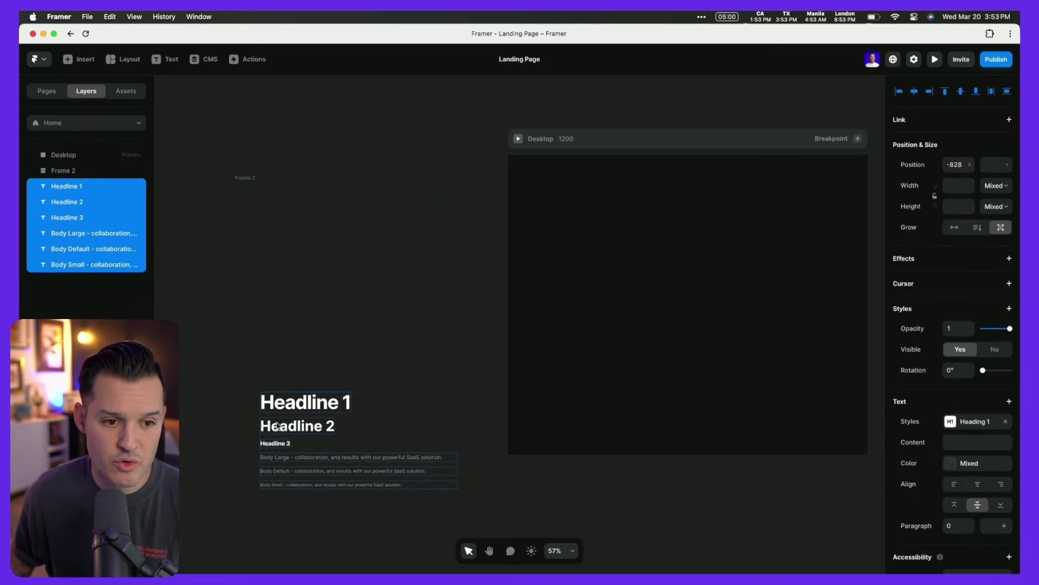
- Delete the emptied typography frame from the canvas
{"action": "left_click", "coordinate": [246, 191]}
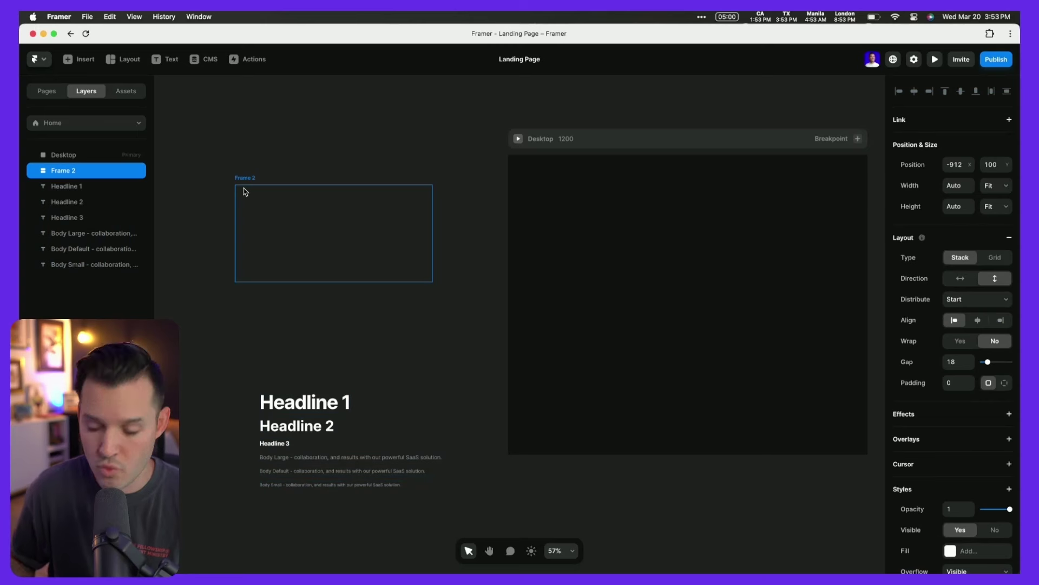
{"action": "key", "text": "Delete"}
{"action": "scroll", "coordinate": [362, 374], "scroll_direction": "down", "scroll_amount": 5}
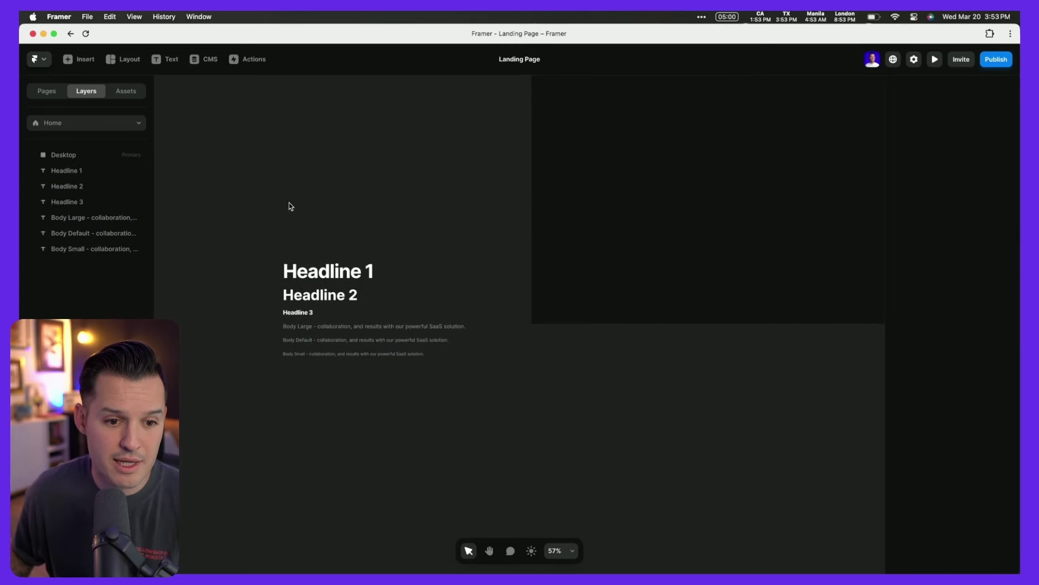
{"action": "left_click_drag", "start_coordinate": [289, 205], "coordinate": [508, 448]}
{"action": "left_click", "coordinate": [508, 447]}
- Create a Heading 2 text style from the Headline 2 sample
{"action": "left_click", "coordinate": [345, 299]}
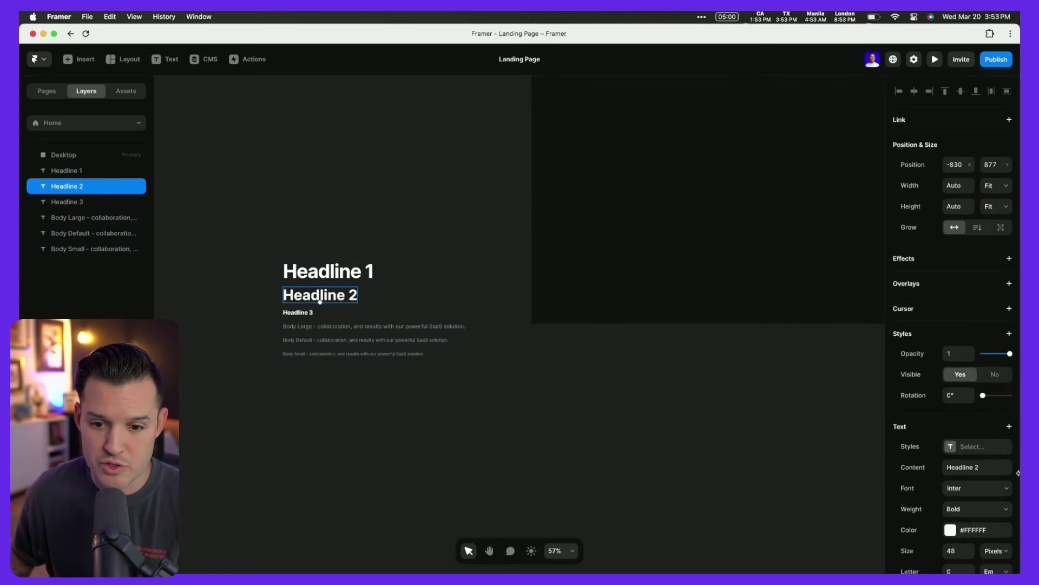
{"action": "left_click", "coordinate": [973, 450]}
{"action": "left_click", "coordinate": [792, 509]}
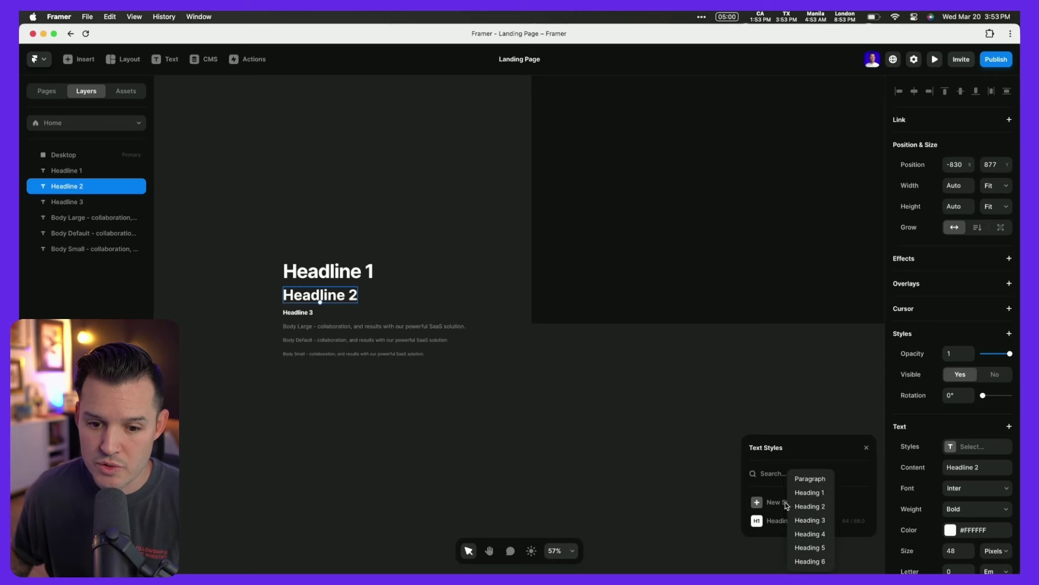
{"action": "left_click", "coordinate": [812, 506]}
- Create a Heading 3 text style from the Headline 3 sample
{"action": "left_click", "coordinate": [299, 314]}
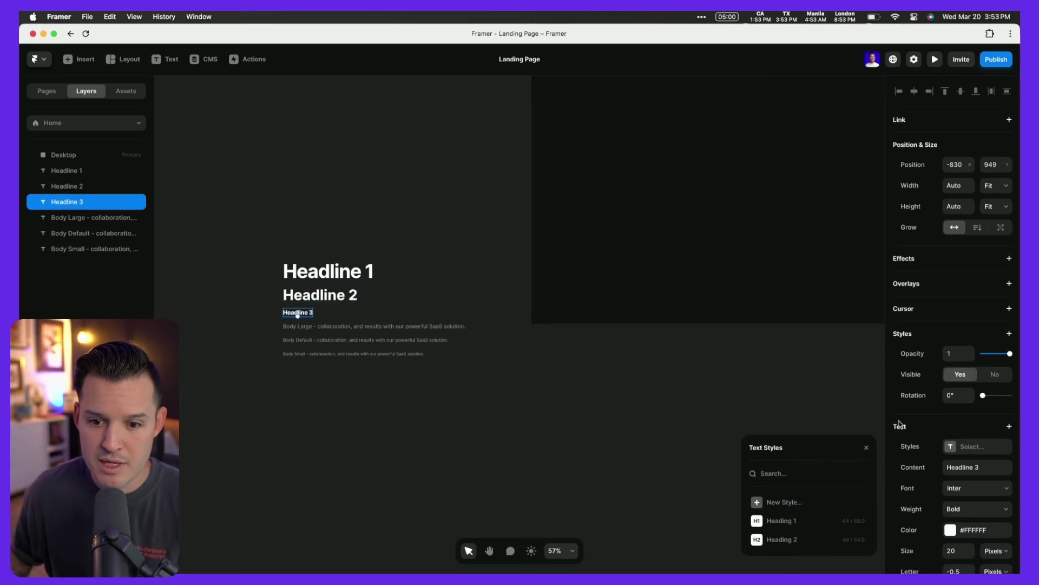
{"action": "left_click", "coordinate": [967, 453]}
{"action": "left_click", "coordinate": [970, 453]}
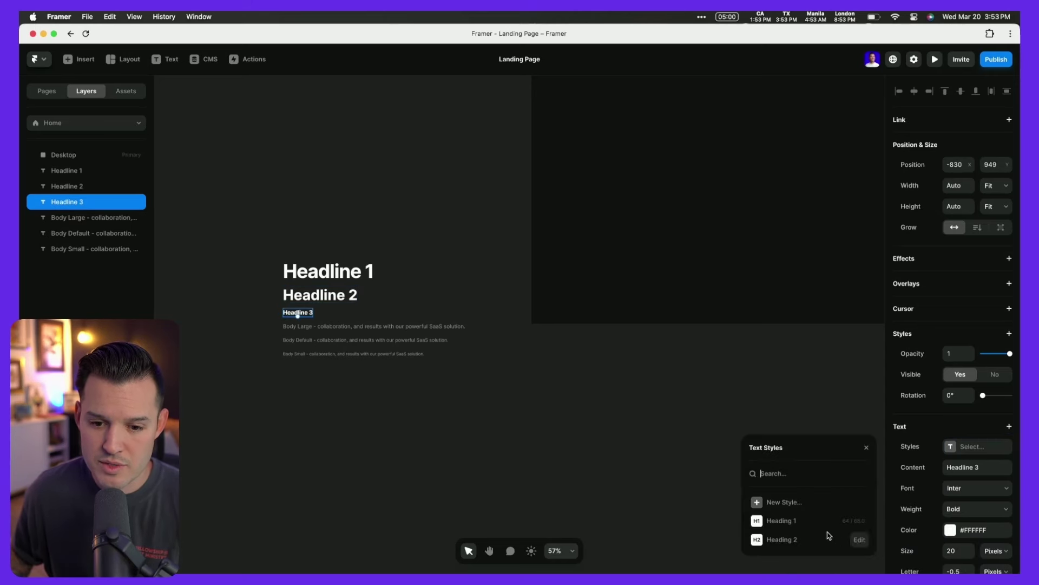
{"action": "left_click", "coordinate": [782, 502]}
{"action": "left_click", "coordinate": [806, 529]}
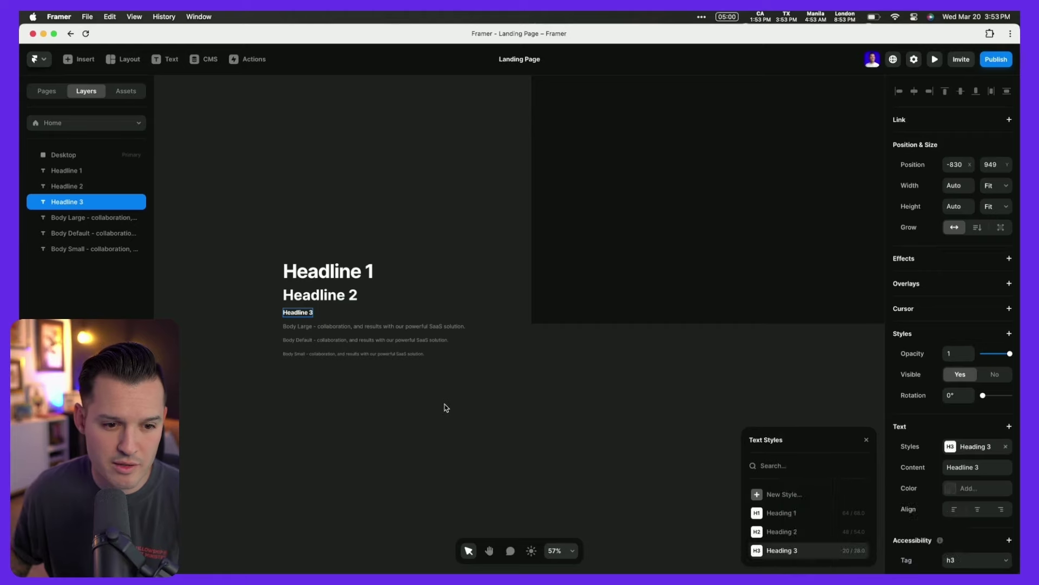
{"action": "left_click", "coordinate": [443, 406]}
- Create a paragraph text style from the Body Default sample and review its settings
{"action": "scroll", "coordinate": [295, 355], "scroll_direction": "up", "scroll_amount": 10}
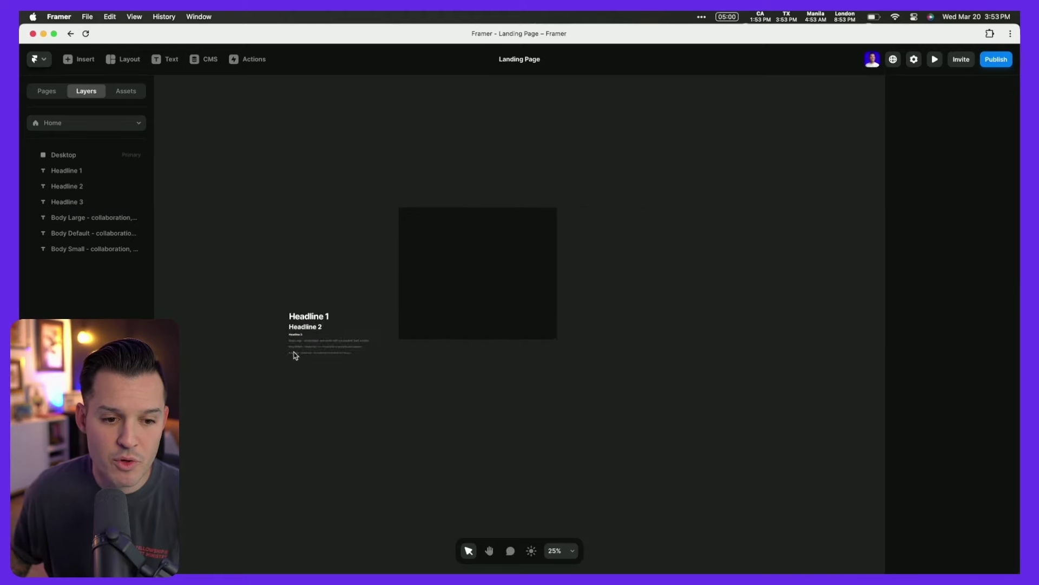
{"action": "scroll", "coordinate": [295, 355], "scroll_direction": "down", "scroll_amount": 3}
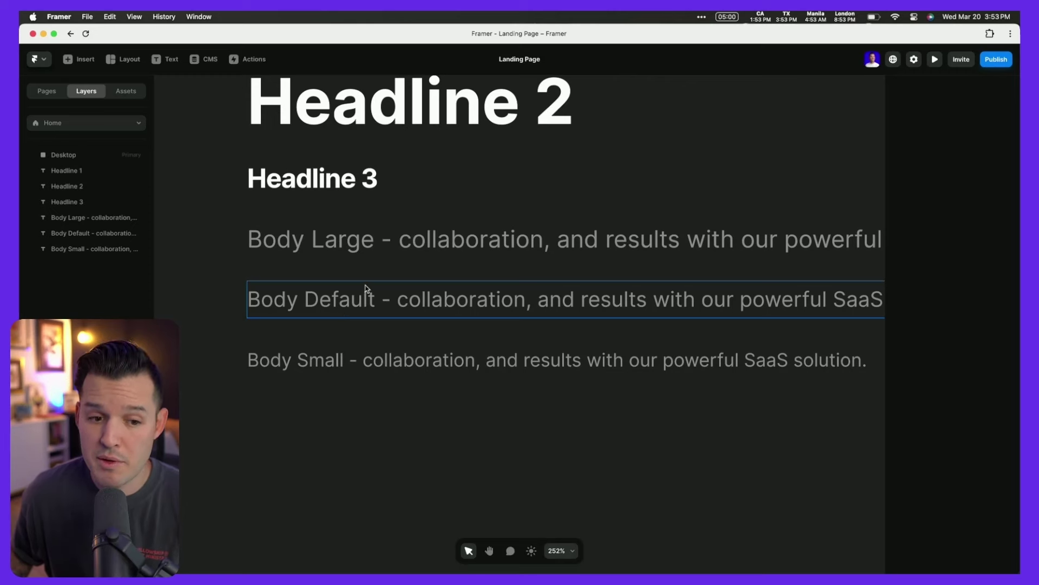
{"action": "scroll", "coordinate": [440, 339], "scroll_direction": "down", "scroll_amount": 8}
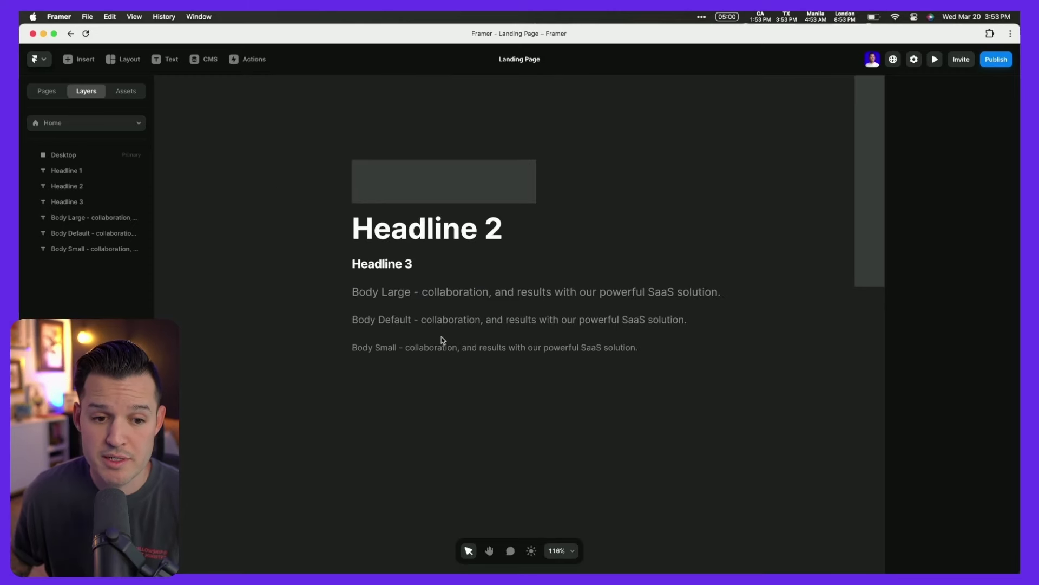
{"action": "left_click", "coordinate": [428, 297]}
{"action": "left_click", "coordinate": [417, 323]}
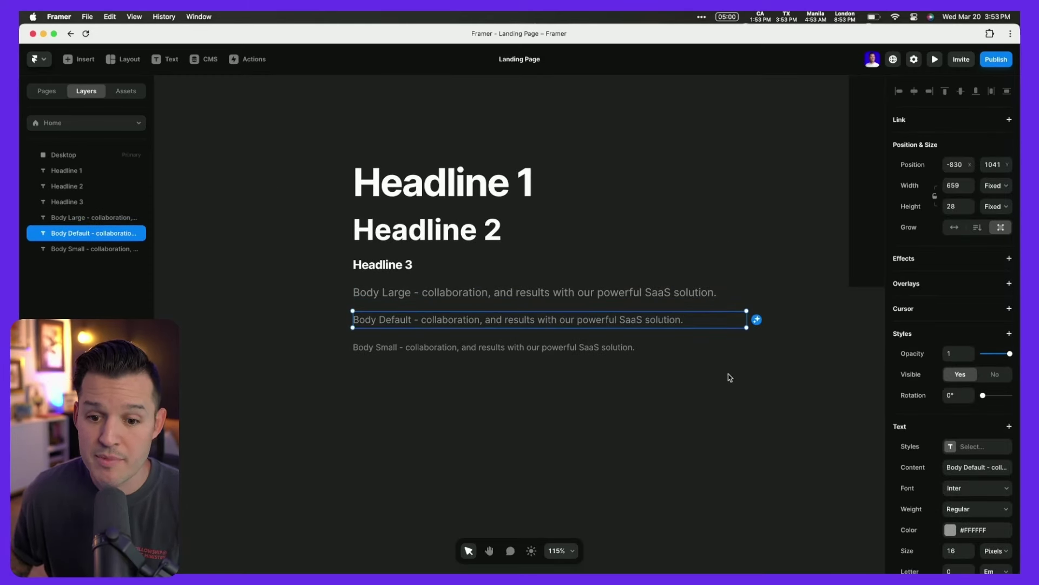
{"action": "left_click", "coordinate": [987, 453]}
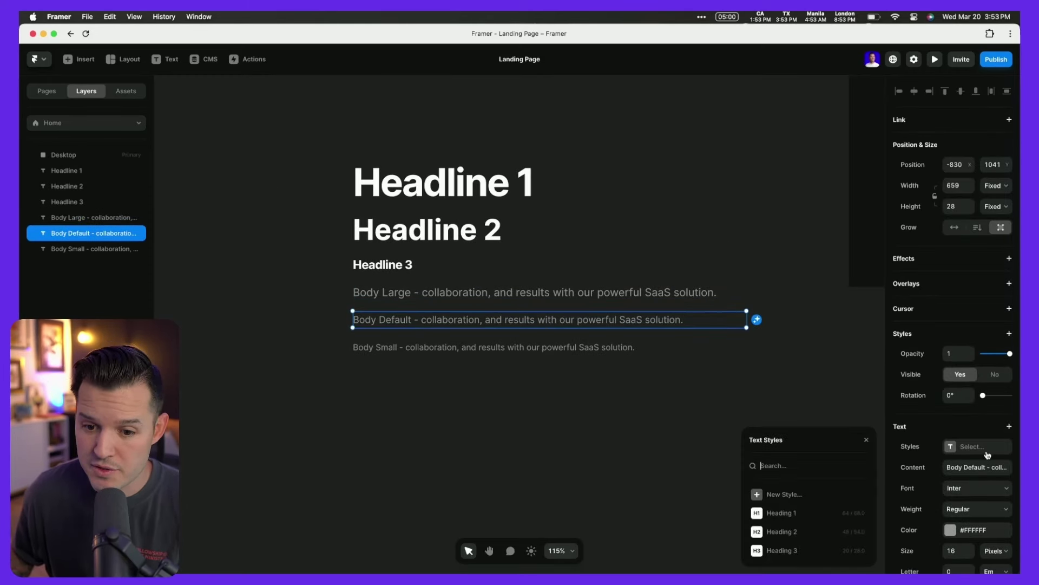
{"action": "left_click", "coordinate": [782, 495]}
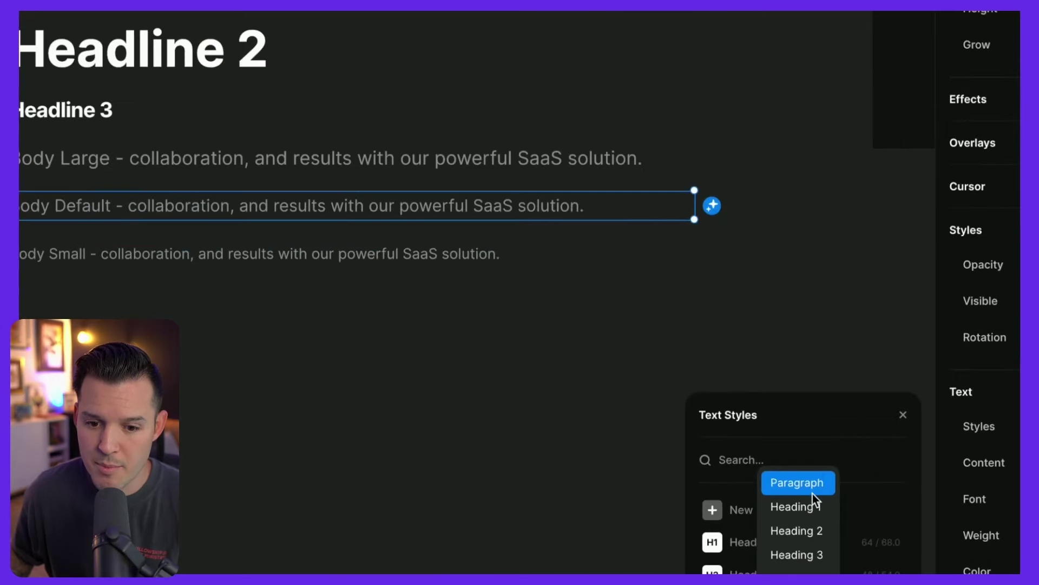
{"action": "left_click", "coordinate": [813, 492]}
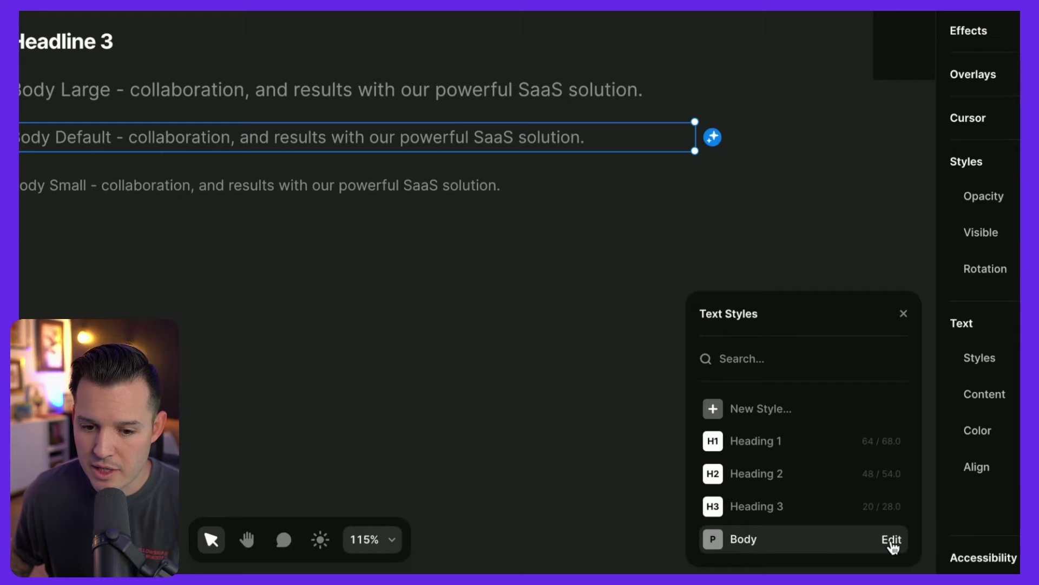
{"action": "left_click", "coordinate": [891, 540]}
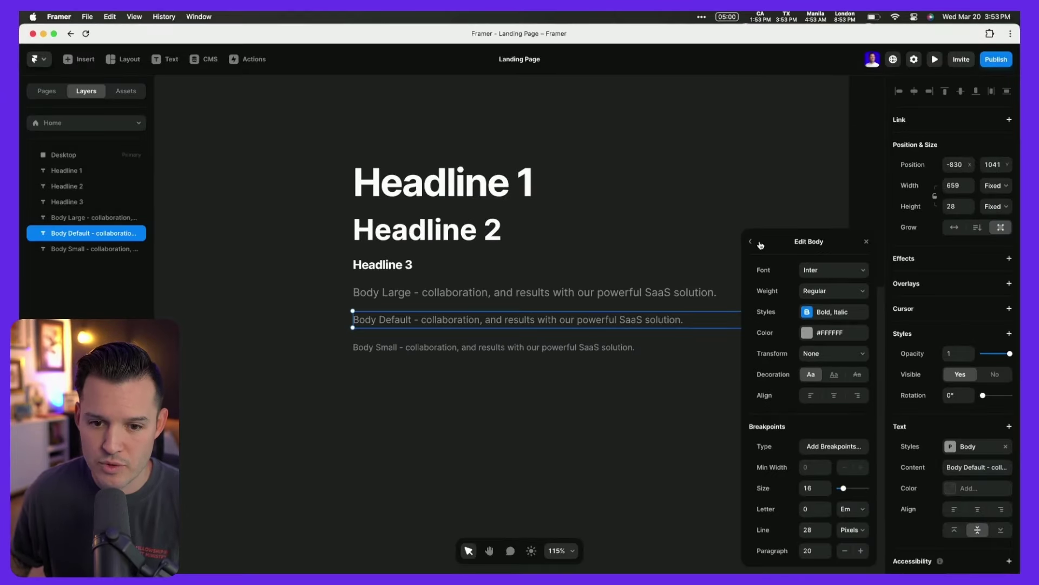
{"action": "left_click", "coordinate": [867, 243]}
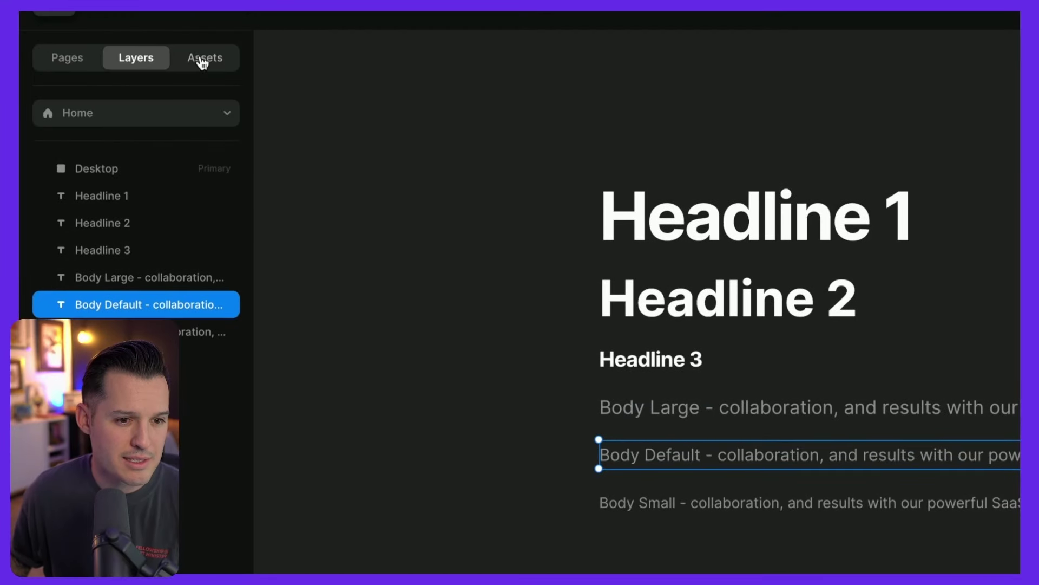
- Rename the Body Default sample's paragraph style as Body MD in the project assets
{"action": "left_click", "coordinate": [202, 62]}
{"action": "right_click", "coordinate": [97, 298]}
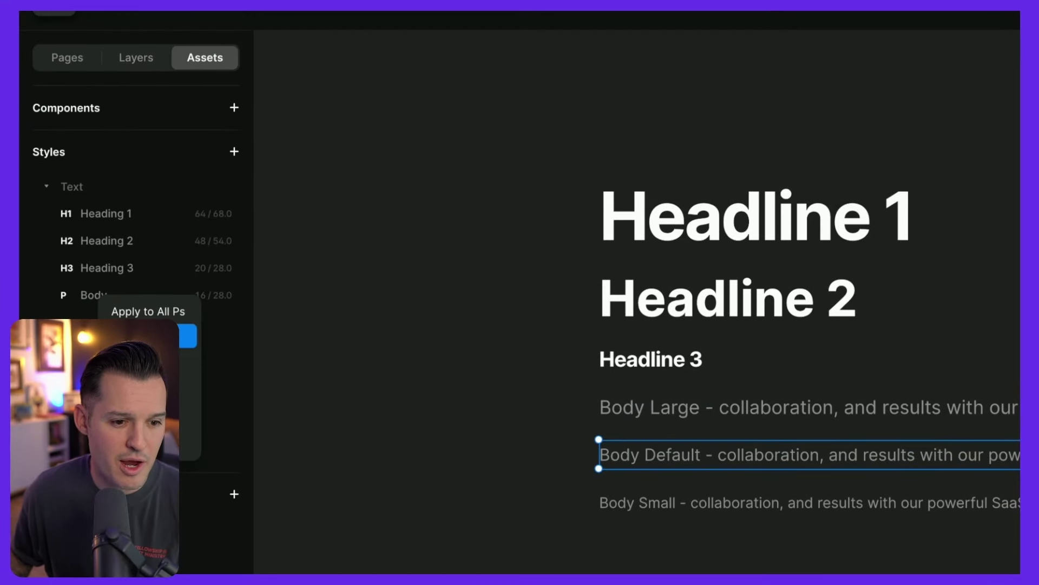
{"action": "left_click", "coordinate": [187, 395]}
{"action": "key", "text": "Right"}
{"action": "key", "text": "Return"}
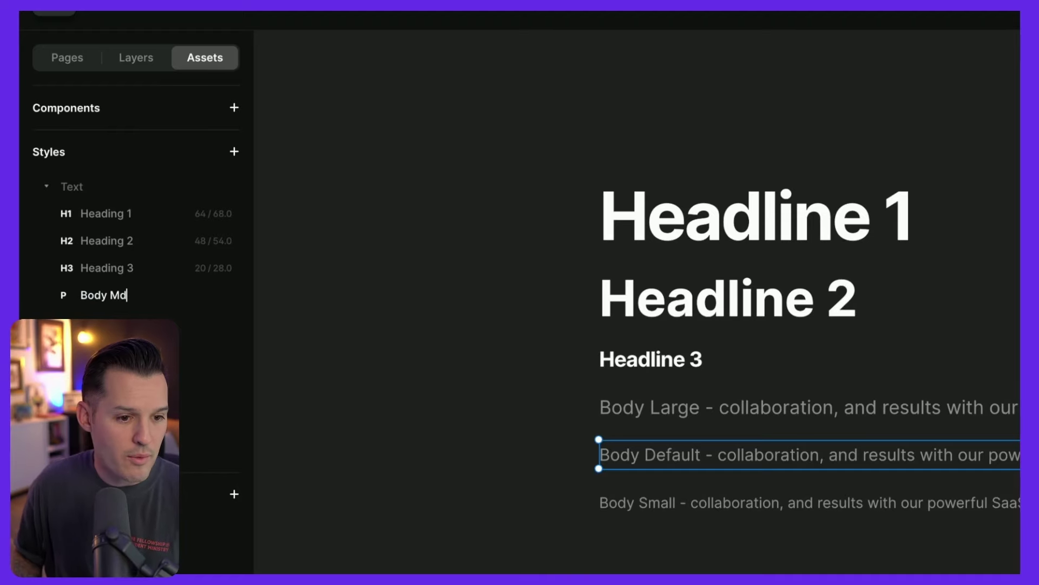
{"action": "type", "text": "MdD"}
{"action": "key", "text": "Return"}
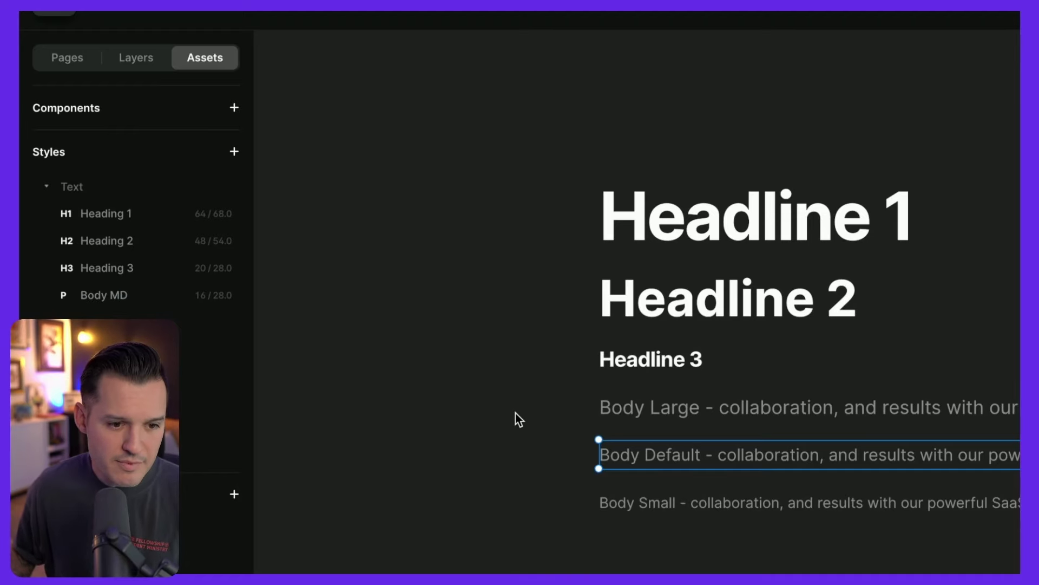
- Create a paragraph text style from the Body Large sample
{"action": "left_click", "coordinate": [516, 414]}
{"action": "scroll", "coordinate": [515, 413], "scroll_direction": "down", "scroll_amount": 2}
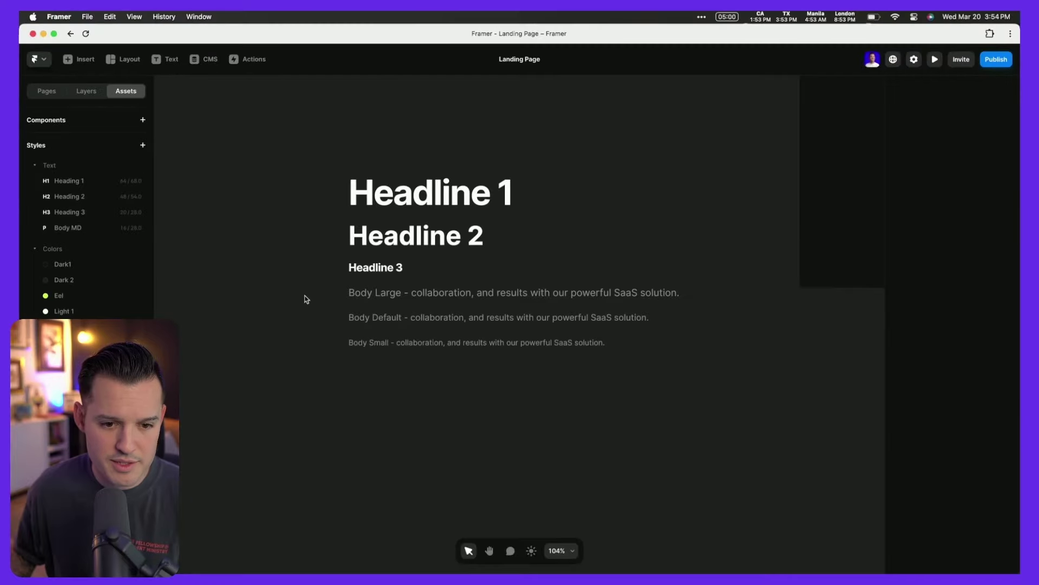
{"action": "left_click", "coordinate": [379, 295]}
{"action": "left_click", "coordinate": [981, 457]}
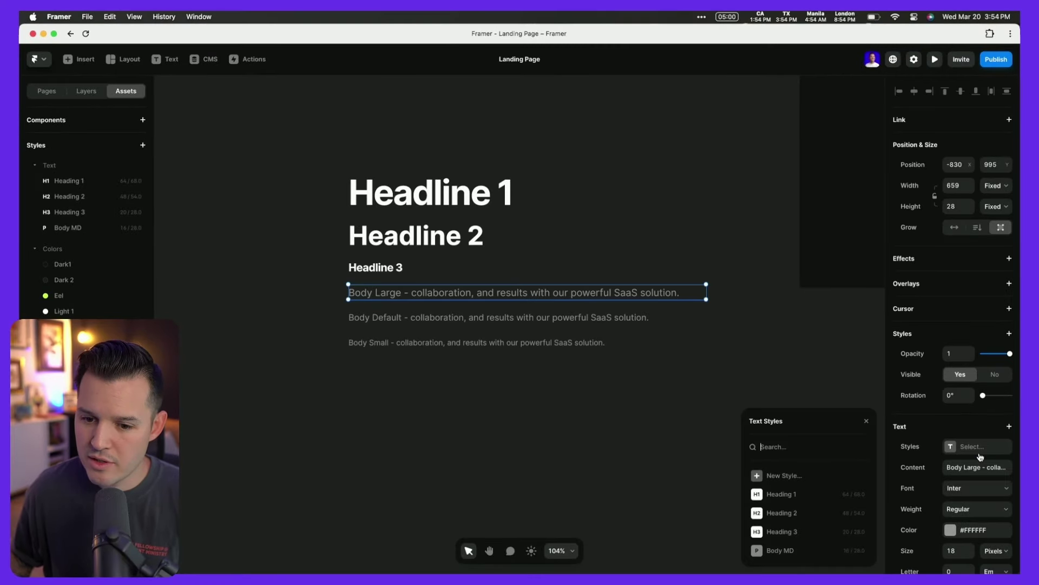
{"action": "left_click", "coordinate": [791, 476]}
{"action": "type", "text": "Body"}
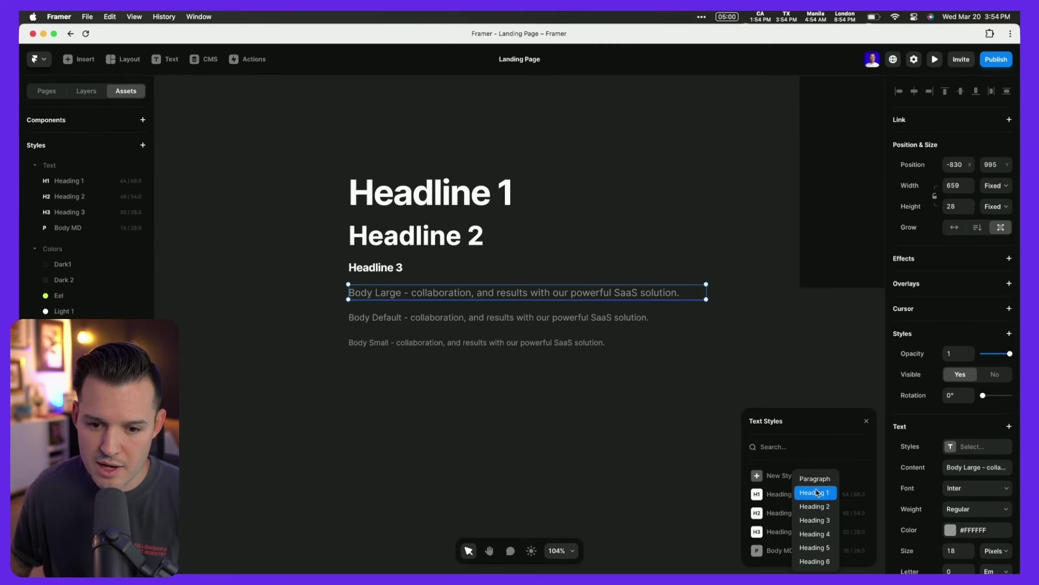
{"action": "key", "text": "Return"}
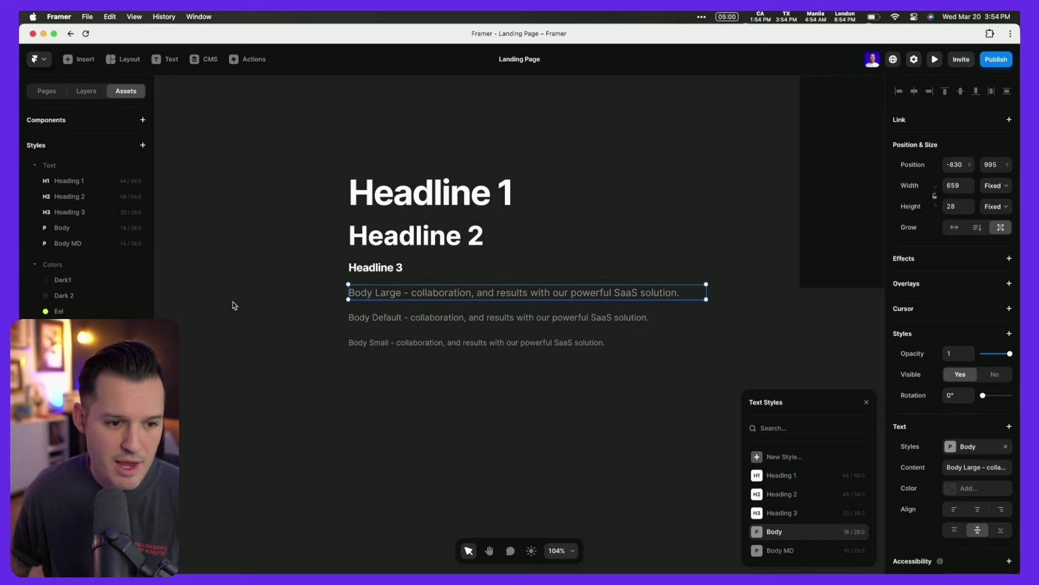
- Rename the Body Large sample's paragraph style as Body LG
{"action": "right_click", "coordinate": [69, 230]}
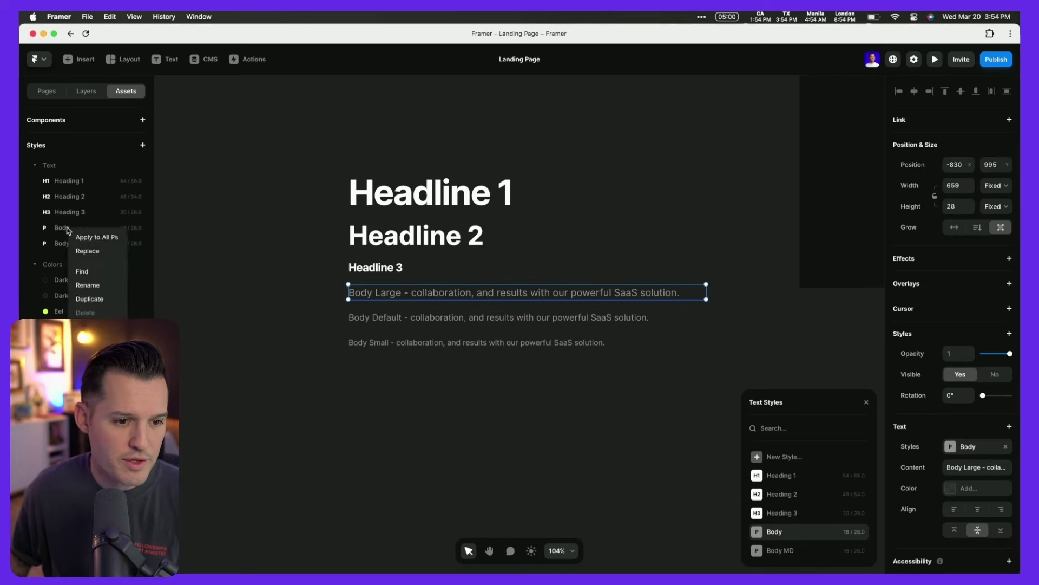
{"action": "left_click", "coordinate": [85, 284]}
{"action": "type", "text": "Body LG"}
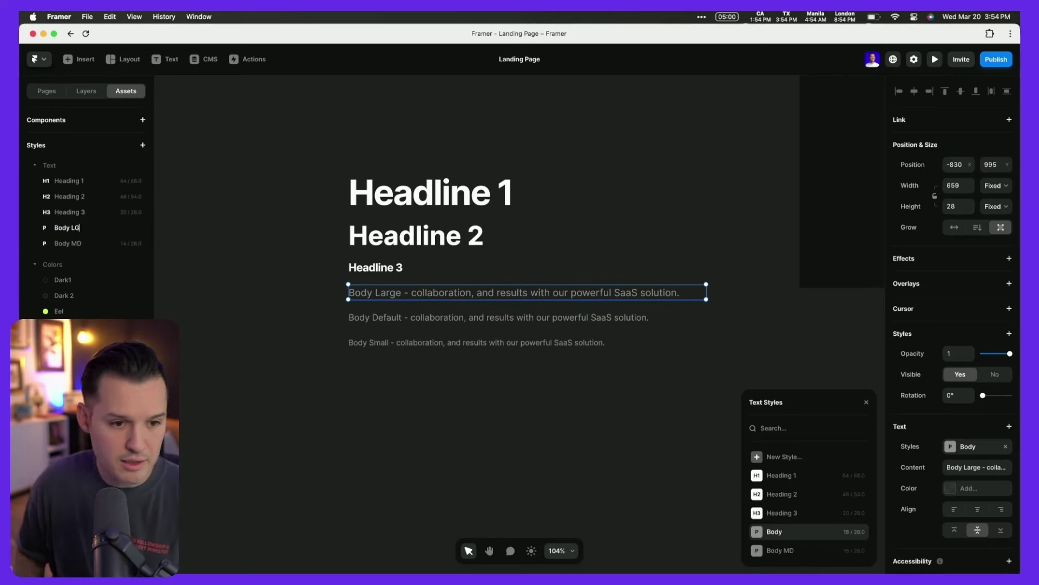
{"action": "key", "text": "Return"}
- Create a paragraph text style from the Body Small sample
{"action": "left_click", "coordinate": [379, 343]}
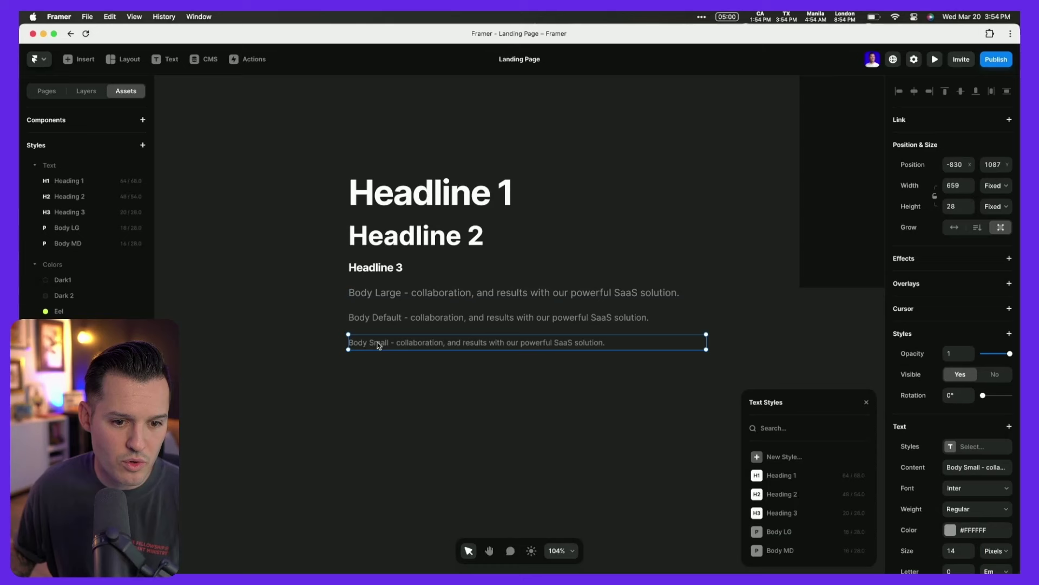
{"action": "left_click", "coordinate": [784, 458]}
{"action": "left_click", "coordinate": [807, 465]}
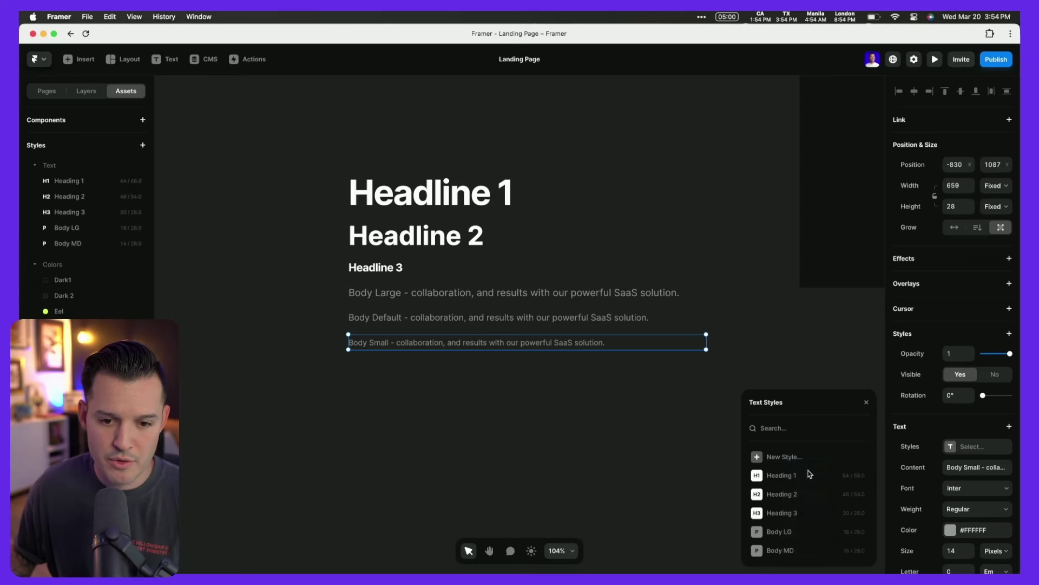
- Rename the Body Small sample's paragraph style as Body SM and place it below Body MD in the text styles
{"action": "right_click", "coordinate": [64, 228]}
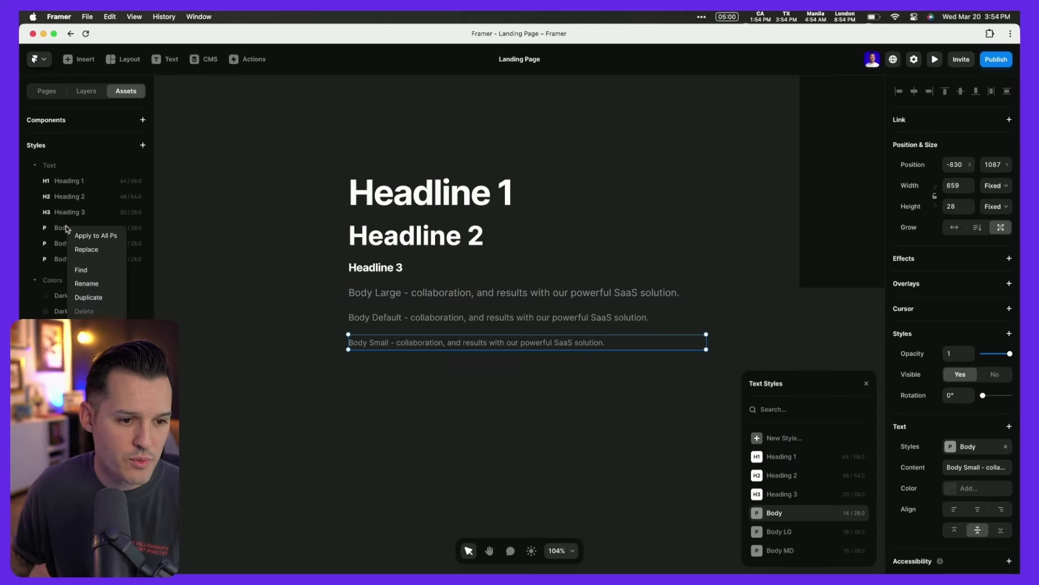
{"action": "left_click", "coordinate": [85, 284]}
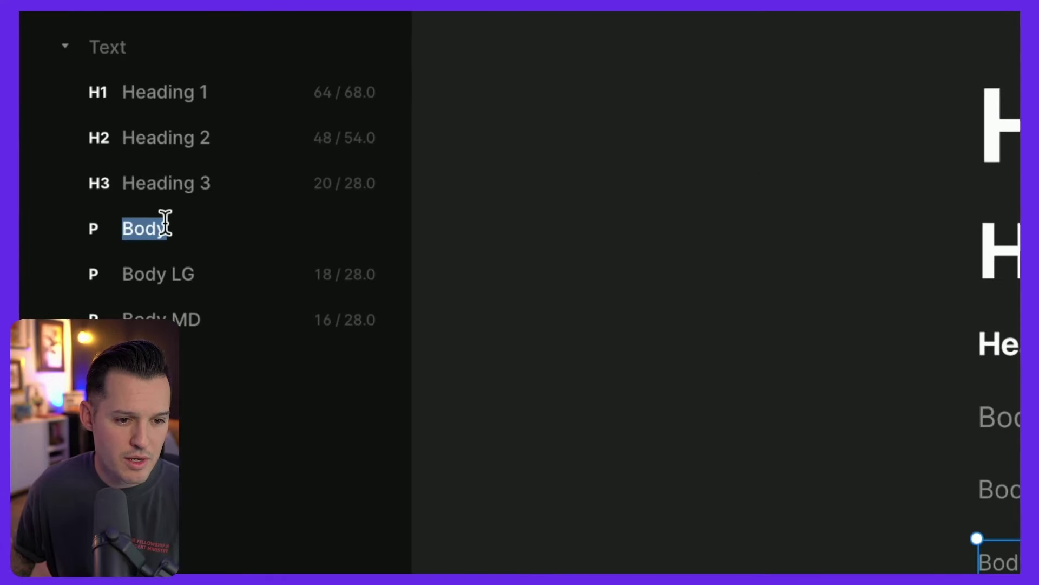
{"action": "key", "text": "Right"}
{"action": "type", "text": "SM"}
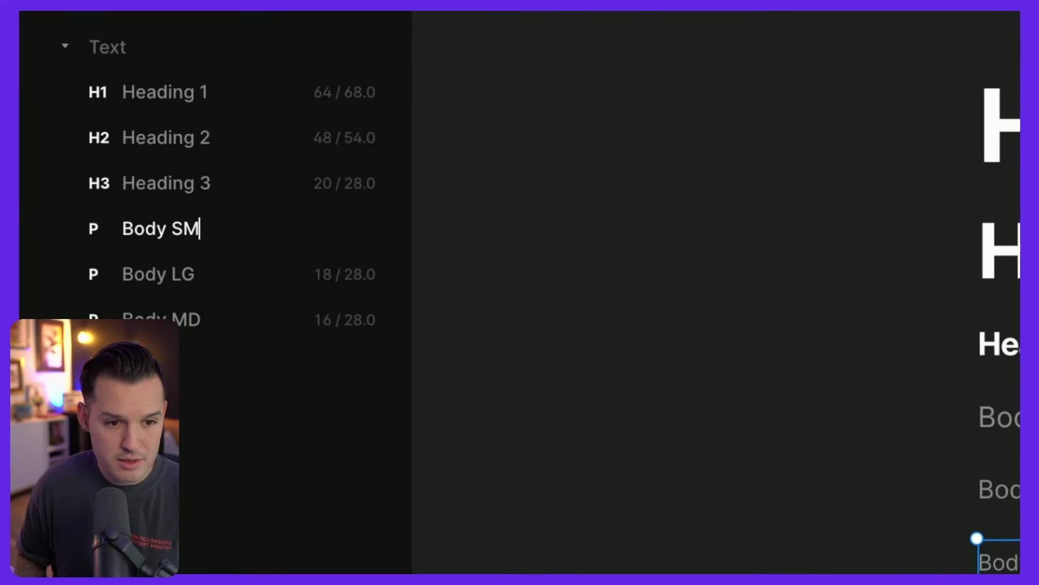
{"action": "left_click", "coordinate": [214, 188]}
{"action": "left_click", "coordinate": [185, 239]}
{"action": "left_click_drag", "start_coordinate": [185, 239], "coordinate": [174, 323]}
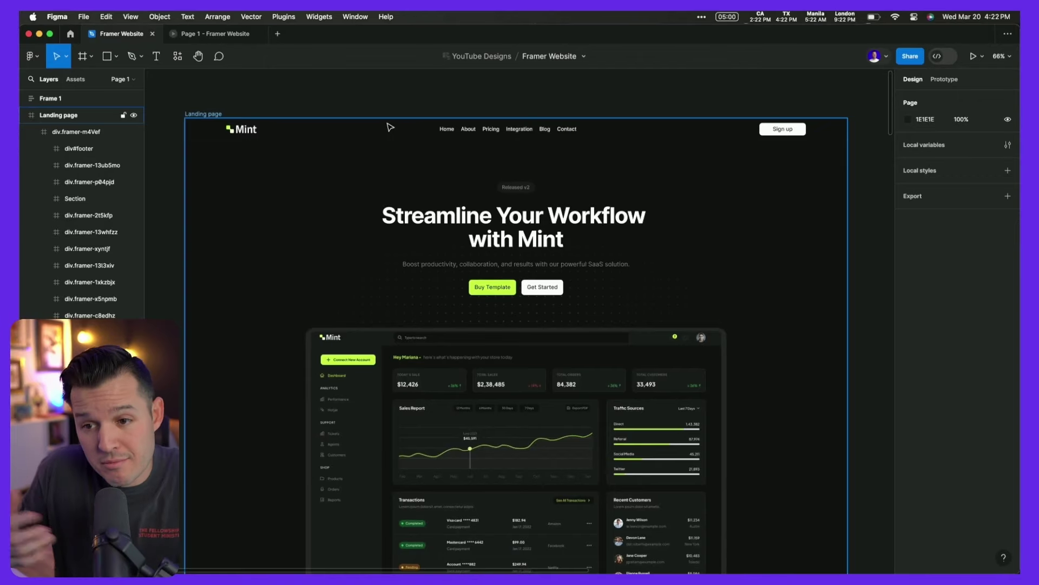
{"action": "left_click", "coordinate": [393, 106]}
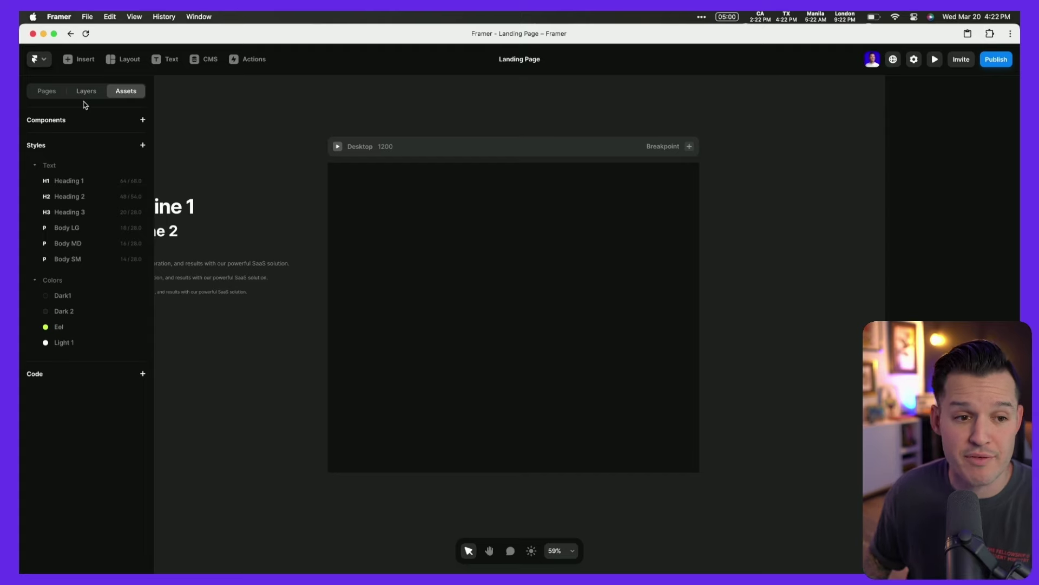
- Insert the first dark navigation section from the insert library into the Desktop page
{"action": "left_click", "coordinate": [78, 61]}
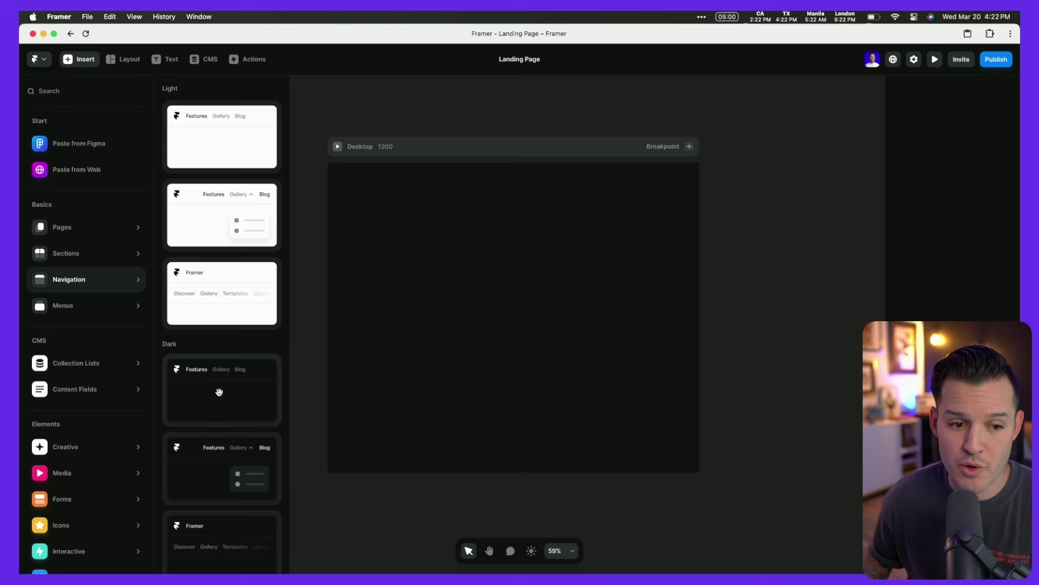
{"action": "left_click", "coordinate": [214, 391]}
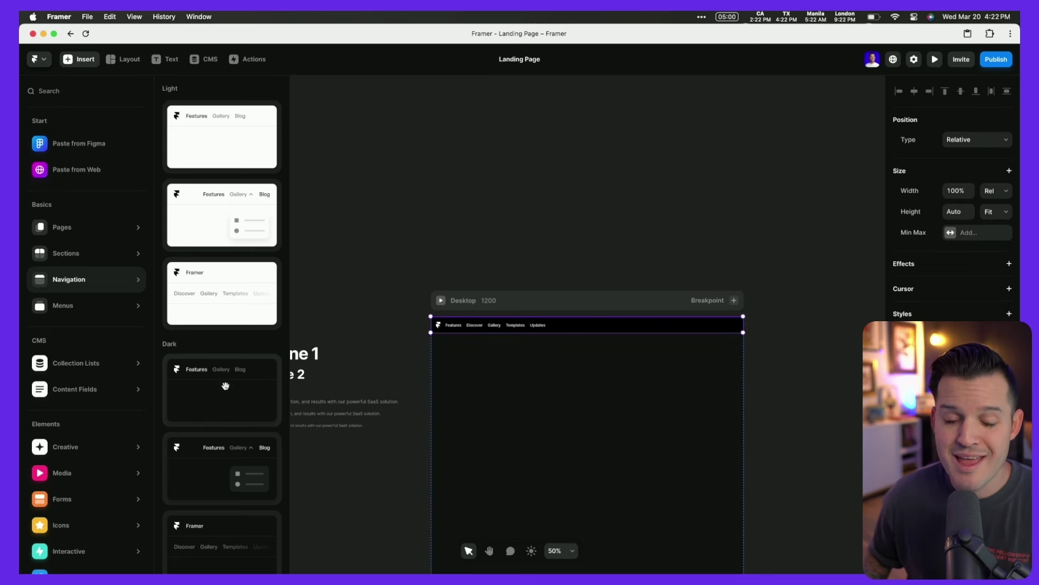
{"action": "left_click", "coordinate": [377, 140]}
{"action": "left_click_drag", "start_coordinate": [553, 258], "coordinate": [453, 128]}
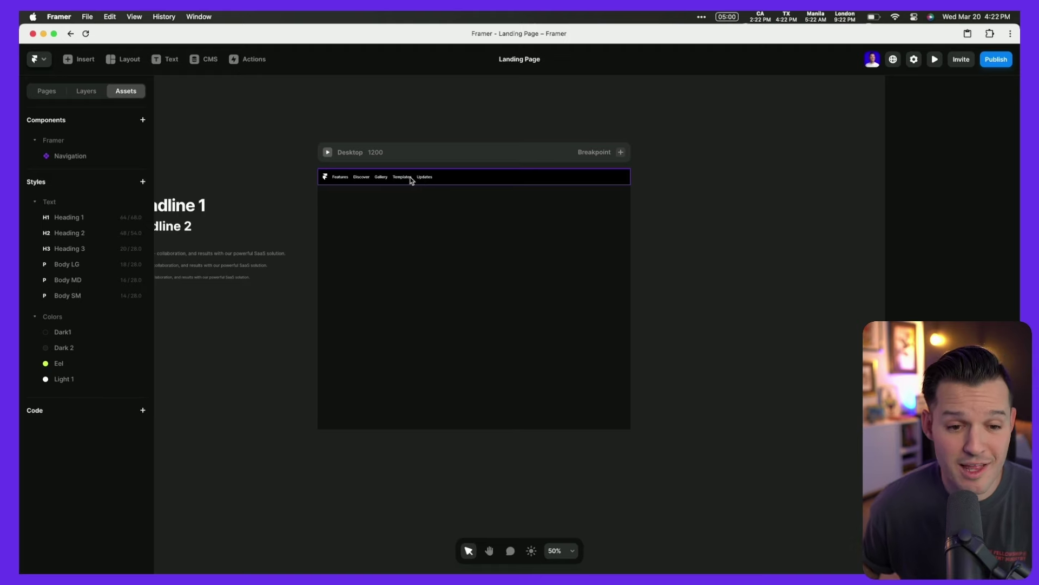
{"action": "scroll", "coordinate": [411, 180], "scroll_direction": "up", "scroll_amount": 5}
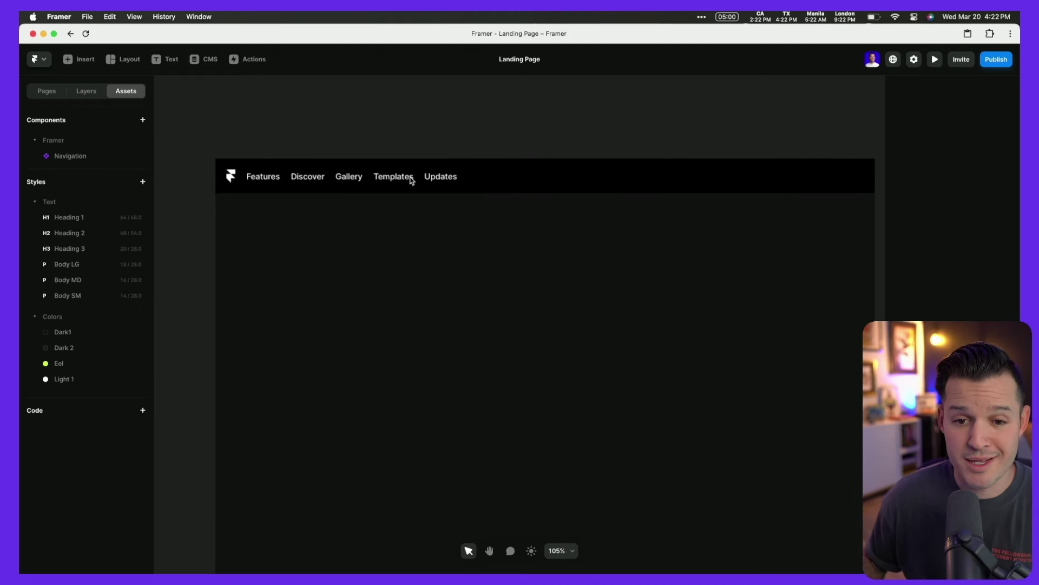
{"action": "left_click_drag", "start_coordinate": [539, 125], "coordinate": [499, 107]}
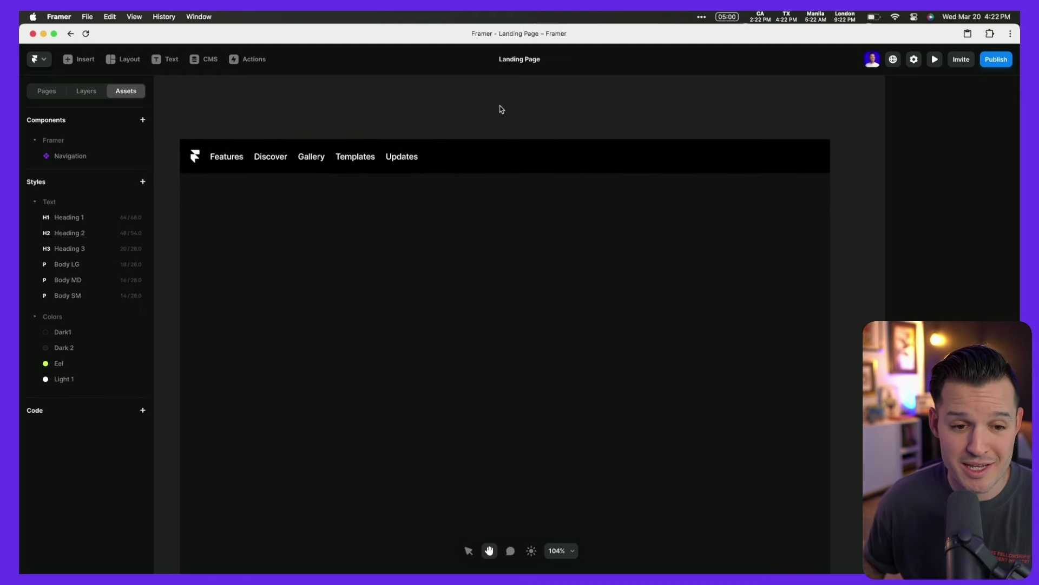
- Open the inserted navigation bar's component for editing
{"action": "left_click", "coordinate": [487, 158]}
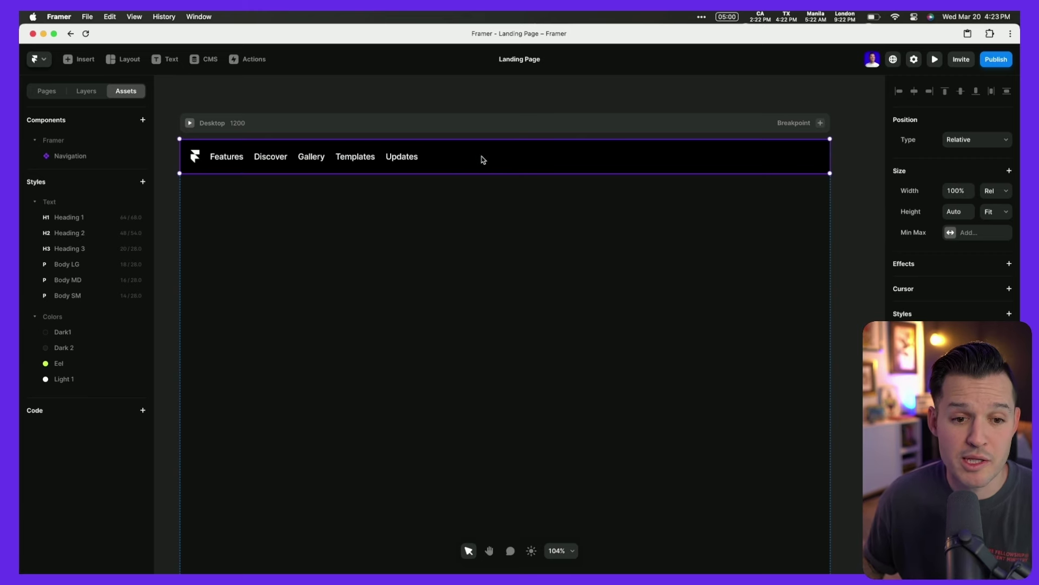
{"action": "double_click", "coordinate": [483, 160]}
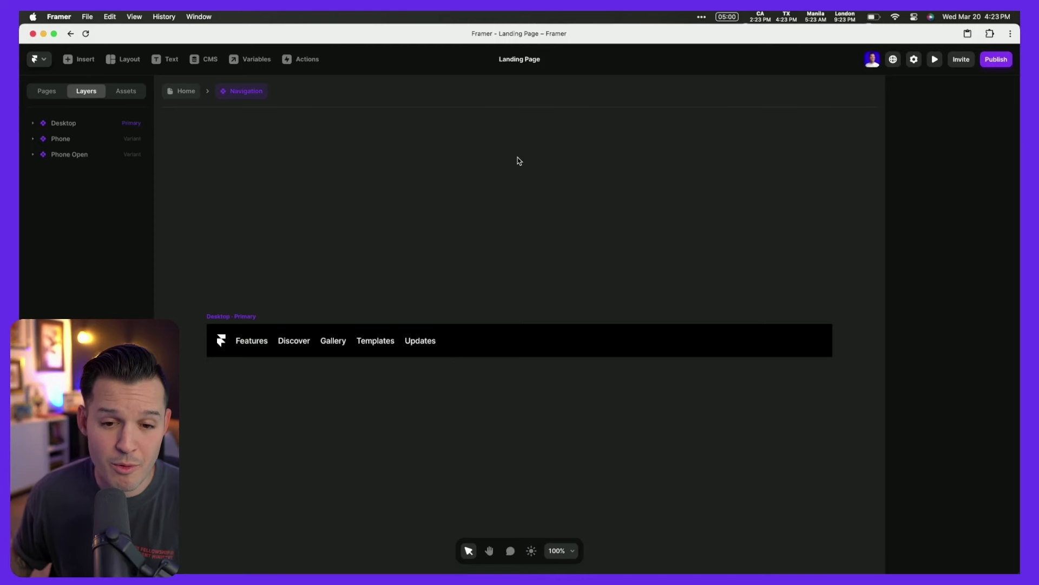
{"action": "scroll", "coordinate": [418, 334], "scroll_direction": "down", "scroll_amount": 3}
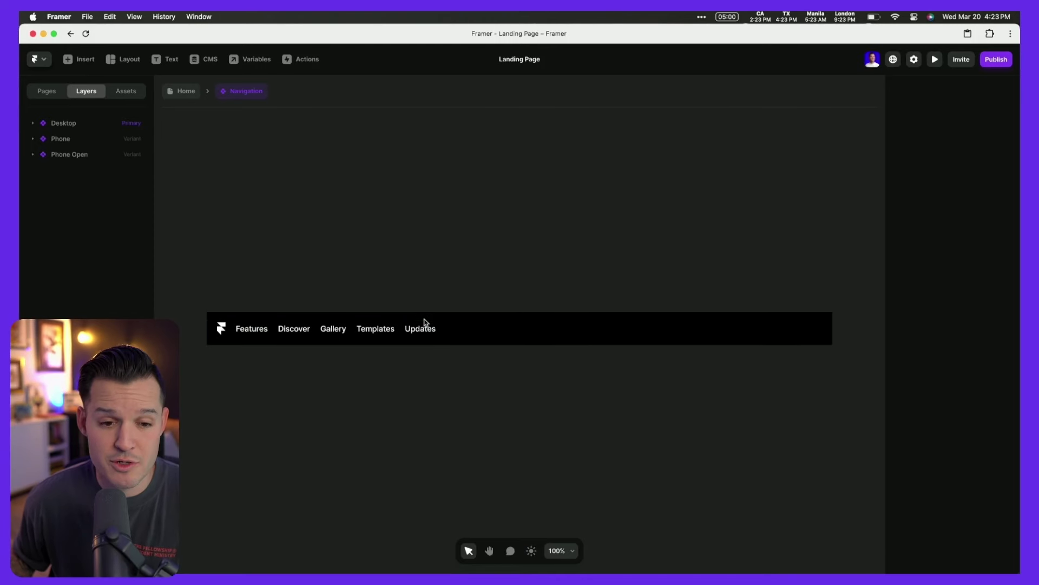
- Import logo.svg from the computer's desktop onto the canvas above the navigation bar and enlarge it to 76 by 19
{"action": "left_click_drag", "start_coordinate": [1020, 344], "coordinate": [975, 345]}
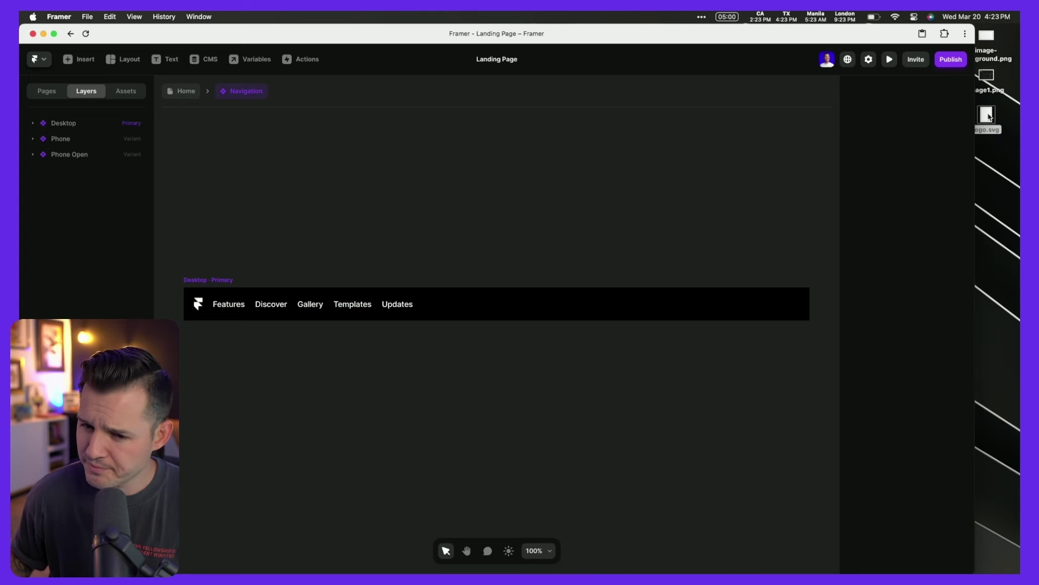
{"action": "left_click_drag", "start_coordinate": [988, 116], "coordinate": [461, 167]}
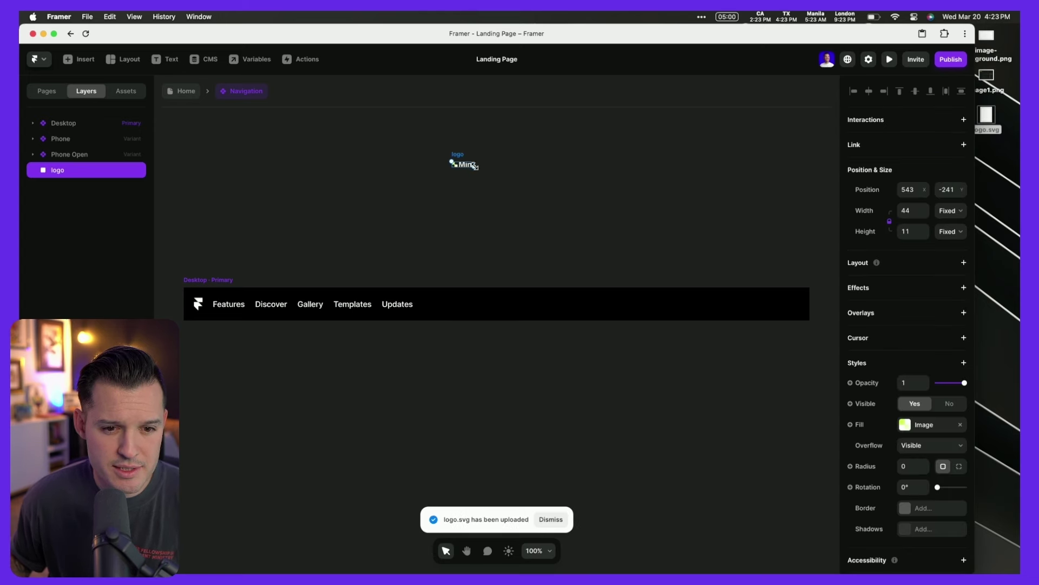
{"action": "left_click_drag", "start_coordinate": [475, 166], "coordinate": [481, 177]}
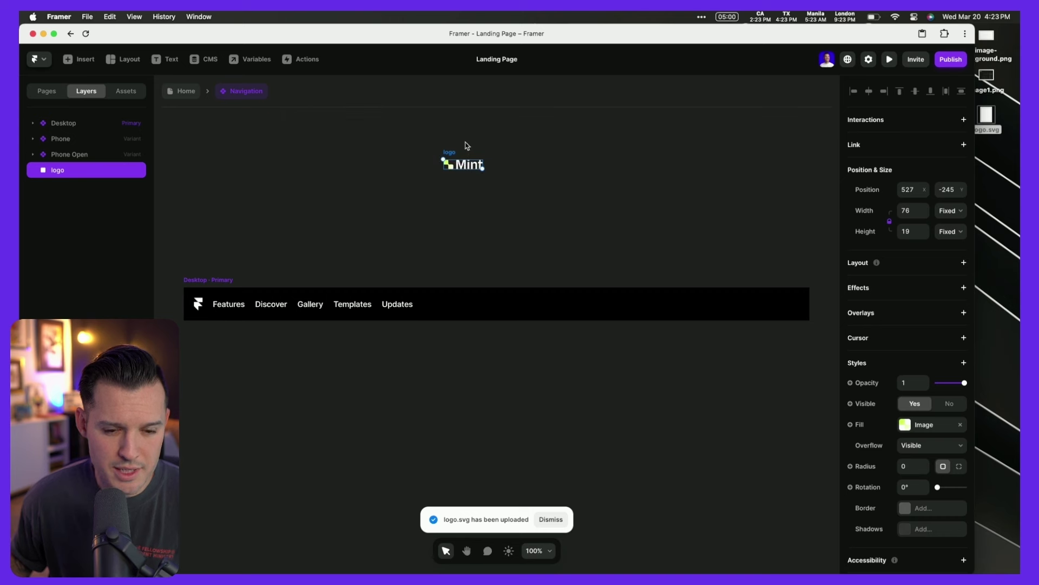
- Place the Mint logo inside the Desktop variant's Top stack and delete the loose copy from the canvas
{"action": "key", "text": "super+x"}
{"action": "double_click", "coordinate": [594, 37]}
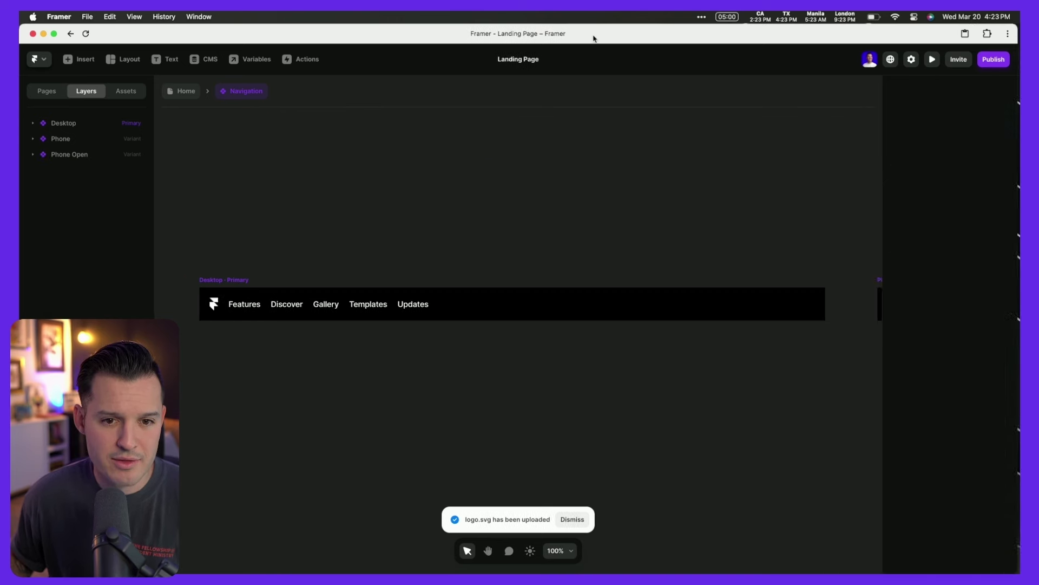
{"action": "left_click", "coordinate": [222, 303]}
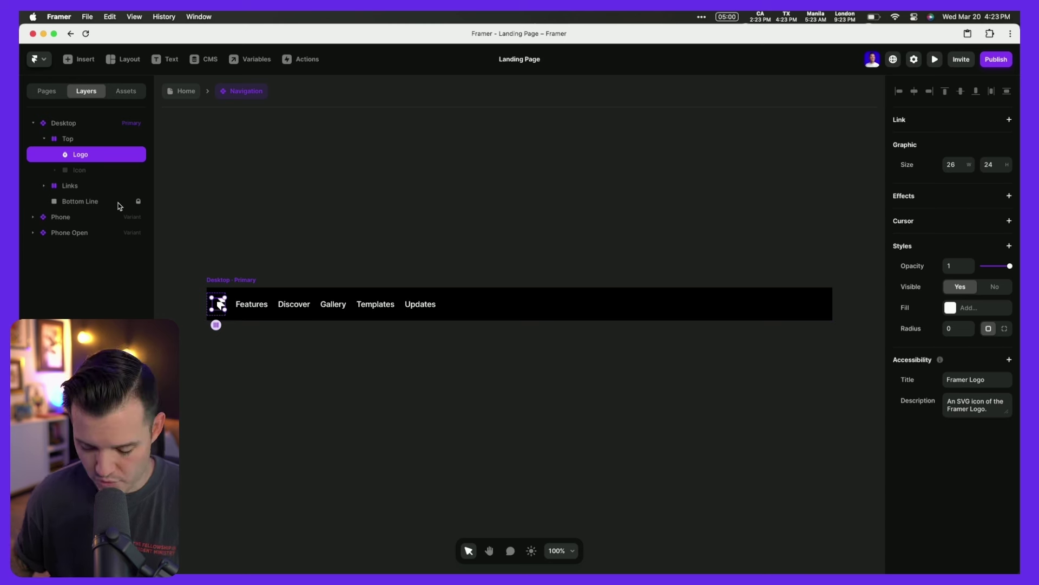
{"action": "key", "text": "super+v"}
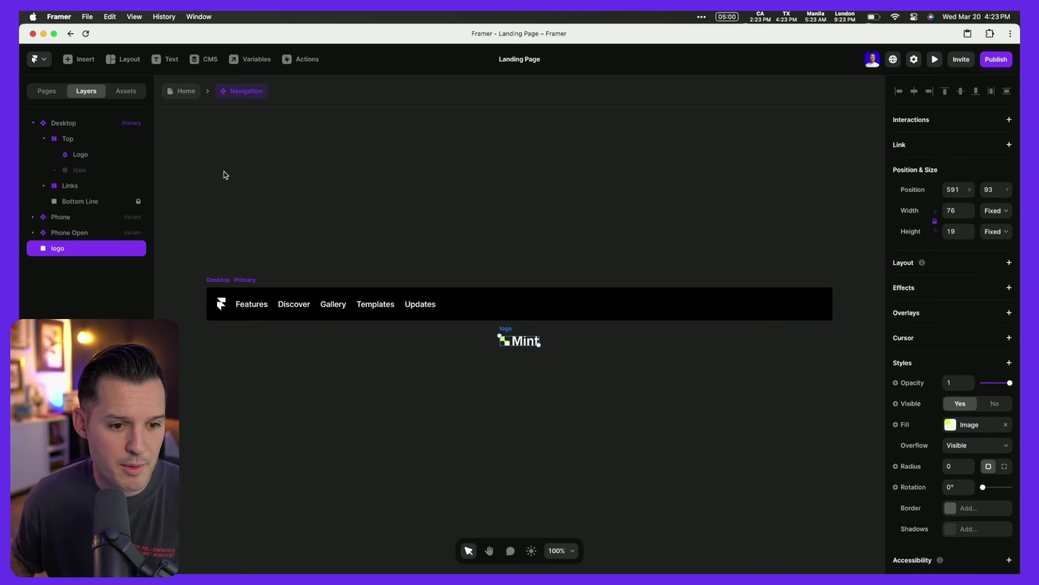
{"action": "left_click", "coordinate": [82, 142]}
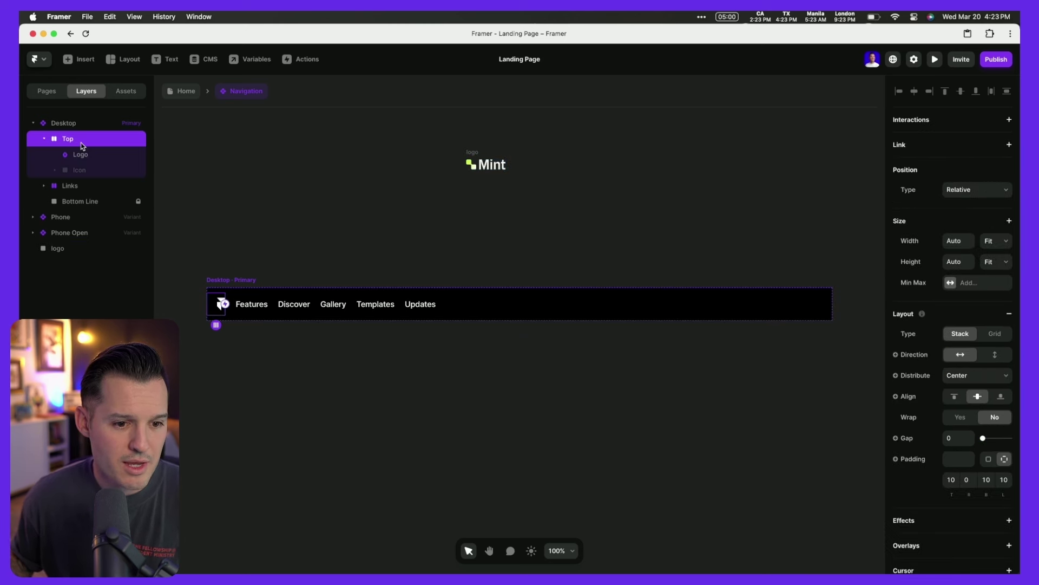
{"action": "key", "text": "super+v"}
{"action": "left_click", "coordinate": [472, 149]}
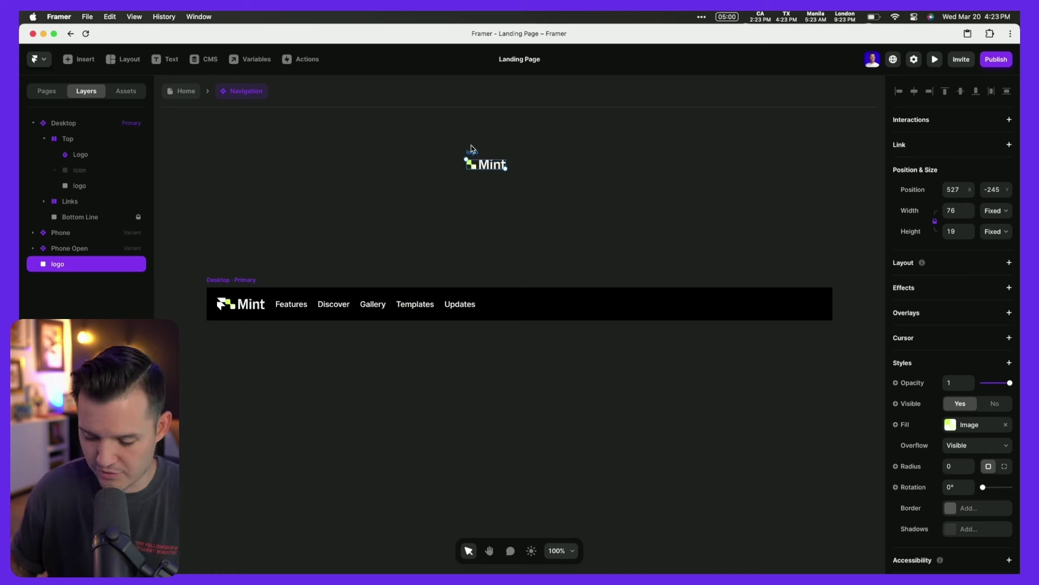
{"action": "key", "text": "BackSpace"}
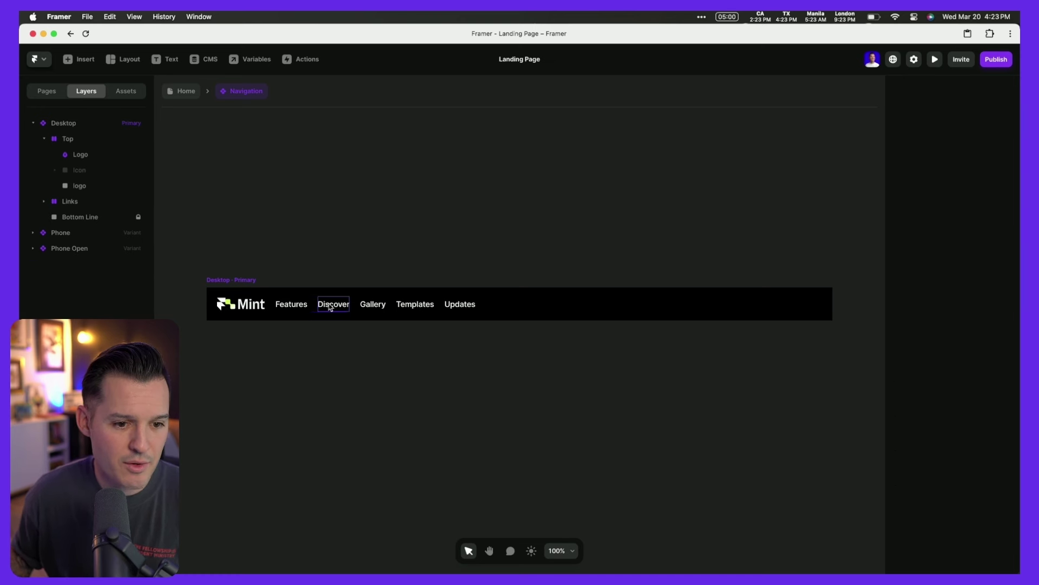
- Put the Mint logo first in the Top stack and delete the default Framer logo
{"action": "scroll", "coordinate": [577, 299], "scroll_direction": "down", "scroll_amount": 5}
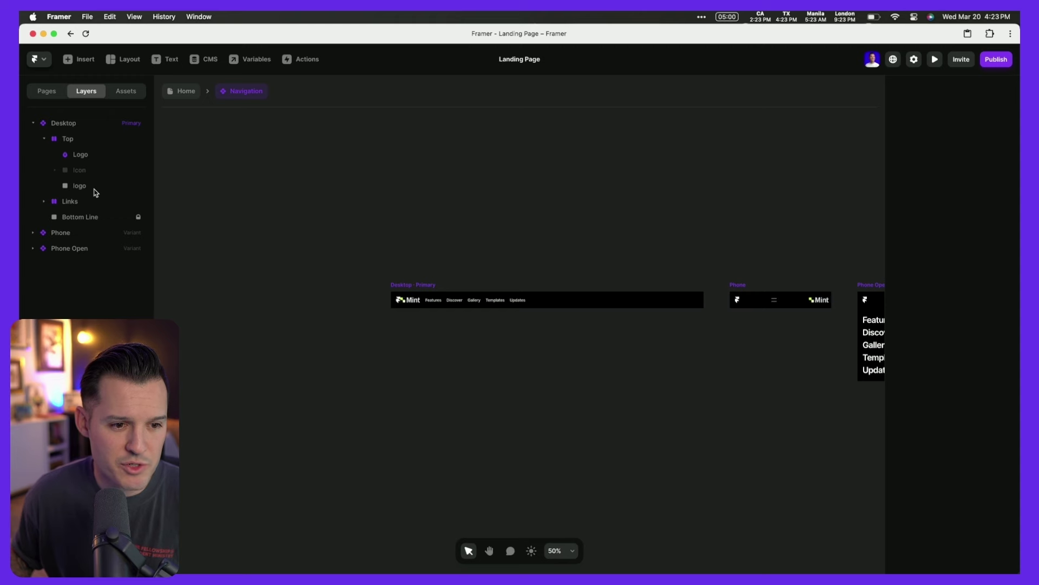
{"action": "left_click", "coordinate": [108, 187]}
{"action": "key", "text": "super+bracketright"}
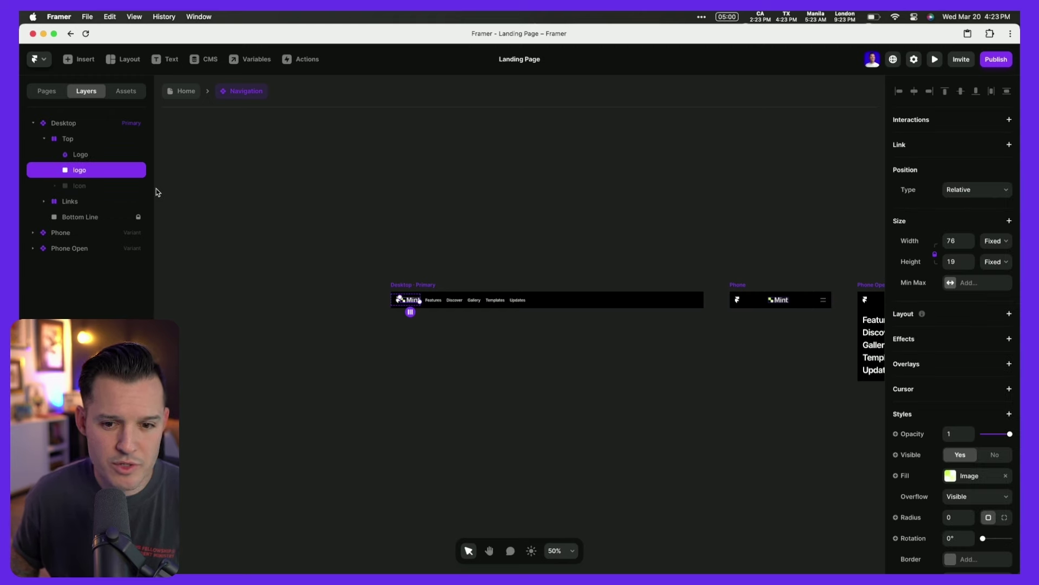
{"action": "key", "text": "super+bracketright"}
{"action": "left_click", "coordinate": [81, 171]}
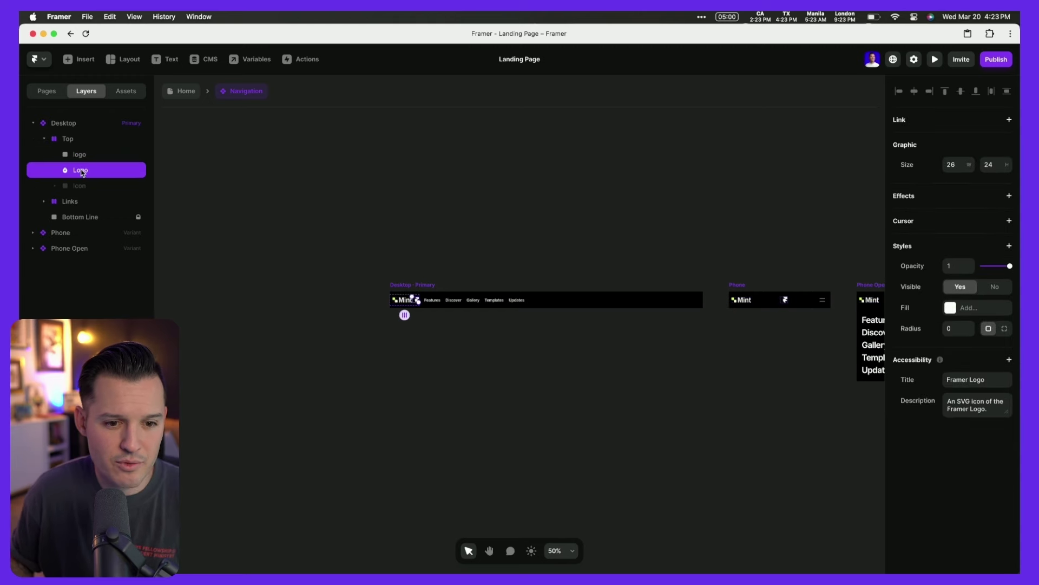
{"action": "key", "text": "Delete"}
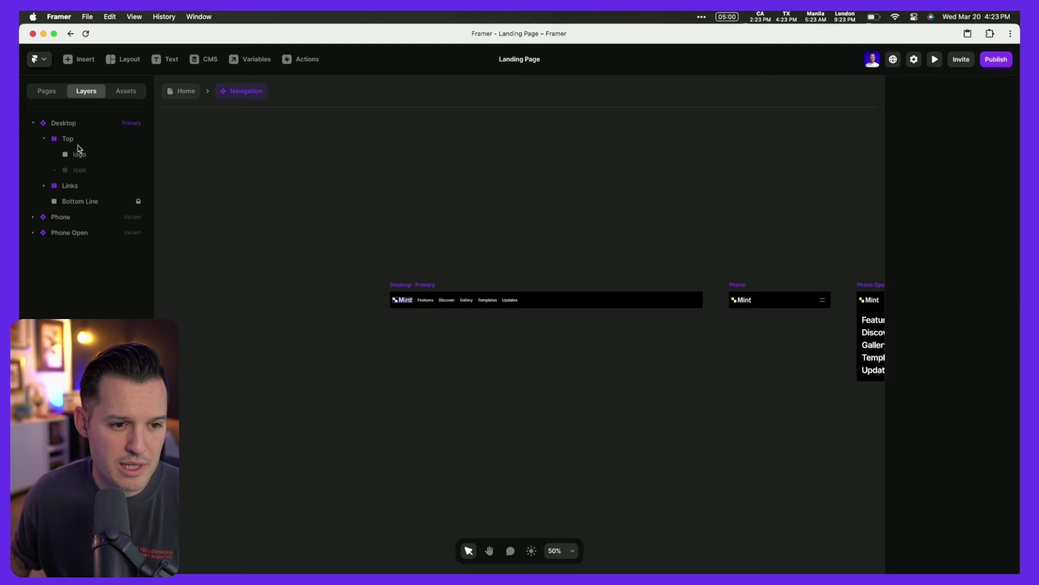
- Set the Top stack's left padding to 0
{"action": "left_click", "coordinate": [78, 142]}
{"action": "scroll", "coordinate": [821, 301], "scroll_direction": "right", "scroll_amount": 10}
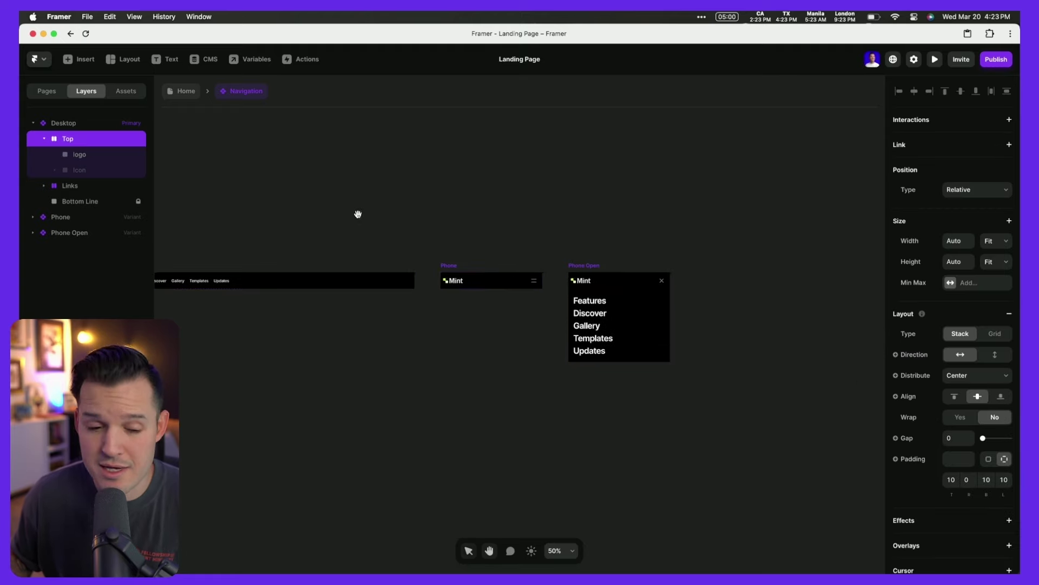
{"action": "scroll", "coordinate": [439, 257], "scroll_direction": "up", "scroll_amount": 10}
{"action": "scroll", "coordinate": [364, 275], "scroll_direction": "up", "scroll_amount": 5}
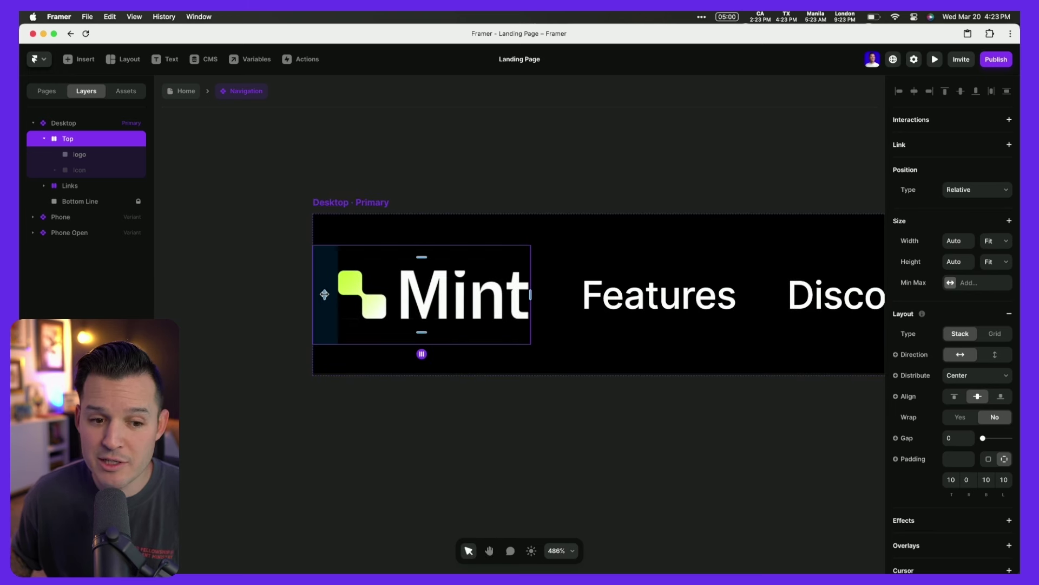
{"action": "left_click_drag", "start_coordinate": [324, 294], "coordinate": [312, 295]}
{"action": "scroll", "coordinate": [471, 314], "scroll_direction": "up", "scroll_amount": 2}
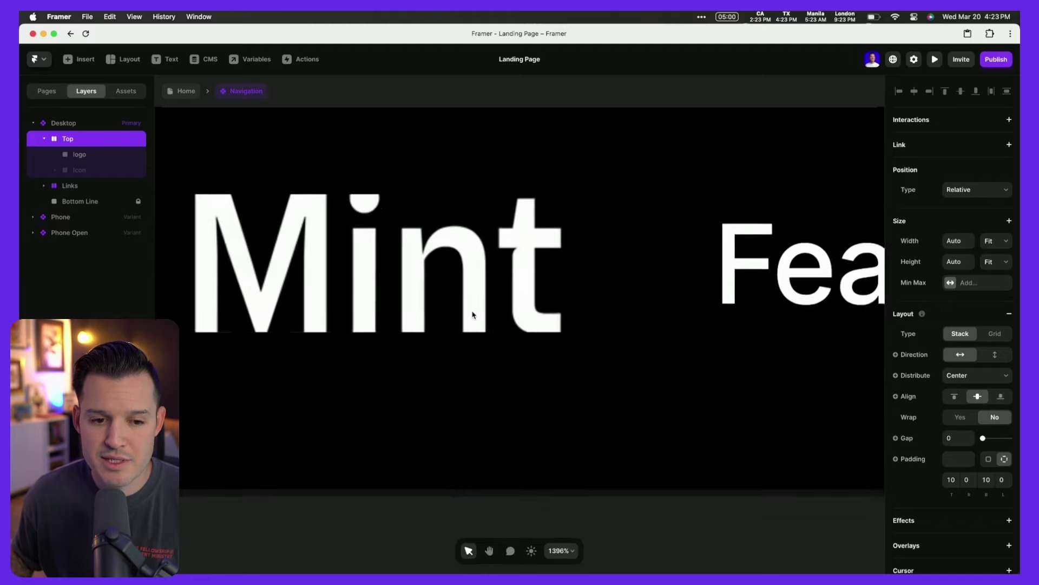
{"action": "scroll", "coordinate": [471, 314], "scroll_direction": "down", "scroll_amount": 10}
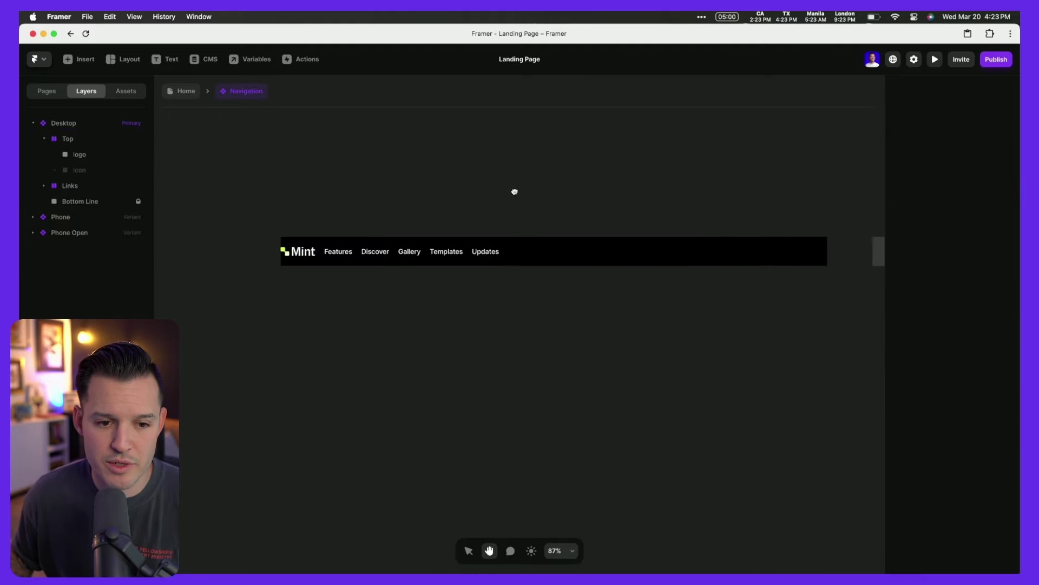
- Give the Desktop variant individual padding of 12 top, 24 right, 12 bottom and 24 left
{"action": "left_click", "coordinate": [305, 230]}
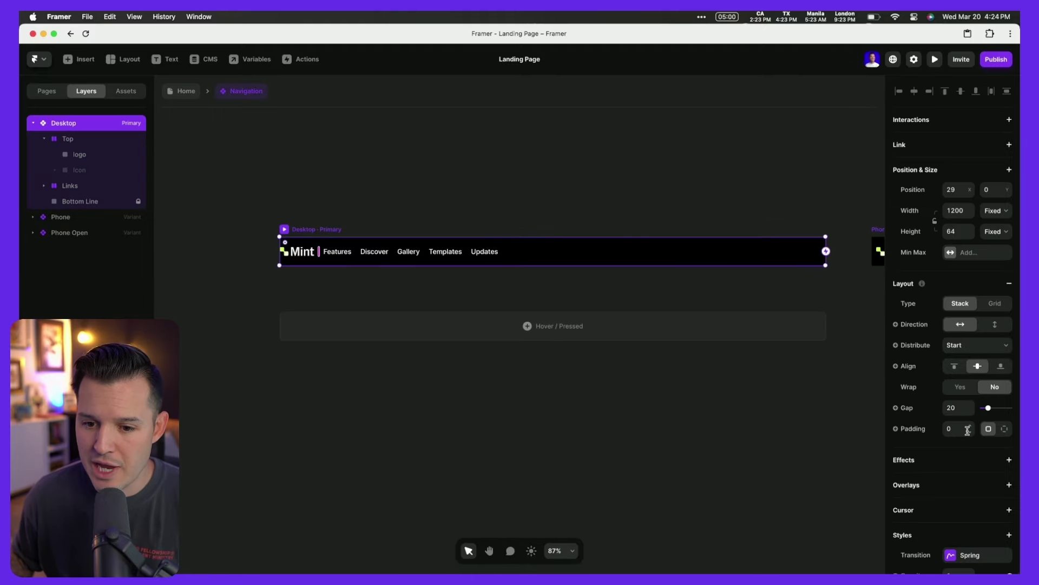
{"action": "left_click", "coordinate": [1005, 430]}
{"action": "scroll", "coordinate": [1006, 431], "scroll_direction": "down", "scroll_amount": 5}
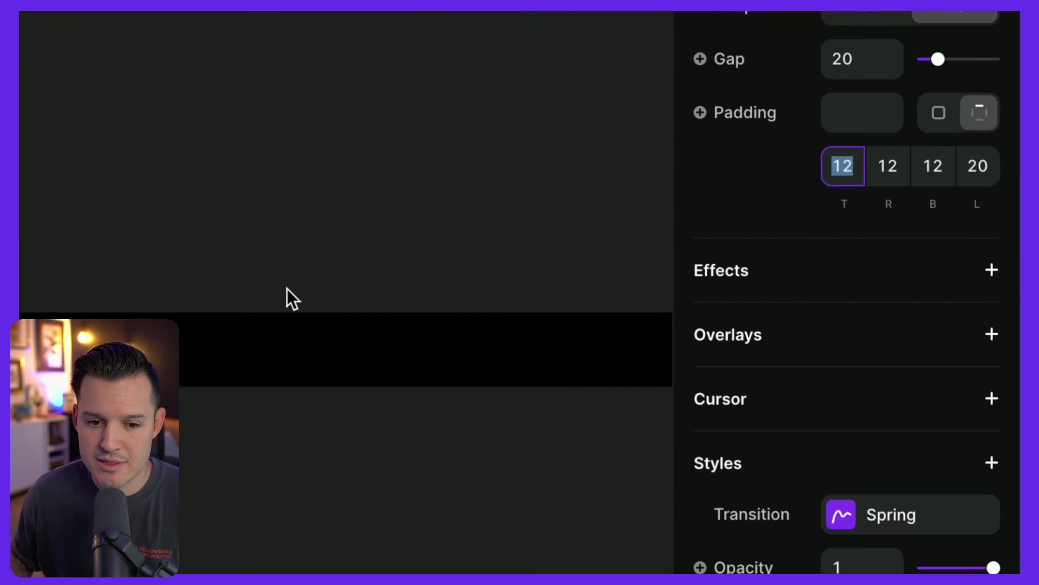
{"action": "left_click", "coordinate": [899, 168]}
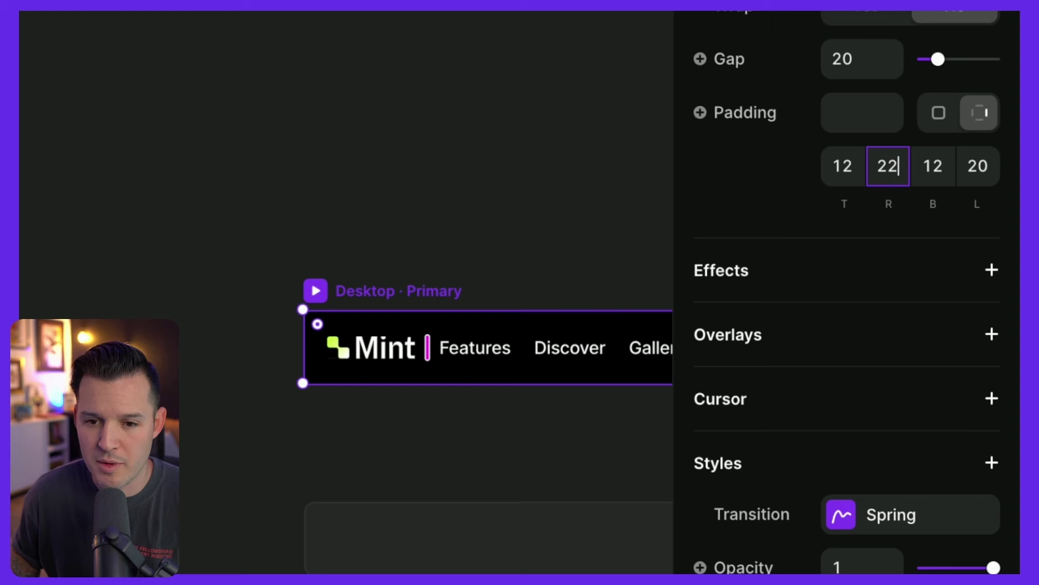
{"action": "left_click", "coordinate": [989, 168]}
{"action": "key", "text": "Up"}
{"action": "key", "text": "Up"}
{"action": "key", "text": "Up"}
{"action": "key", "text": "Up"}
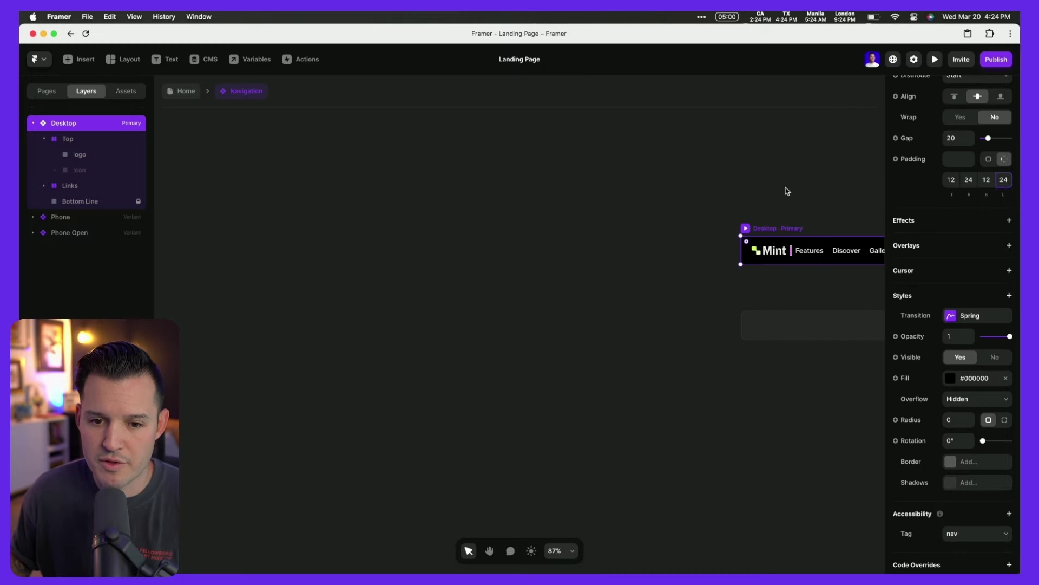
{"action": "left_click", "coordinate": [785, 191]}
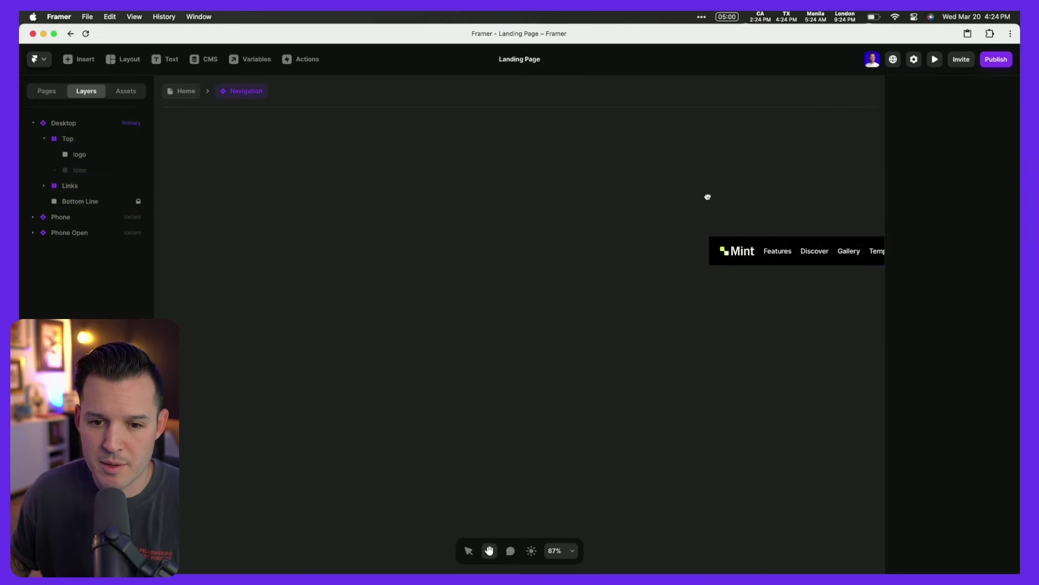
- Leave the navigation component and return to the text samples on the Home page
{"action": "left_click_drag", "start_coordinate": [708, 197], "coordinate": [353, 200]}
{"action": "key", "text": "v"}
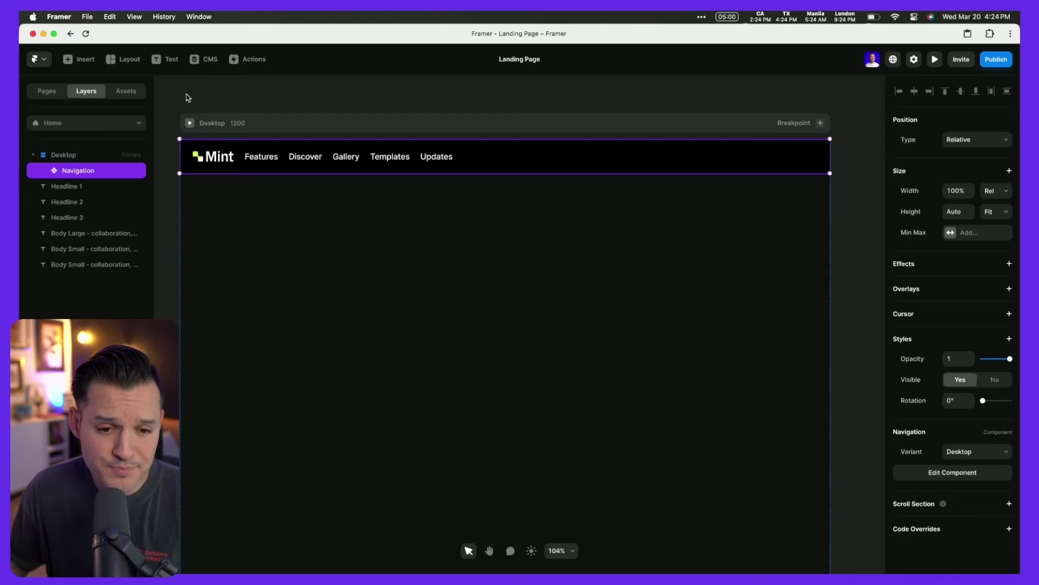
{"action": "key", "text": "Escape"}
{"action": "key", "text": "space"}
{"action": "left_click_drag", "start_coordinate": [348, 276], "coordinate": [763, 279]}
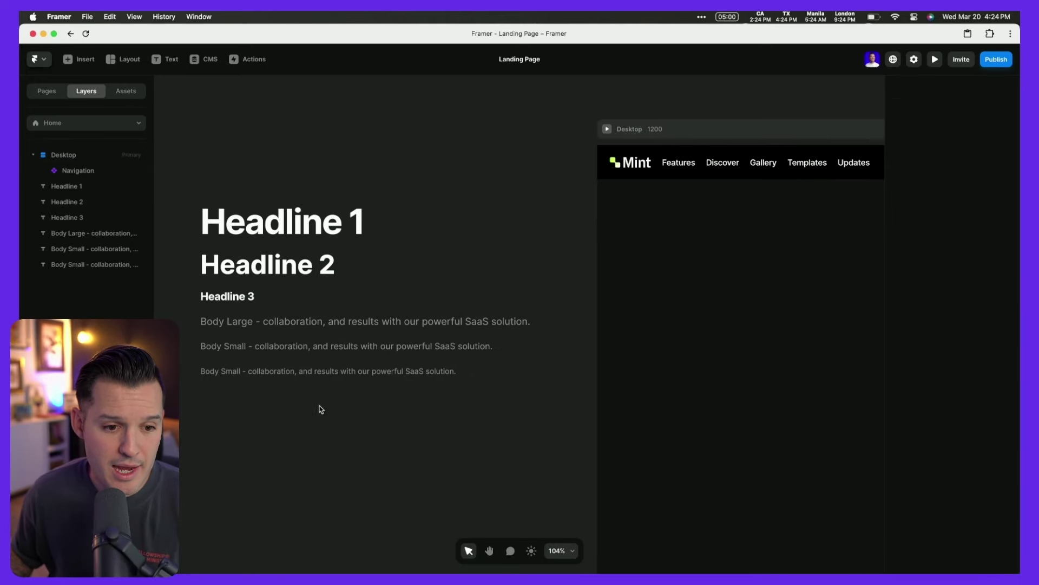
- Duplicate the middle body text sample above Headline 1 and change the copy's text to Button
{"action": "left_click_drag", "start_coordinate": [280, 352], "coordinate": [332, 144], "text": "alt"}
{"action": "double_click", "coordinate": [332, 144]}
{"action": "type", "text": "BVU"}
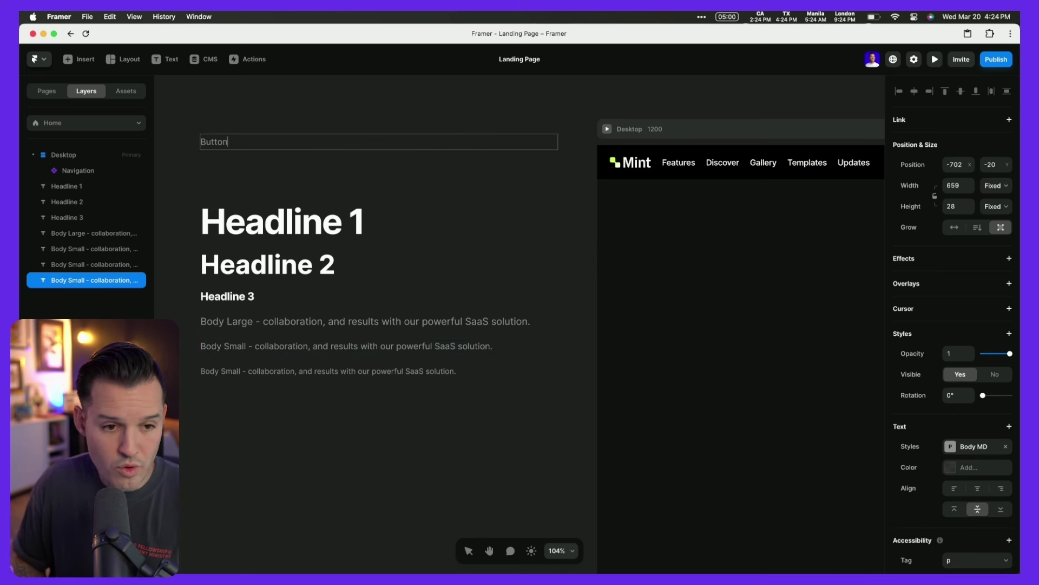
- Set both the width and height of the Button text to fit content
{"action": "left_click", "coordinate": [238, 144]}
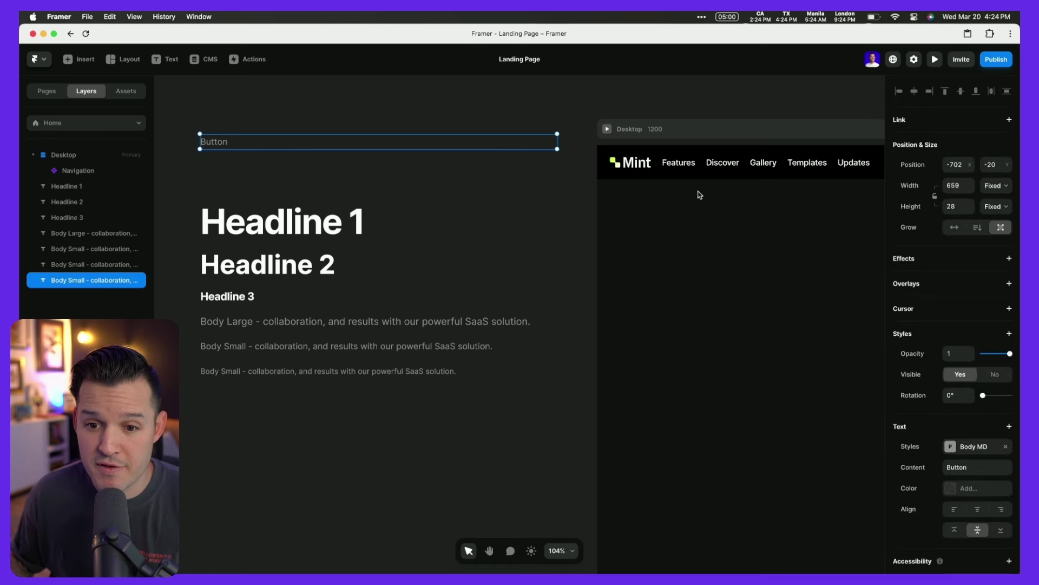
{"action": "left_click", "coordinate": [996, 186]}
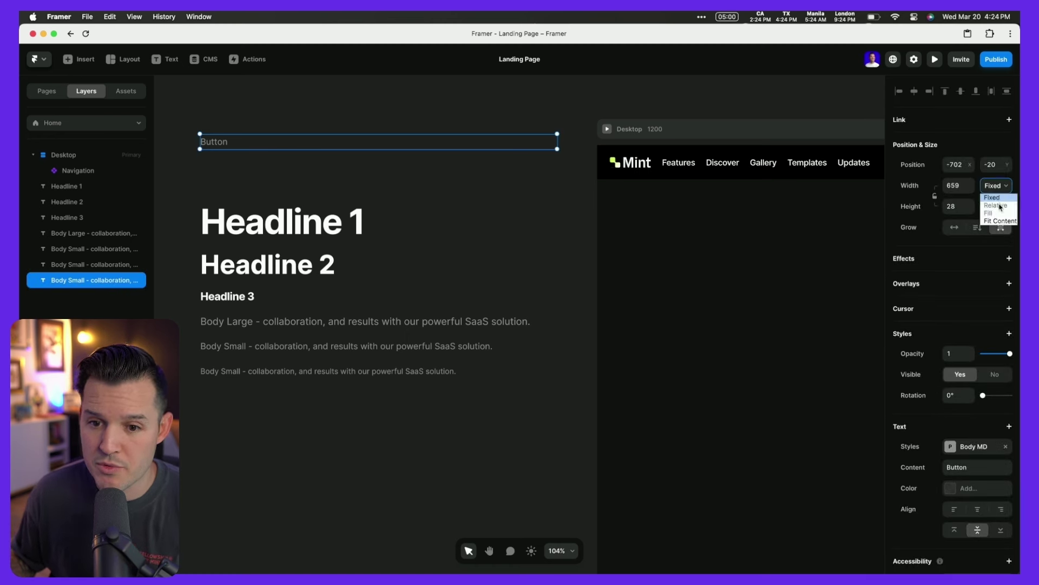
{"action": "left_click", "coordinate": [999, 220]}
{"action": "left_click", "coordinate": [999, 208]}
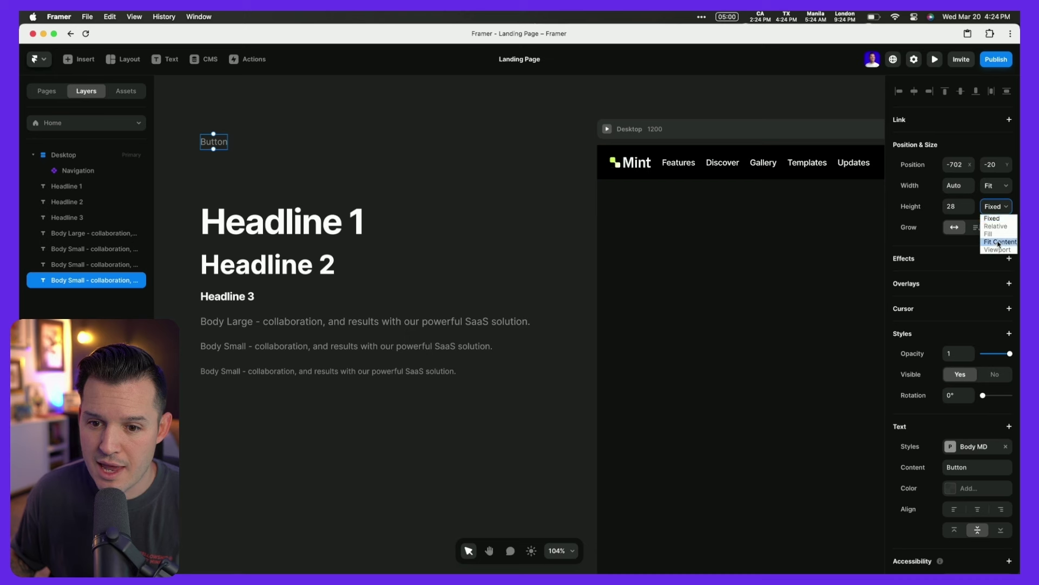
{"action": "left_click", "coordinate": [1007, 242]}
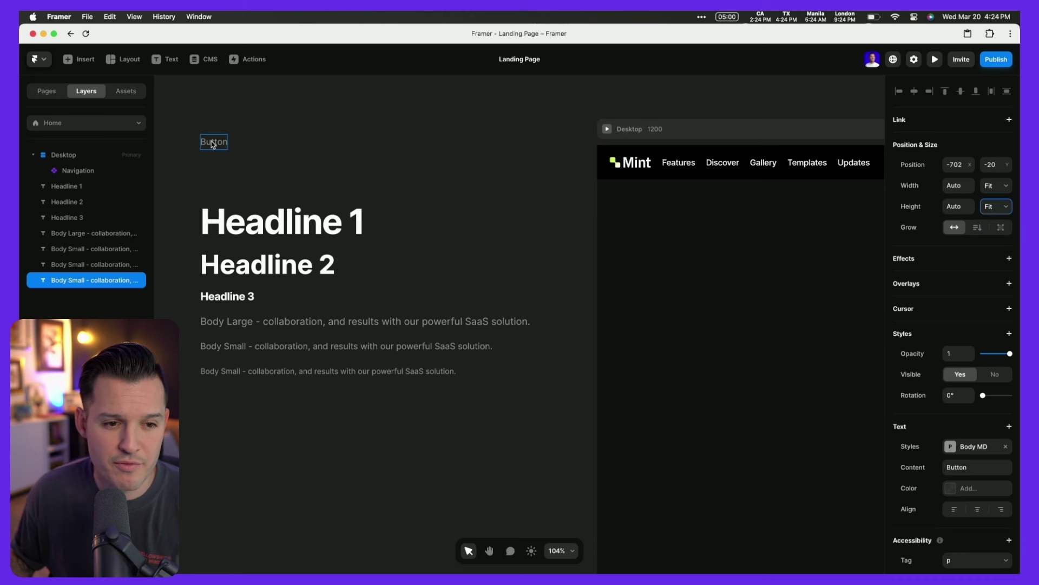
- Wrap the Button text in a stack and place it above the headlines, closer to the Desktop frame
{"action": "left_click_drag", "start_coordinate": [213, 145], "coordinate": [401, 141]}
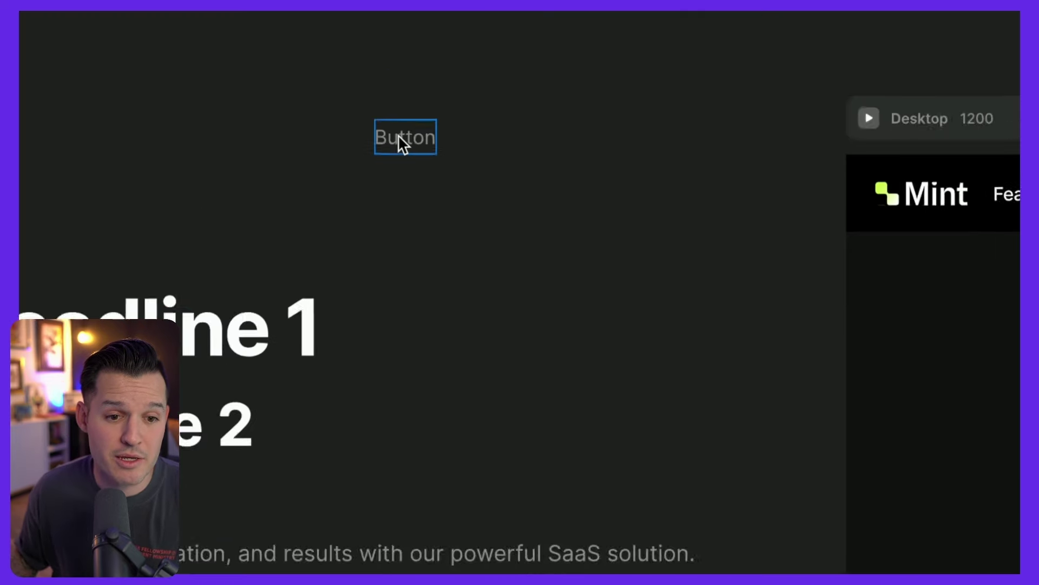
{"action": "right_click", "coordinate": [401, 140]}
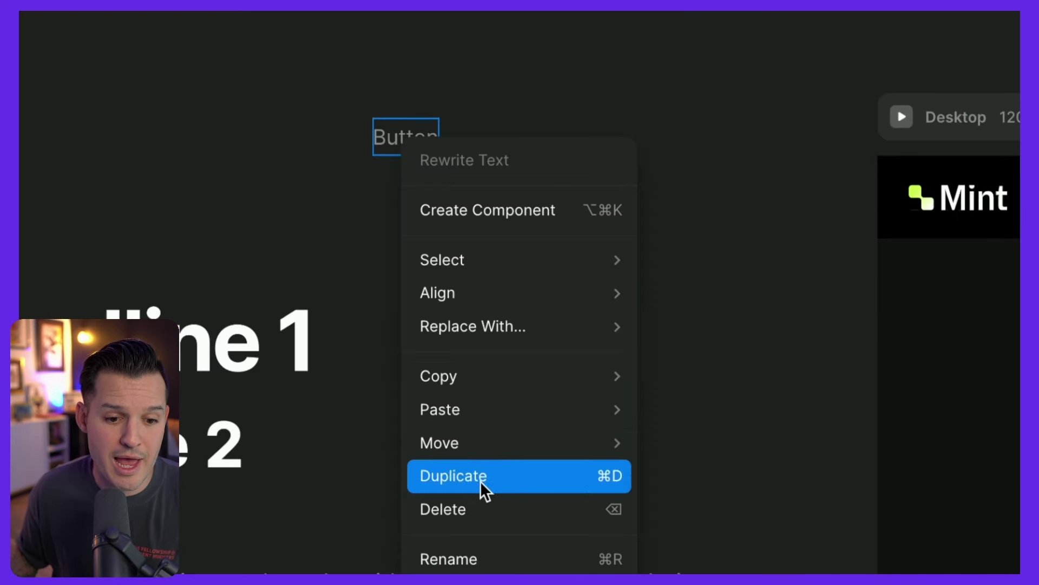
{"action": "left_click", "coordinate": [489, 453]}
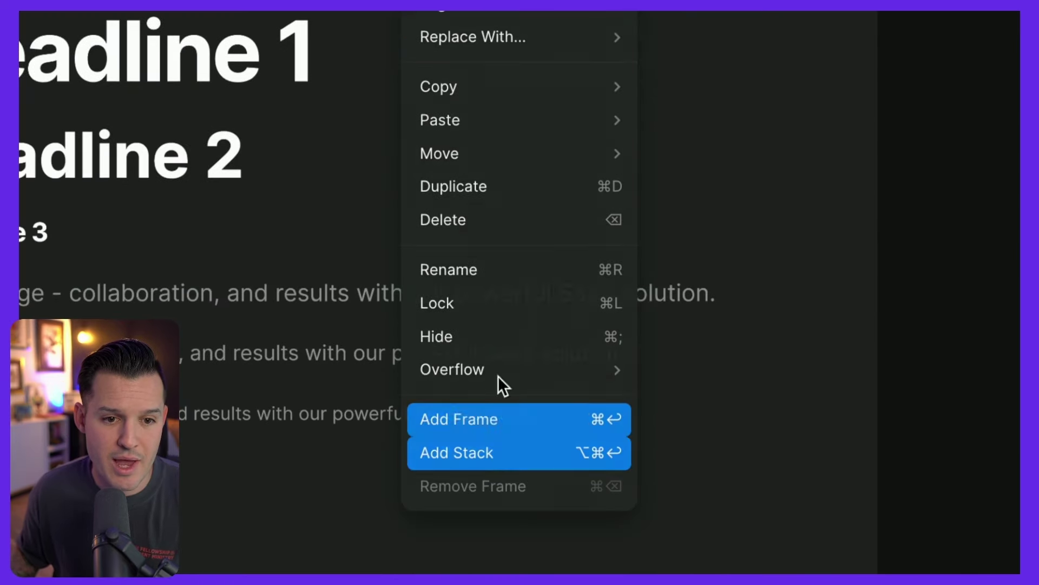
{"action": "left_click_drag", "start_coordinate": [402, 122], "coordinate": [456, 138]}
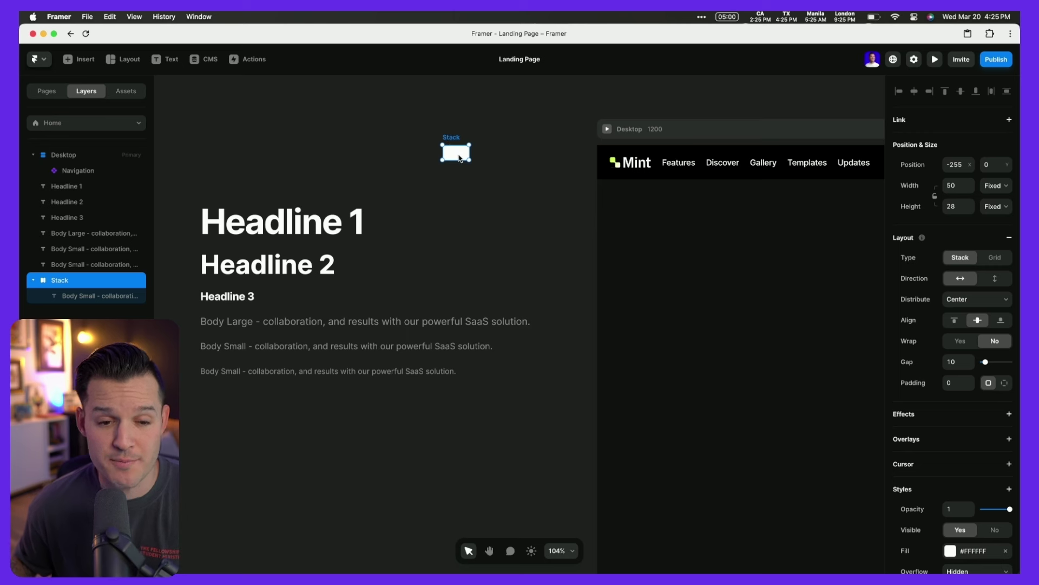
- Fill the new stack with the Eel color style and color its Button text with Dark1
{"action": "left_click", "coordinate": [951, 551]}
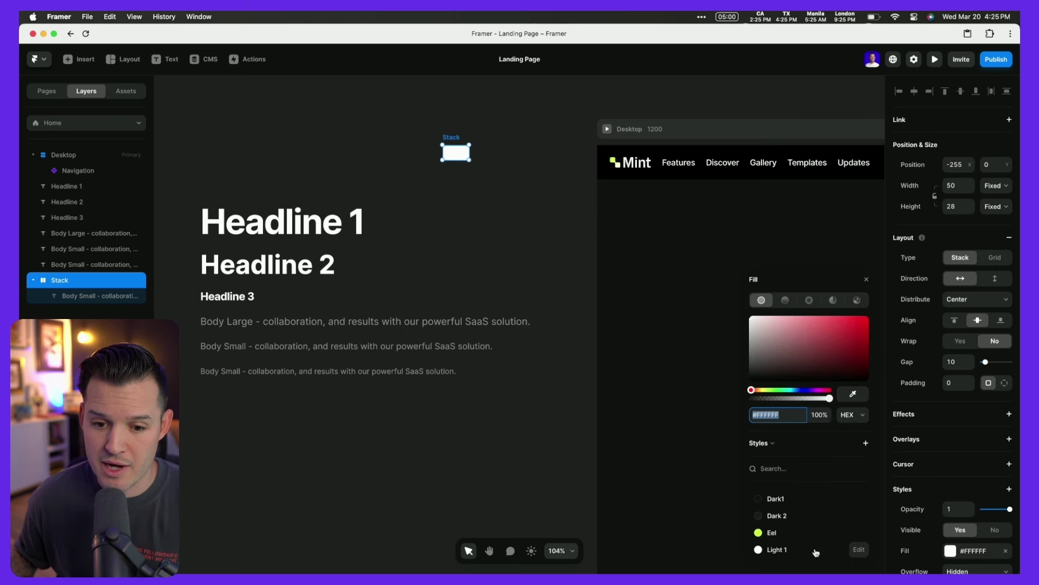
{"action": "left_click", "coordinate": [771, 532]}
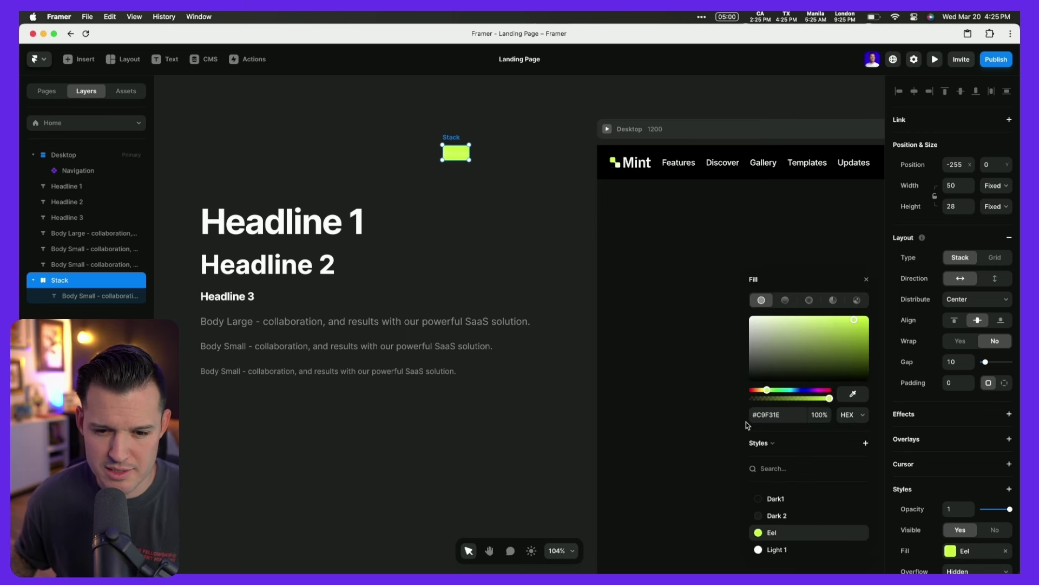
{"action": "left_click", "coordinate": [84, 297]}
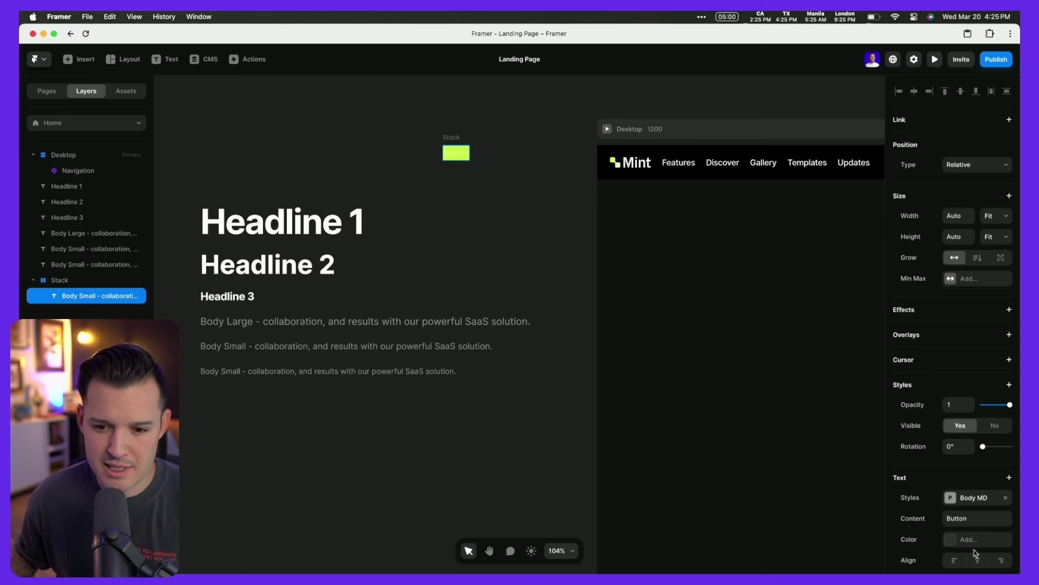
{"action": "left_click", "coordinate": [950, 539]}
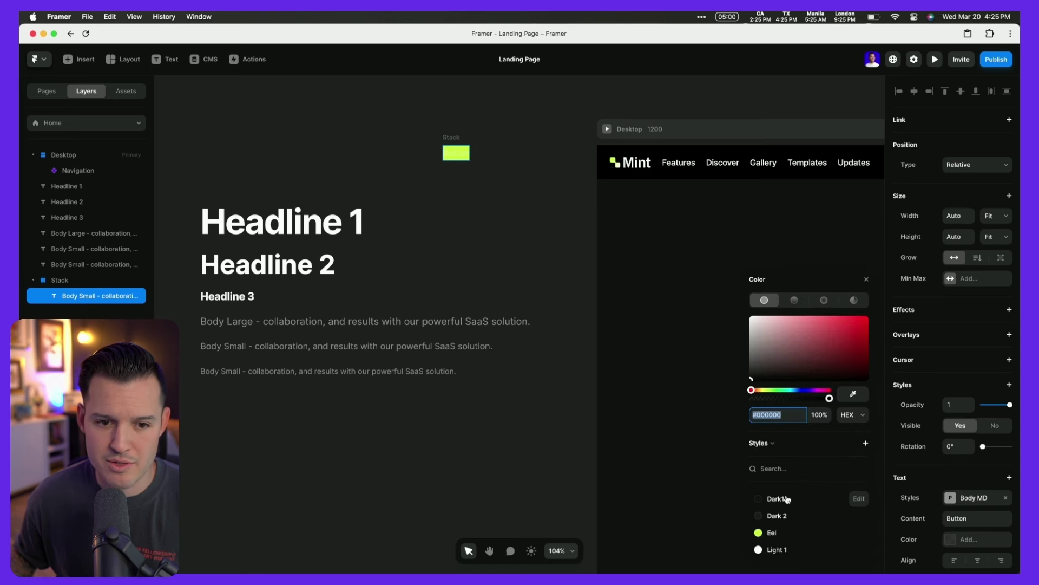
{"action": "left_click", "coordinate": [776, 498]}
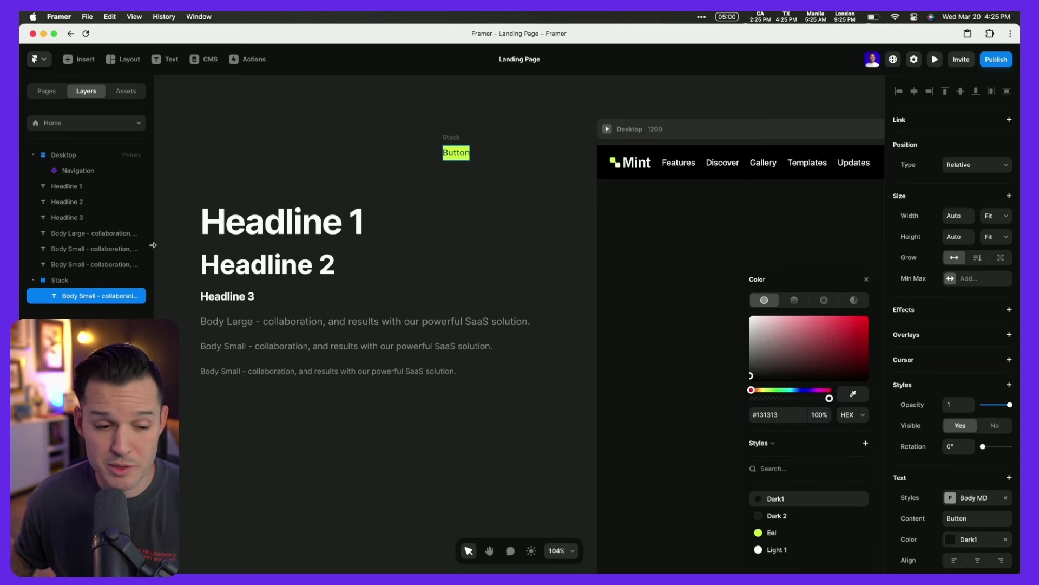
- Reposition the green stack on the canvas at about X -236, Y -23
{"action": "left_click", "coordinate": [458, 136]}
{"action": "key", "text": "shift+2"}
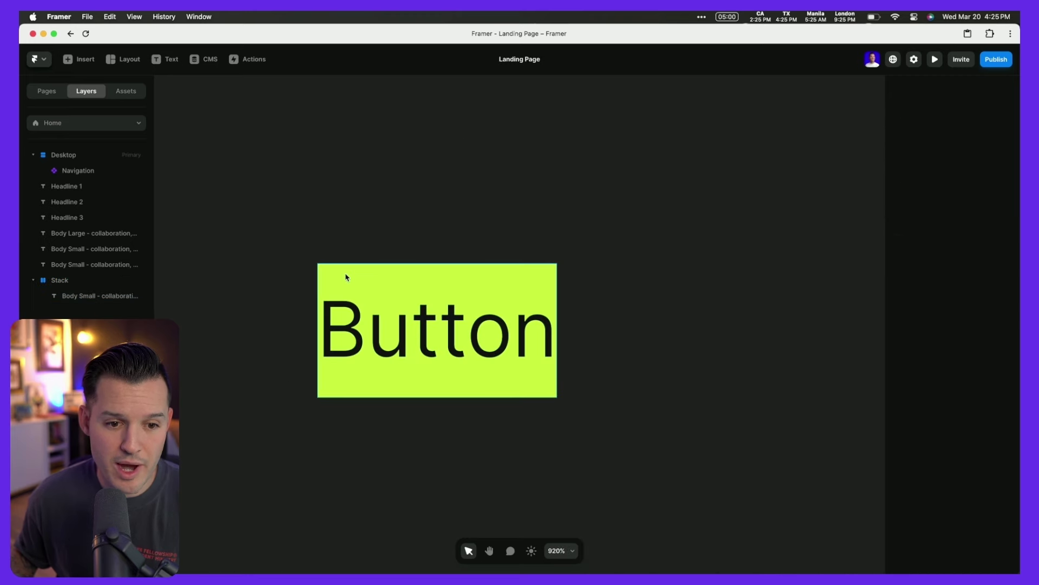
{"action": "left_click_drag", "start_coordinate": [346, 276], "coordinate": [428, 195]}
{"action": "left_click", "coordinate": [428, 195]}
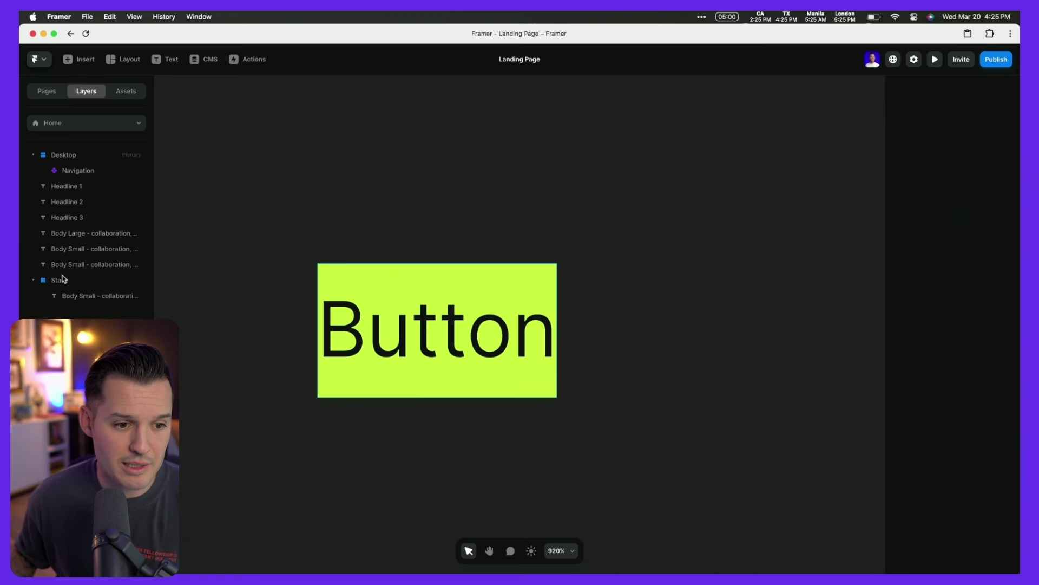
{"action": "left_click_drag", "start_coordinate": [337, 286], "coordinate": [426, 175]}
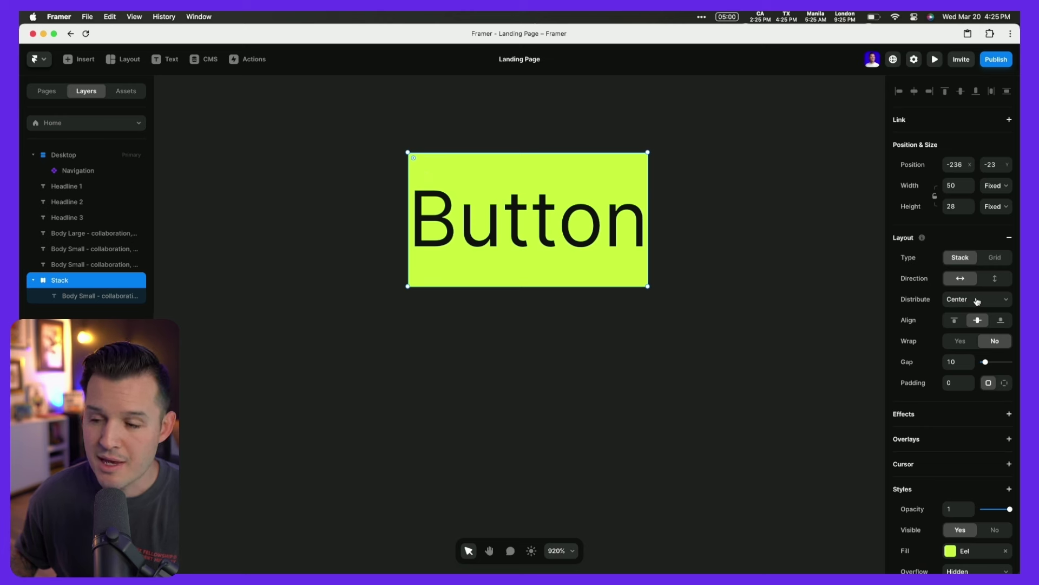
- Give the green stack individual padding of 4 top, 14 right, 4 bottom and 14 left
{"action": "left_click", "coordinate": [1005, 383]}
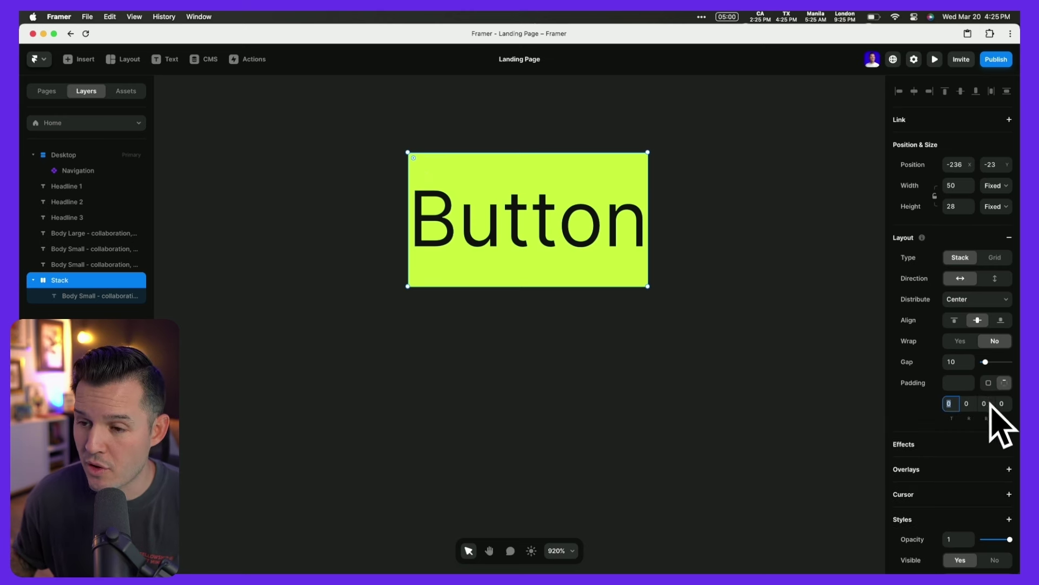
{"action": "key", "text": "Up"}
{"action": "key", "text": "Up"}
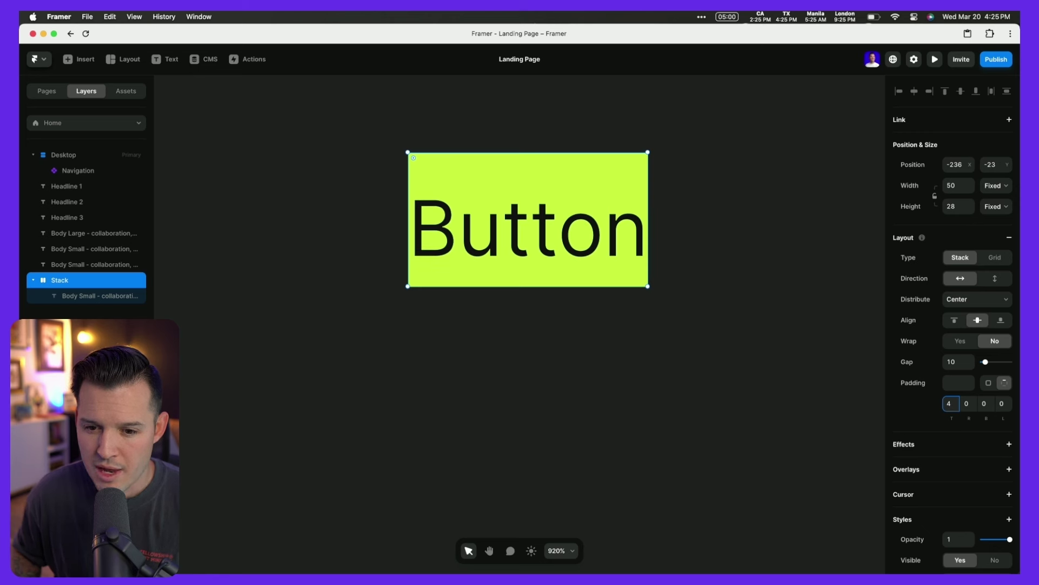
{"action": "type", "text": "4"}
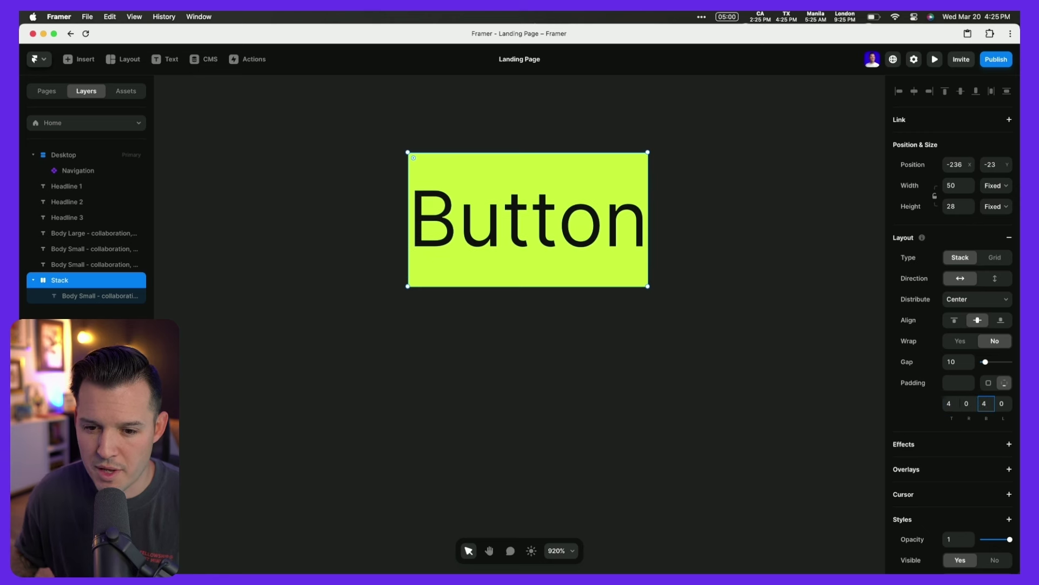
{"action": "type", "text": "14"}
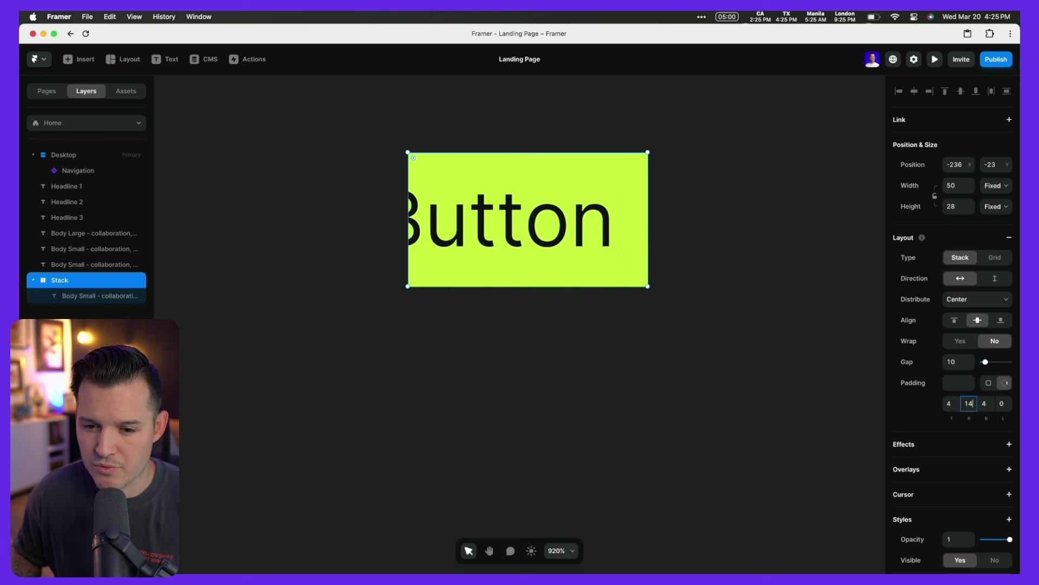
{"action": "type", "text": "12"}
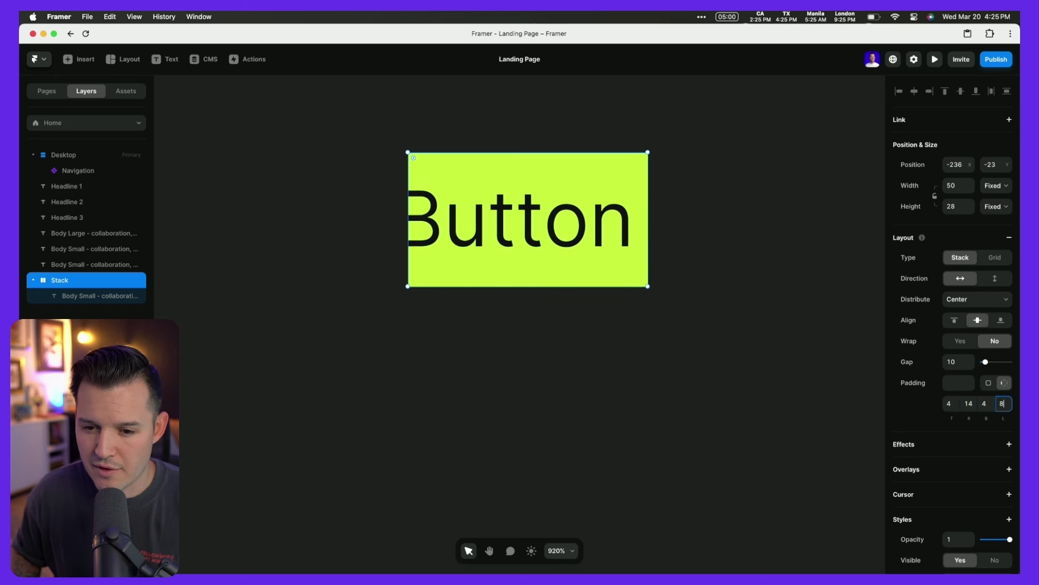
{"action": "key", "text": "Up"}
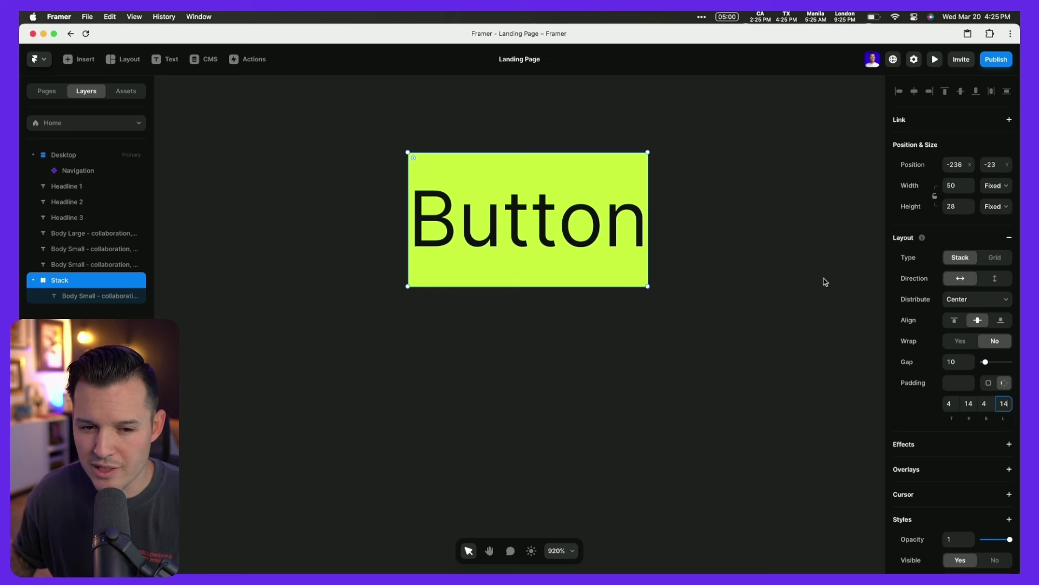
{"action": "left_click", "coordinate": [787, 239]}
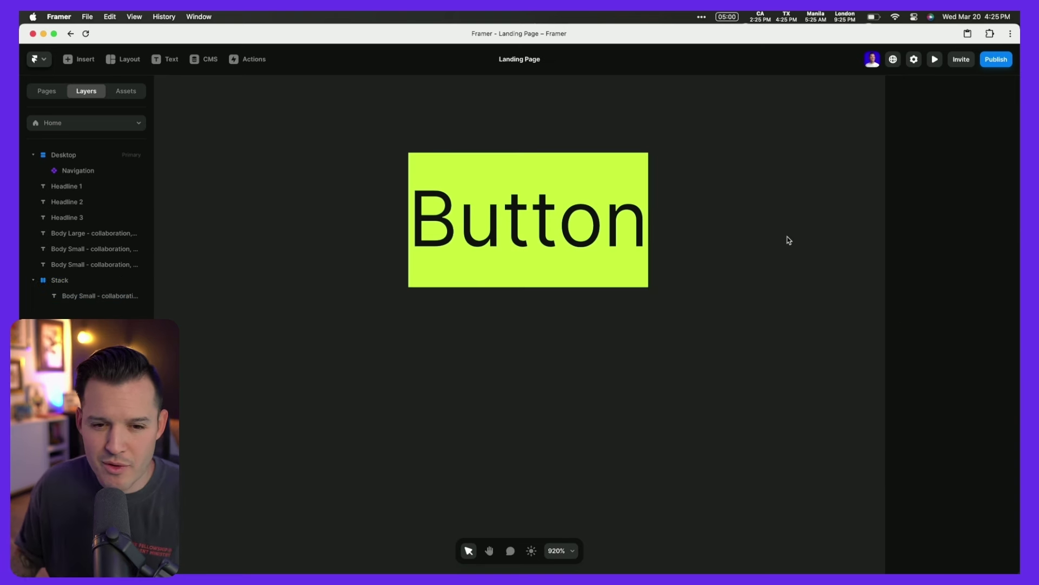
- Set both the width and height of the green stack to fit content
{"action": "double_click", "coordinate": [436, 166]}
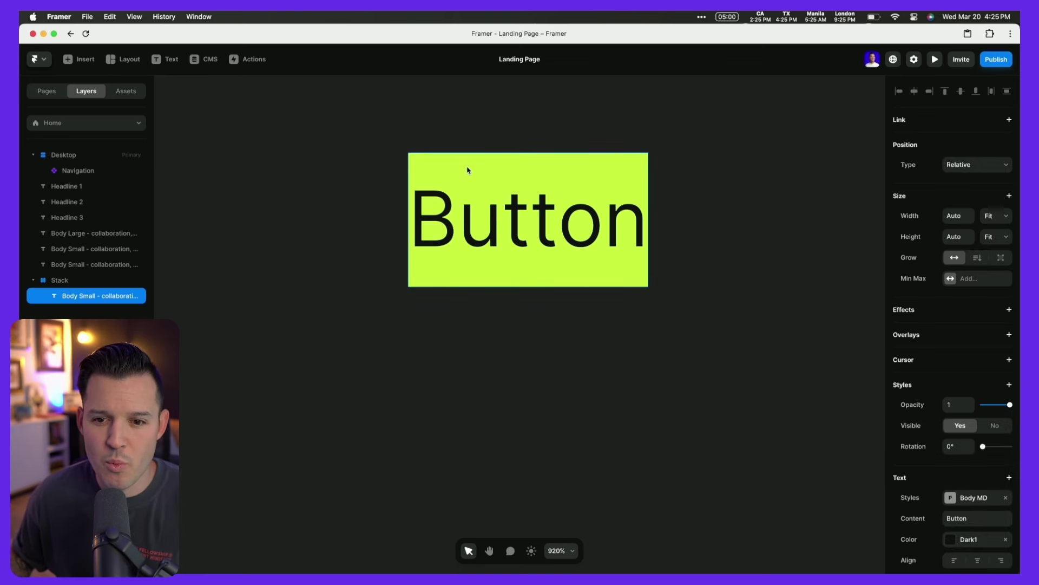
{"action": "key", "text": "Escape"}
{"action": "left_click", "coordinate": [482, 127]}
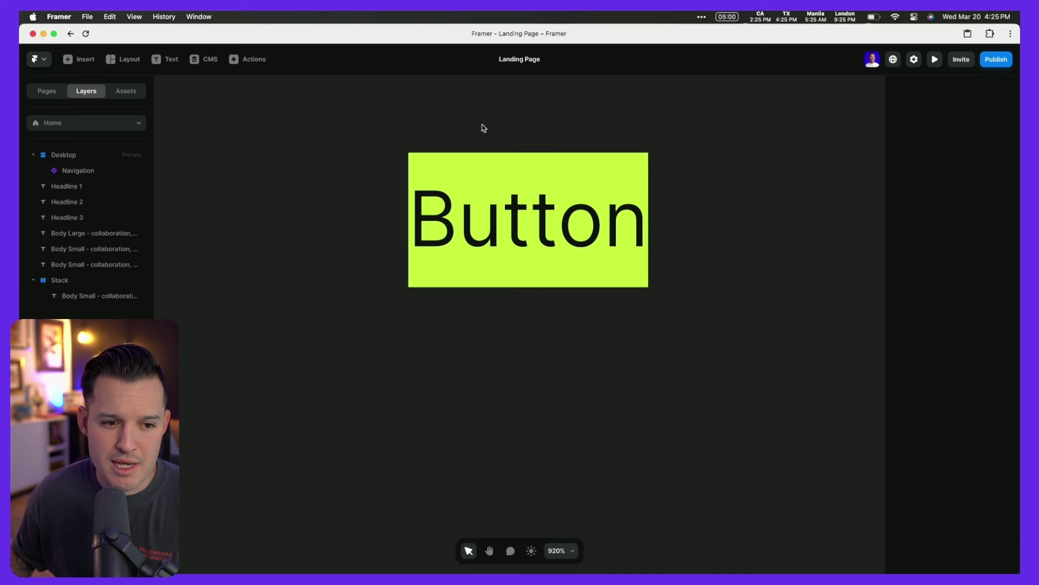
{"action": "left_click", "coordinate": [61, 280]}
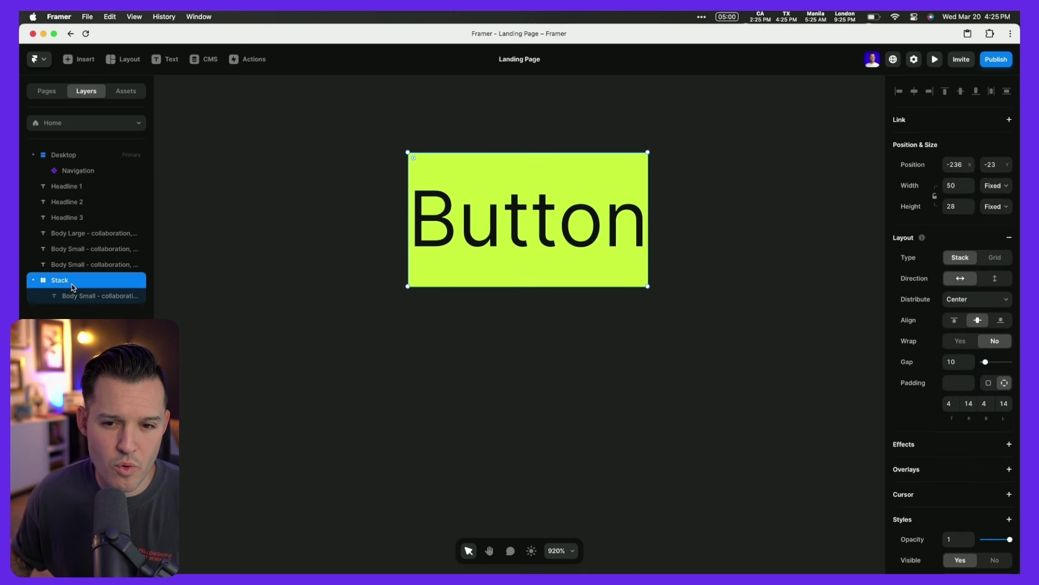
{"action": "left_click", "coordinate": [995, 190]}
{"action": "left_click", "coordinate": [1003, 220]}
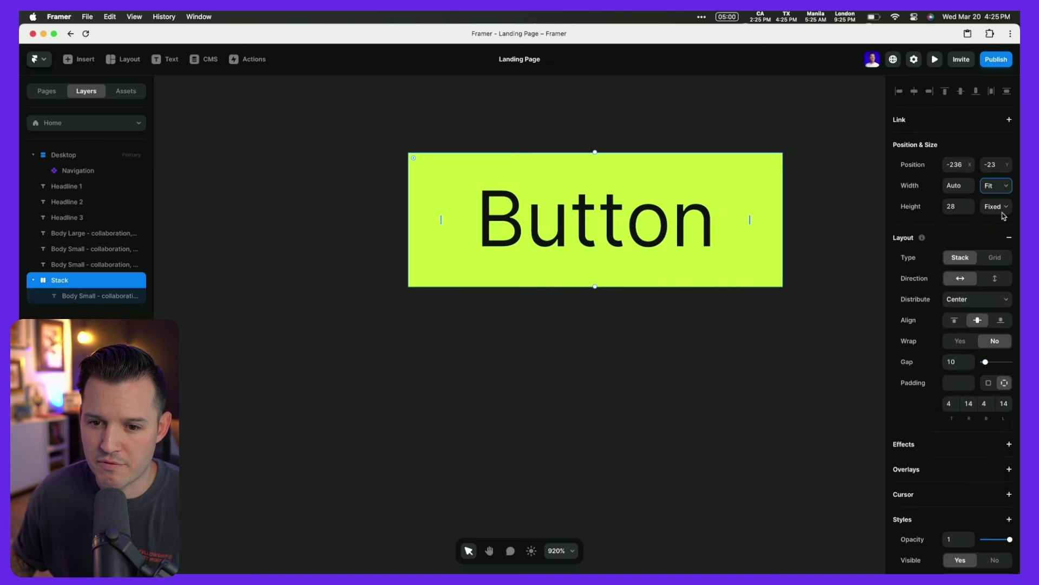
{"action": "left_click", "coordinate": [996, 206]}
{"action": "left_click", "coordinate": [1004, 242]}
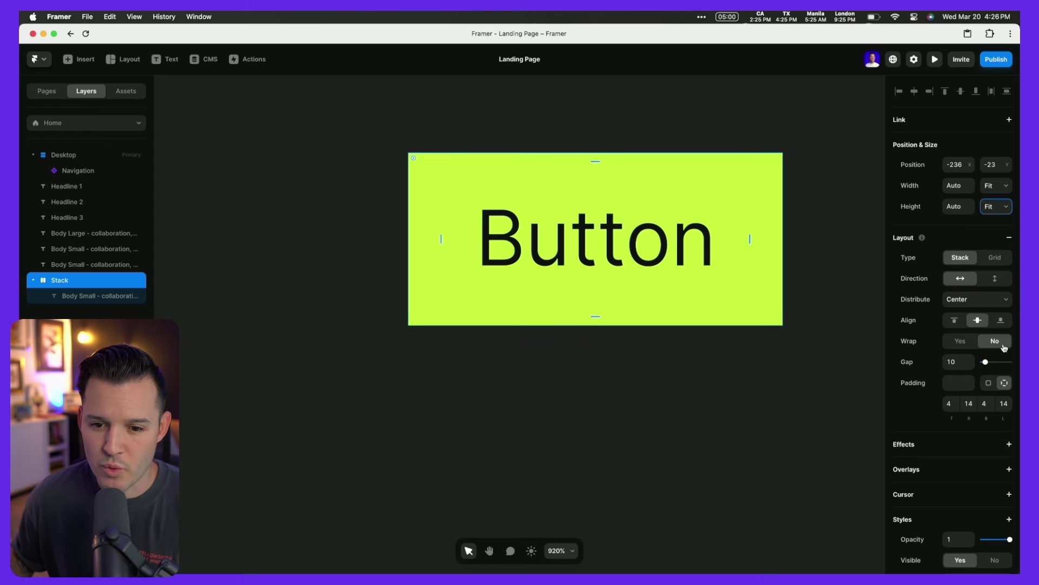
- Round the green stack's corners with a radius of 8
{"action": "scroll", "coordinate": [1004, 347], "scroll_direction": "down", "scroll_amount": 5}
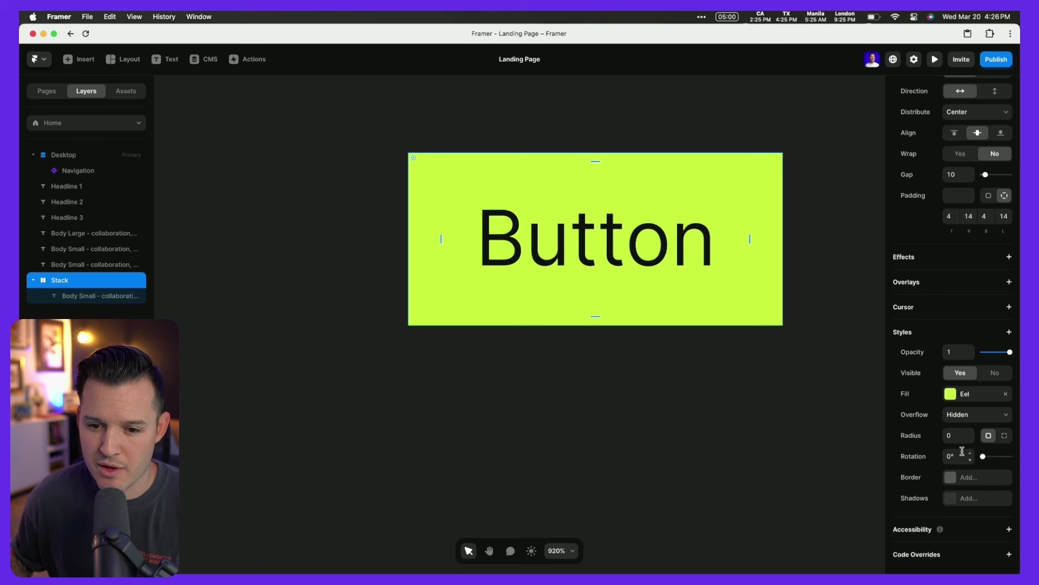
{"action": "left_click_drag", "start_coordinate": [972, 436], "coordinate": [972, 431]}
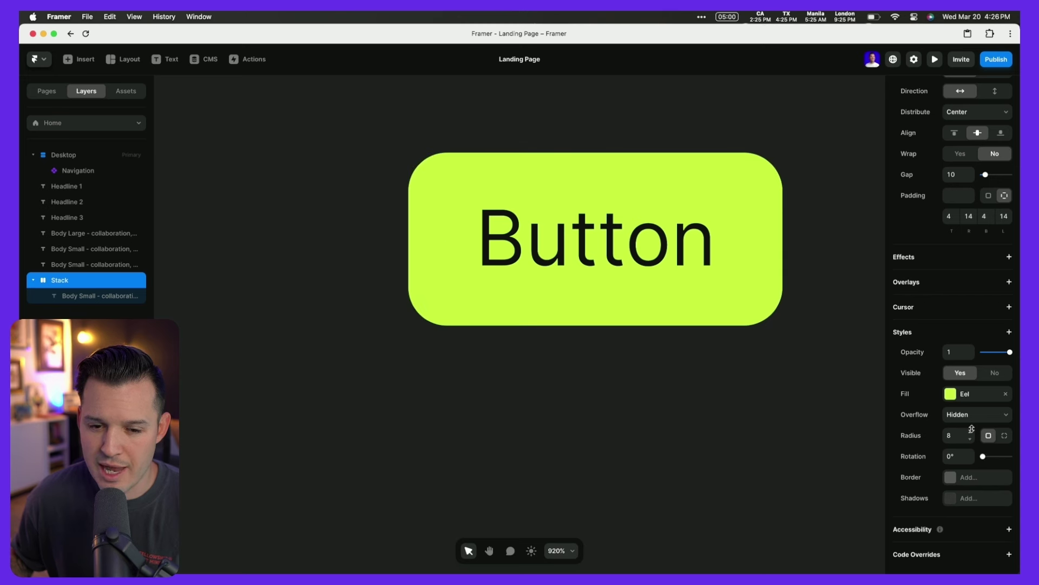
{"action": "left_click", "coordinate": [568, 132]}
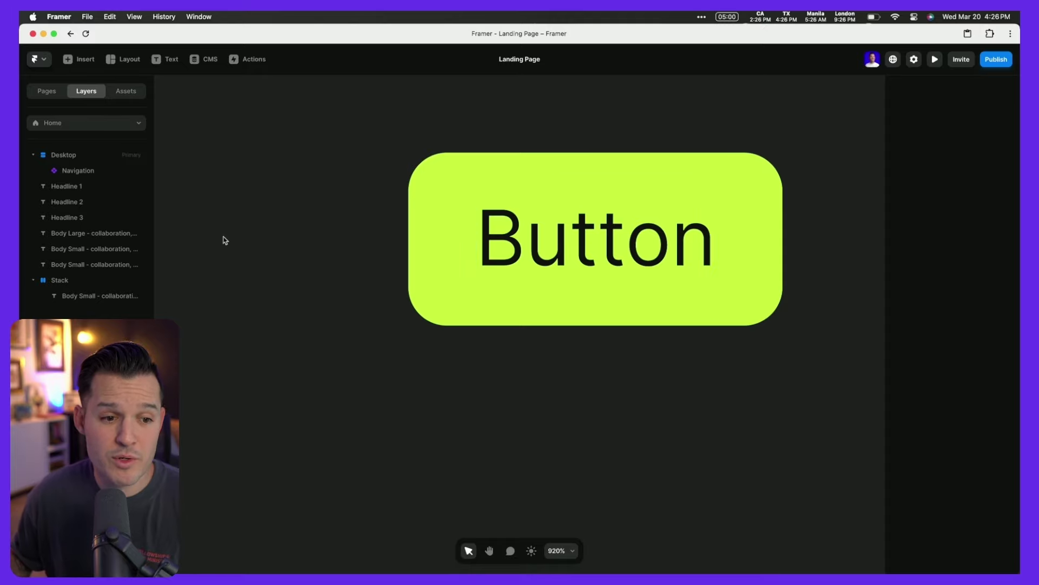
- Rename the green stack's layer to Button
{"action": "left_click", "coordinate": [54, 279]}
{"action": "double_click", "coordinate": [52, 280]}
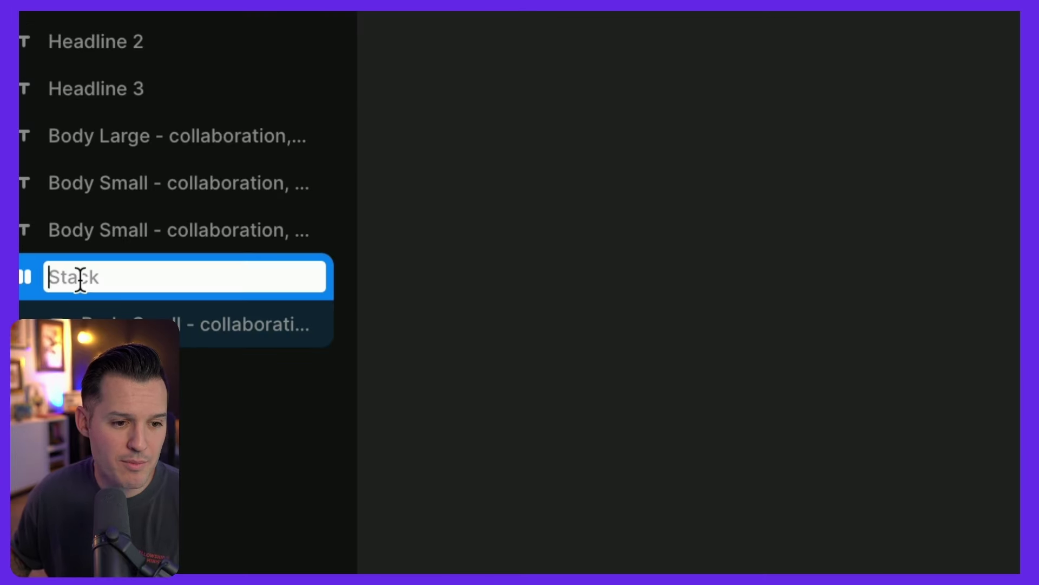
{"action": "type", "text": "Button"}
{"action": "key", "text": "Return"}
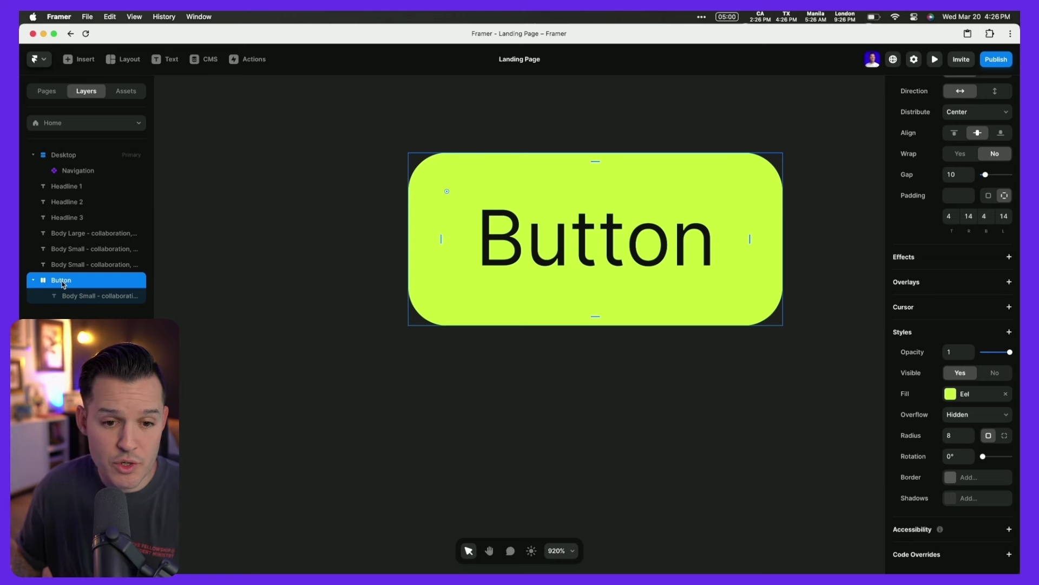
{"action": "key", "text": "super+Return"}
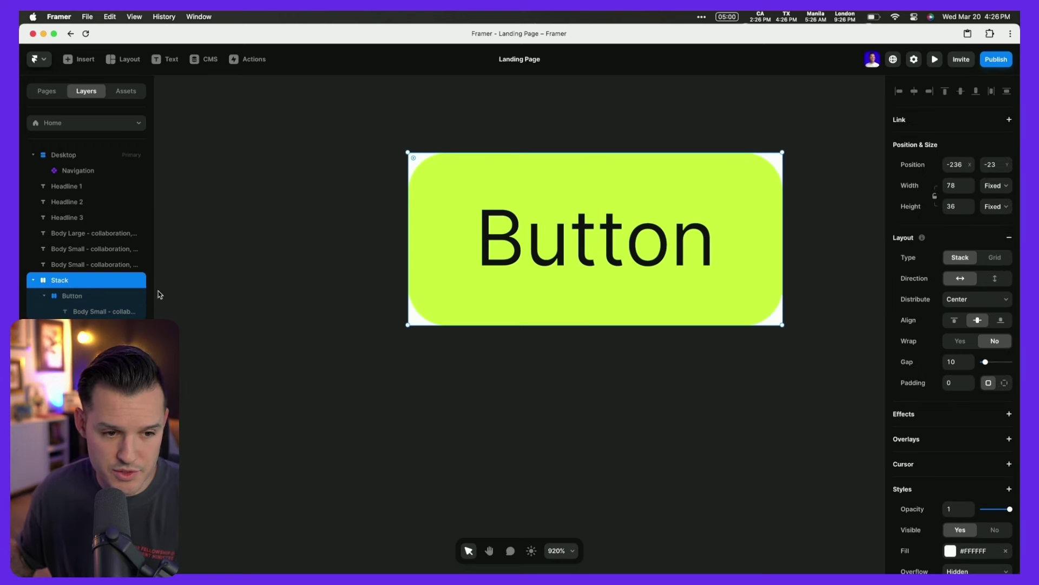
{"action": "key", "text": "super+z"}
{"action": "left_click", "coordinate": [99, 281]}
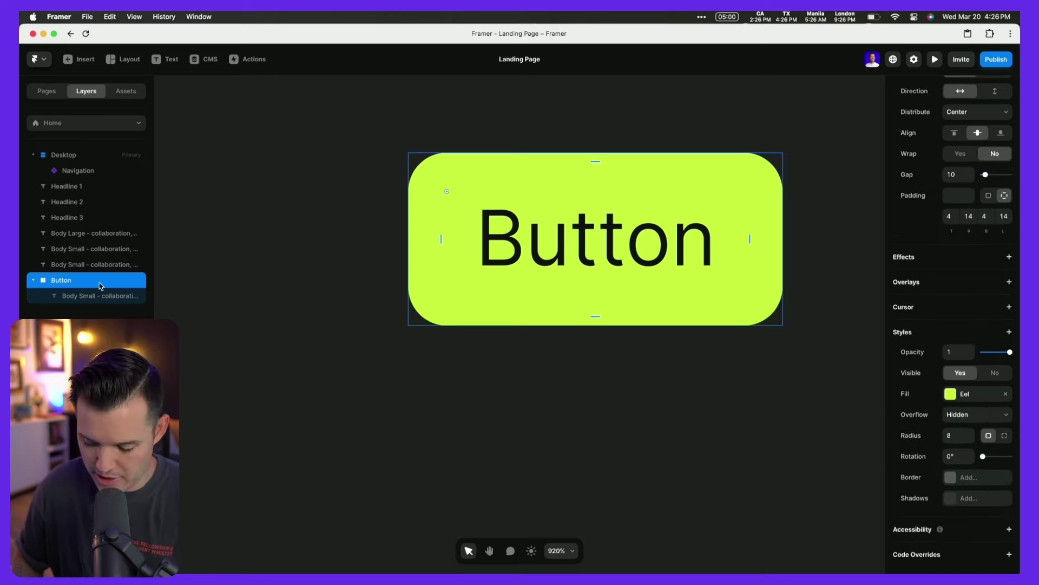
- Create a component named Button from the green stack, checking the Figma button designs before returning to Framer
{"action": "key", "text": "super+k"}
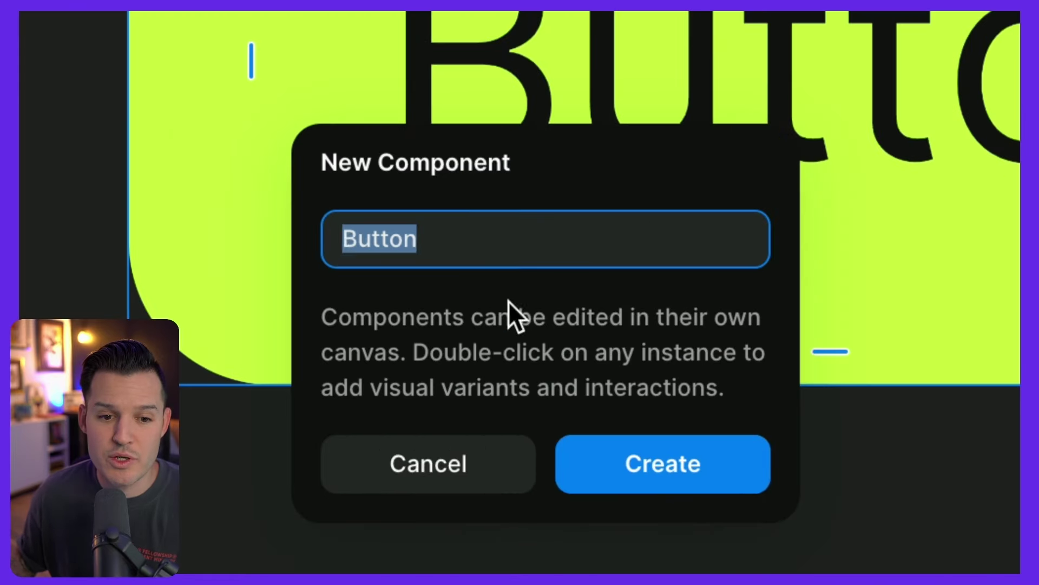
{"action": "left_click", "coordinate": [666, 481]}
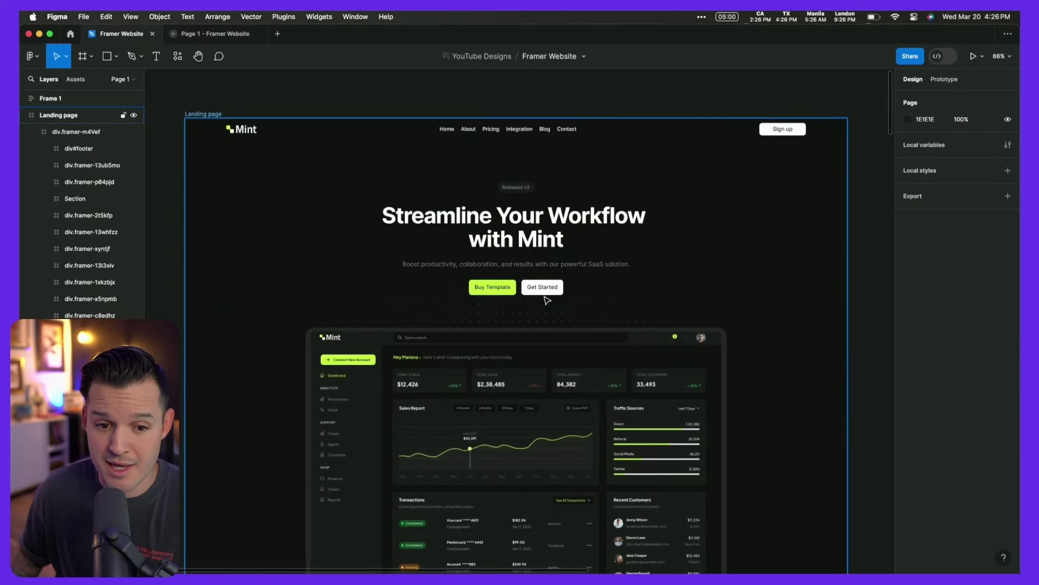
{"action": "key", "text": "ctrl+Right"}
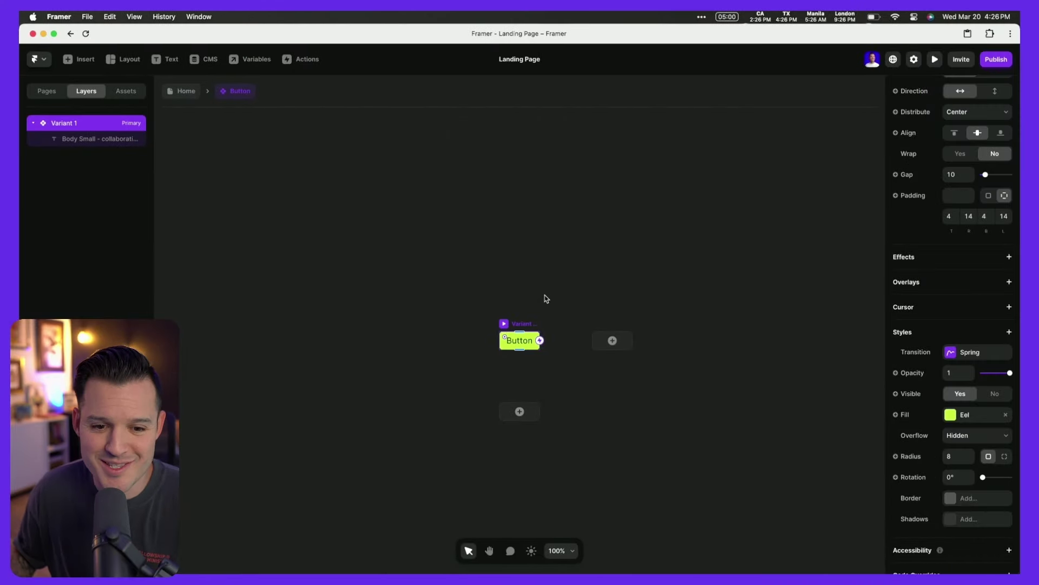
- Add a second variant of the Button component and set its fill to the Light 1 style
{"action": "left_click", "coordinate": [559, 421]}
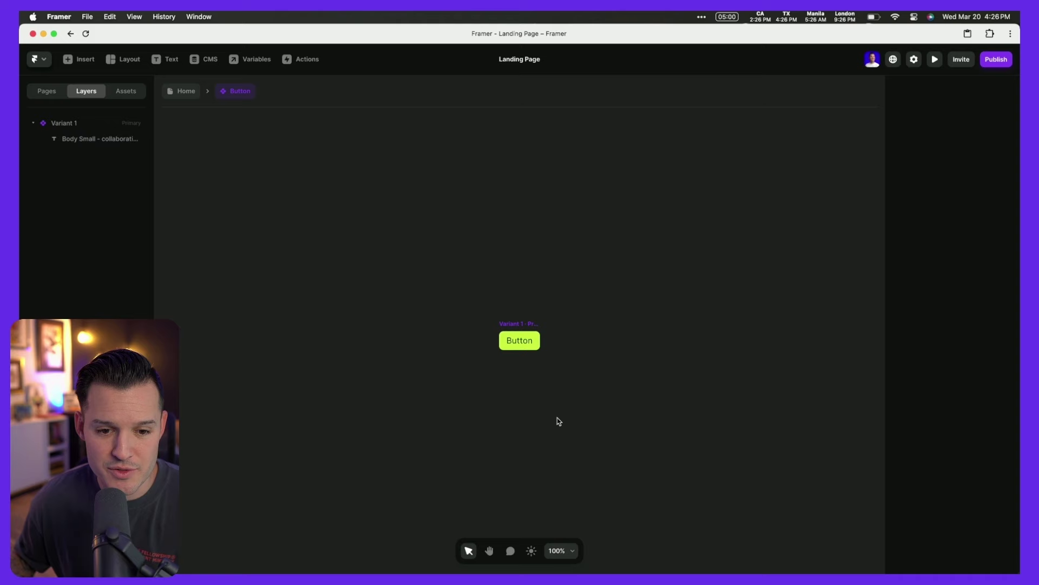
{"action": "left_click", "coordinate": [526, 324]}
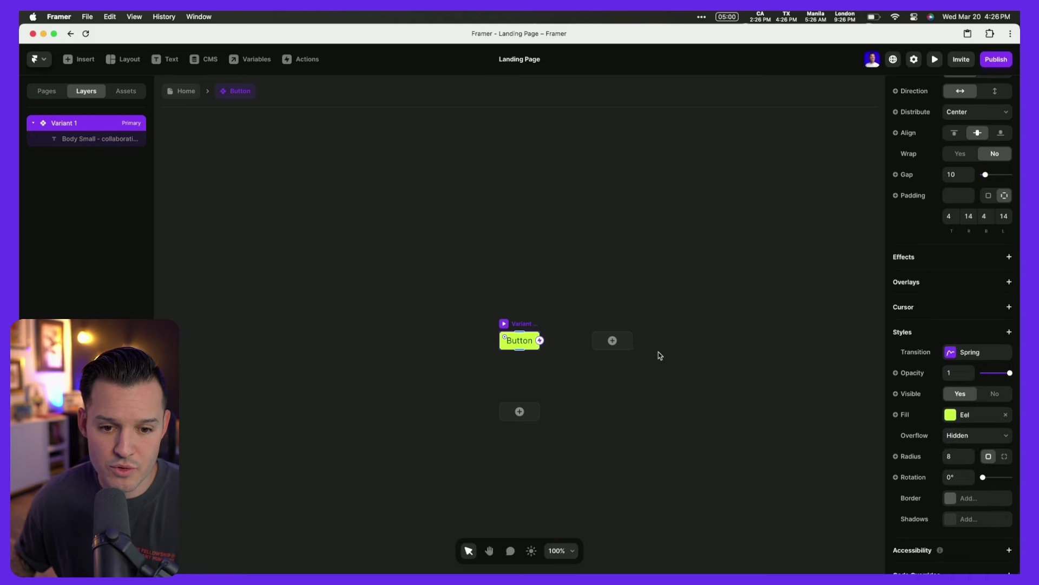
{"action": "scroll", "coordinate": [660, 355], "scroll_direction": "up", "scroll_amount": 5}
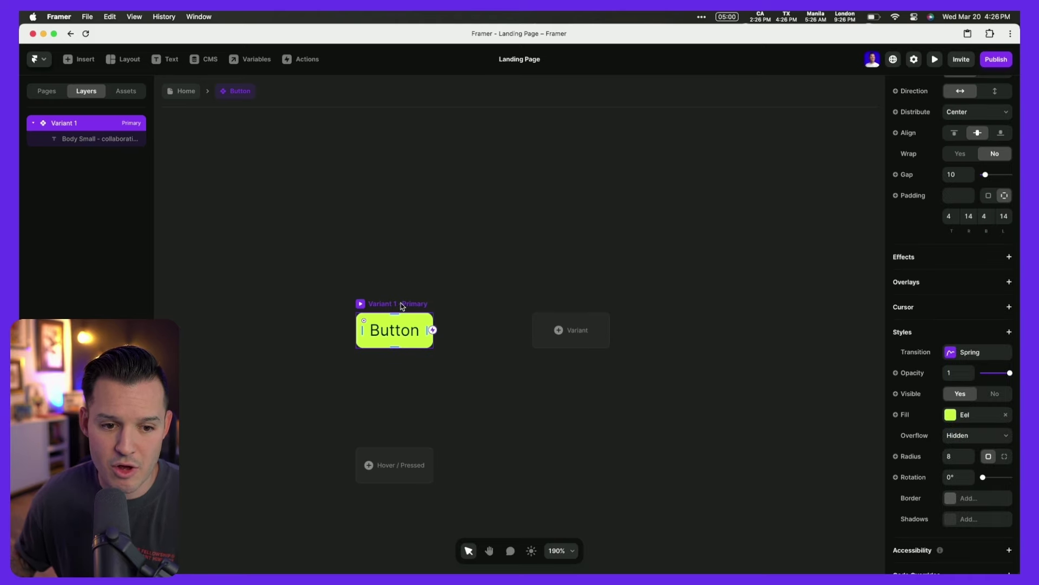
{"action": "left_click", "coordinate": [574, 346]}
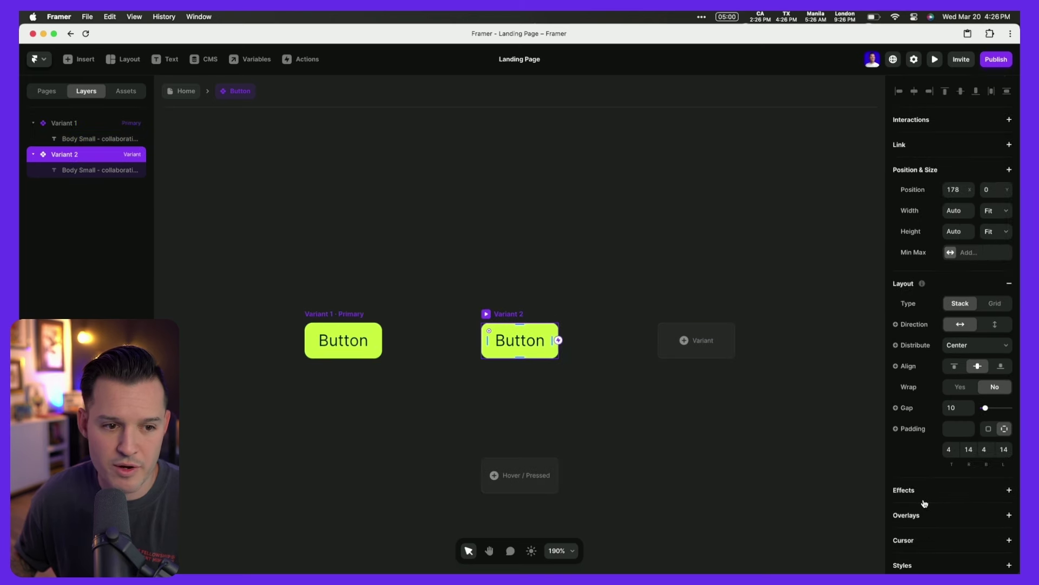
{"action": "scroll", "coordinate": [968, 501], "scroll_direction": "down", "scroll_amount": 5}
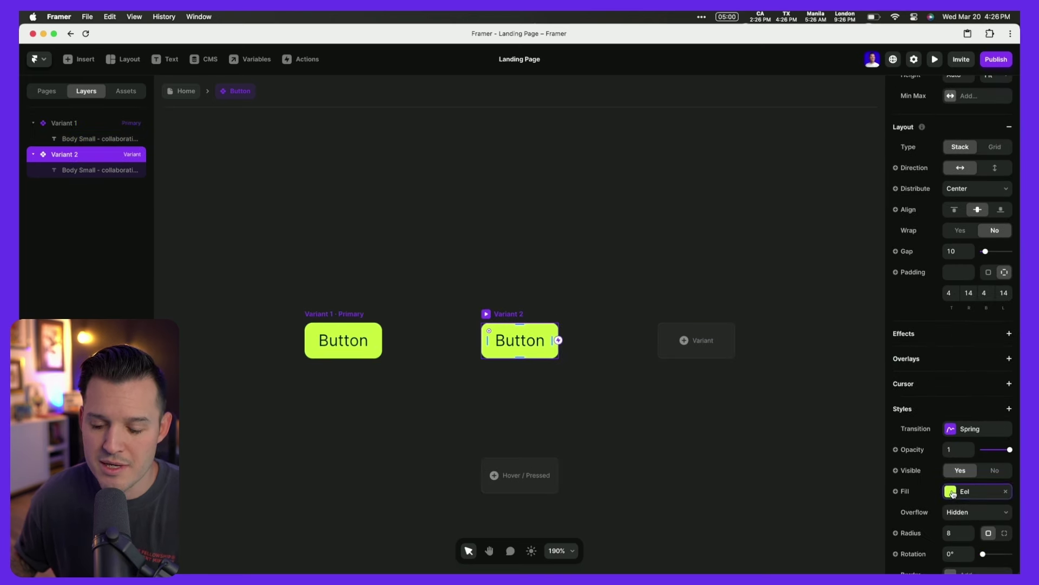
{"action": "left_click", "coordinate": [952, 492]}
{"action": "left_click", "coordinate": [781, 550]}
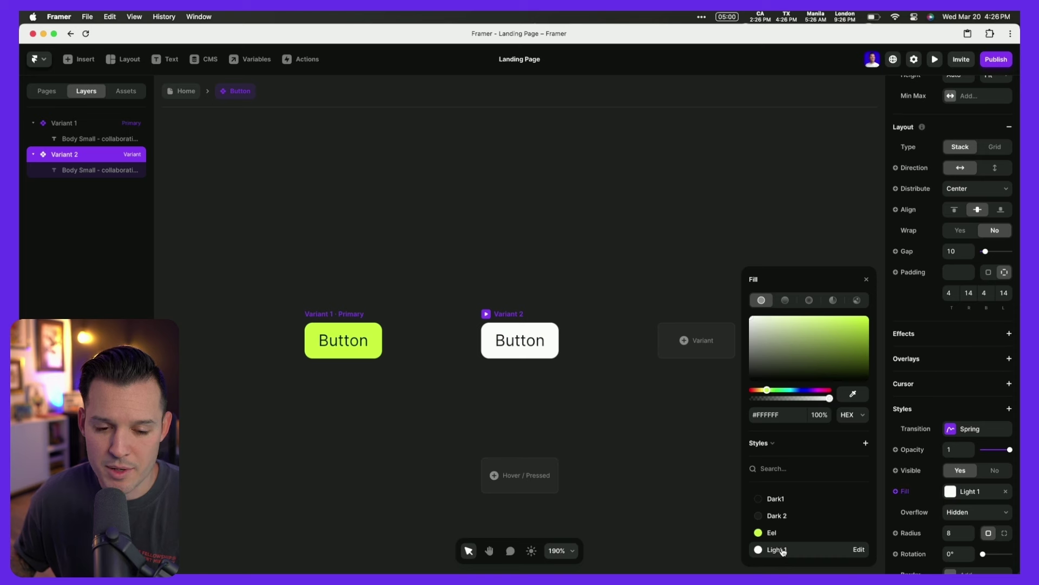
- Add a hover state to the green primary variant and set its fill to Light 1
{"action": "left_click", "coordinate": [340, 315]}
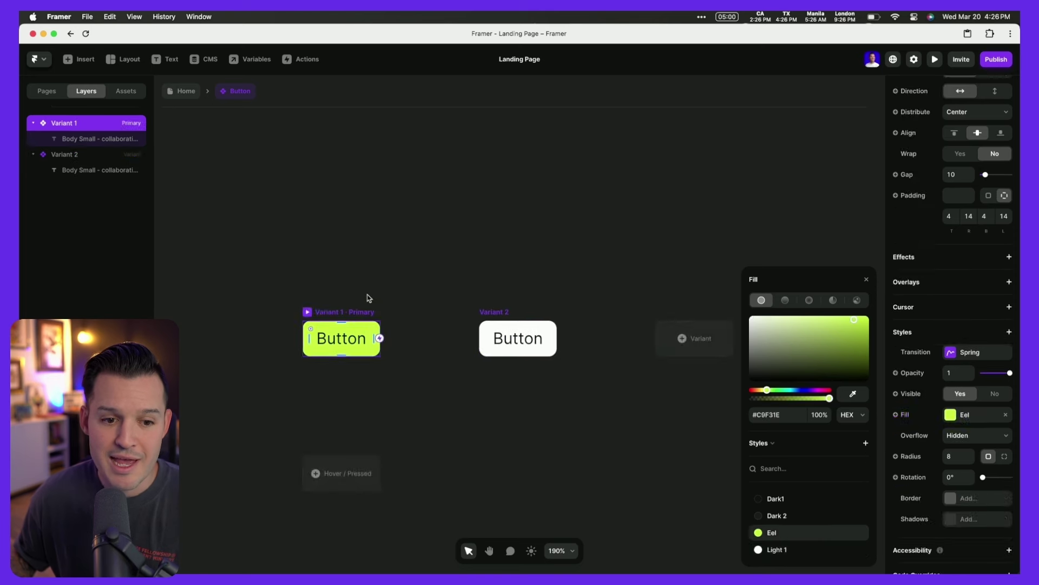
{"action": "left_click_drag", "start_coordinate": [387, 298], "coordinate": [420, 190]}
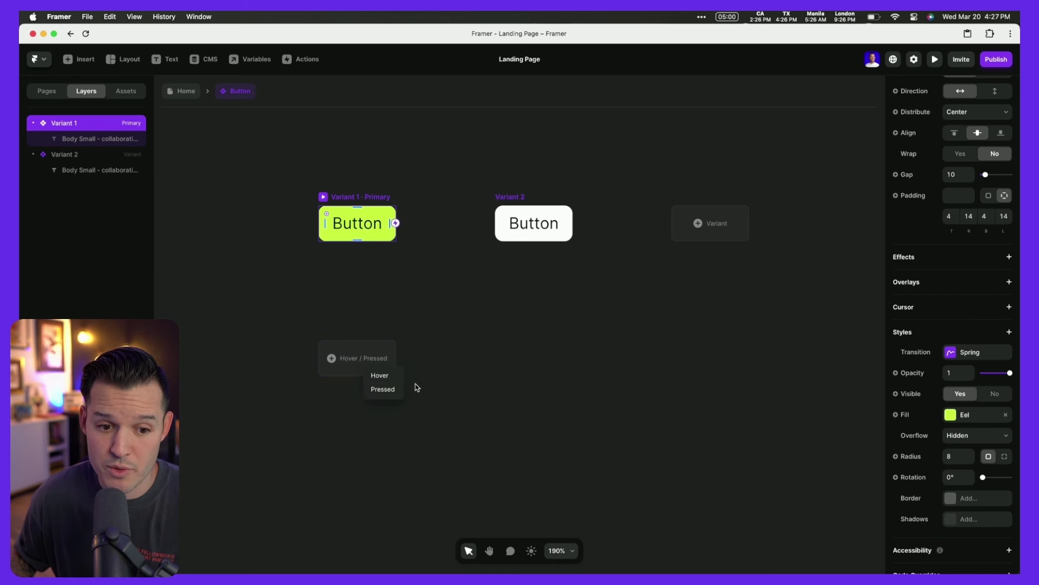
{"action": "left_click", "coordinate": [379, 375]}
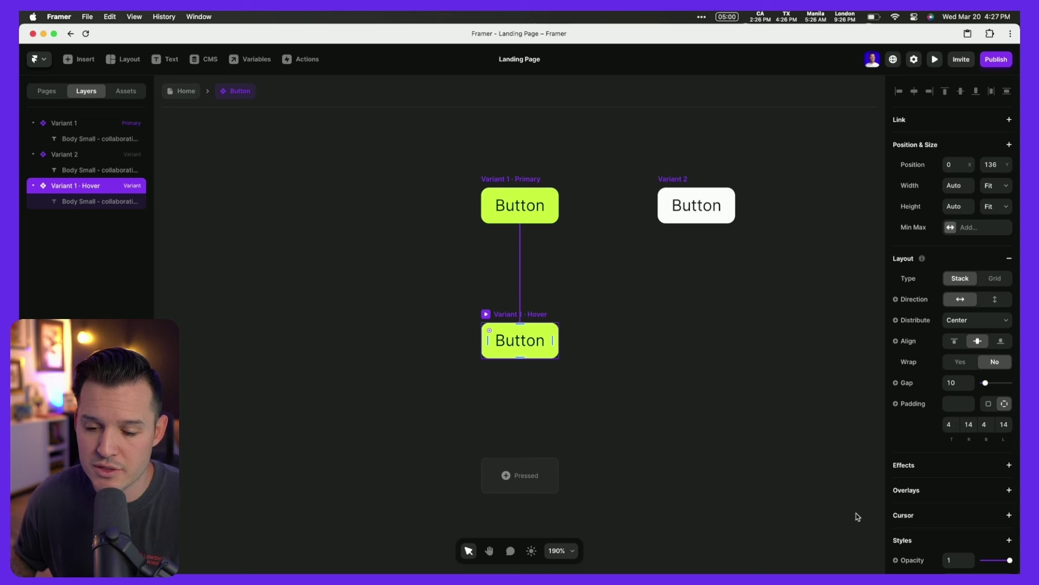
{"action": "scroll", "coordinate": [934, 517], "scroll_direction": "down", "scroll_amount": 5}
{"action": "left_click", "coordinate": [950, 394]}
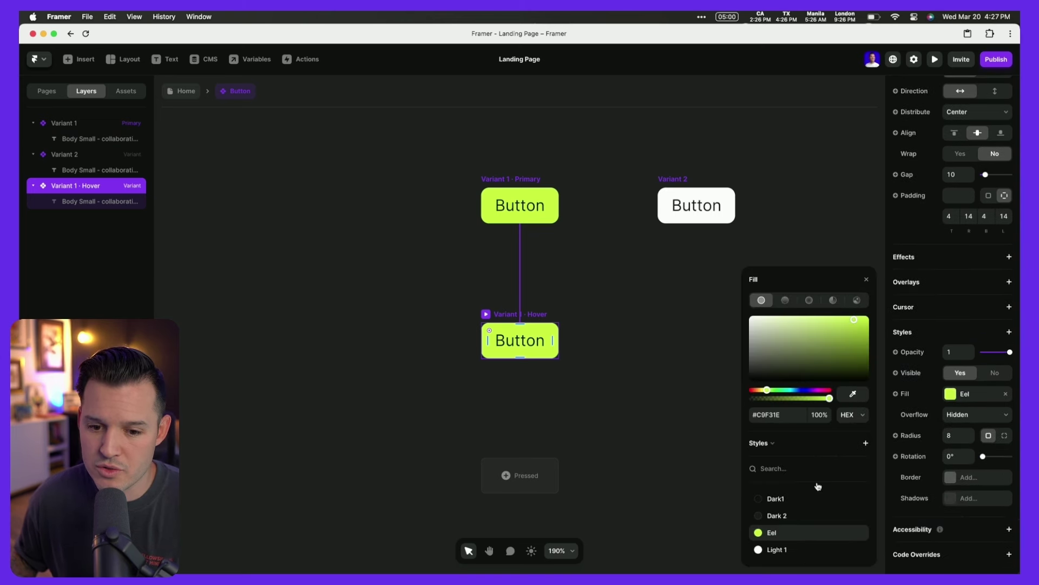
{"action": "left_click", "coordinate": [778, 551]}
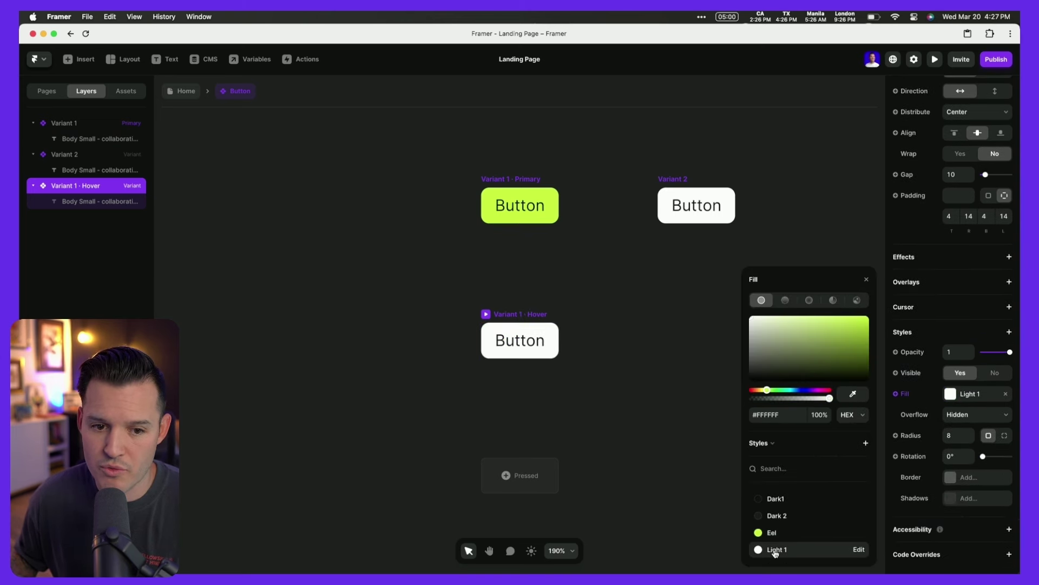
- Add a hover state to Variant 2 and set its fill to the Dark1 style
{"action": "left_click", "coordinate": [683, 177]}
{"action": "left_click", "coordinate": [680, 181]}
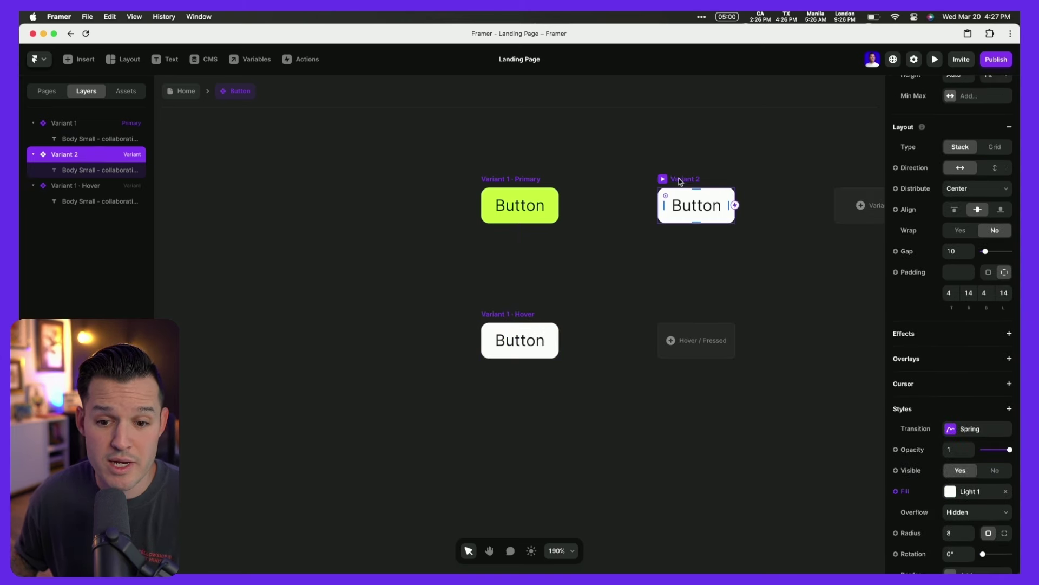
{"action": "left_click", "coordinate": [951, 491]}
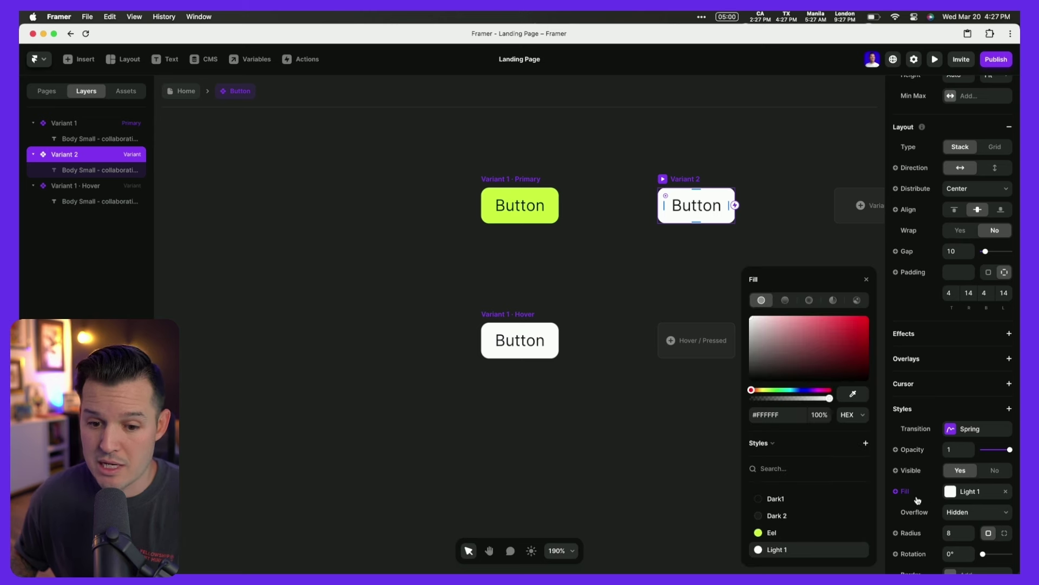
{"action": "left_click", "coordinate": [789, 501]}
{"action": "left_click", "coordinate": [777, 550]}
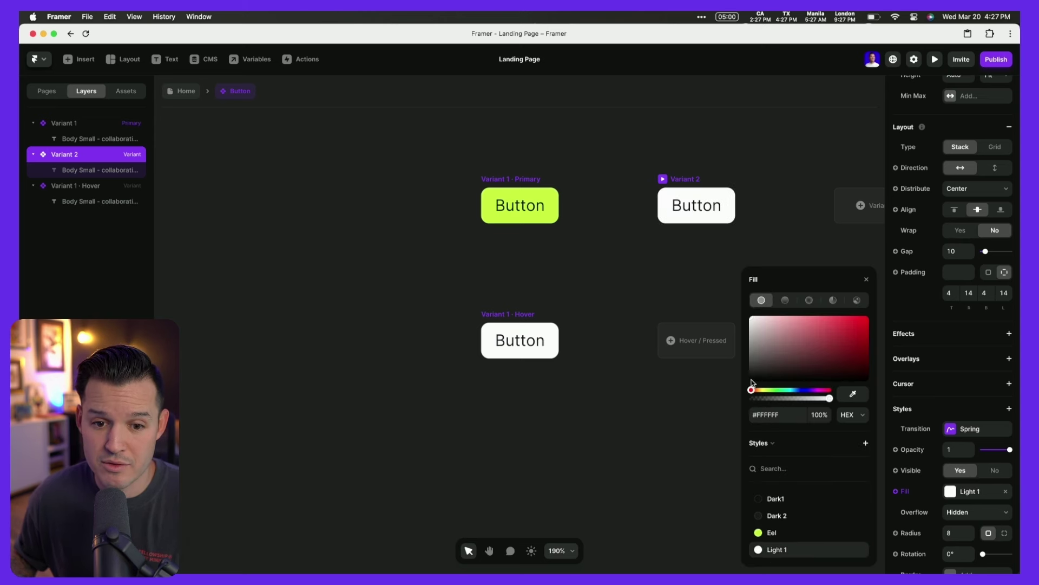
{"action": "left_click", "coordinate": [714, 344]}
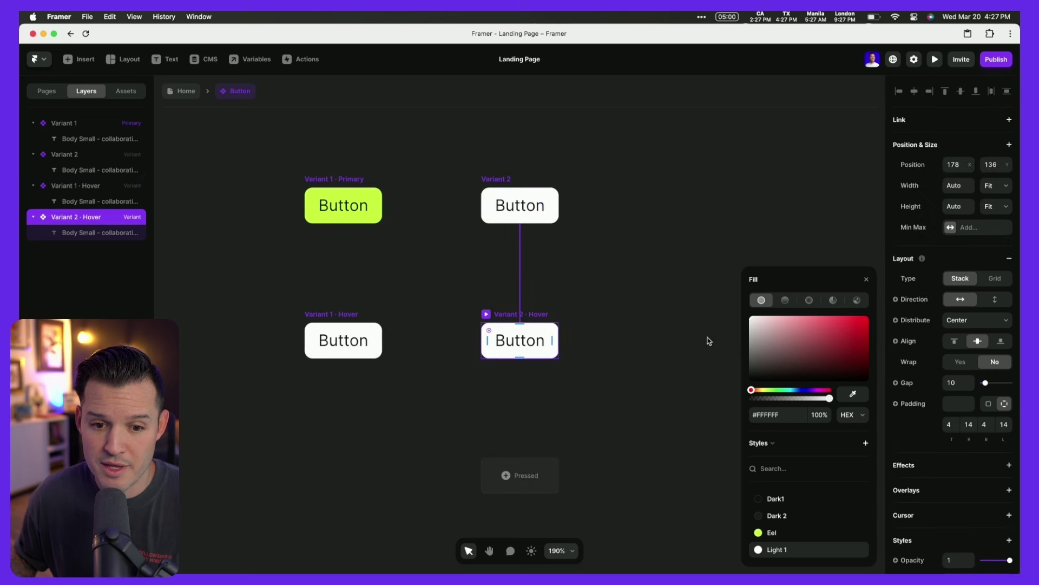
{"action": "left_click", "coordinate": [776, 498]}
{"action": "left_click", "coordinate": [595, 415]}
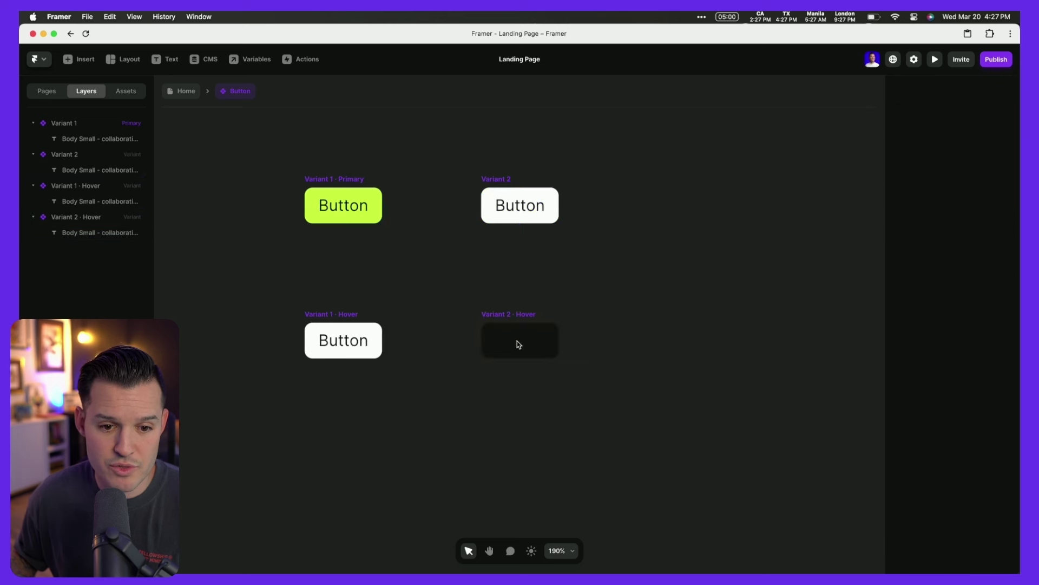
- Set the text color of the Variant 2 hover state to Light 1
{"action": "left_click", "coordinate": [517, 344]}
{"action": "left_click", "coordinate": [519, 348]}
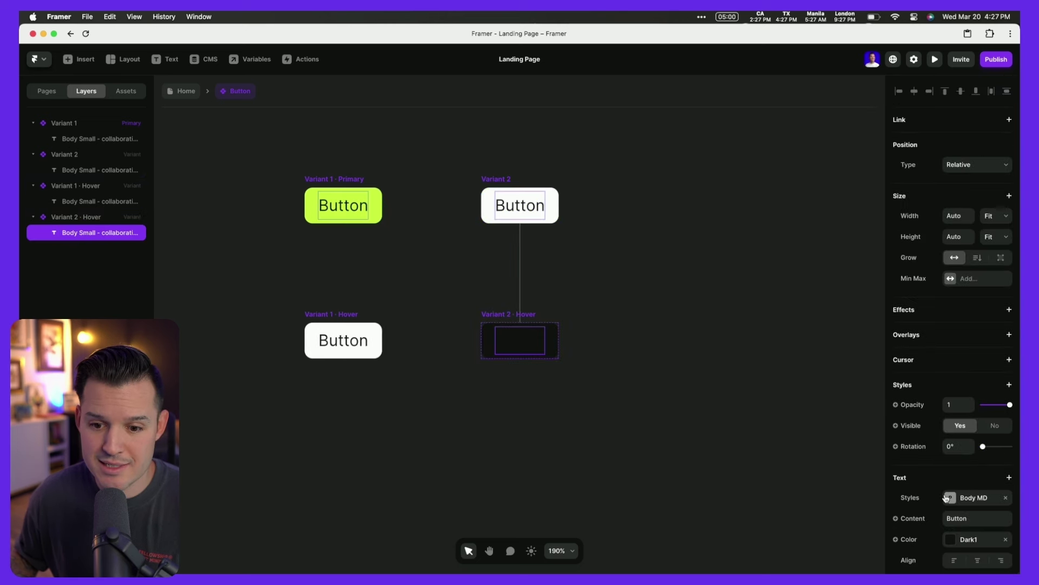
{"action": "left_click", "coordinate": [949, 540]}
{"action": "left_click", "coordinate": [803, 549]}
{"action": "left_click", "coordinate": [666, 281]}
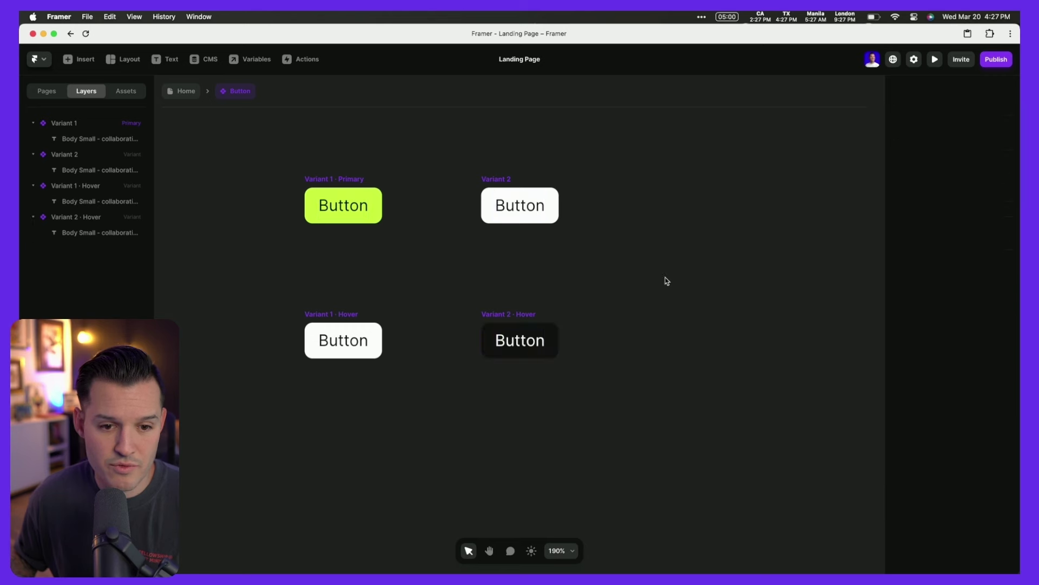
- Leave the Button component and cut its instance from the Home page canvas beside the Desktop frame
{"action": "key", "text": "Escape"}
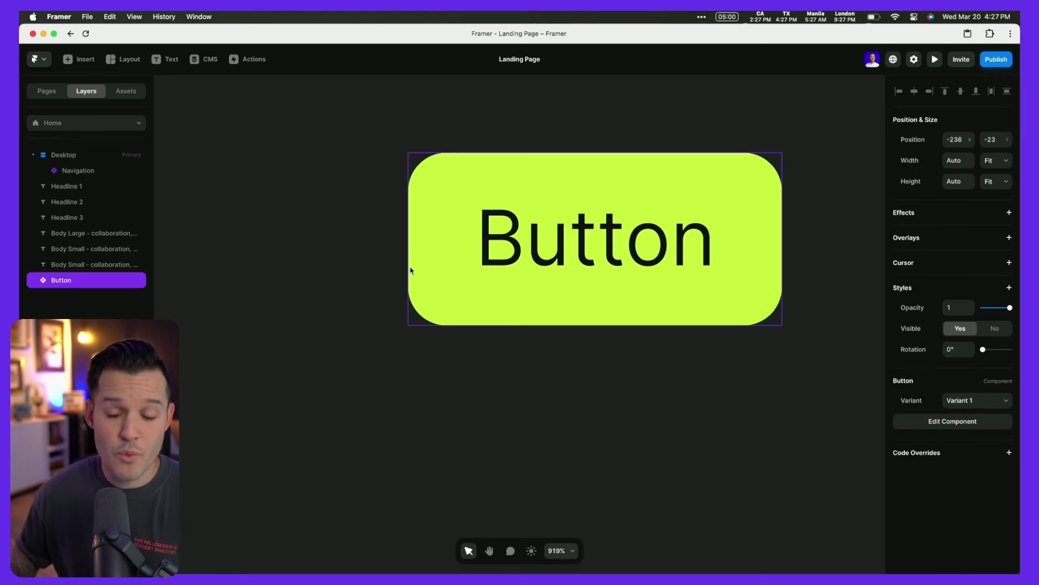
{"action": "key", "text": "super+minus"}
{"action": "key", "text": "super+minus"}
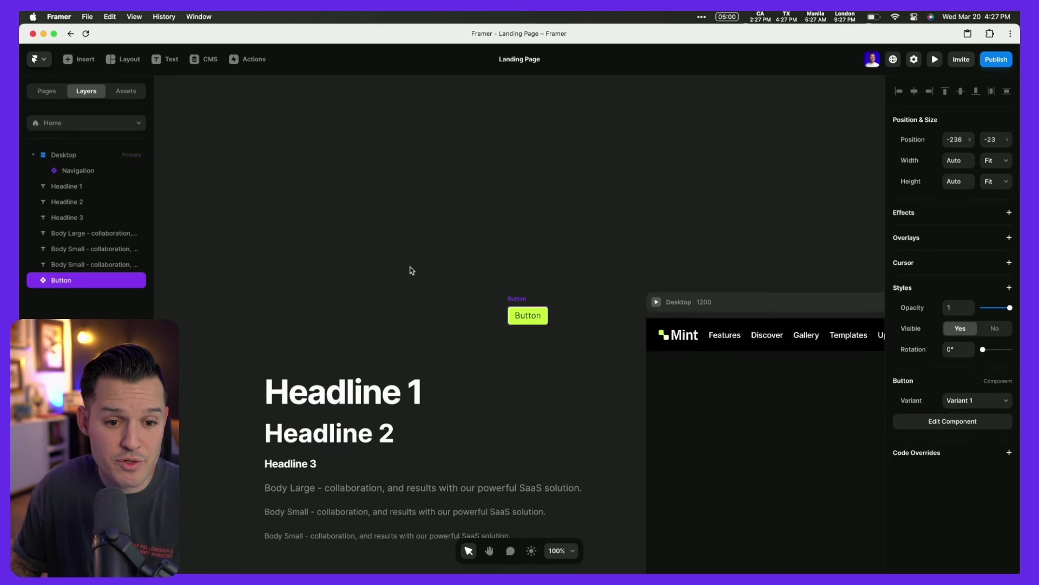
{"action": "left_click", "coordinate": [543, 265]}
{"action": "scroll", "coordinate": [443, 214], "scroll_direction": "right", "scroll_amount": 3}
{"action": "left_click", "coordinate": [404, 255]}
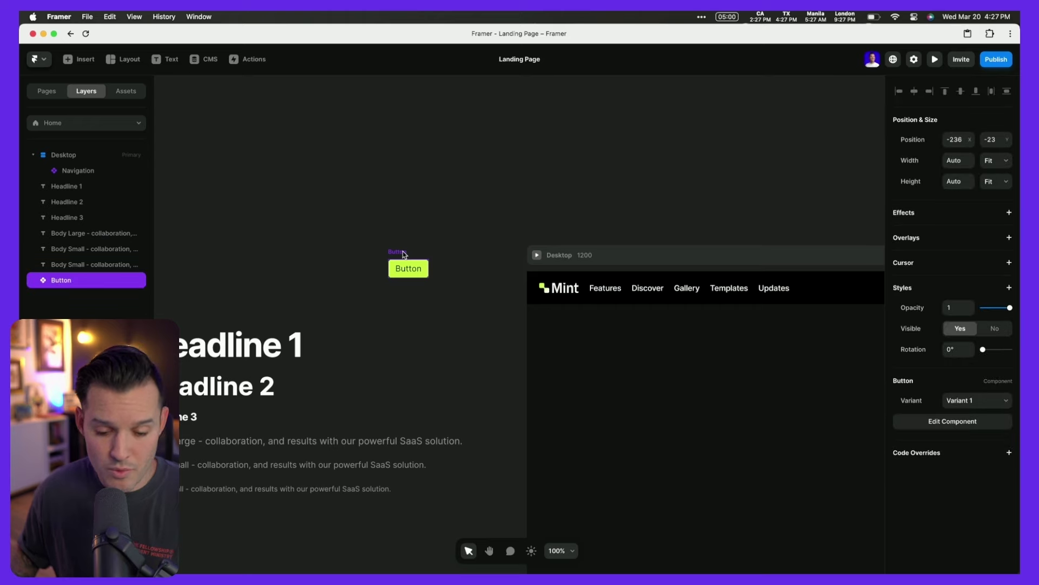
{"action": "key", "text": "super+x"}
- Open the Navigation component and paste the button into its Desktop variant
{"action": "double_click", "coordinate": [707, 298]}
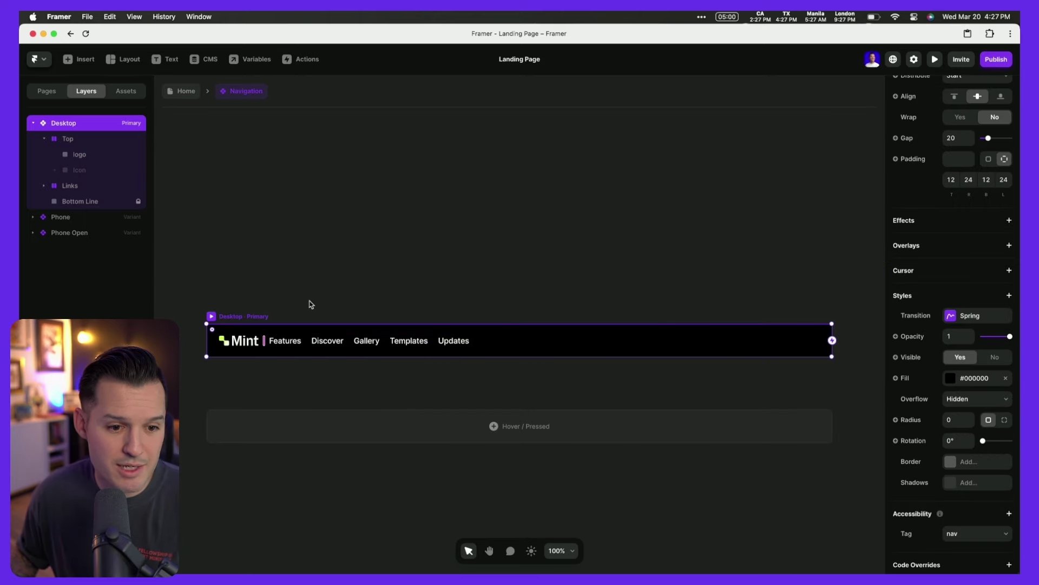
{"action": "left_click", "coordinate": [283, 307]}
{"action": "left_click", "coordinate": [241, 317]}
{"action": "key", "text": "super+v"}
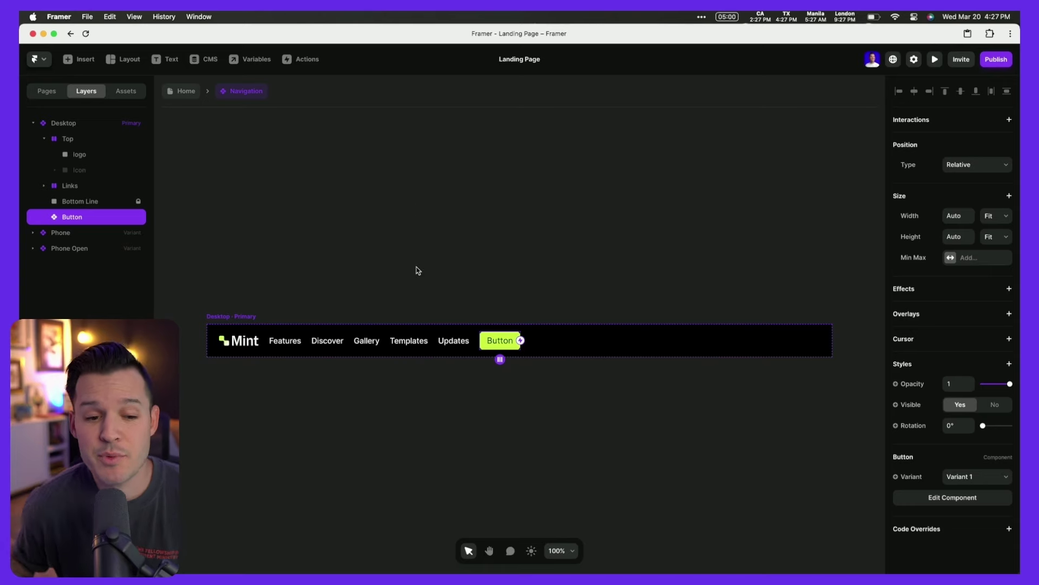
- Set the width of the navigation's Links stack to Fill
{"action": "left_click", "coordinate": [433, 350]}
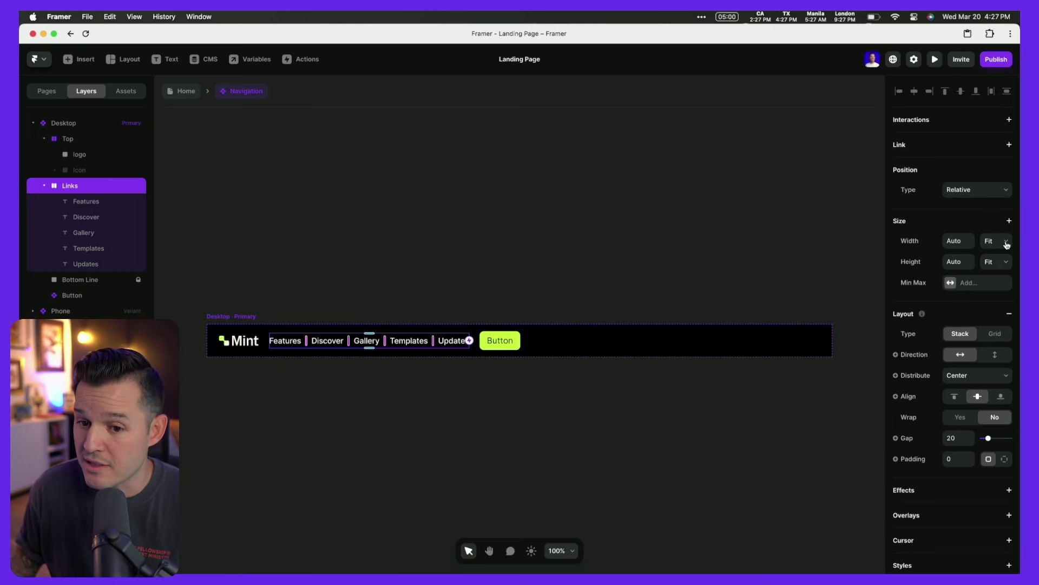
{"action": "left_click", "coordinate": [1006, 243]}
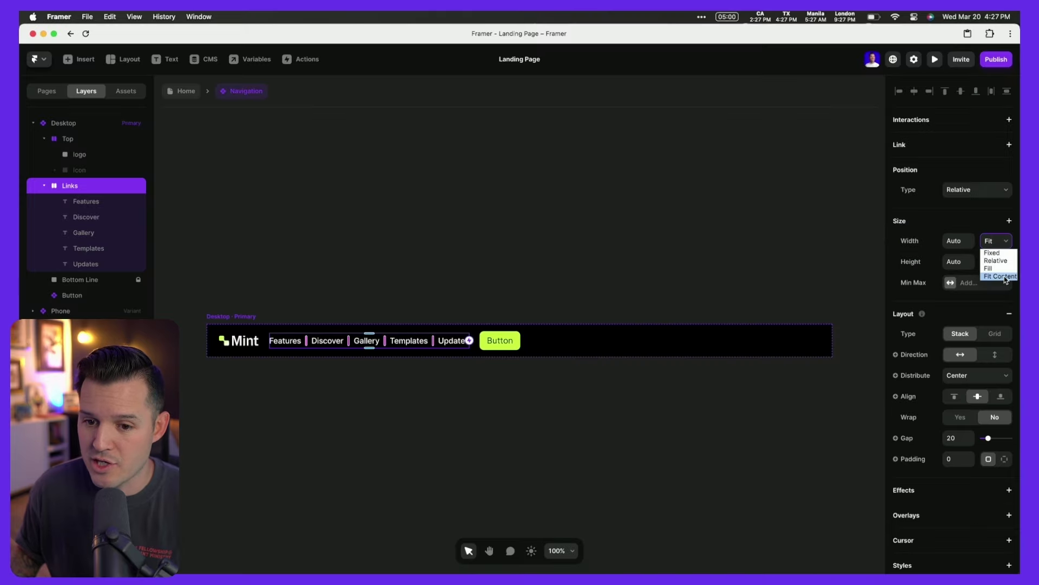
{"action": "left_click", "coordinate": [1000, 269]}
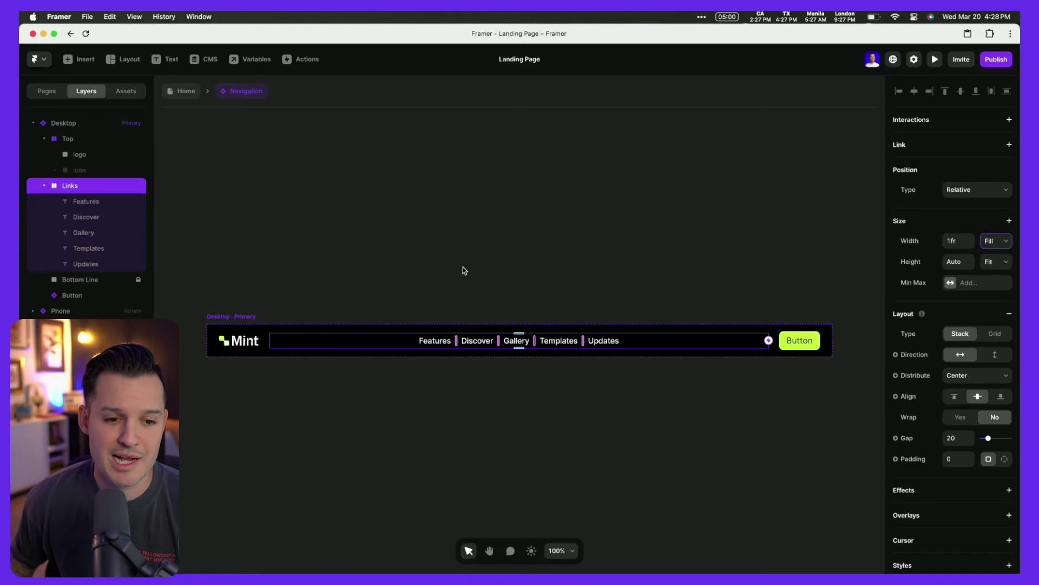
- Set the fill of the navigation's Desktop variant to Dark1 and return to the Home page
{"action": "left_click", "coordinate": [265, 304]}
{"action": "left_click", "coordinate": [250, 314]}
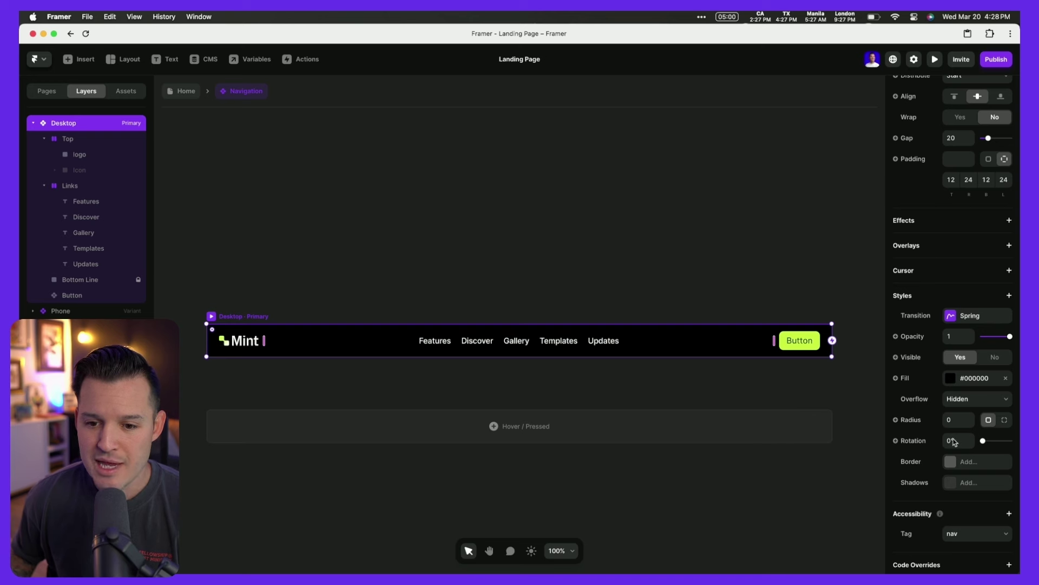
{"action": "left_click", "coordinate": [950, 378]}
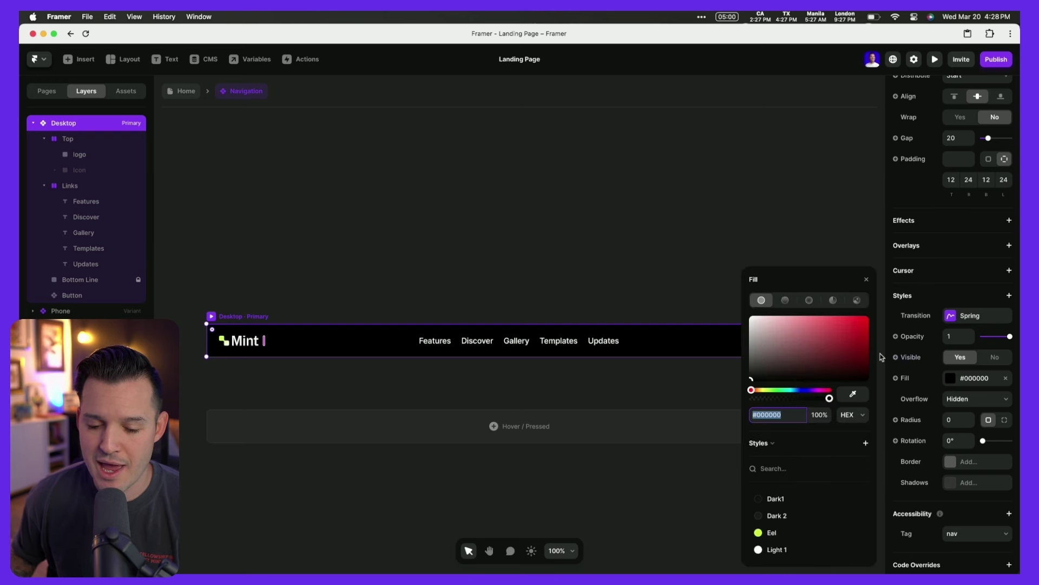
{"action": "left_click", "coordinate": [776, 499]}
{"action": "left_click", "coordinate": [394, 200]}
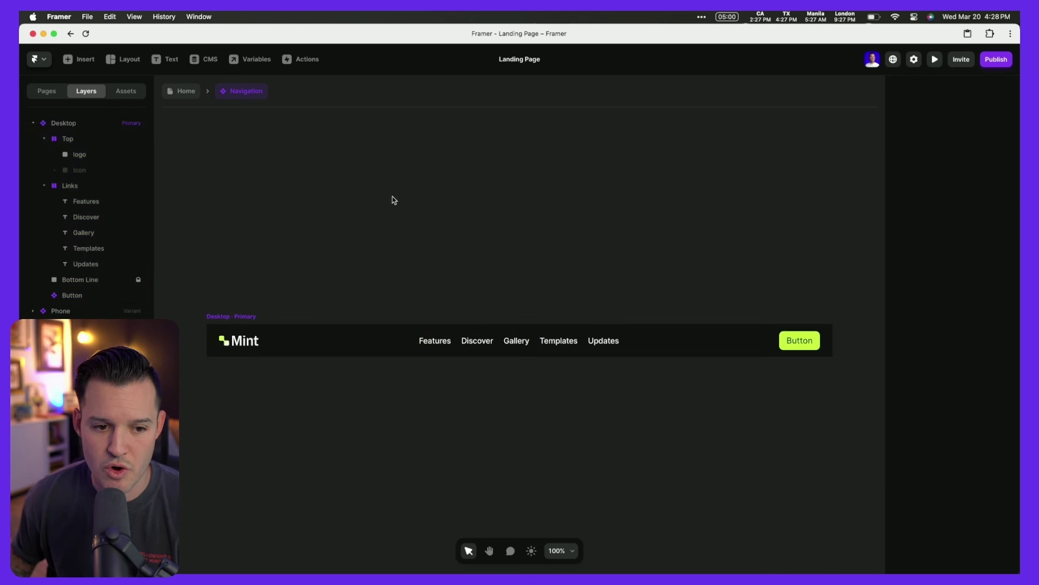
{"action": "left_click", "coordinate": [180, 92]}
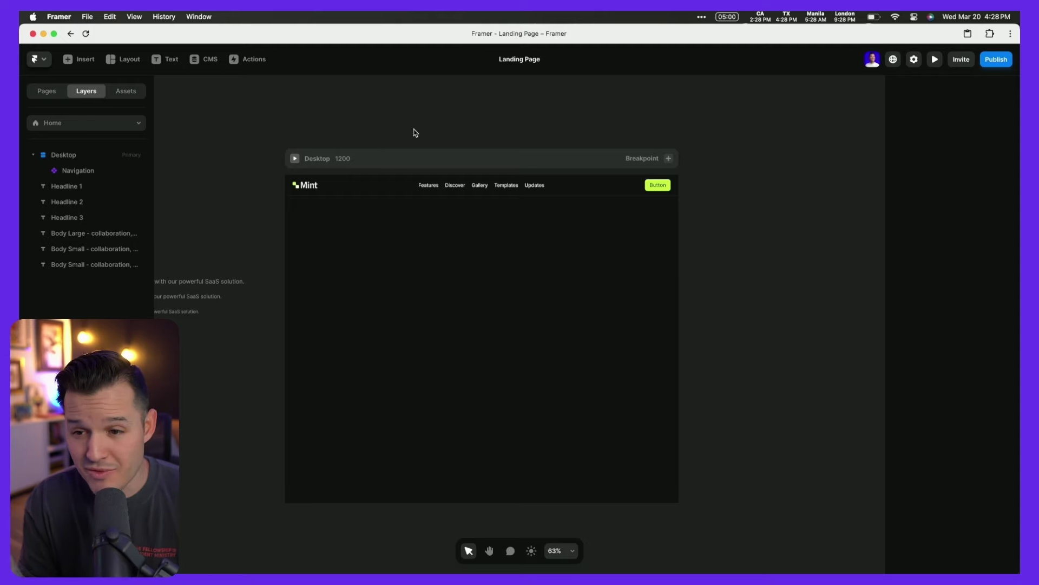
- Switch to the Mint landing page design in Figma and examine its hero section
{"action": "left_click", "coordinate": [295, 158]}
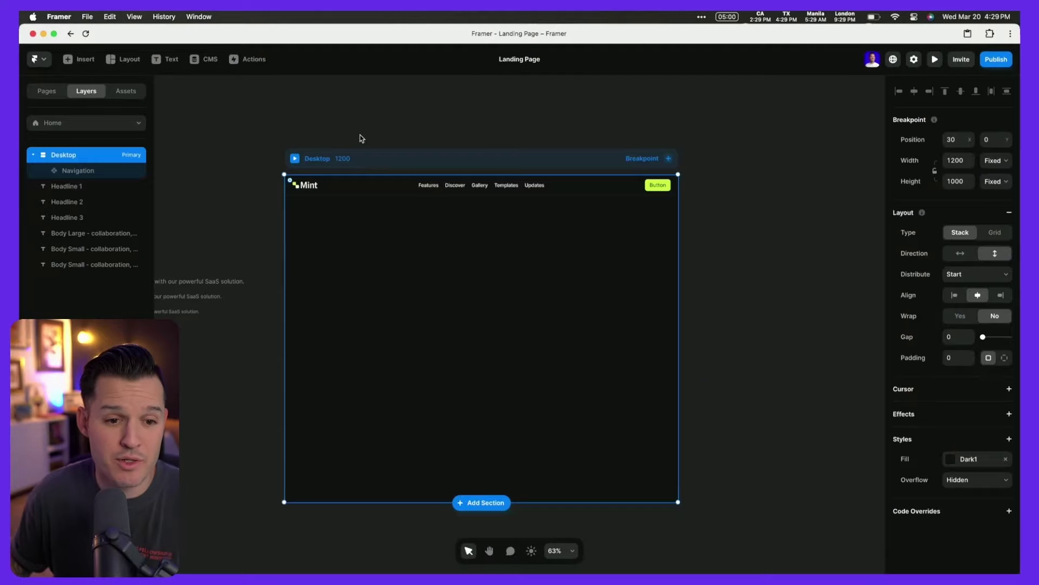
{"action": "left_click", "coordinate": [360, 137]}
{"action": "scroll", "coordinate": [368, 137], "scroll_direction": "left", "scroll_amount": 2}
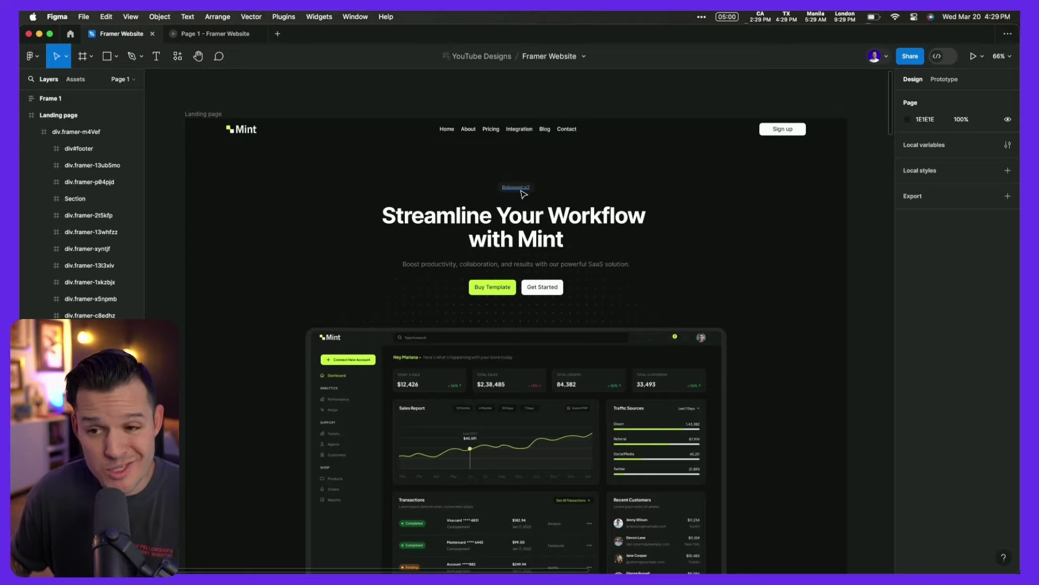
- Examine the hero's release label, headline, subtitle, buttons and dashboard image up close in the Figma design
{"action": "scroll", "coordinate": [521, 193], "scroll_direction": "down", "scroll_amount": 2}
{"action": "scroll", "coordinate": [521, 193], "scroll_direction": "up", "scroll_amount": 8}
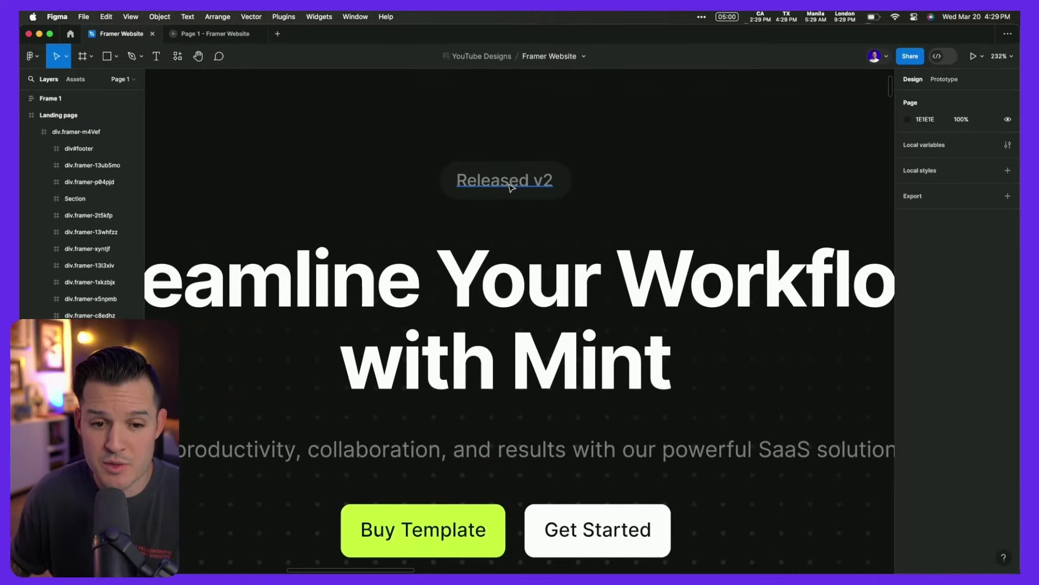
{"action": "scroll", "coordinate": [487, 282], "scroll_direction": "down", "scroll_amount": 5}
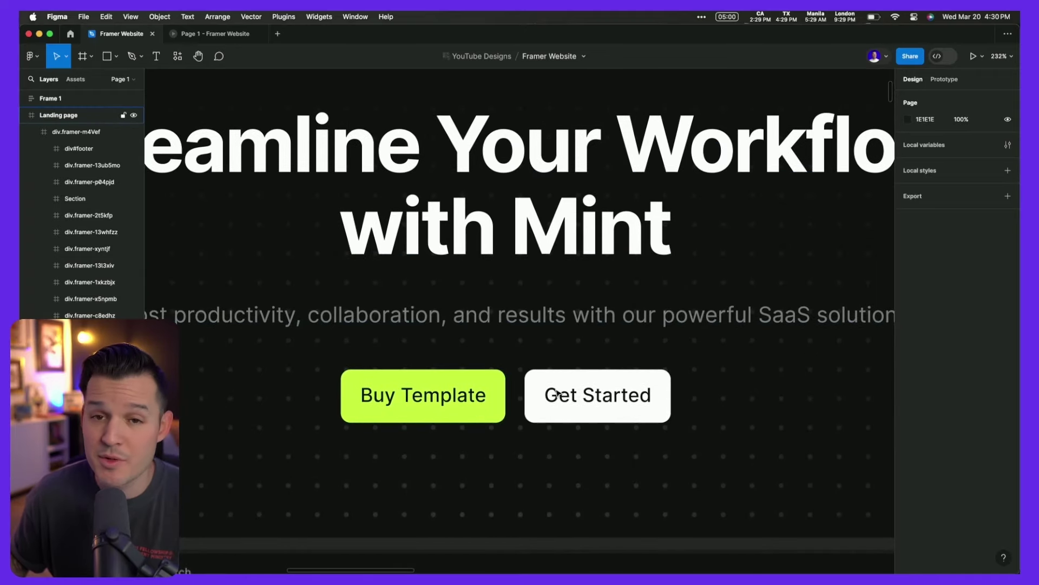
{"action": "scroll", "coordinate": [557, 394], "scroll_direction": "down", "scroll_amount": 5}
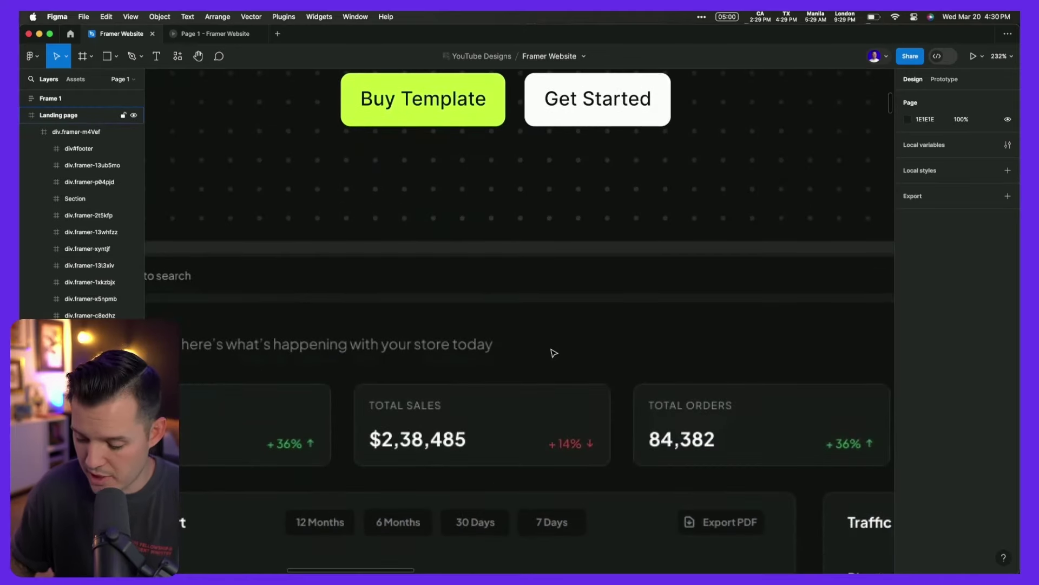
{"action": "scroll", "coordinate": [551, 353], "scroll_direction": "down", "scroll_amount": 10}
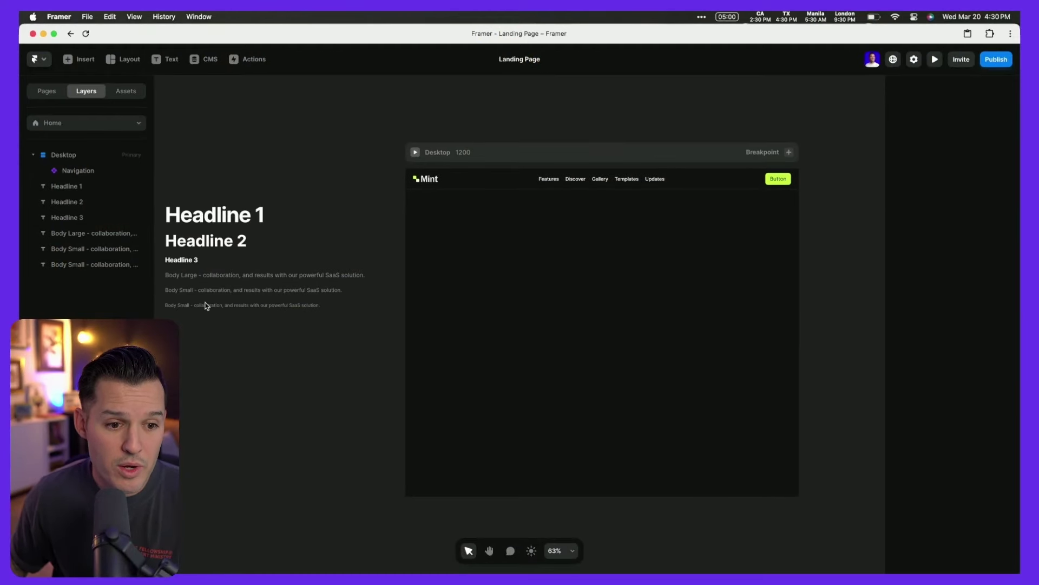
- In Framer, move the Body SM sample text into the Desktop frame and add copies of Headline 1 and the Body MD text below it
{"action": "left_click", "coordinate": [211, 306]}
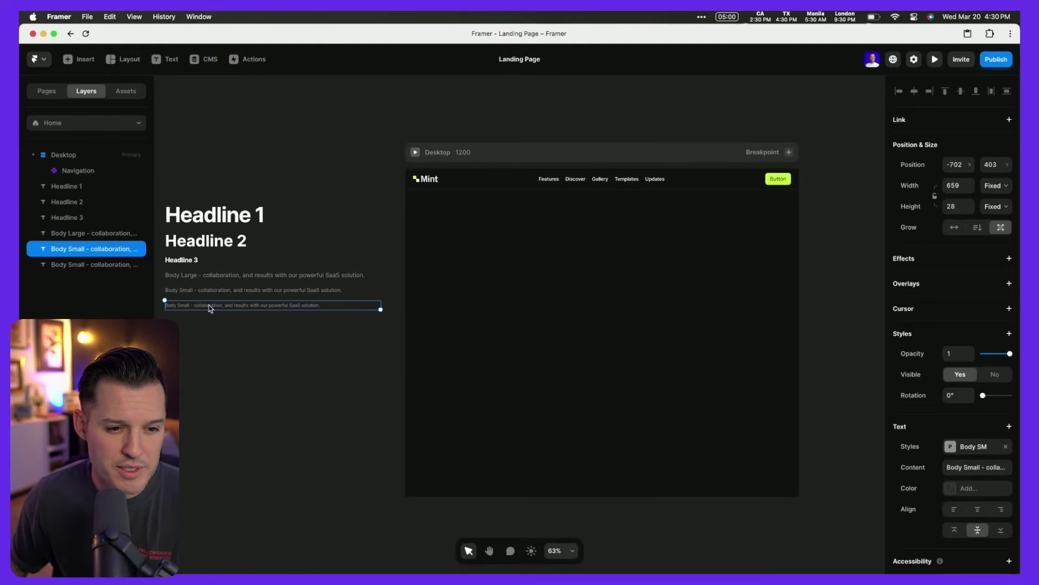
{"action": "left_click_drag", "start_coordinate": [211, 306], "coordinate": [623, 269]}
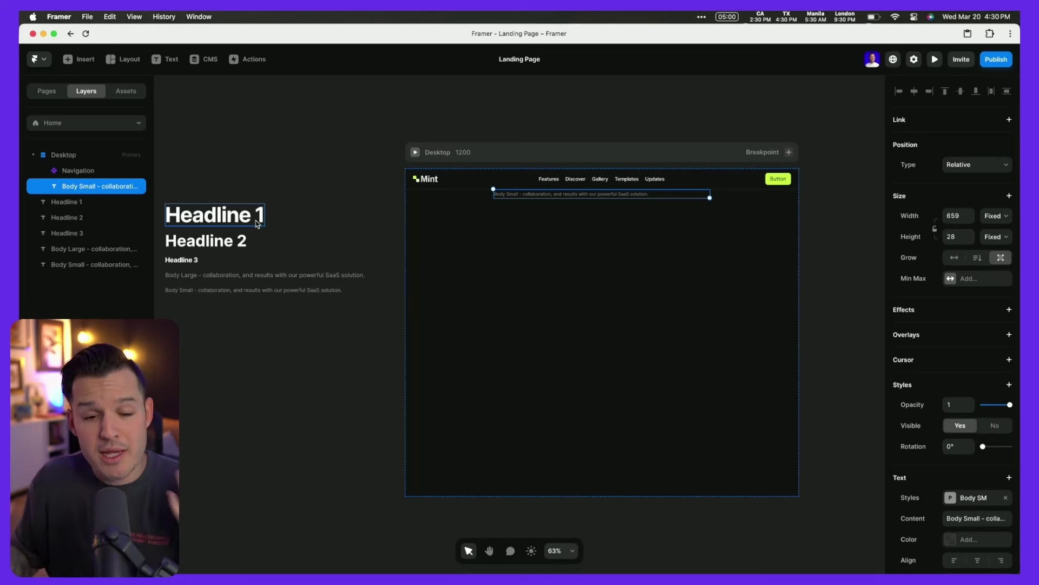
{"action": "left_click_drag", "start_coordinate": [242, 222], "coordinate": [629, 217]}
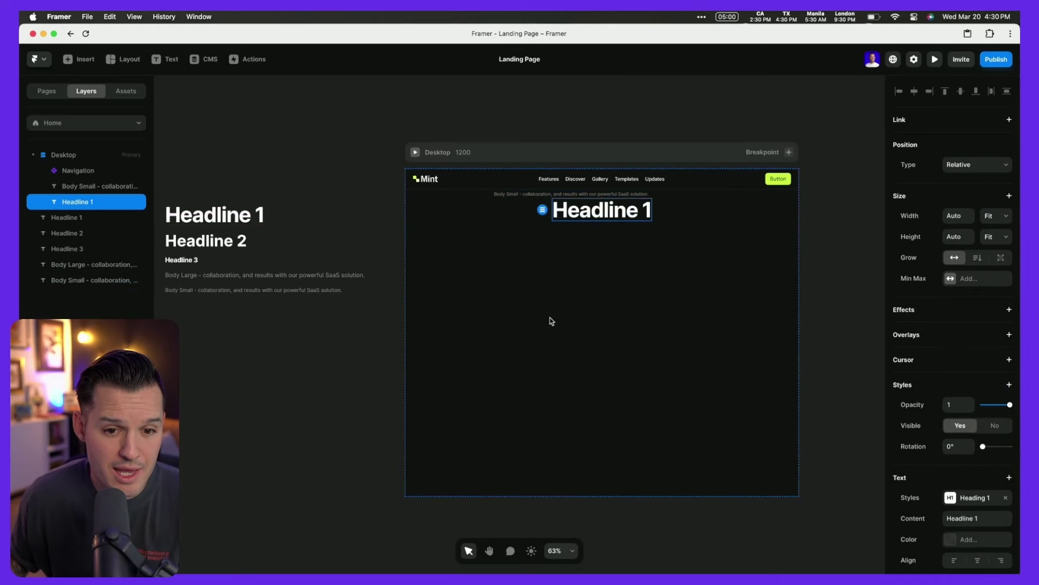
{"action": "left_click", "coordinate": [213, 292]}
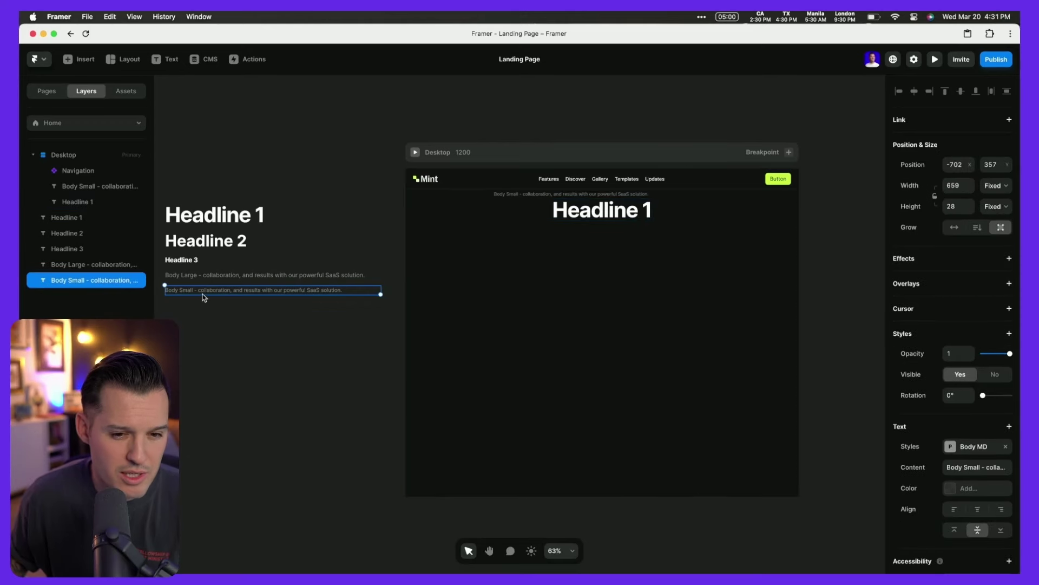
{"action": "left_click_drag", "start_coordinate": [204, 296], "coordinate": [567, 284]}
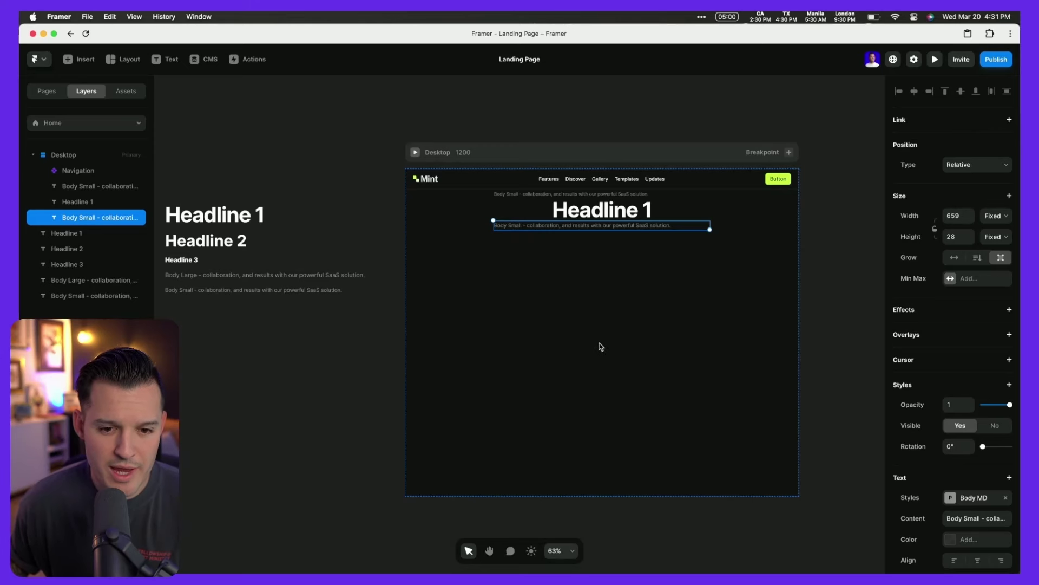
- Add the Button component below the hero text, duplicate it and set the copy to Variant 2
{"action": "left_click", "coordinate": [127, 91]}
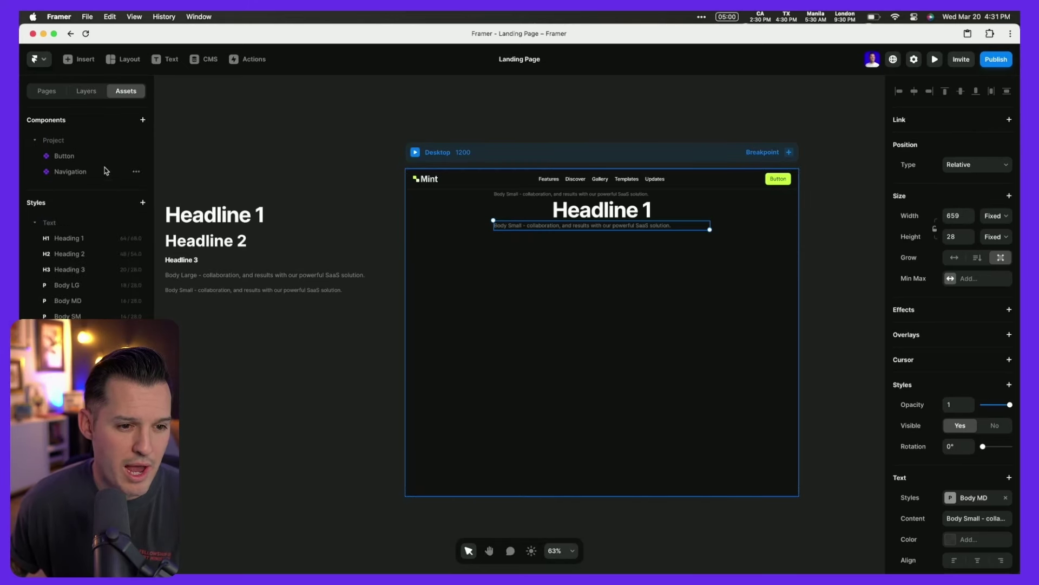
{"action": "left_click_drag", "start_coordinate": [67, 158], "coordinate": [608, 278]}
{"action": "left_click_drag", "start_coordinate": [476, 285], "coordinate": [493, 288]}
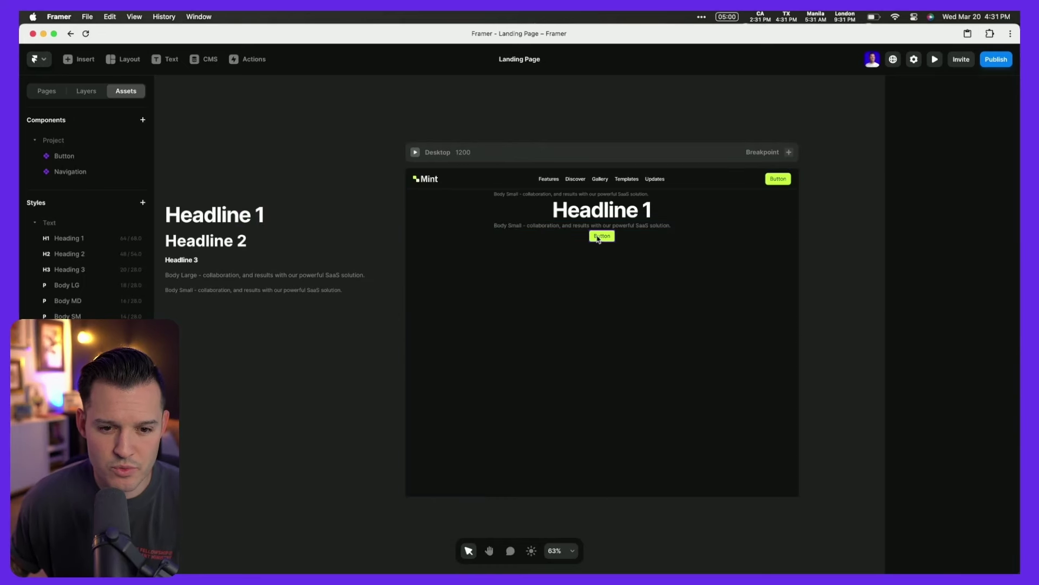
{"action": "key", "text": "super+d"}
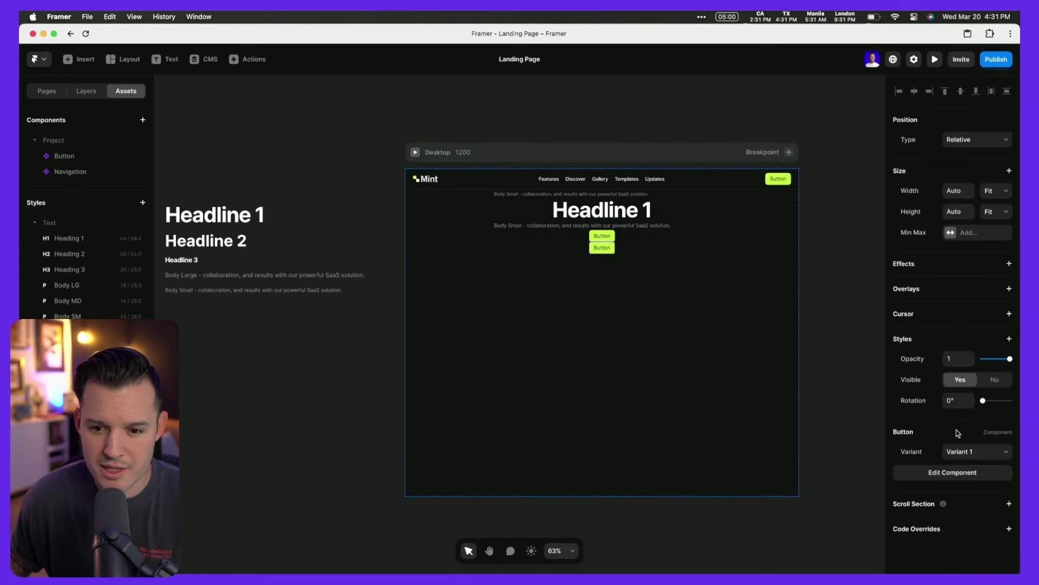
{"action": "left_click", "coordinate": [968, 453]}
{"action": "left_click", "coordinate": [967, 470]}
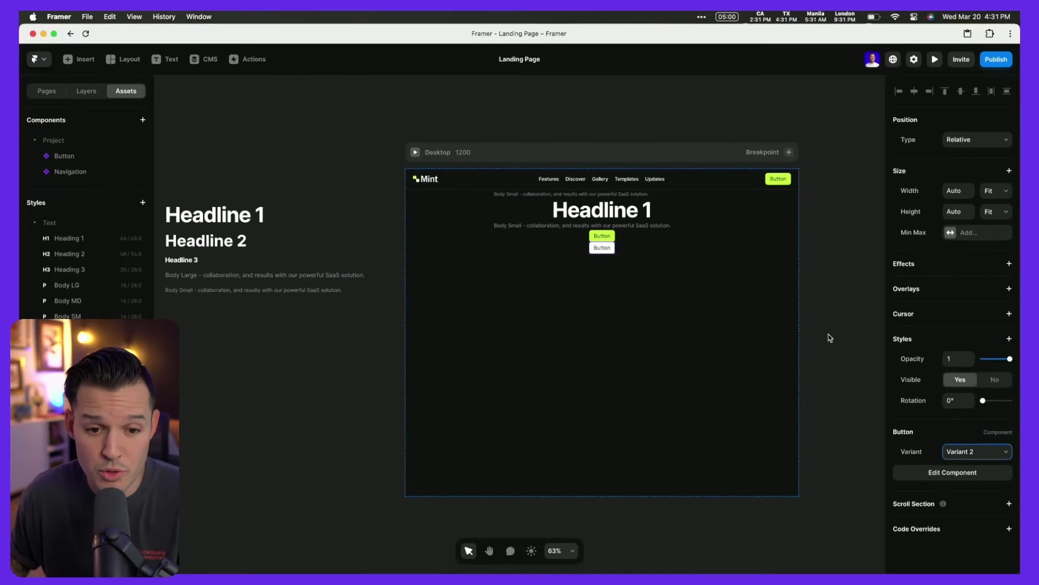
{"action": "left_click", "coordinate": [840, 332]}
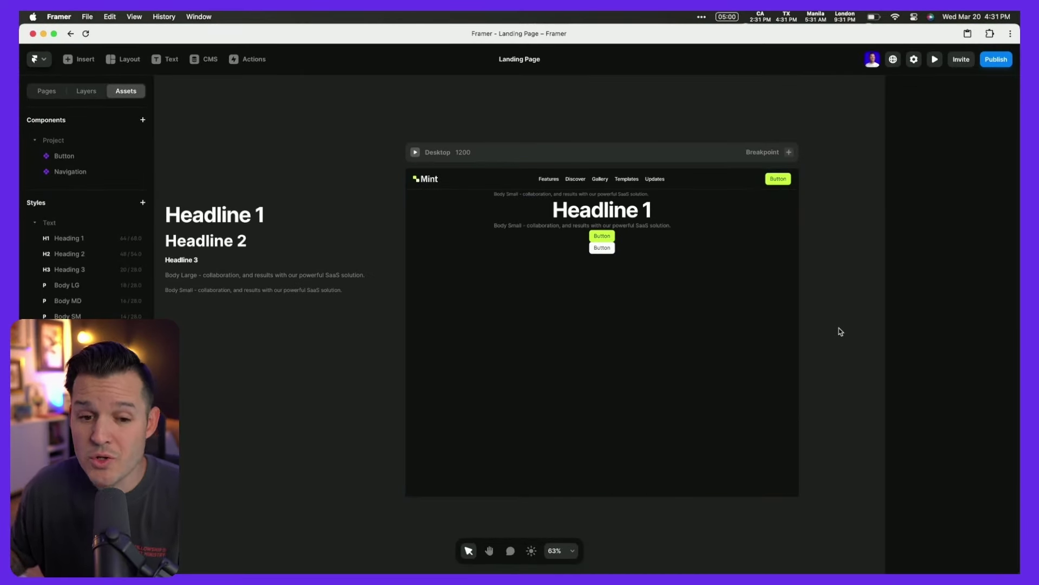
- Import image-background.png and image1.png from the computer's desktop onto the empty canvas beside the Desktop frame
{"action": "left_click_drag", "start_coordinate": [1020, 270], "coordinate": [957, 269]}
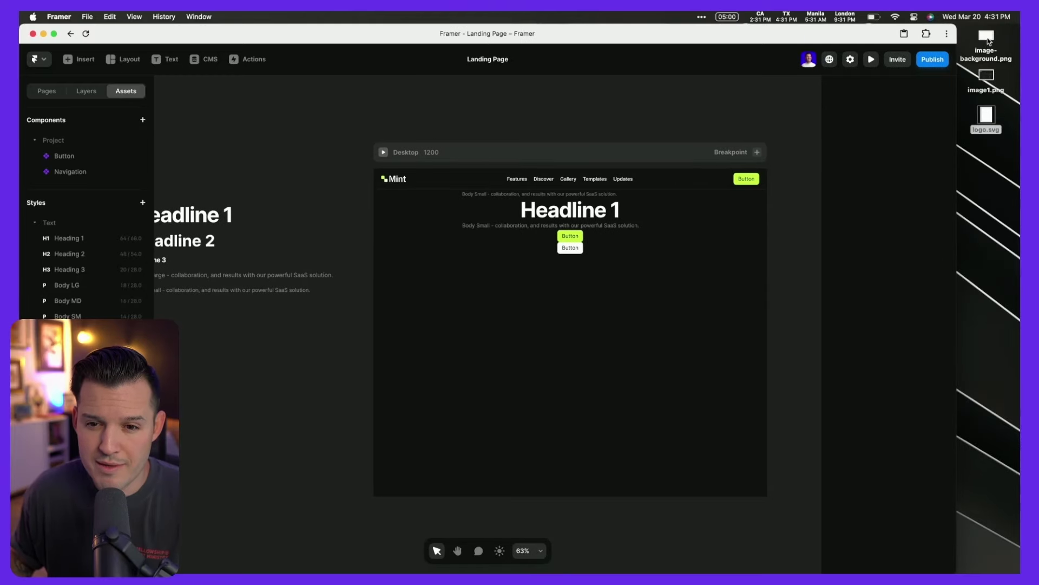
{"action": "scroll", "coordinate": [703, 107], "scroll_direction": "up", "scroll_amount": 3}
{"action": "scroll", "coordinate": [702, 107], "scroll_direction": "down", "scroll_amount": 8}
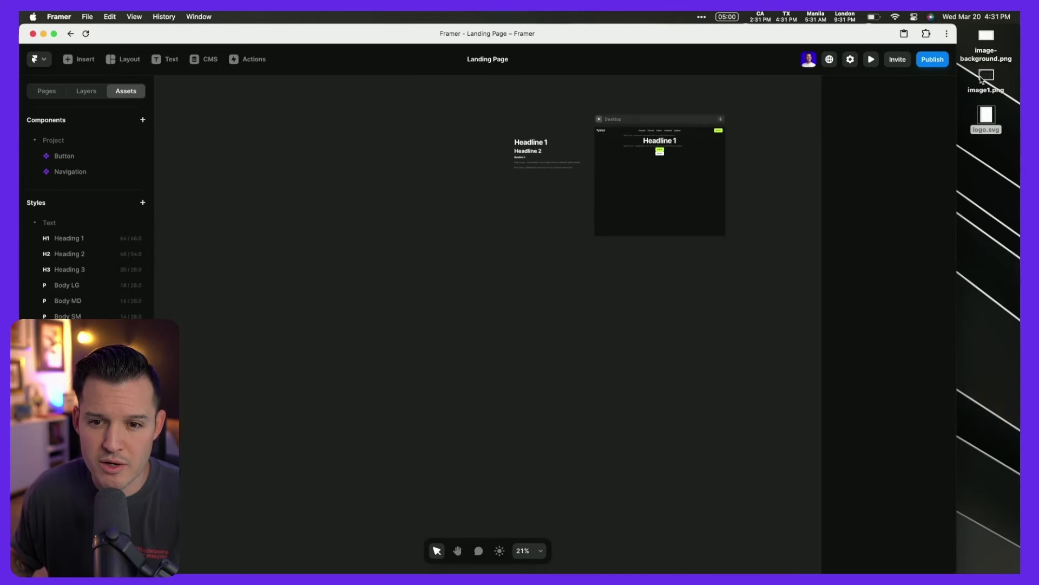
{"action": "left_click", "coordinate": [987, 38]}
{"action": "left_click_drag", "start_coordinate": [988, 38], "coordinate": [490, 212]}
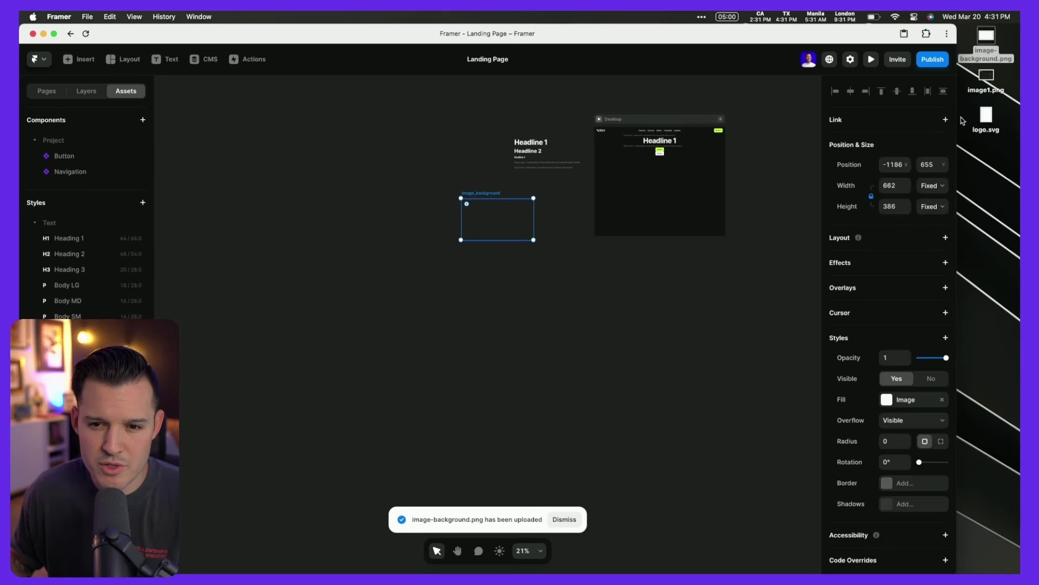
{"action": "left_click_drag", "start_coordinate": [989, 76], "coordinate": [489, 292]}
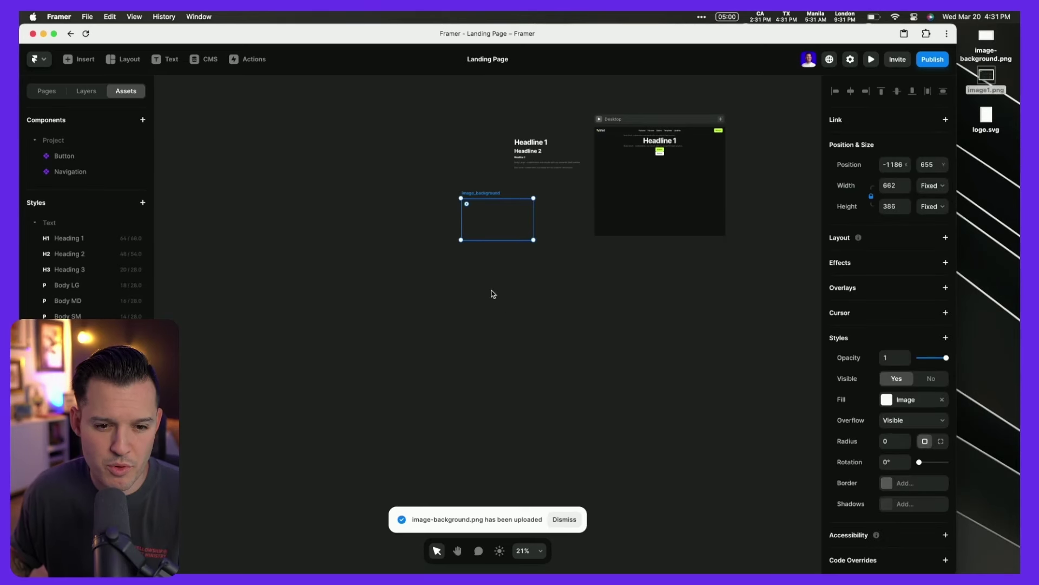
{"action": "double_click", "coordinate": [672, 40]}
{"action": "left_click", "coordinate": [625, 277]}
- Move the dashboard image into the Desktop frame below the buttons and the dotted background image beneath it
{"action": "scroll", "coordinate": [615, 259], "scroll_direction": "up", "scroll_amount": 5}
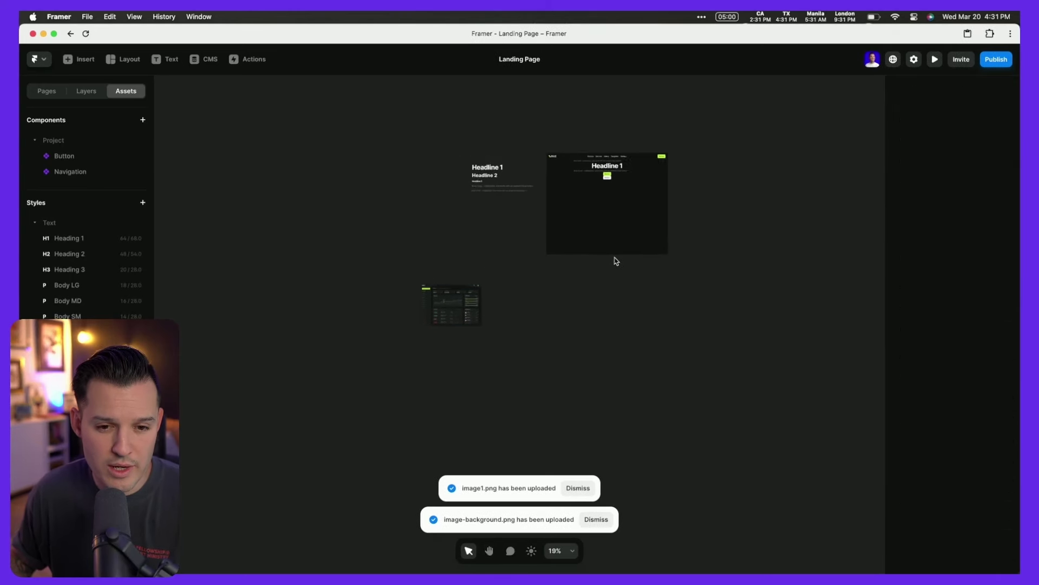
{"action": "scroll", "coordinate": [616, 261], "scroll_direction": "down", "scroll_amount": 4}
{"action": "scroll", "coordinate": [390, 304], "scroll_direction": "up", "scroll_amount": 3}
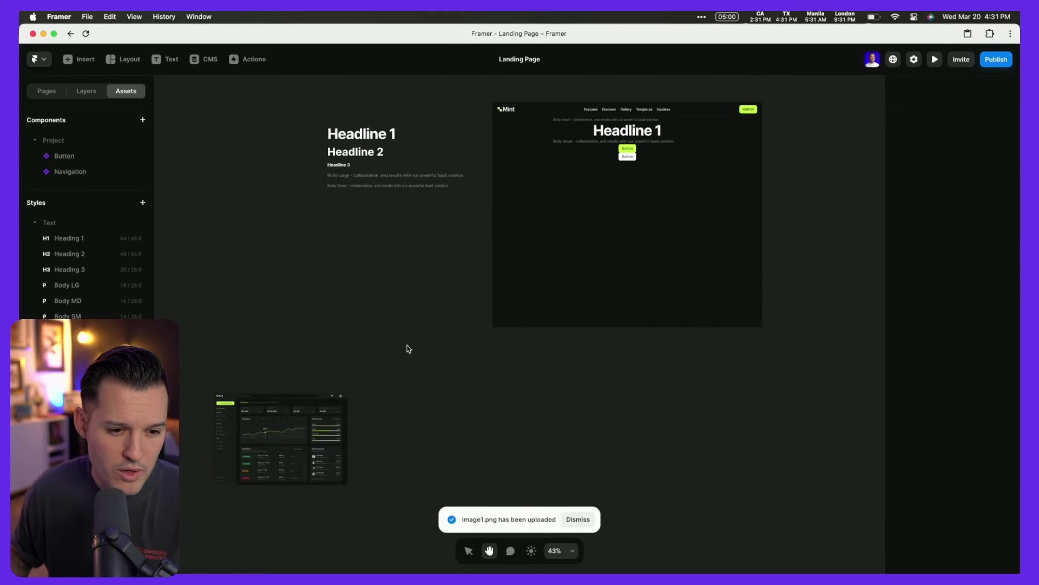
{"action": "left_click_drag", "start_coordinate": [220, 398], "coordinate": [603, 208]}
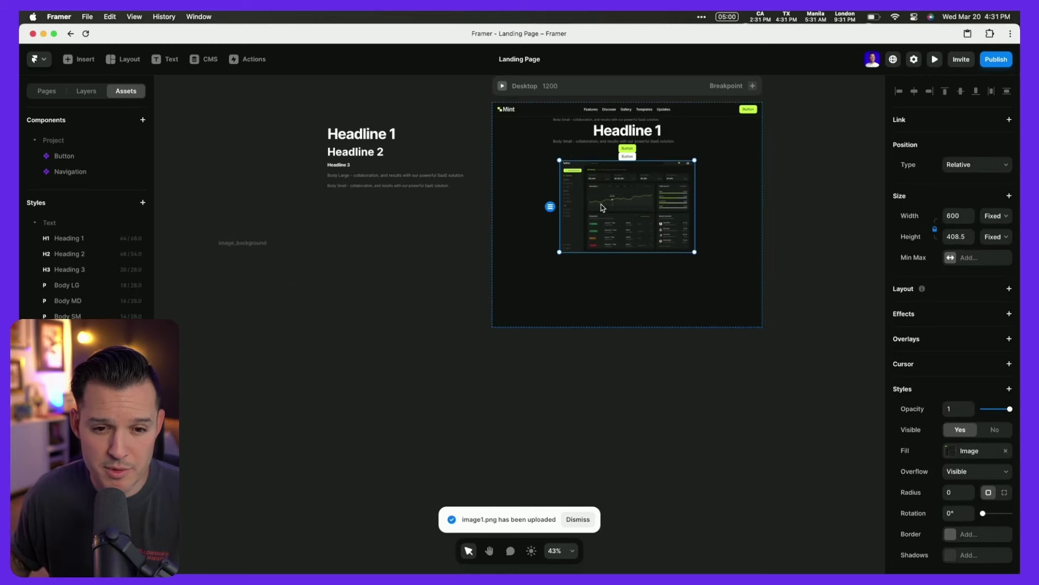
{"action": "left_click_drag", "start_coordinate": [255, 244], "coordinate": [623, 267]}
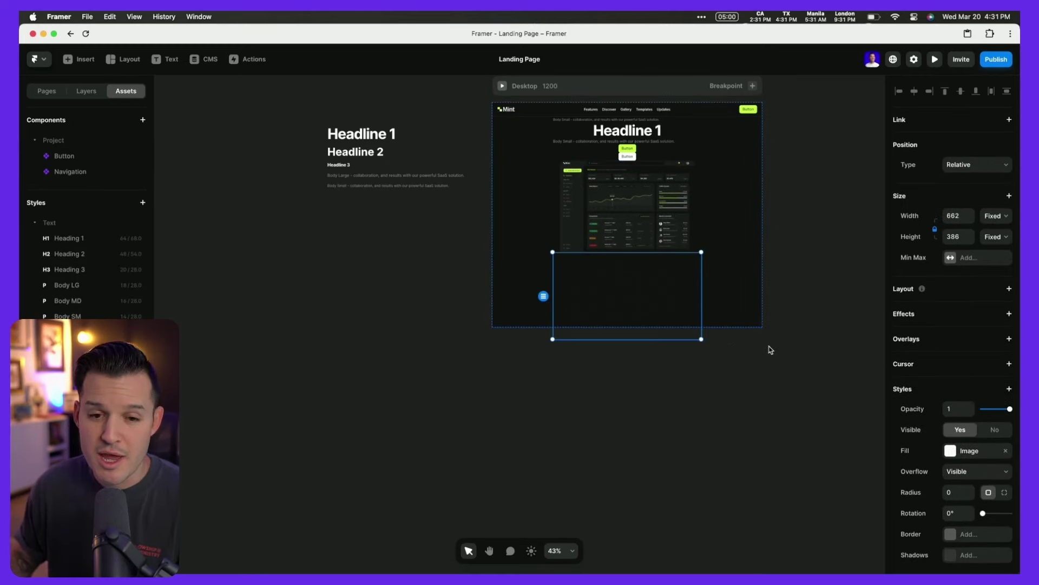
- Select the small body text above the headline in the Desktop frame
{"action": "scroll", "coordinate": [821, 174], "scroll_direction": "up", "scroll_amount": 5}
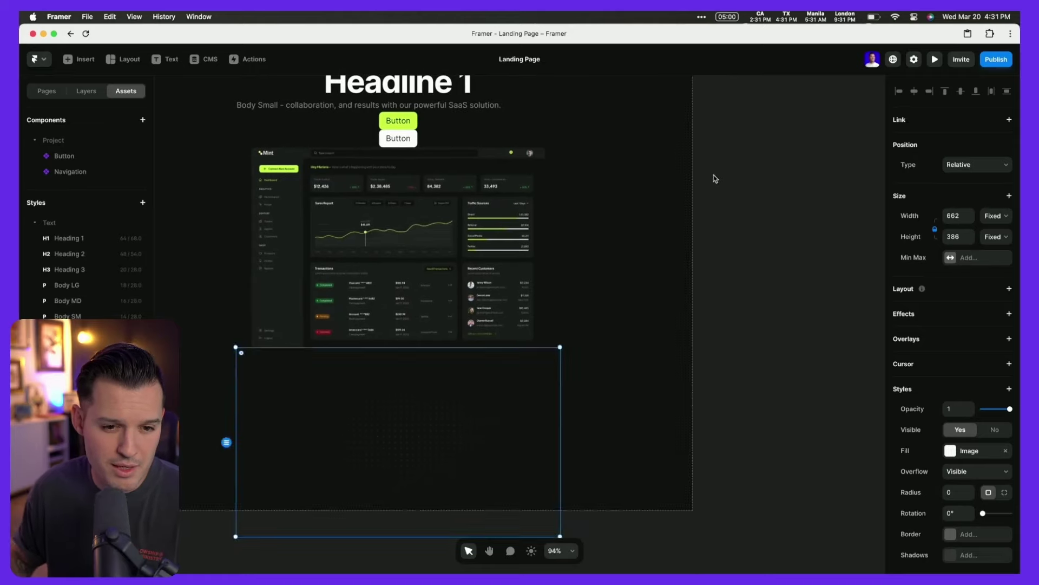
{"action": "left_click_drag", "start_coordinate": [712, 177], "coordinate": [817, 241]}
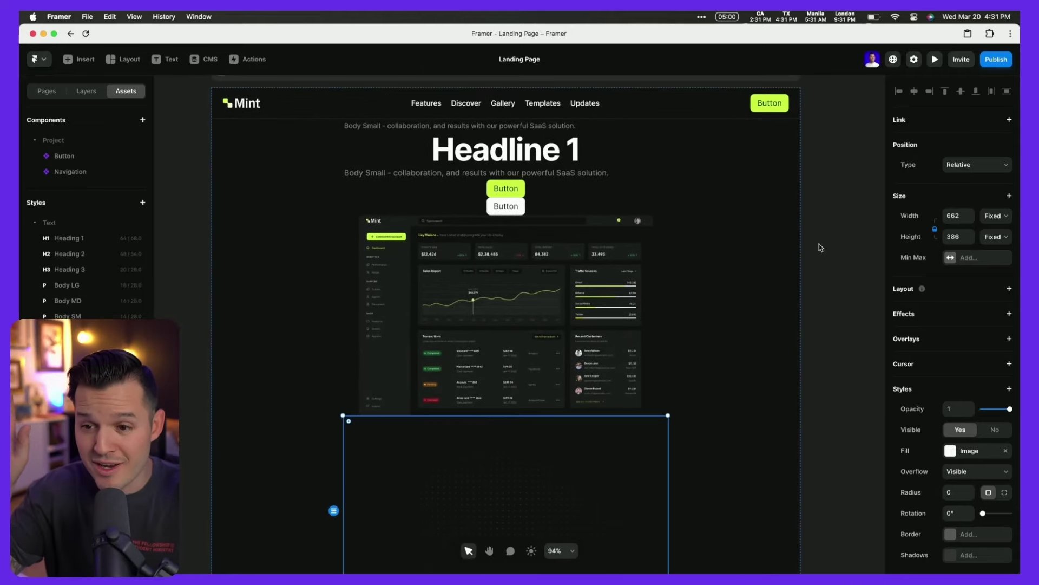
{"action": "left_click", "coordinate": [502, 131]}
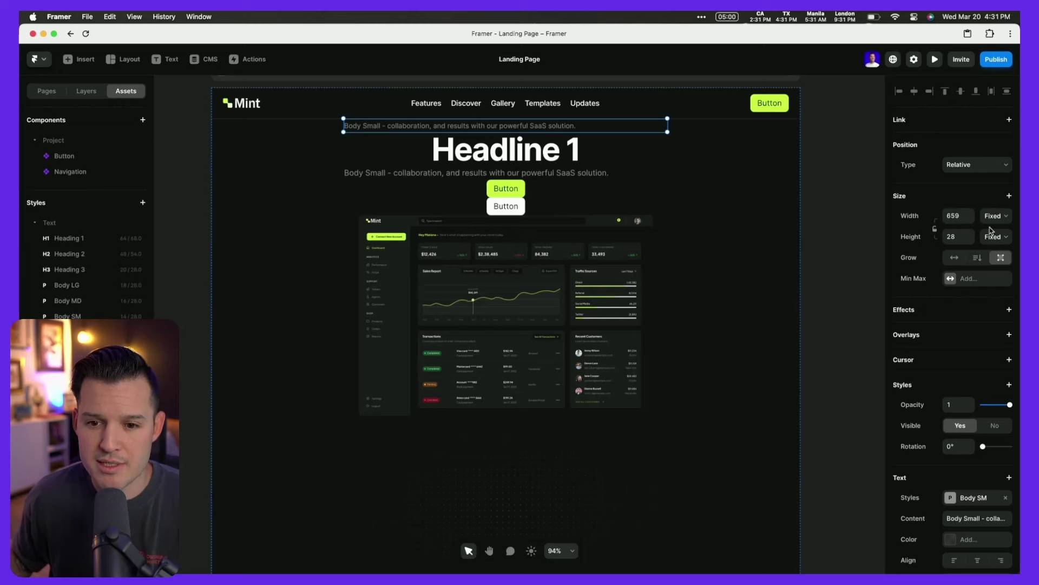
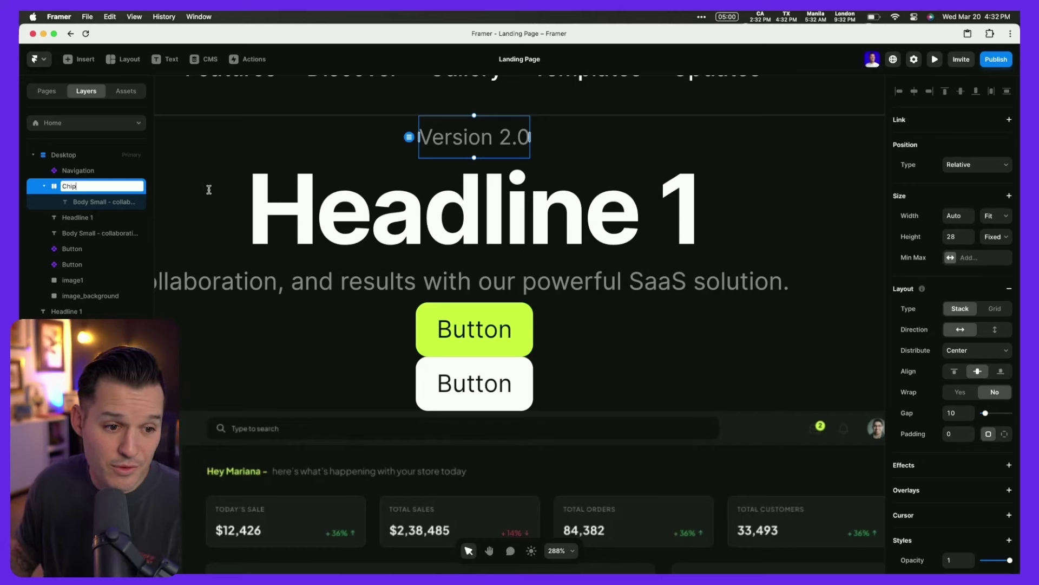
- Rename the stack around the Version 2.0 label as Chip and fill it with the Dark 2 color style
{"action": "key", "text": "Return"}
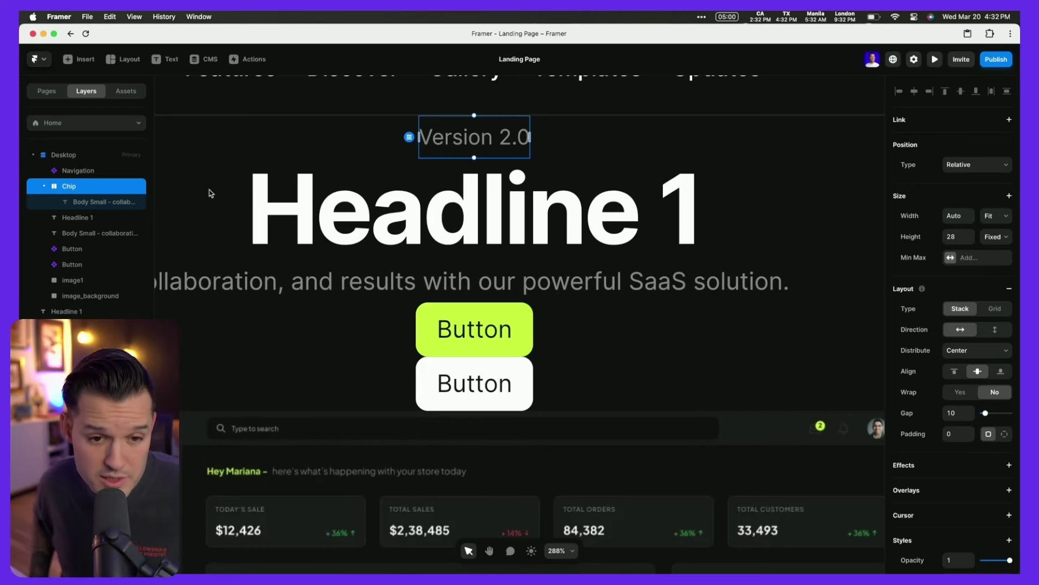
{"action": "scroll", "coordinate": [534, 168], "scroll_direction": "left", "scroll_amount": 1}
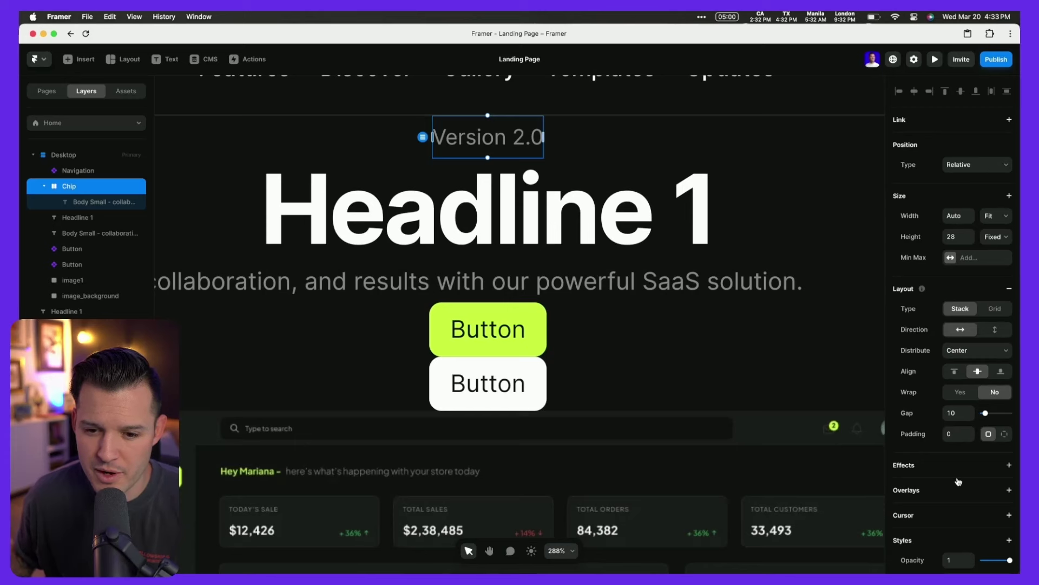
{"action": "scroll", "coordinate": [961, 472], "scroll_direction": "down", "scroll_amount": 5}
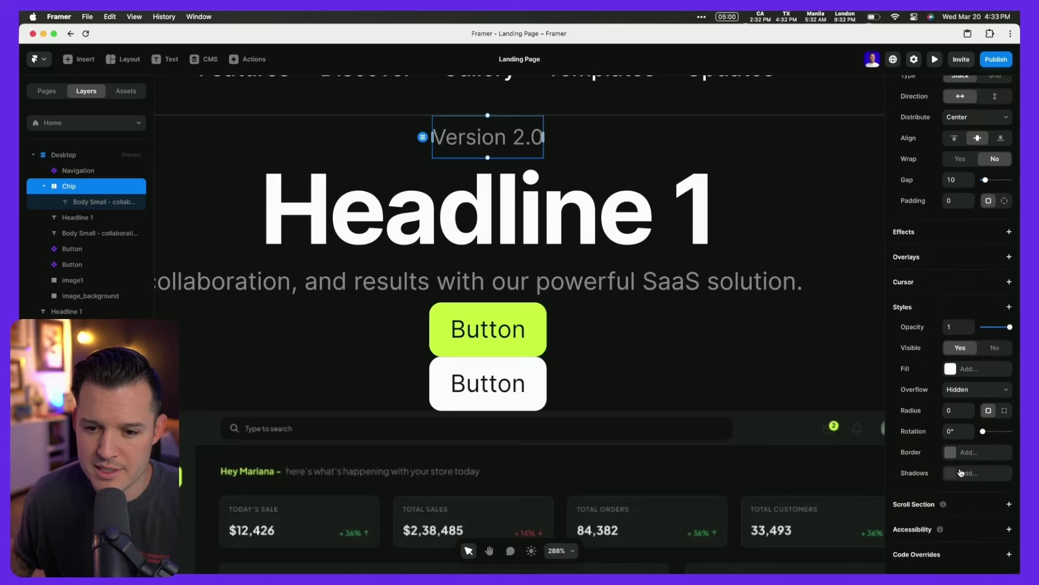
{"action": "left_click", "coordinate": [951, 369]}
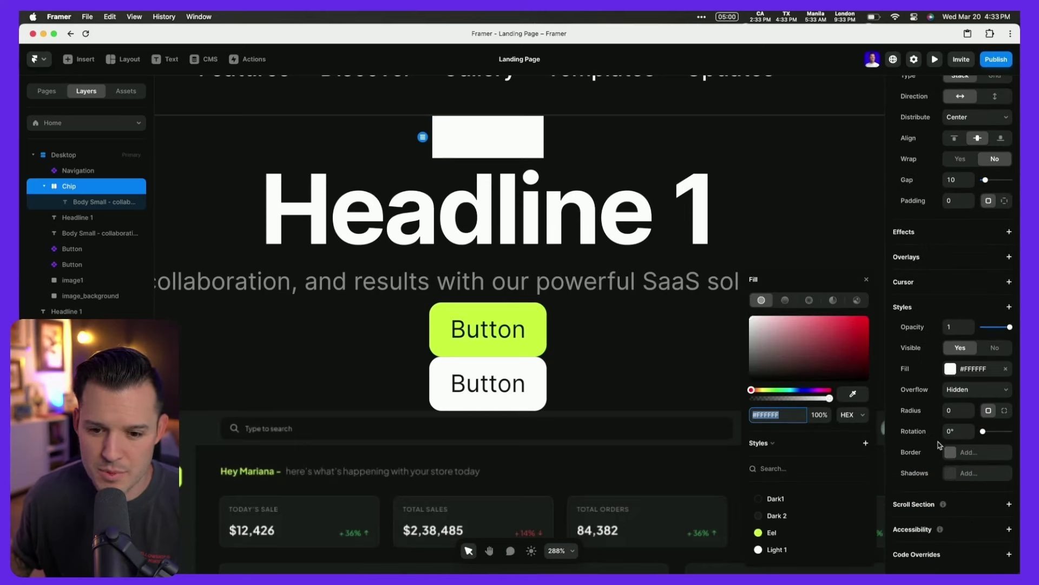
{"action": "left_click", "coordinate": [951, 370]}
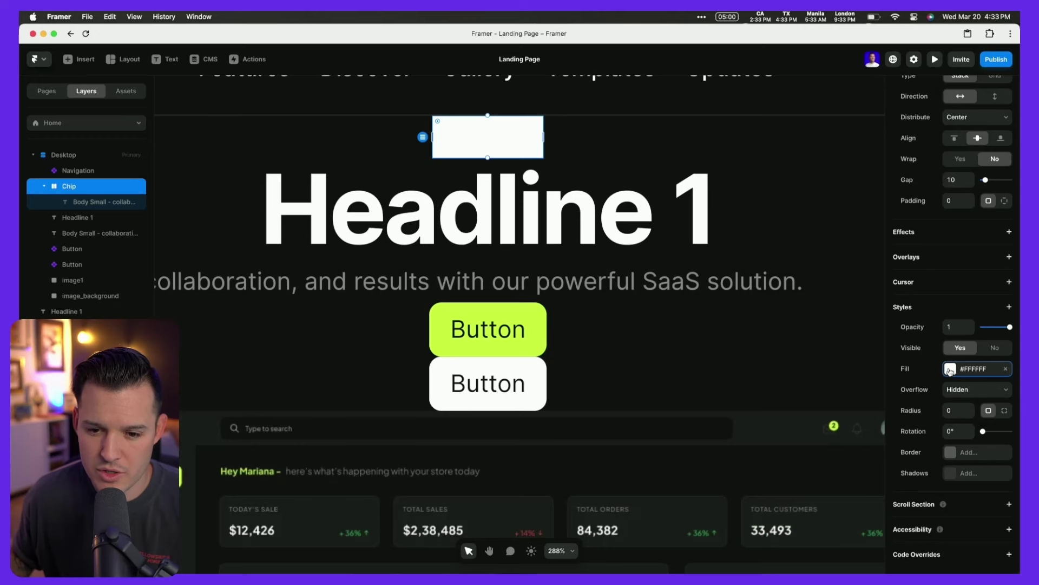
{"action": "left_click", "coordinate": [951, 368]}
{"action": "left_click", "coordinate": [775, 516]}
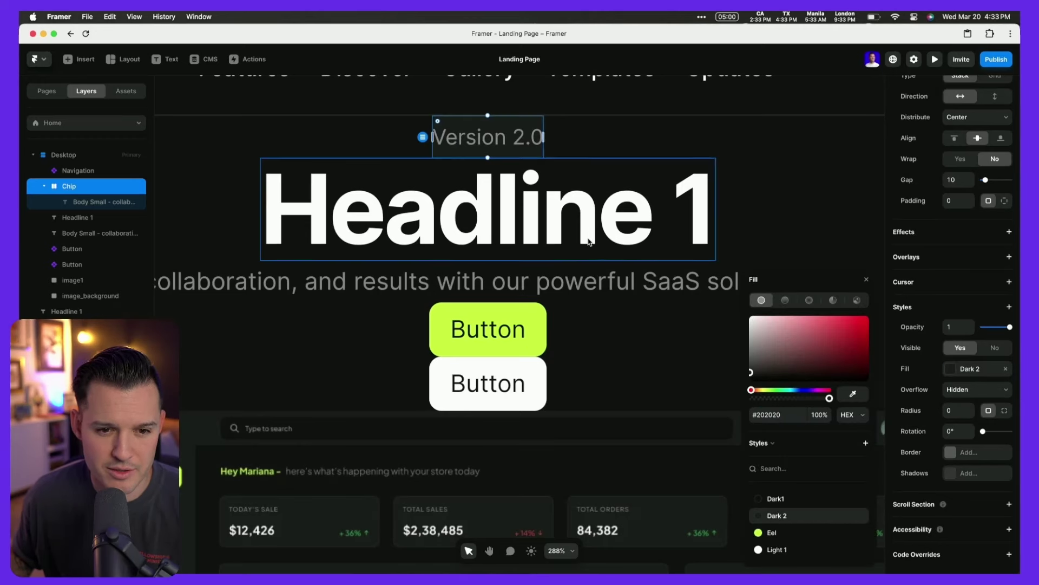
- Give the Chip stack individual padding of 4 on top and bottom and 12 on the right and left
{"action": "left_click", "coordinate": [1004, 202]}
{"action": "type", "text": "4"}
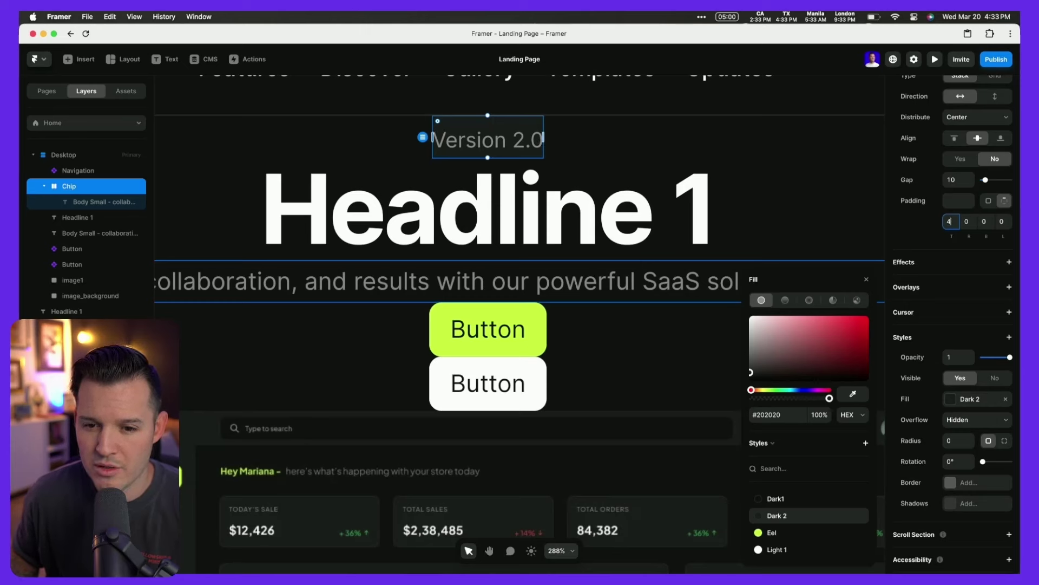
{"action": "type", "text": "10"}
{"action": "key", "text": "Up"}
{"action": "key", "text": "Up"}
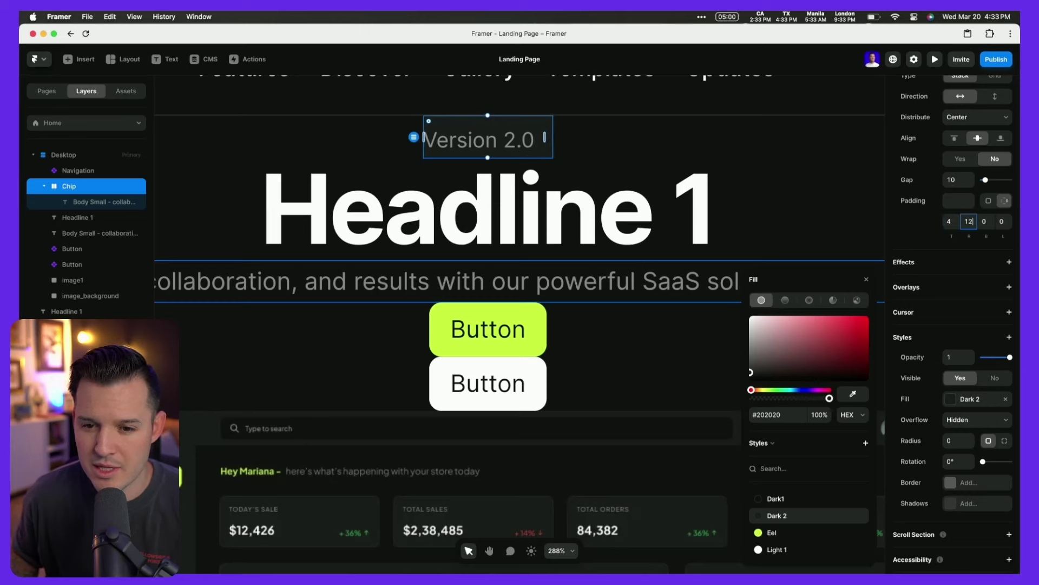
{"action": "type", "text": "4"}
{"action": "key", "text": "Tab"}
{"action": "type", "text": "12"}
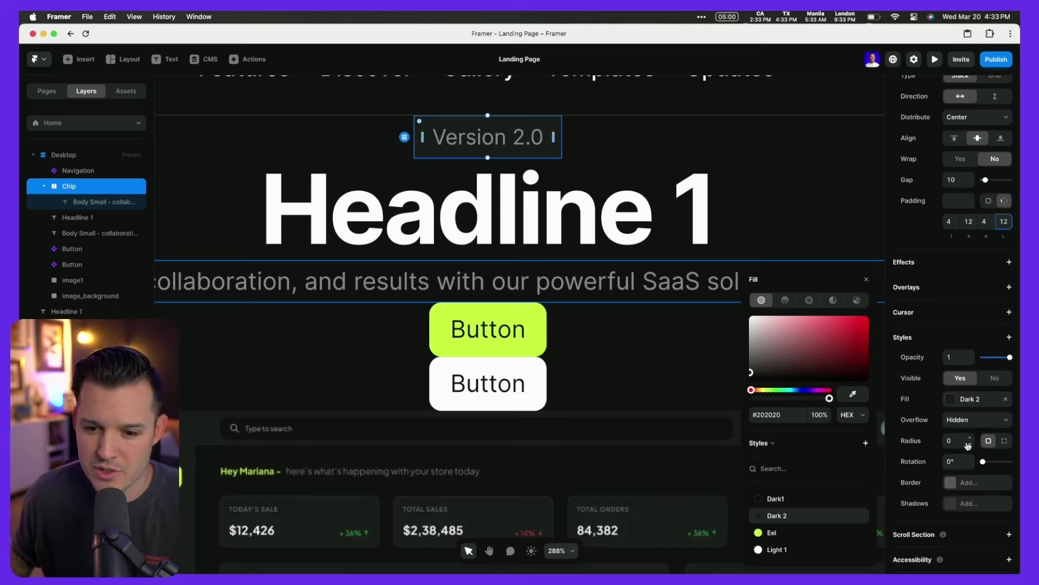
- Round the Chip stack's corners with a radius of 360
{"action": "left_click_drag", "start_coordinate": [972, 445], "coordinate": [975, 380]}
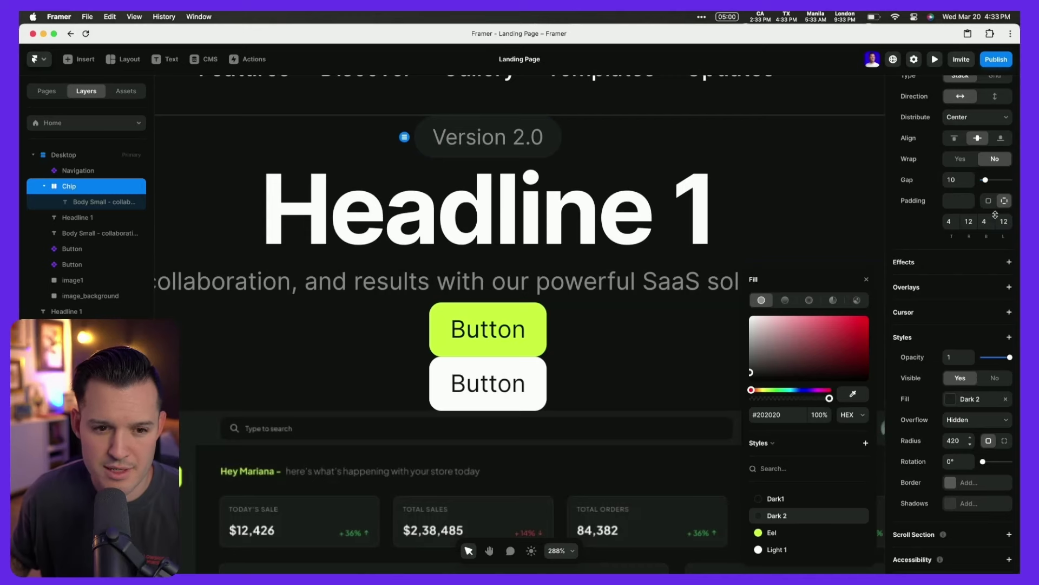
{"action": "left_click", "coordinate": [956, 437]}
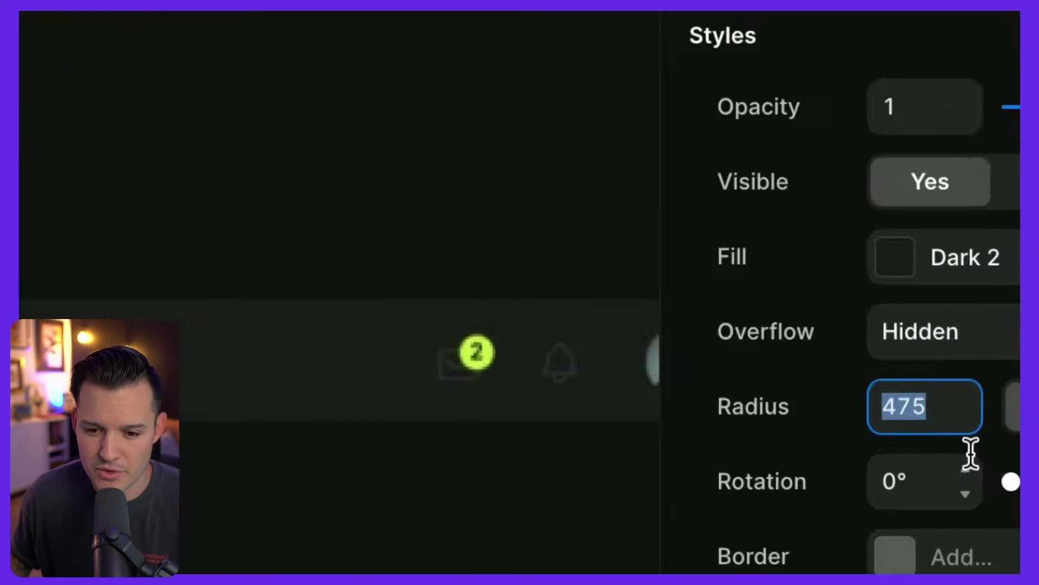
{"action": "type", "text": "360"}
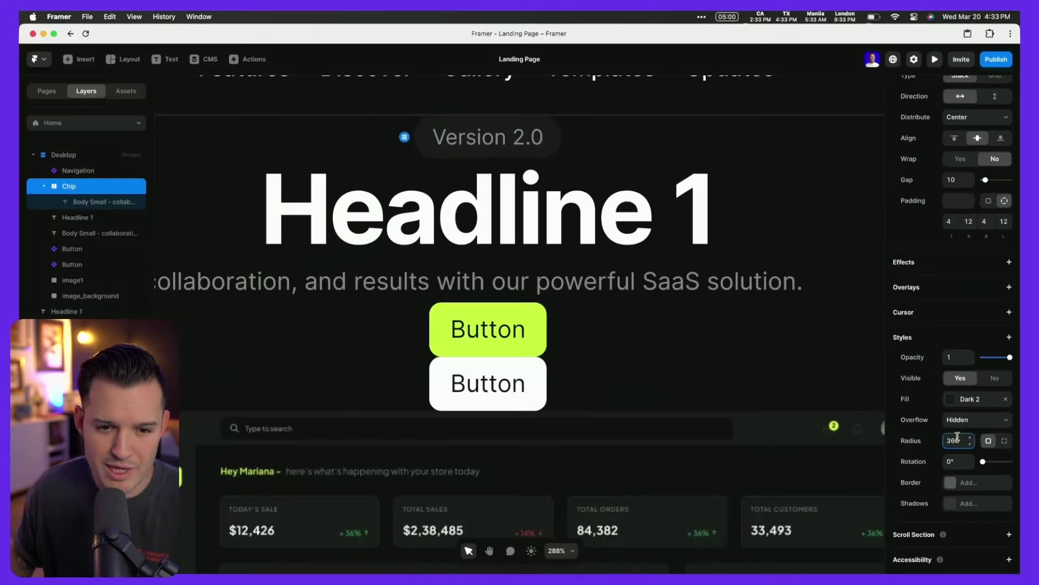
{"action": "key", "text": "Return"}
- Set the Chip stack's width and height to Fit Content
{"action": "left_click", "coordinate": [643, 281]}
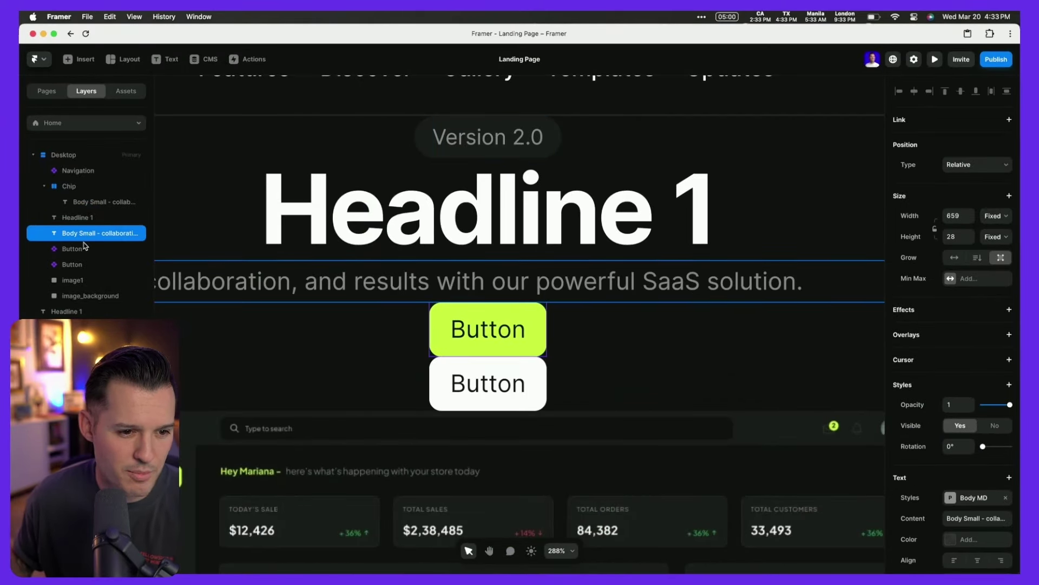
{"action": "double_click", "coordinate": [487, 142]}
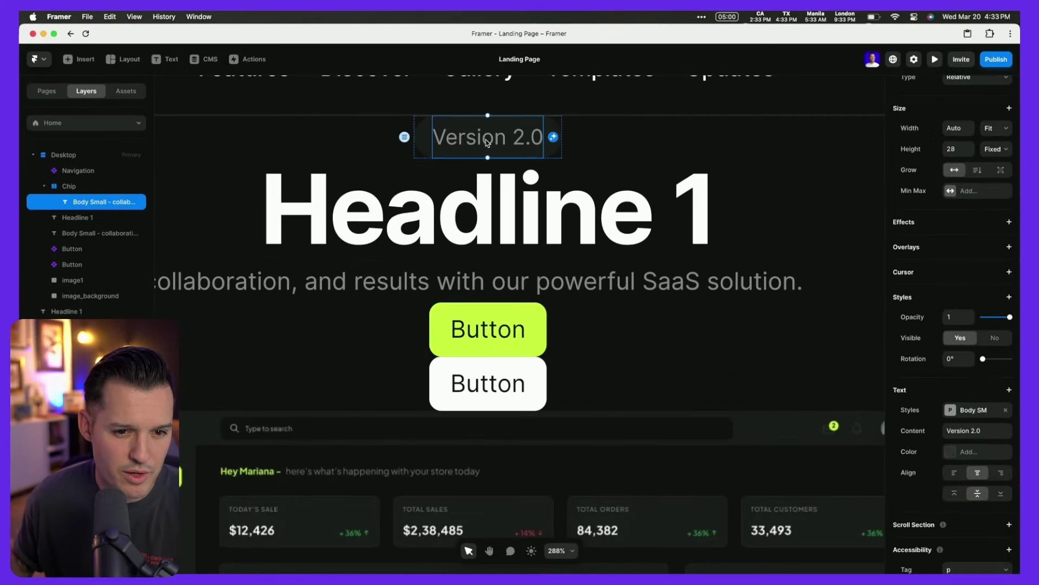
{"action": "left_click", "coordinate": [77, 187]}
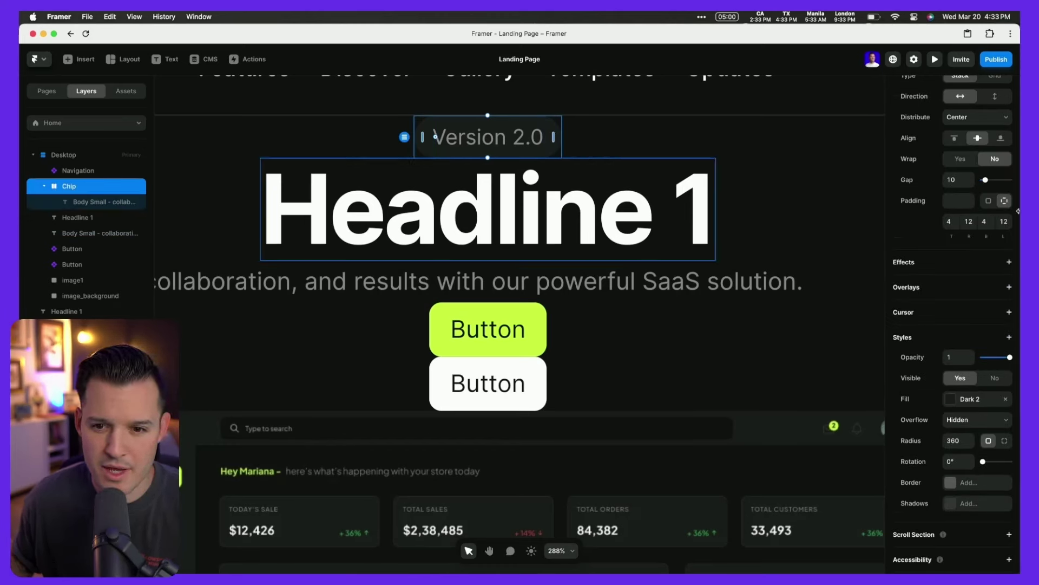
{"action": "scroll", "coordinate": [1001, 192], "scroll_direction": "up", "scroll_amount": 5}
{"action": "left_click", "coordinate": [1000, 216]}
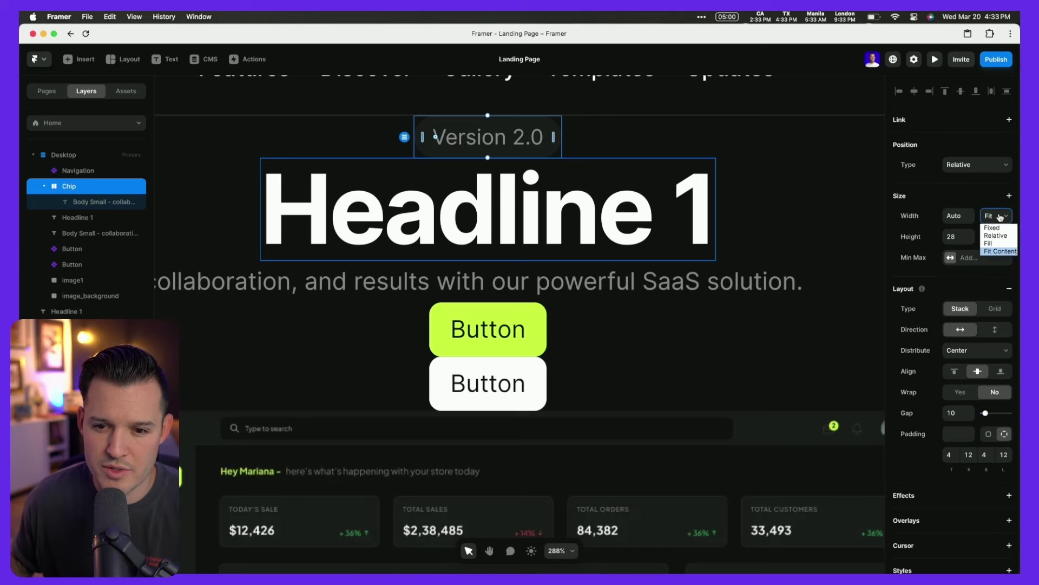
{"action": "left_click", "coordinate": [998, 250]}
{"action": "left_click", "coordinate": [996, 239]}
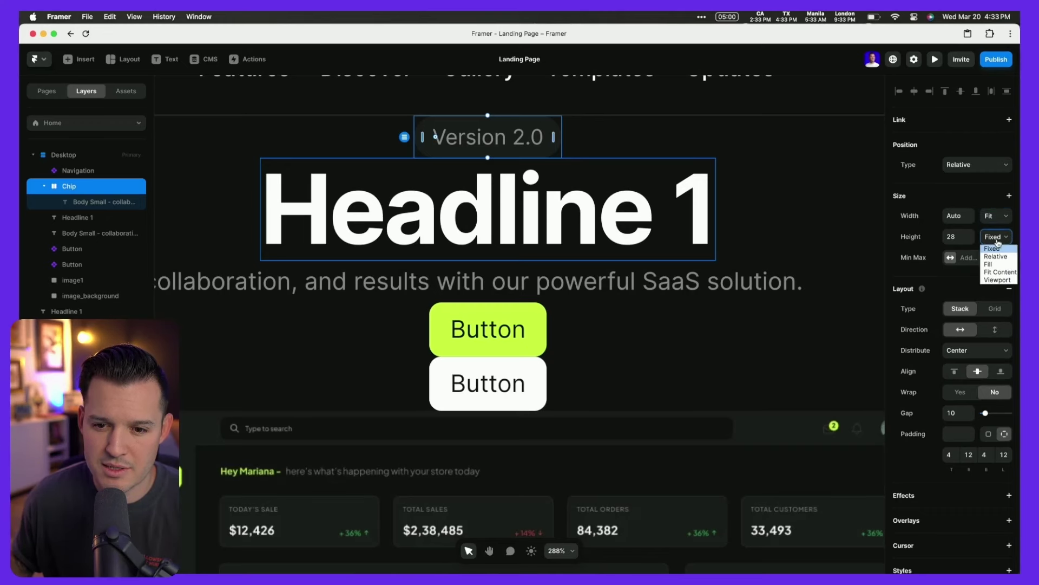
{"action": "left_click", "coordinate": [1002, 272]}
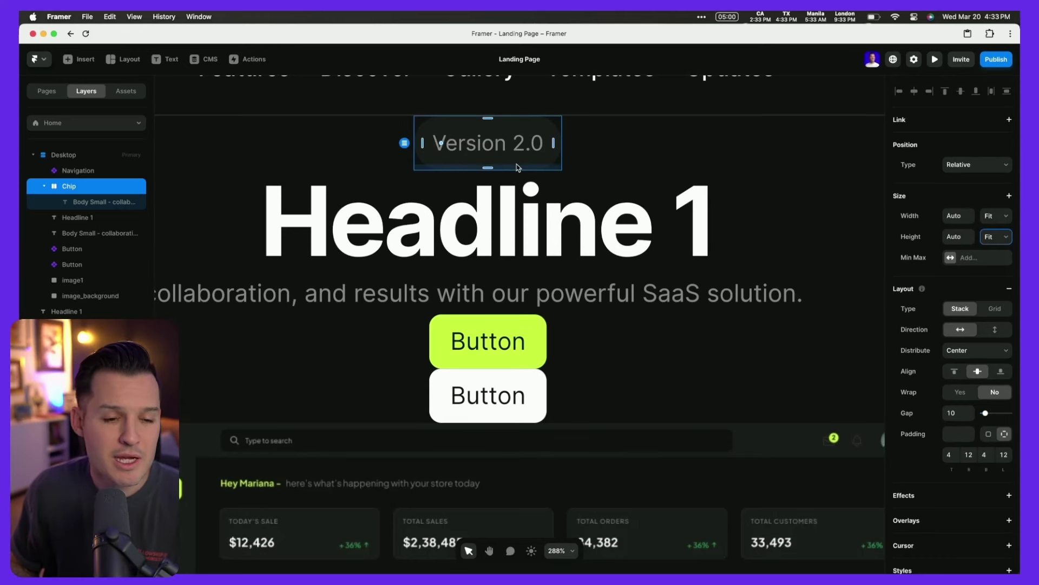
- Create a component named Chip from the stack and return to the Home page
{"action": "key", "text": "super+alt+k"}
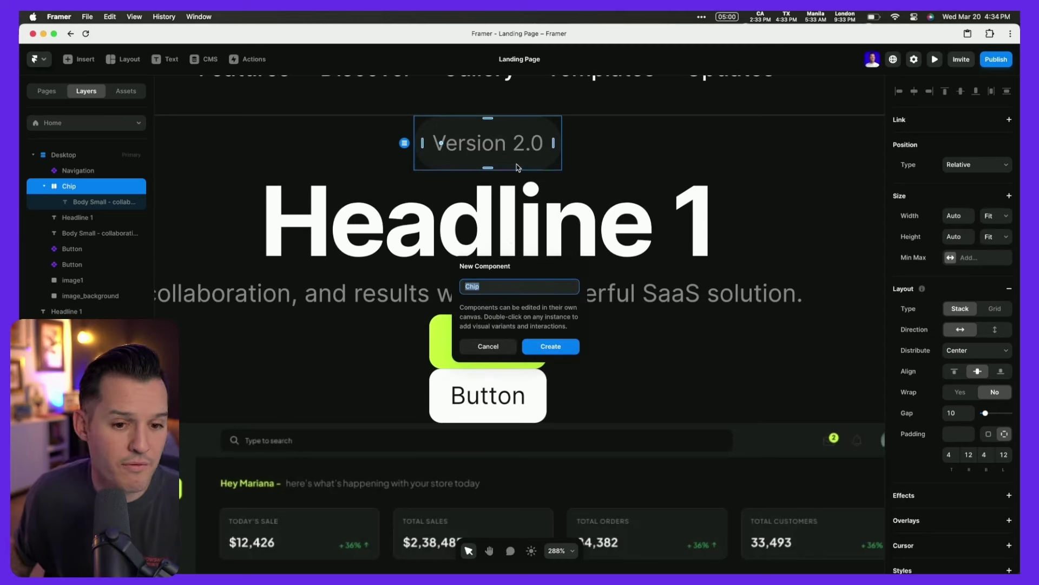
{"action": "left_click", "coordinate": [558, 351]}
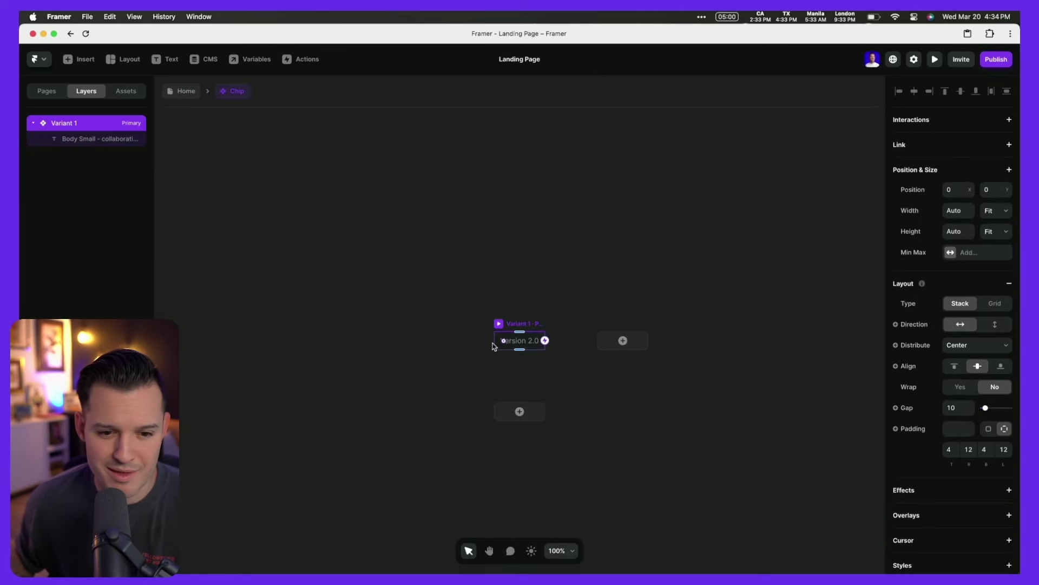
{"action": "left_click", "coordinate": [520, 287]}
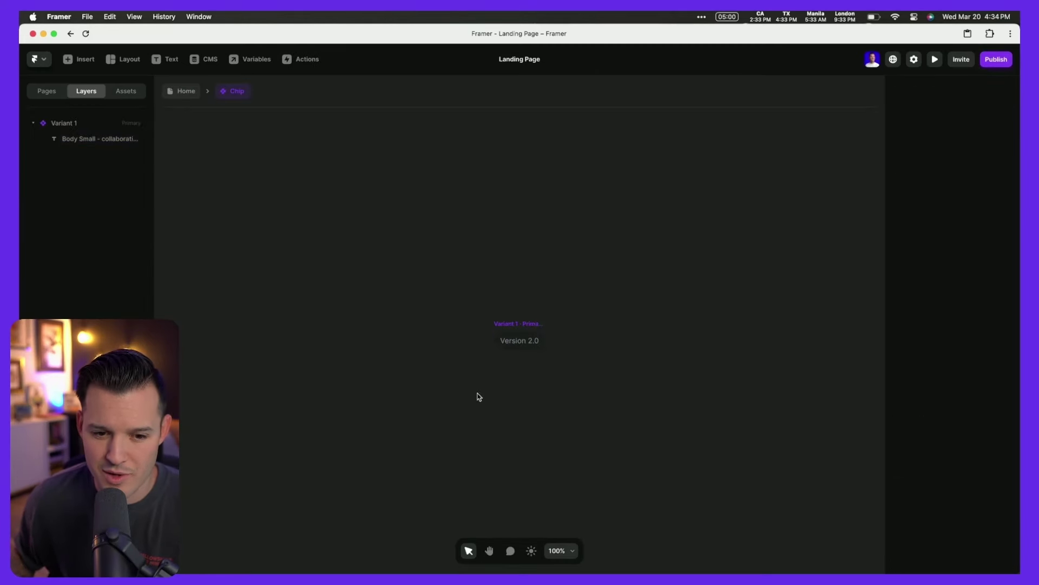
{"action": "left_click", "coordinate": [184, 91]}
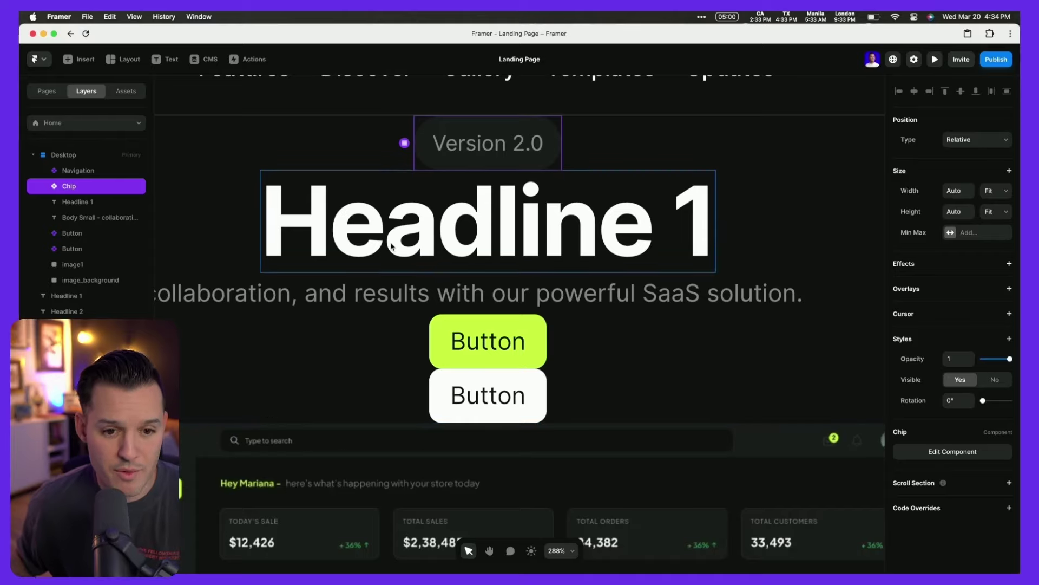
- Switch to Figma and copy the hero headline text "Streamline Your Workflow with Mint"
{"action": "key", "text": "ctrl+Left"}
{"action": "scroll", "coordinate": [536, 372], "scroll_direction": "down", "scroll_amount": 10}
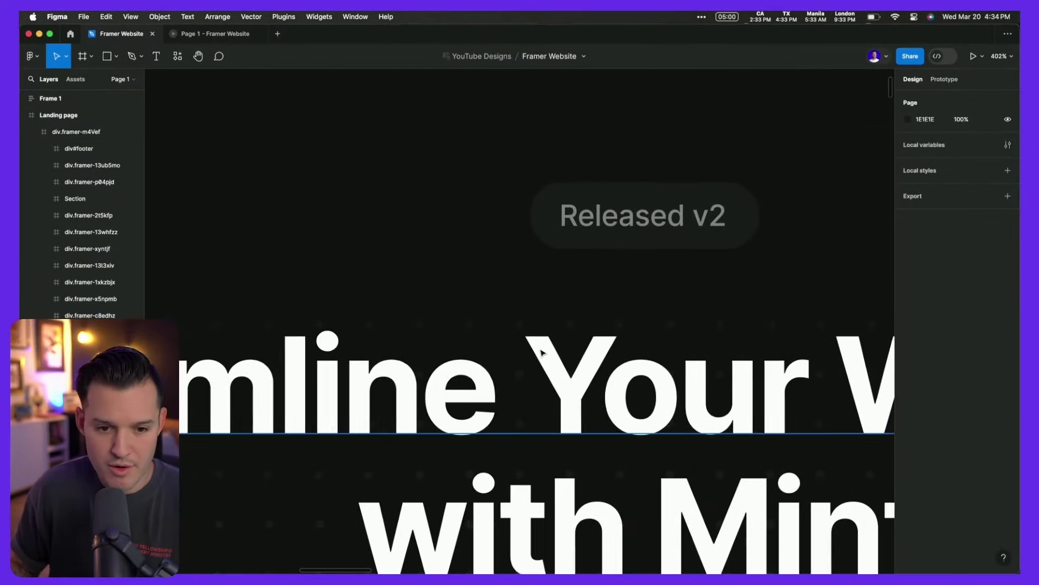
{"action": "left_click", "coordinate": [541, 352]}
{"action": "double_click", "coordinate": [543, 347]}
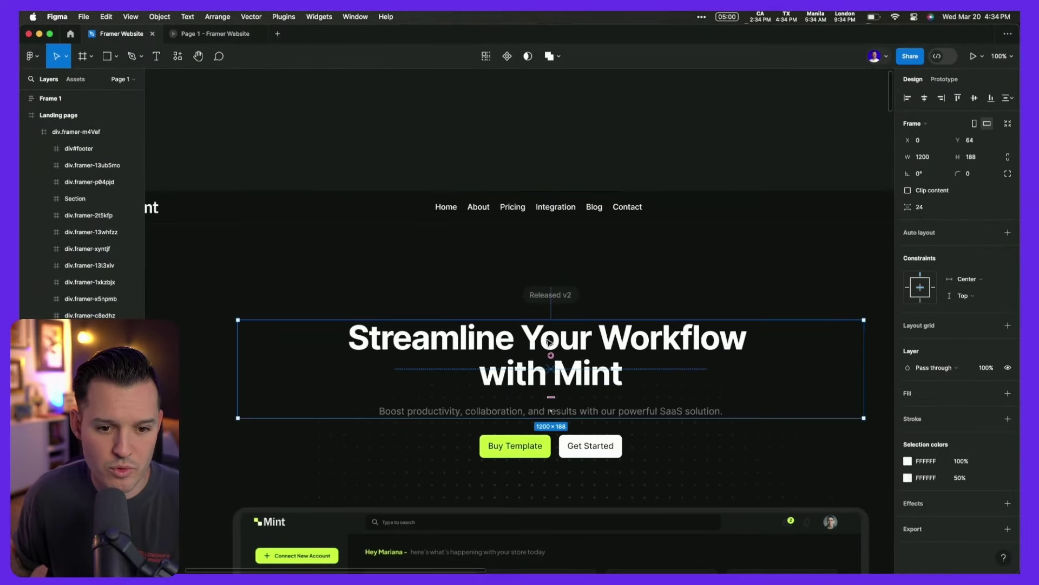
{"action": "double_click", "coordinate": [544, 343]}
{"action": "triple_click", "coordinate": [546, 339]}
{"action": "key", "text": "super+a"}
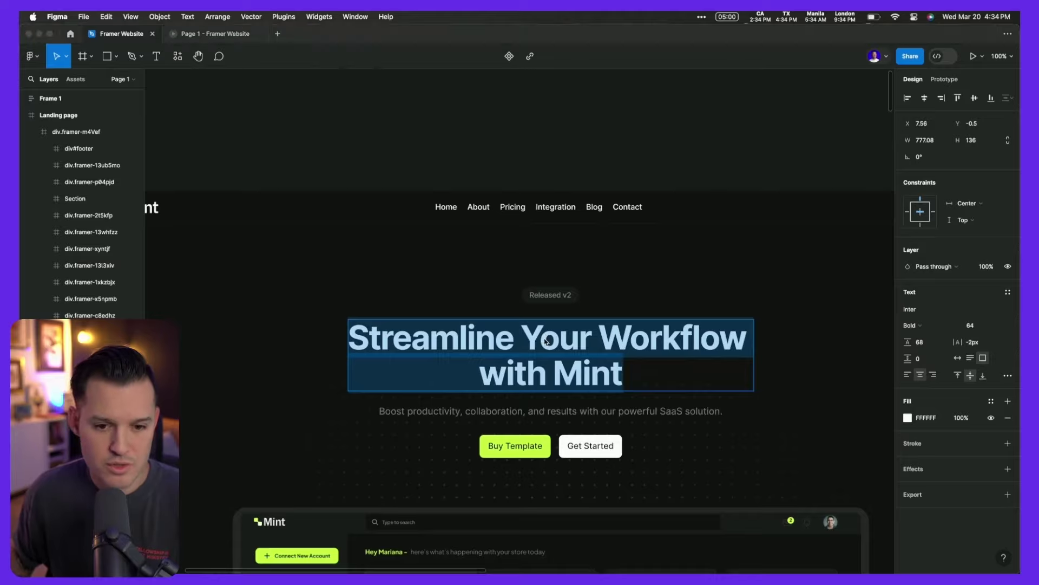
- Switch to Framer and replace the Headline 1 placeholder with "Streamline Your Workflow with Mint"
{"action": "key", "text": "ctrl+Right"}
{"action": "key", "text": "super+minus"}
{"action": "key", "text": "super+minus"}
{"action": "key", "text": "super+minus"}
{"action": "key", "text": "super+minus"}
{"action": "key", "text": "super+minus"}
{"action": "key", "text": "super+minus"}
{"action": "key", "text": "super+plus"}
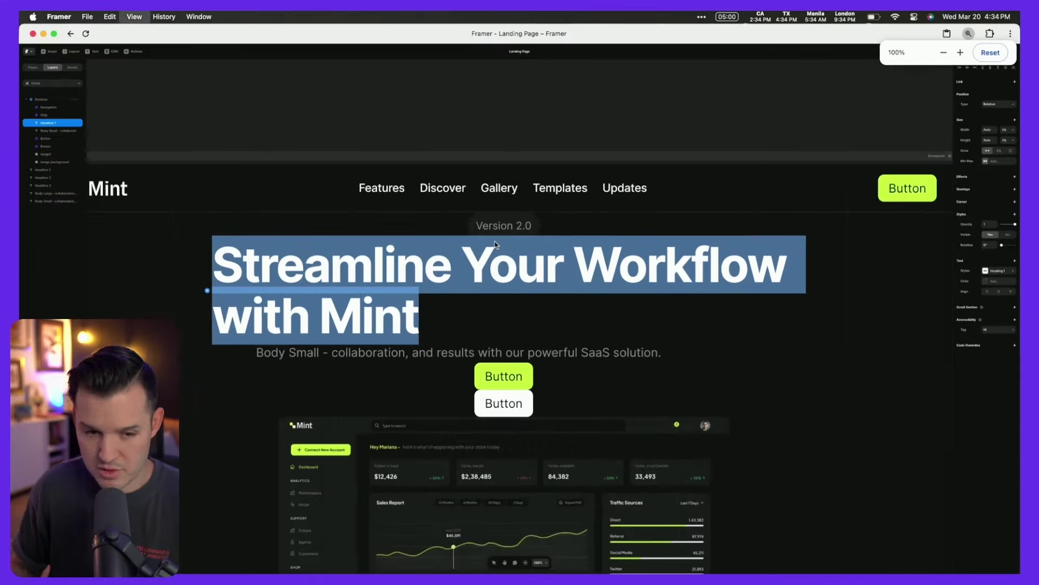
{"action": "key", "text": "super+0"}
{"action": "scroll", "coordinate": [494, 241], "scroll_direction": "down", "scroll_amount": 5}
{"action": "key", "text": "Escape"}
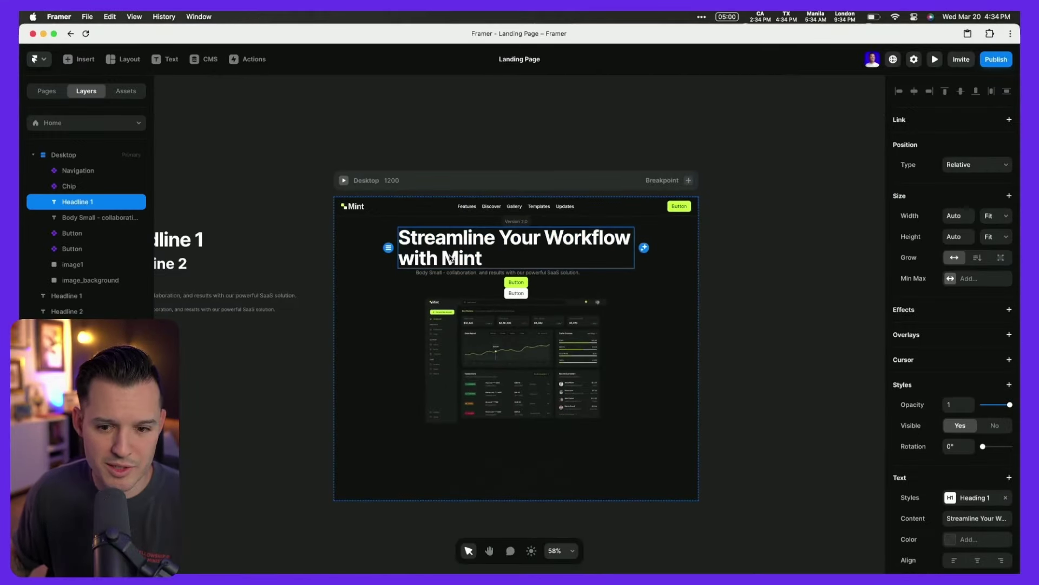
- Center-align the text of the hero headline
{"action": "scroll", "coordinate": [974, 357], "scroll_direction": "down", "scroll_amount": 3}
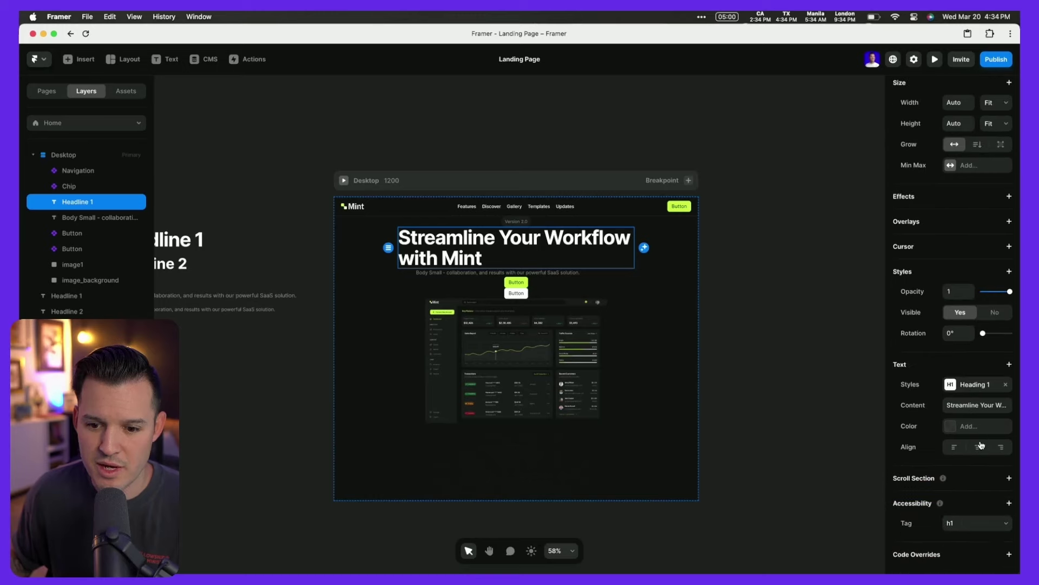
{"action": "left_click", "coordinate": [978, 447]}
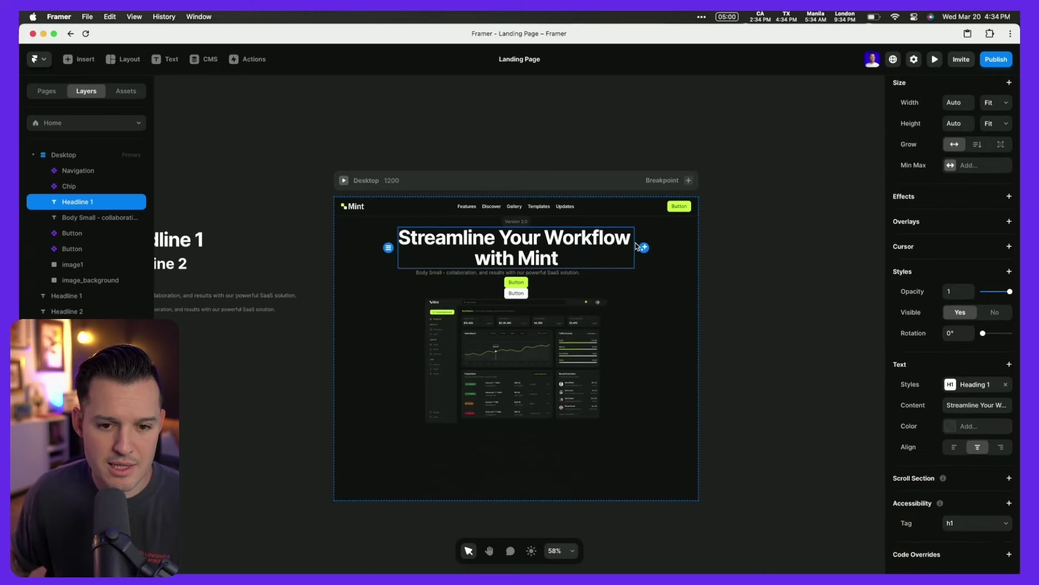
{"action": "left_click", "coordinate": [763, 252]}
- Copy the subtitle from Figma over the Framer body text below the headline: "Boost productivity, collaboration, and results with our powerful SaaS solution."
{"action": "key", "text": "super+Tab"}
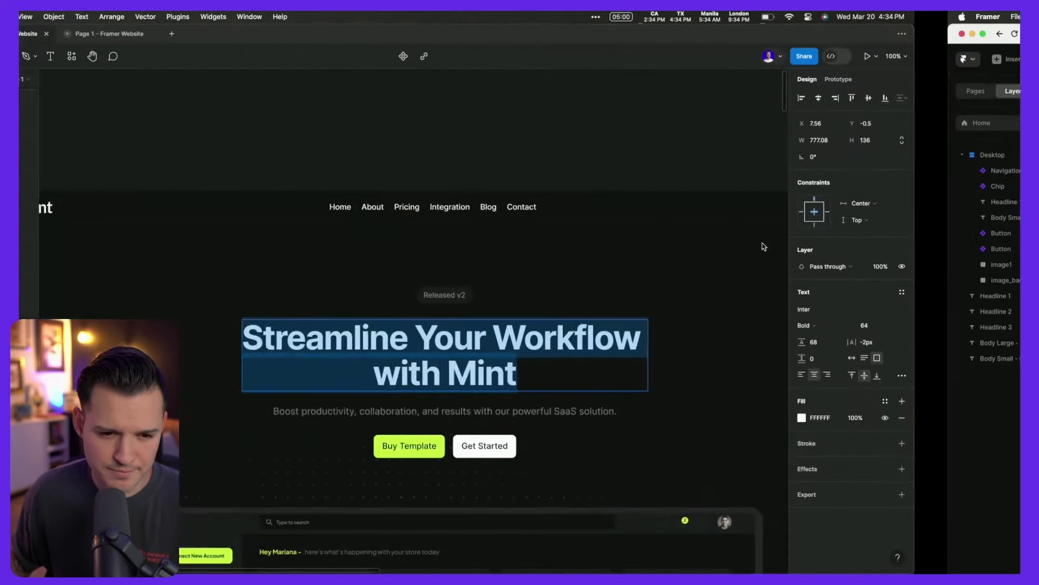
{"action": "left_click", "coordinate": [624, 412]}
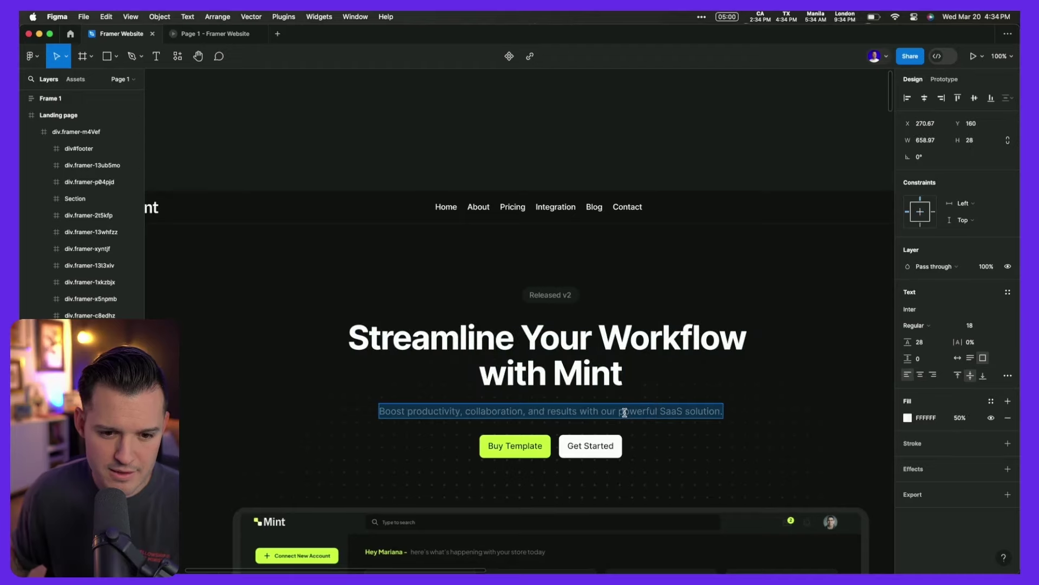
{"action": "key", "text": "super+Tab"}
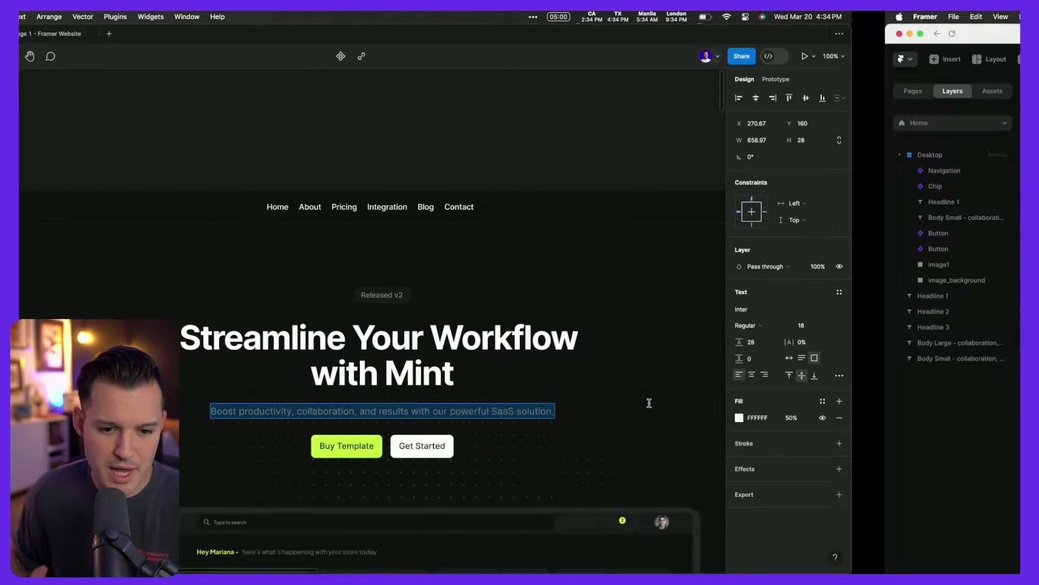
{"action": "scroll", "coordinate": [549, 280], "scroll_direction": "up", "scroll_amount": 5}
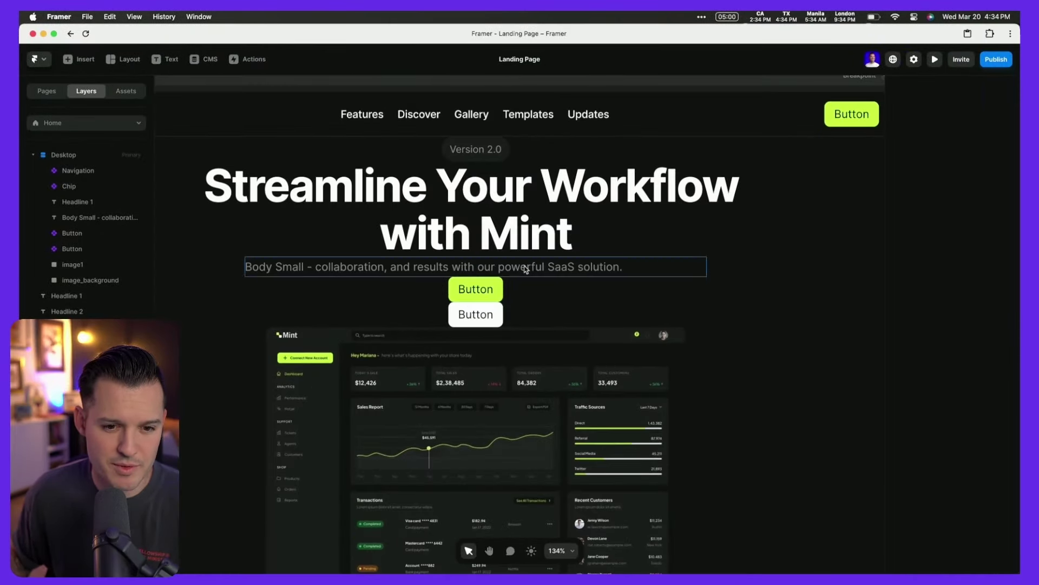
{"action": "double_click", "coordinate": [524, 266]}
{"action": "type", "text": "Boost productivity, collaboration, and results with our powerful SaaS solution."}
{"action": "left_click", "coordinate": [473, 294]}
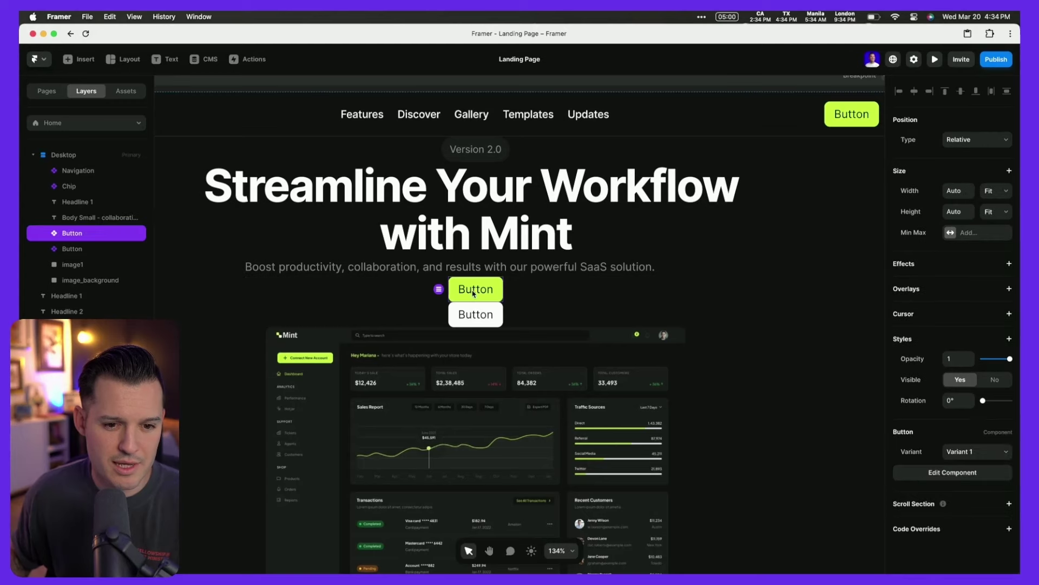
- Wrap the green and white hero buttons together in a stack and set its direction to horizontal
{"action": "double_click", "coordinate": [475, 293]}
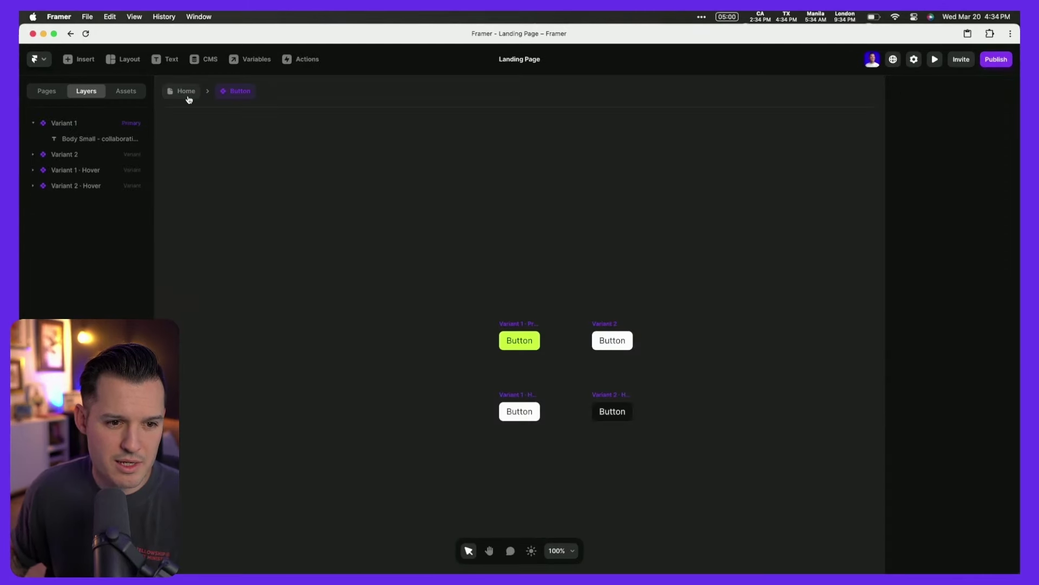
{"action": "left_click", "coordinate": [187, 94]}
{"action": "left_click", "coordinate": [496, 321]}
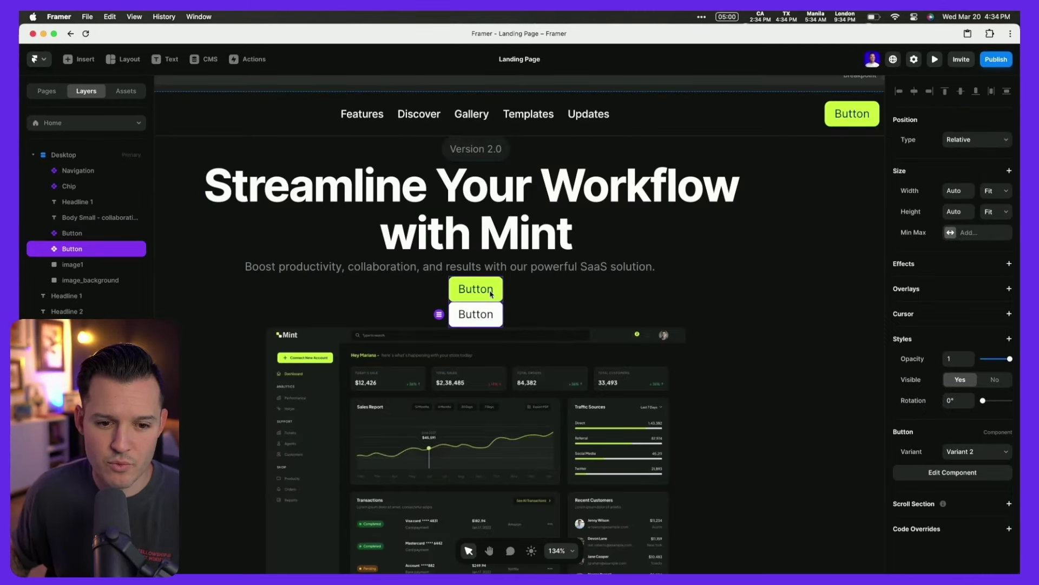
{"action": "left_click", "coordinate": [490, 291], "text": "shift"}
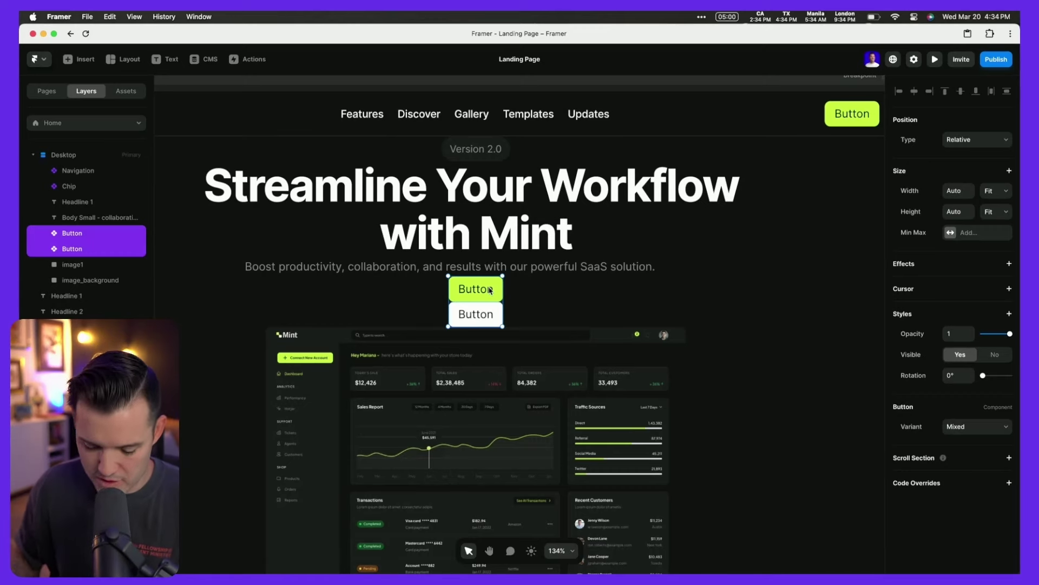
{"action": "left_click_drag", "start_coordinate": [490, 291], "coordinate": [490, 291]}
{"action": "key", "text": "super+Return"}
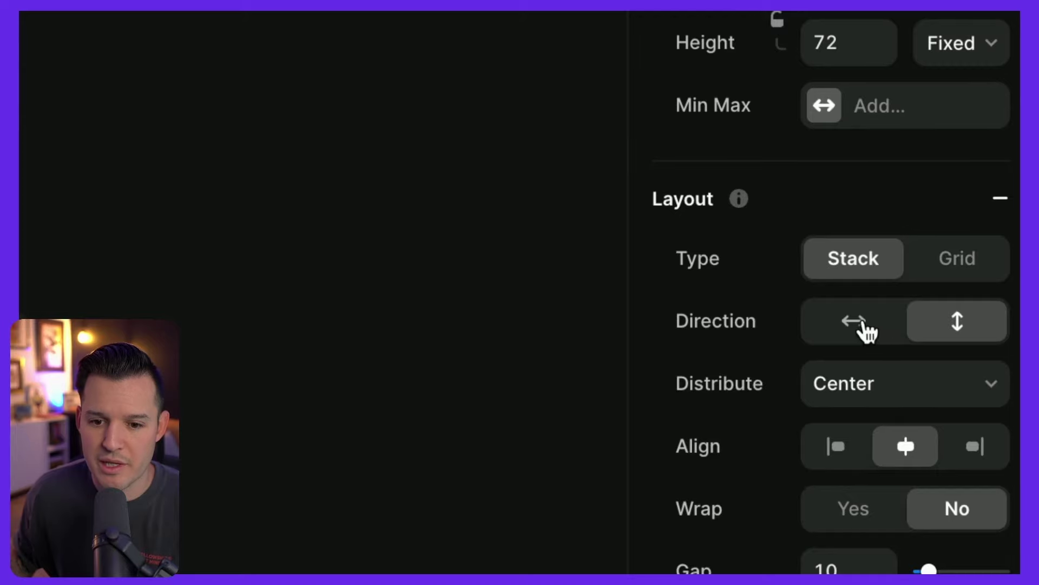
{"action": "left_click", "coordinate": [865, 325]}
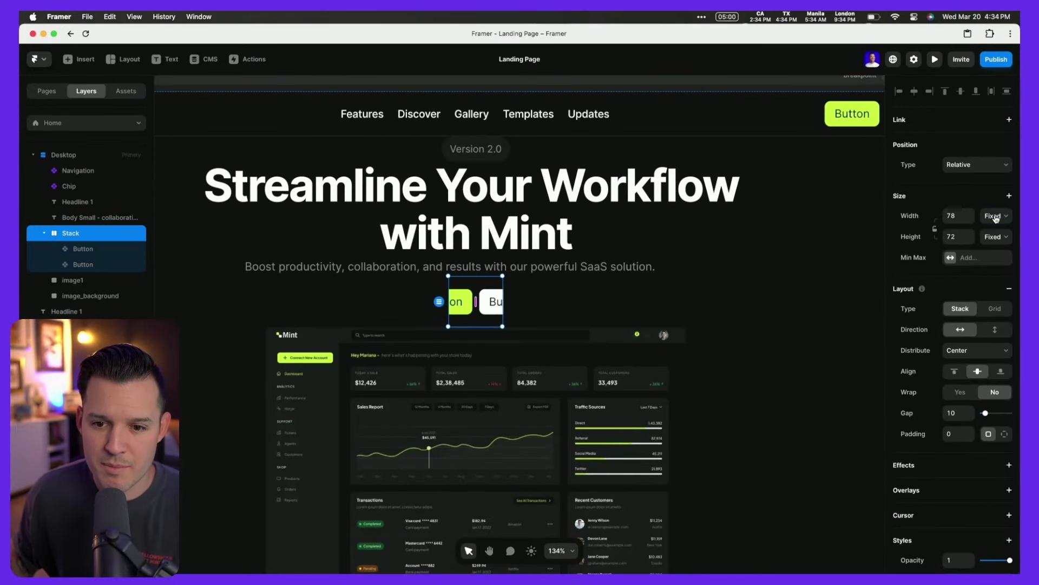
- Set both the width and the height of the button stack to Fit
{"action": "left_click", "coordinate": [996, 218]}
{"action": "left_click", "coordinate": [1000, 254]}
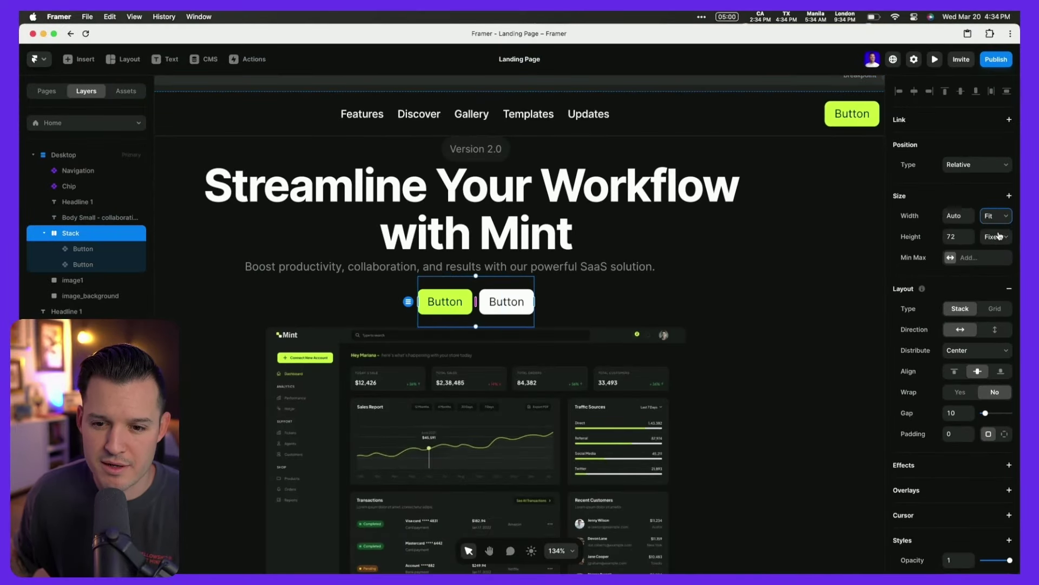
{"action": "left_click", "coordinate": [999, 236]}
{"action": "left_click", "coordinate": [1005, 274]}
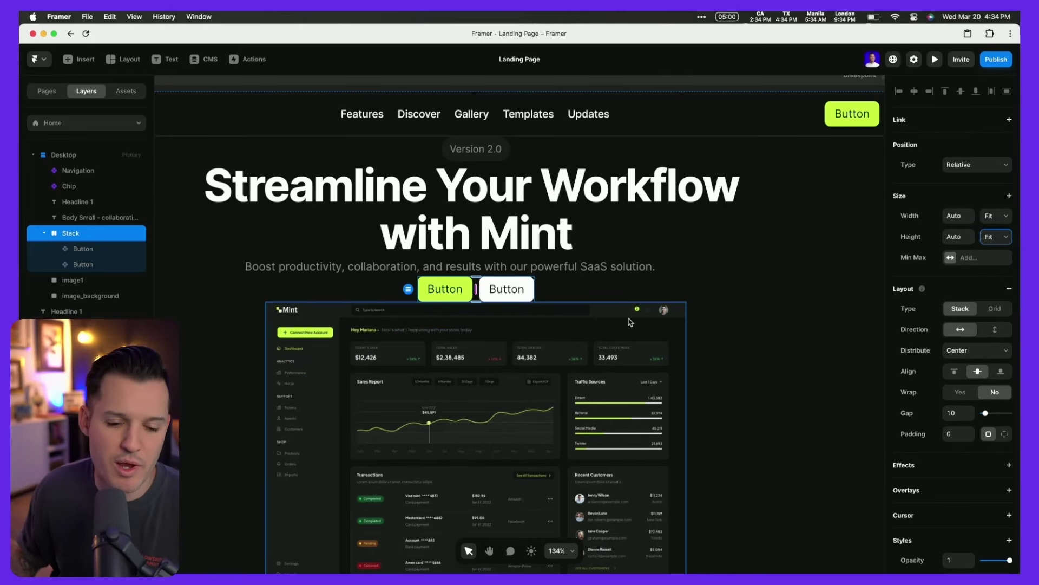
- In the Button component, create a plain text variable named "Label" for the content of Variant 1's text
{"action": "left_click", "coordinate": [457, 292]}
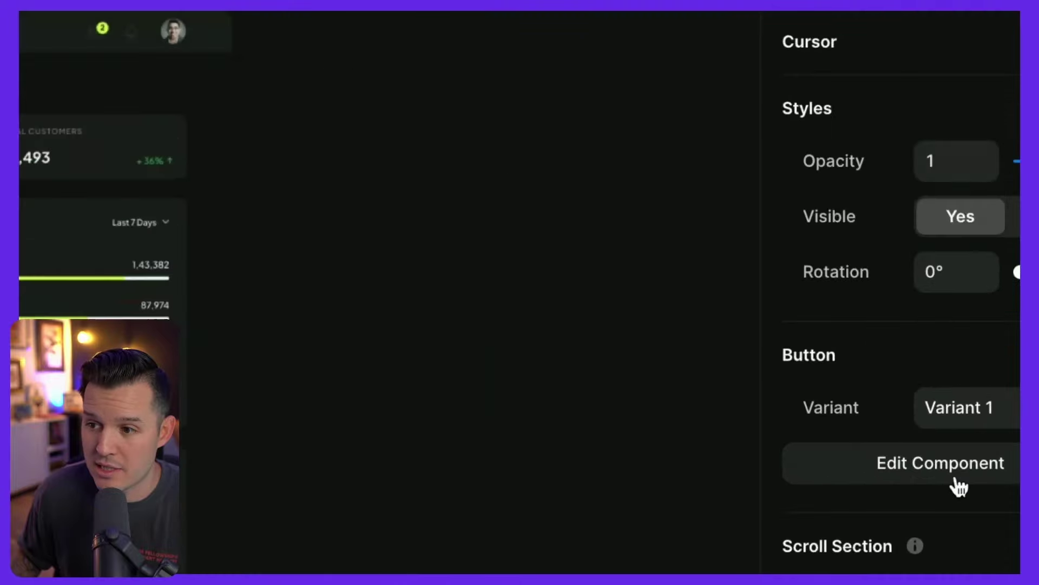
{"action": "left_click", "coordinate": [951, 479]}
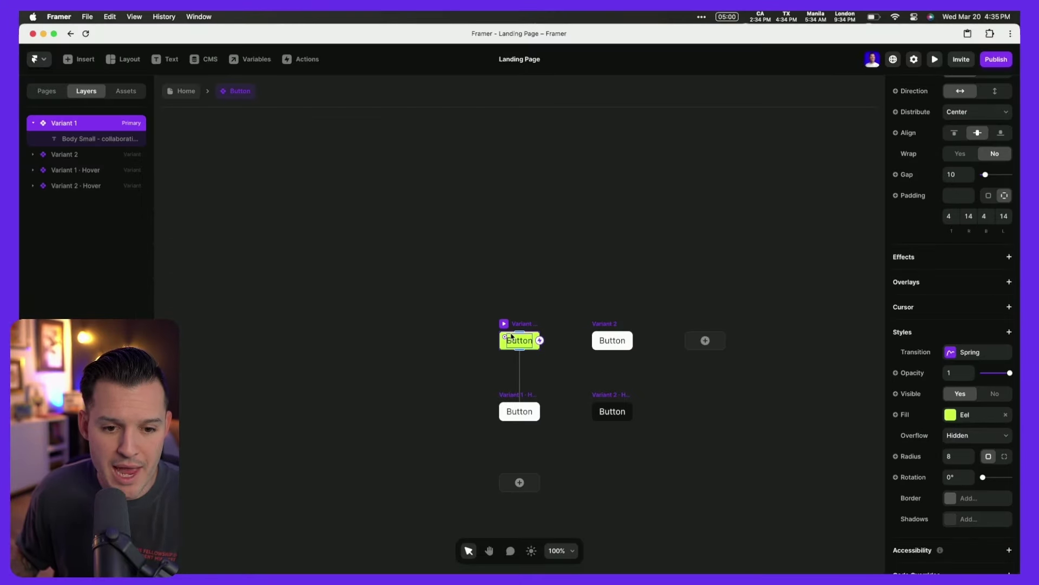
{"action": "scroll", "coordinate": [511, 336], "scroll_direction": "up", "scroll_amount": 10}
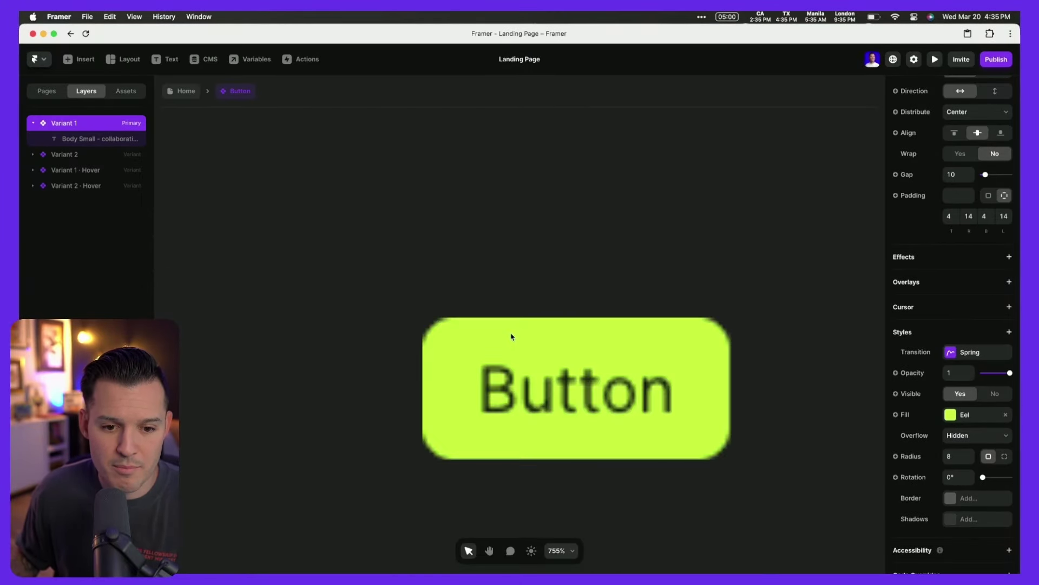
{"action": "left_click_drag", "start_coordinate": [592, 281], "coordinate": [429, 156]}
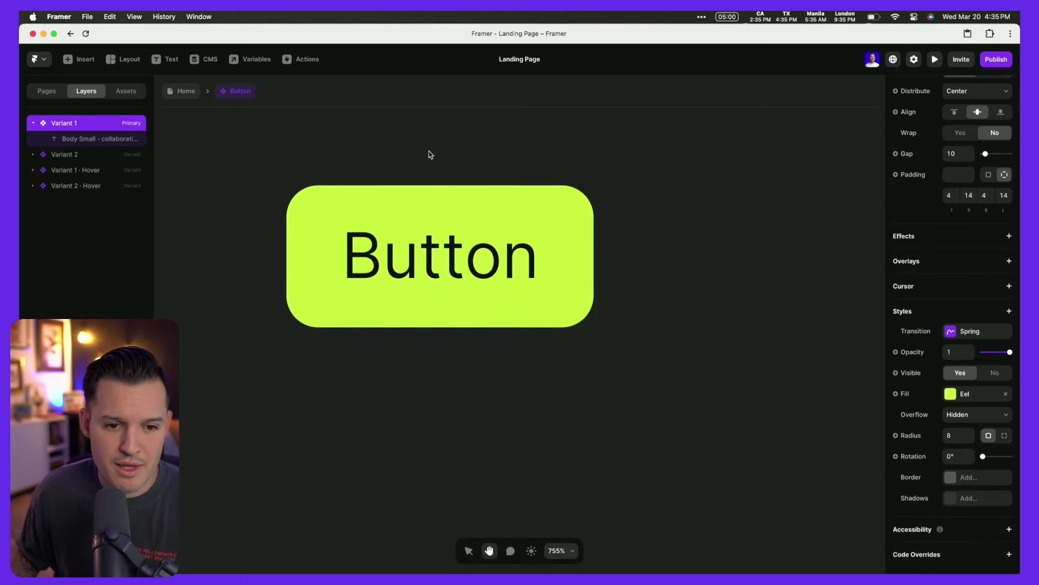
{"action": "left_click", "coordinate": [409, 255]}
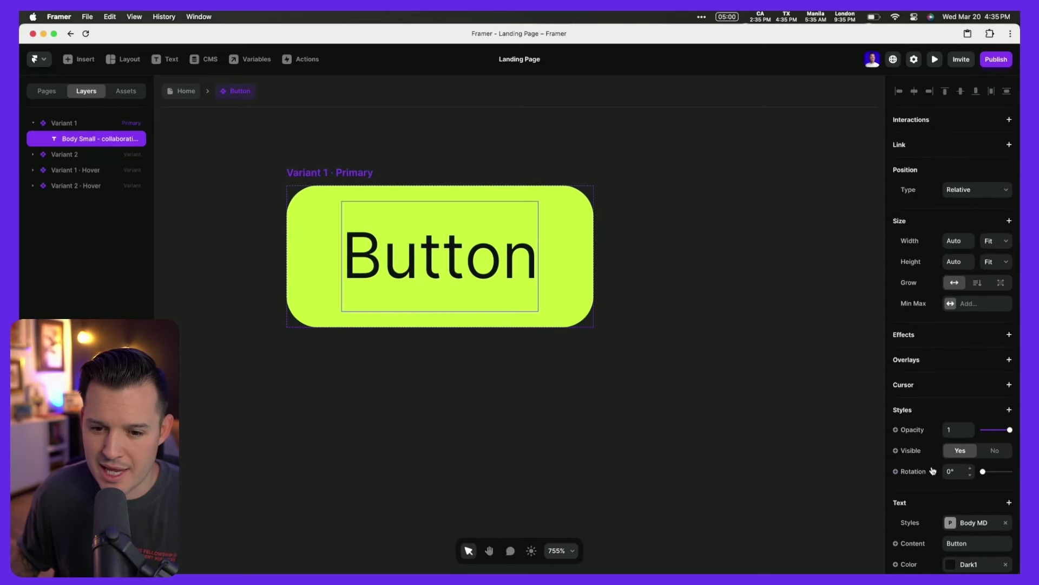
{"action": "scroll", "coordinate": [933, 470], "scroll_direction": "down", "scroll_amount": 4}
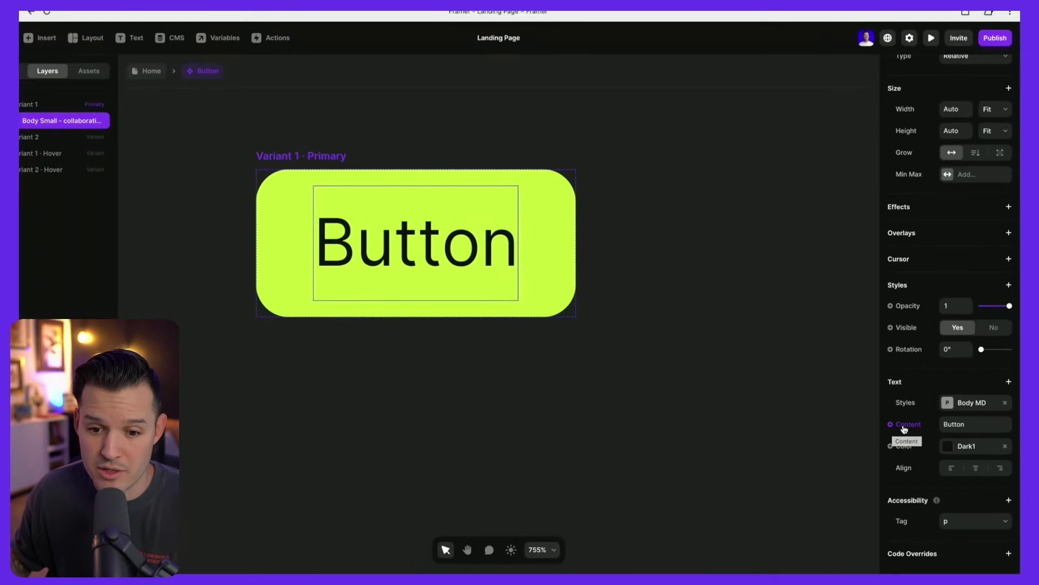
{"action": "left_click", "coordinate": [904, 427]}
{"action": "mouse_move", "coordinate": [913, 441]}
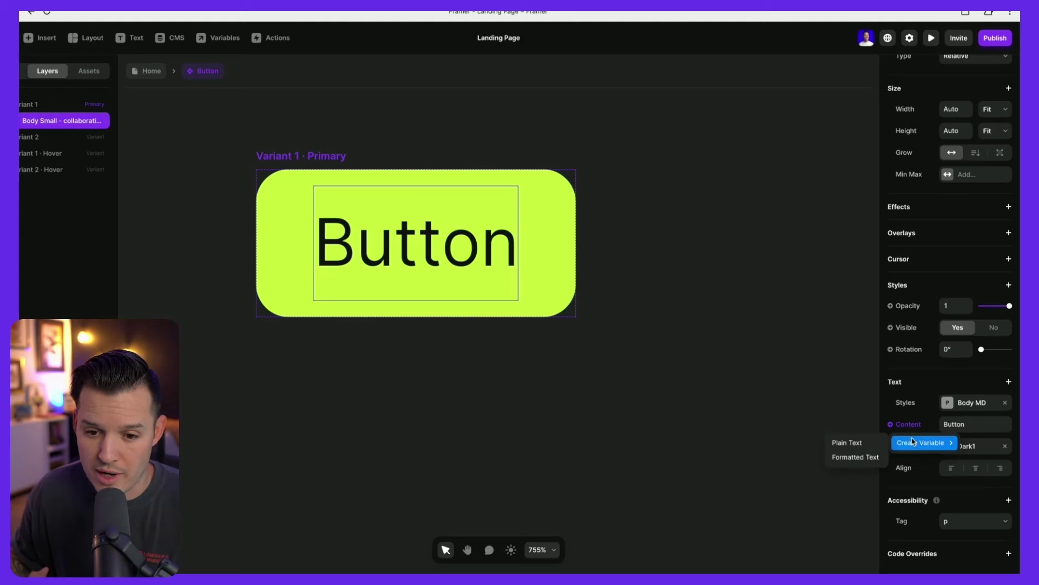
{"action": "left_click", "coordinate": [853, 442]}
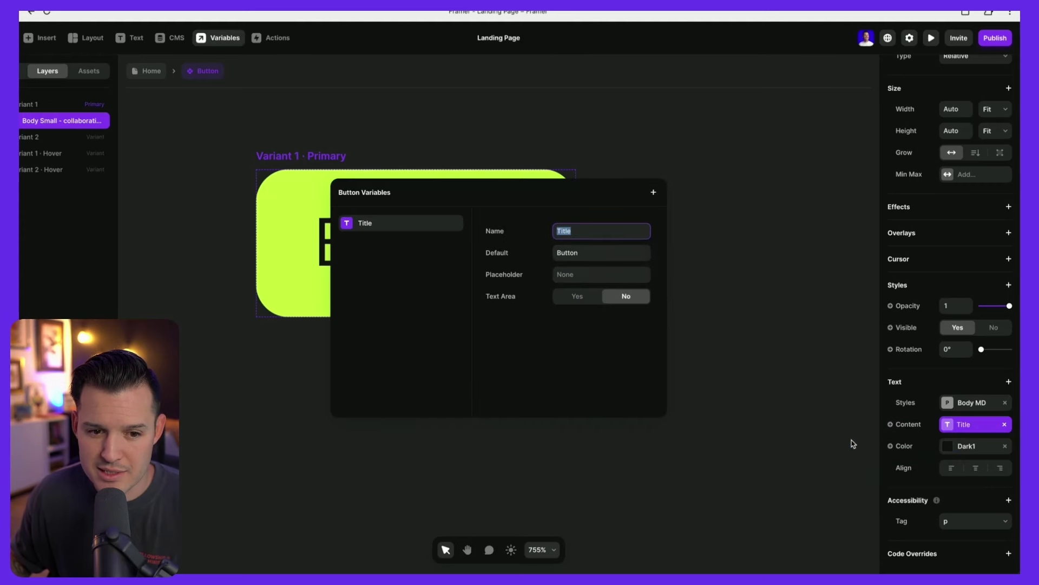
{"action": "type", "text": "Label"}
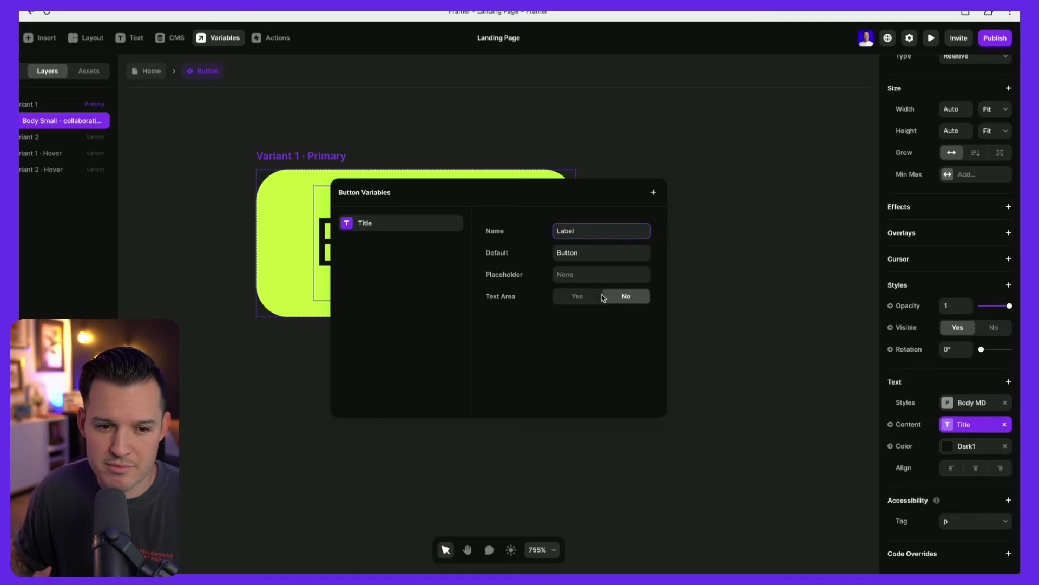
{"action": "left_click", "coordinate": [617, 151]}
- Return to the Home page and set the green hero button's label to "Buy Me"
{"action": "scroll", "coordinate": [717, 195], "scroll_direction": "up", "scroll_amount": 3}
{"action": "scroll", "coordinate": [328, 123], "scroll_direction": "down", "scroll_amount": 10}
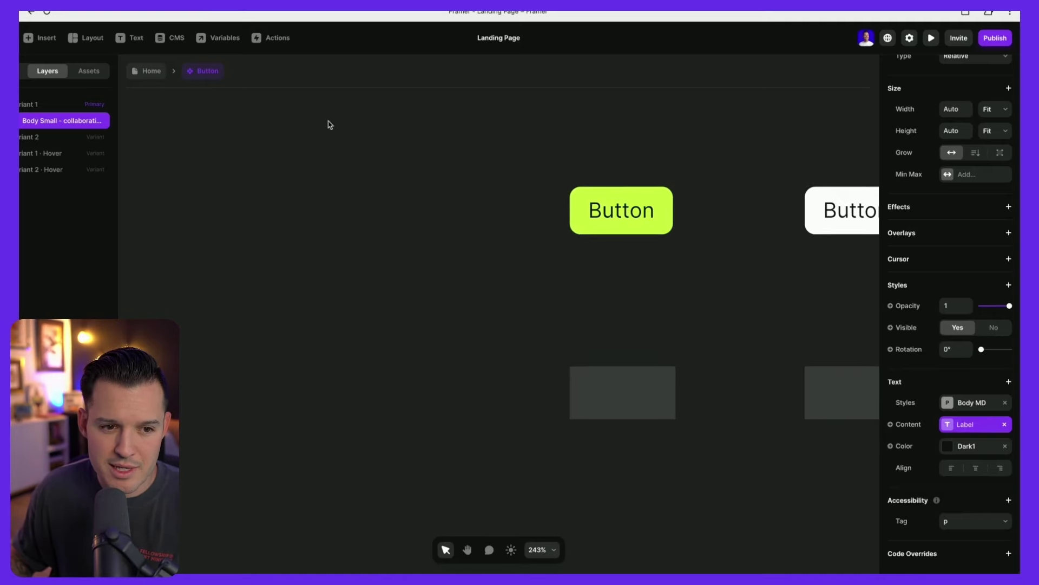
{"action": "left_click", "coordinate": [150, 73]}
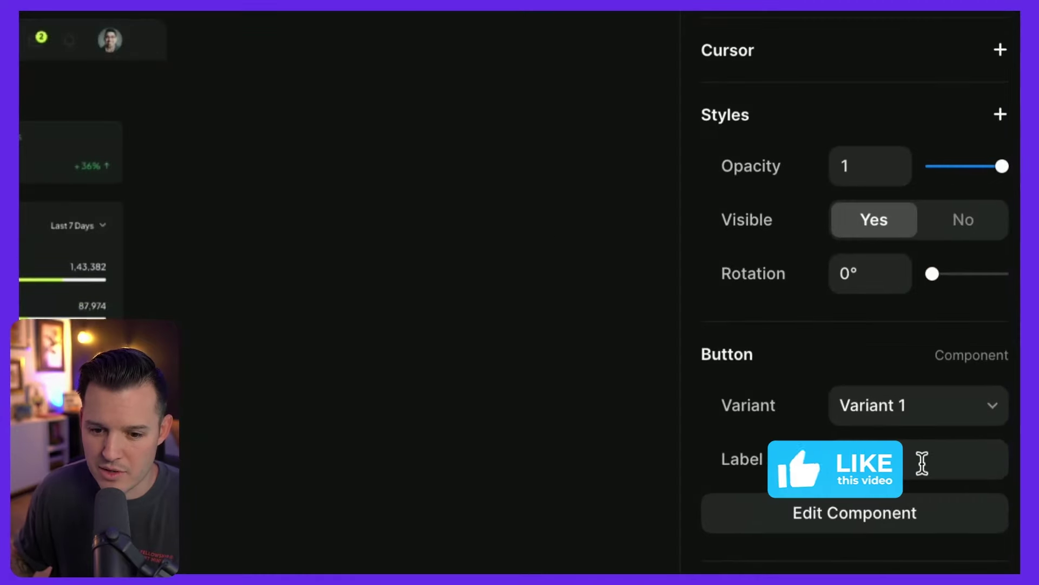
{"action": "left_click", "coordinate": [922, 462]}
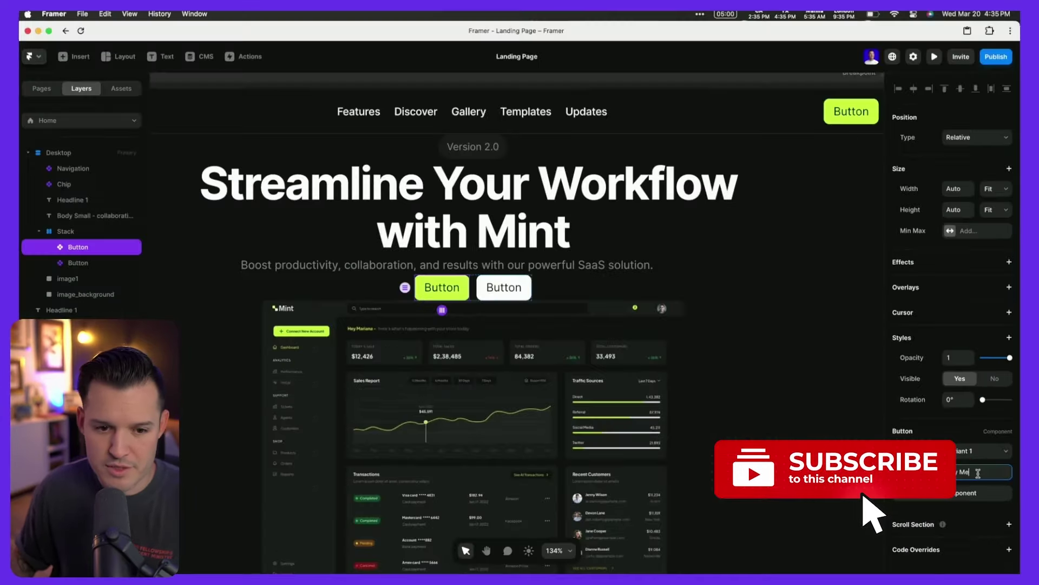
{"action": "type", "text": "Buy Me"}
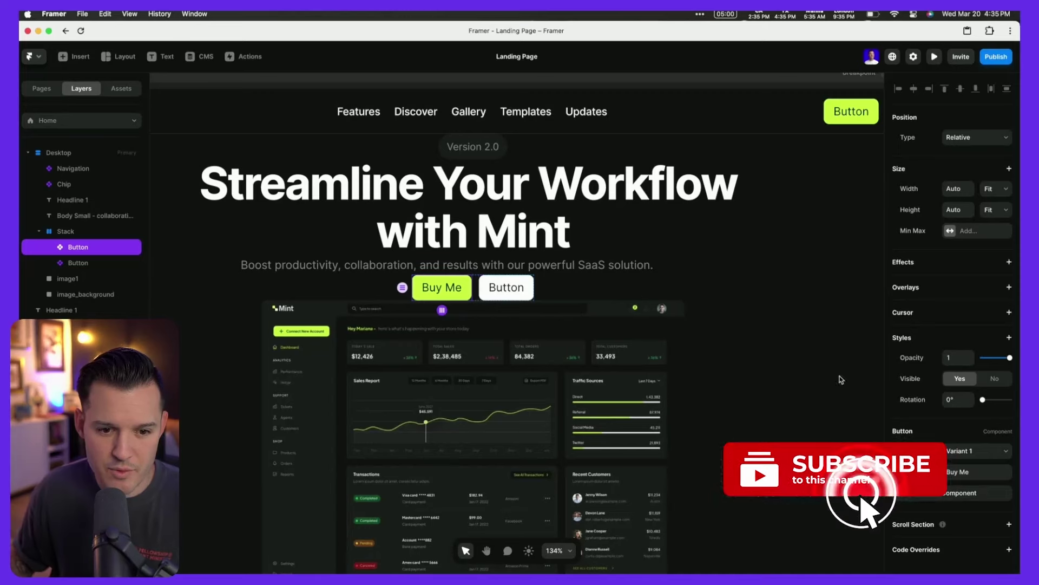
- Set the white hero button's label to "Learn More"
{"action": "left_click", "coordinate": [520, 291]}
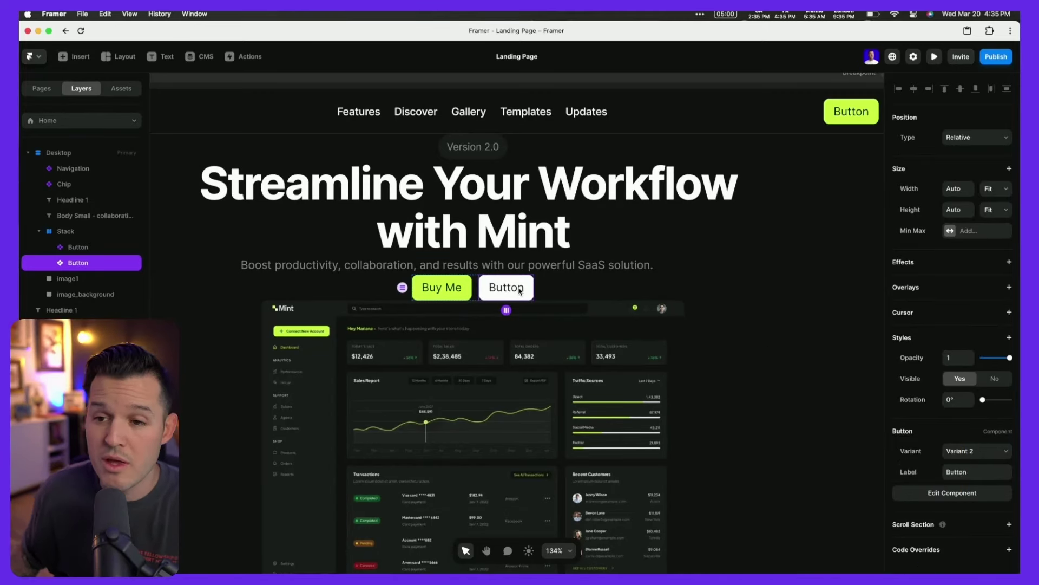
{"action": "left_click", "coordinate": [1002, 474]}
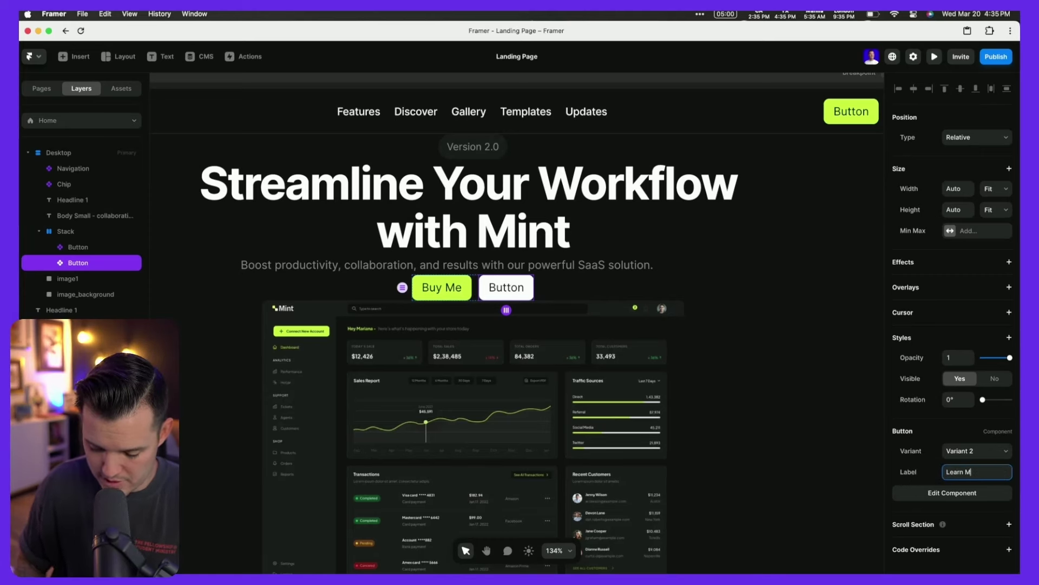
{"action": "key", "text": "Return"}
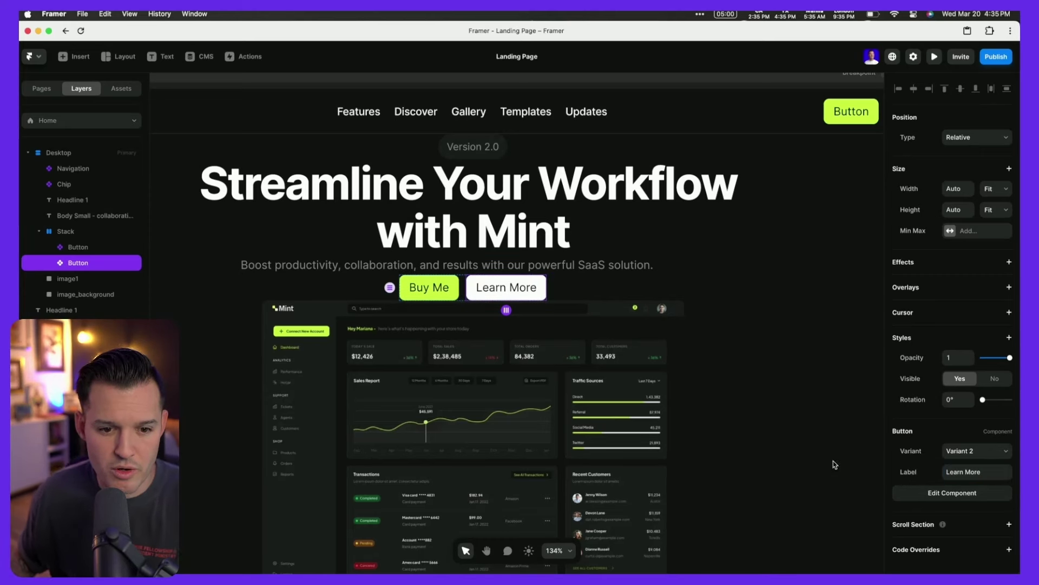
{"action": "left_click", "coordinate": [778, 459]}
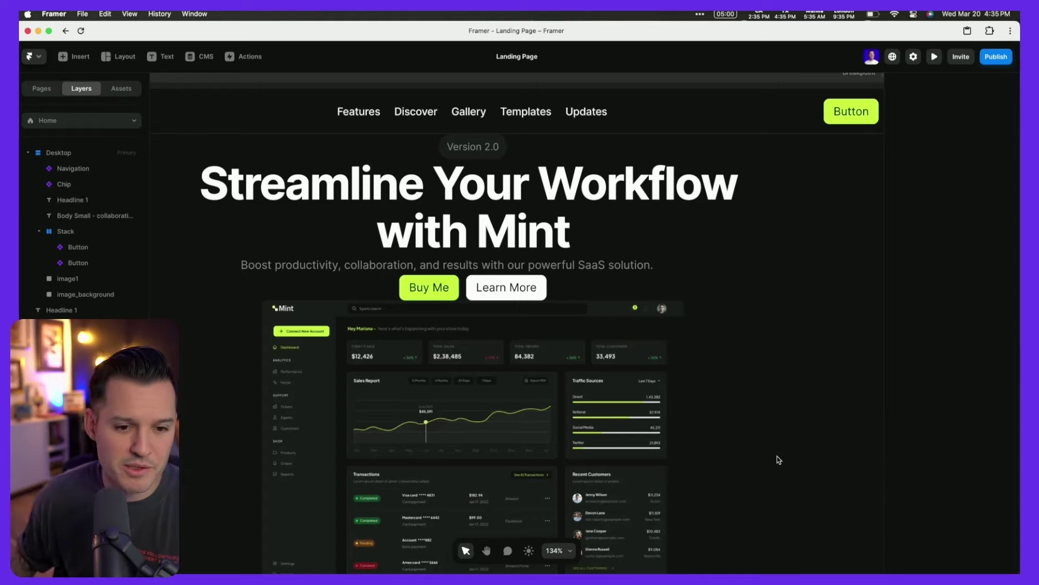
- Rename the stack holding the chip, headline, sub headline and button group as "Container" and collapse it in the layer list
{"action": "scroll", "coordinate": [762, 420], "scroll_direction": "up", "scroll_amount": 2}
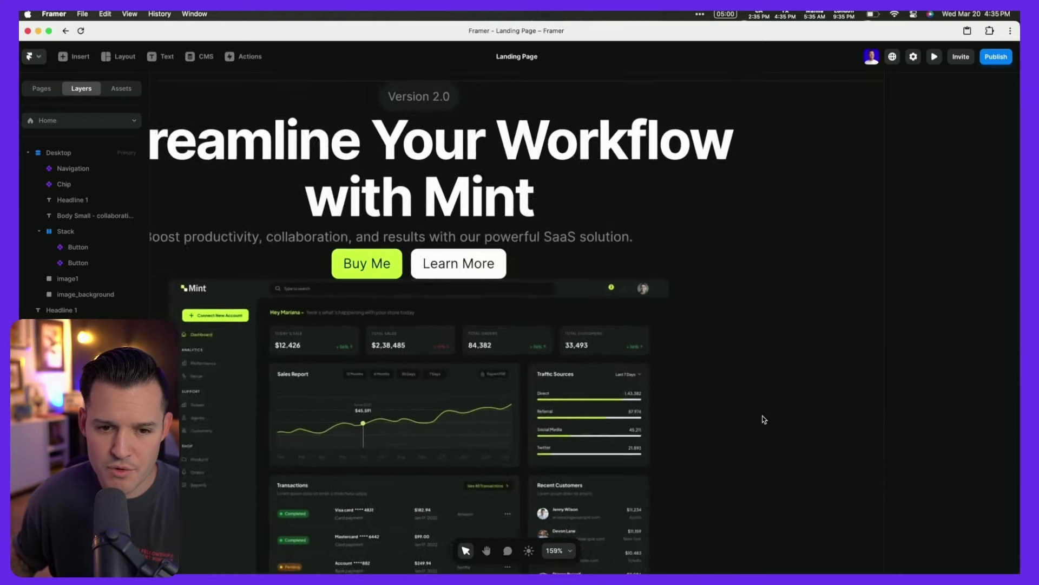
{"action": "scroll", "coordinate": [762, 420], "scroll_direction": "down", "scroll_amount": 5}
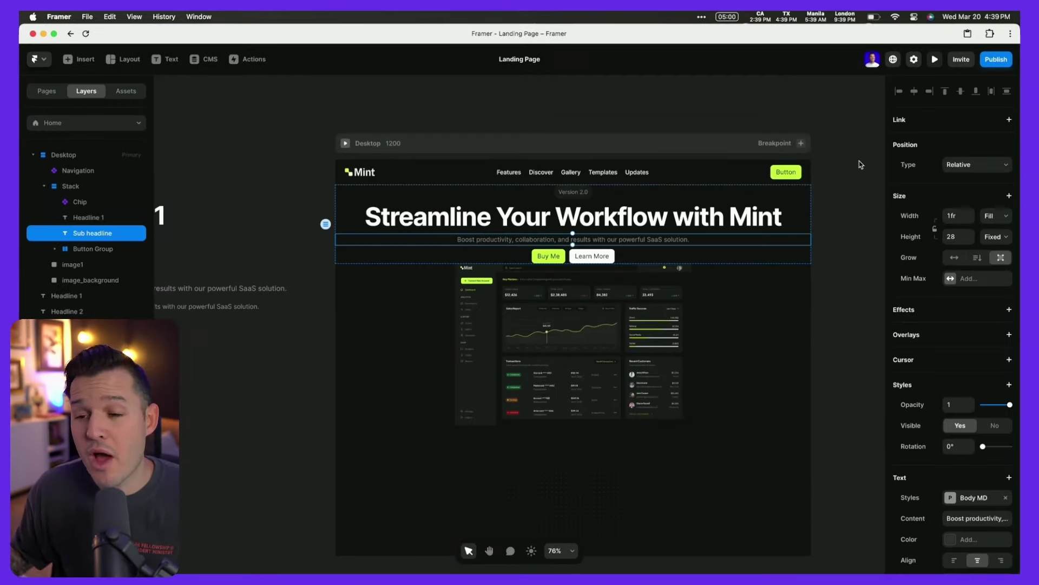
{"action": "left_click", "coordinate": [461, 114]}
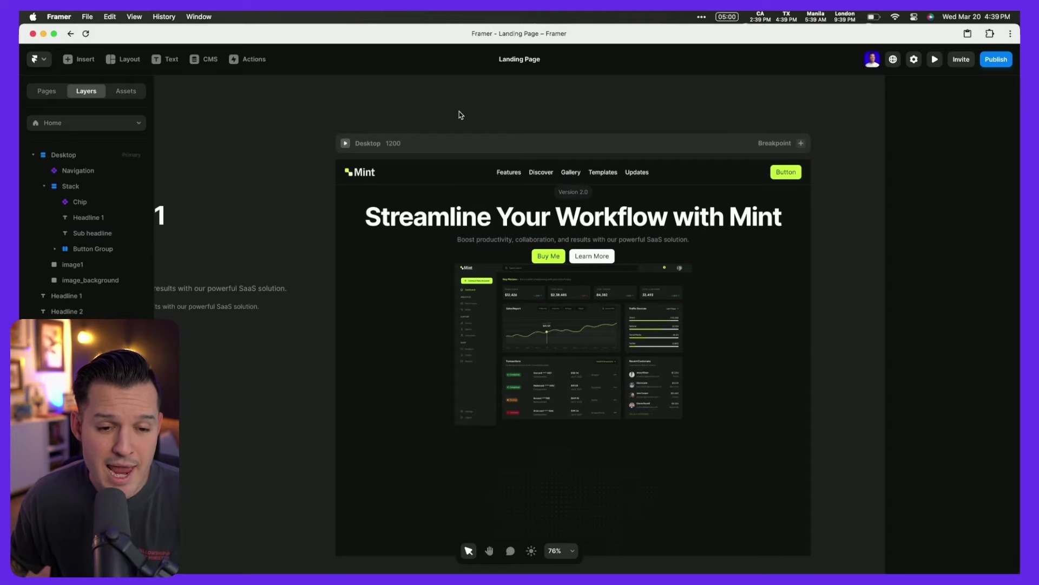
{"action": "left_click", "coordinate": [406, 203]}
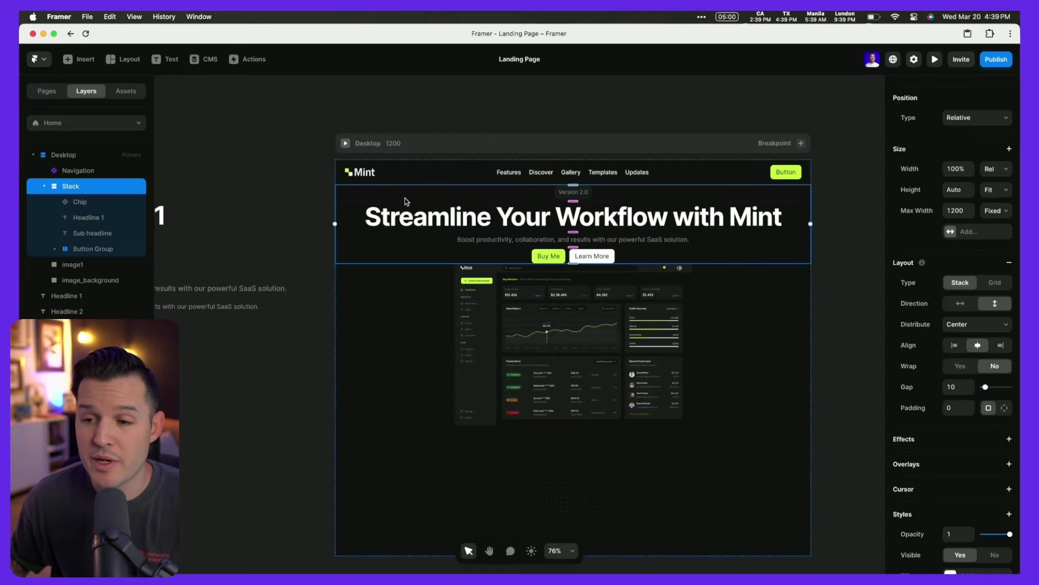
{"action": "scroll", "coordinate": [674, 259], "scroll_direction": "up", "scroll_amount": 3}
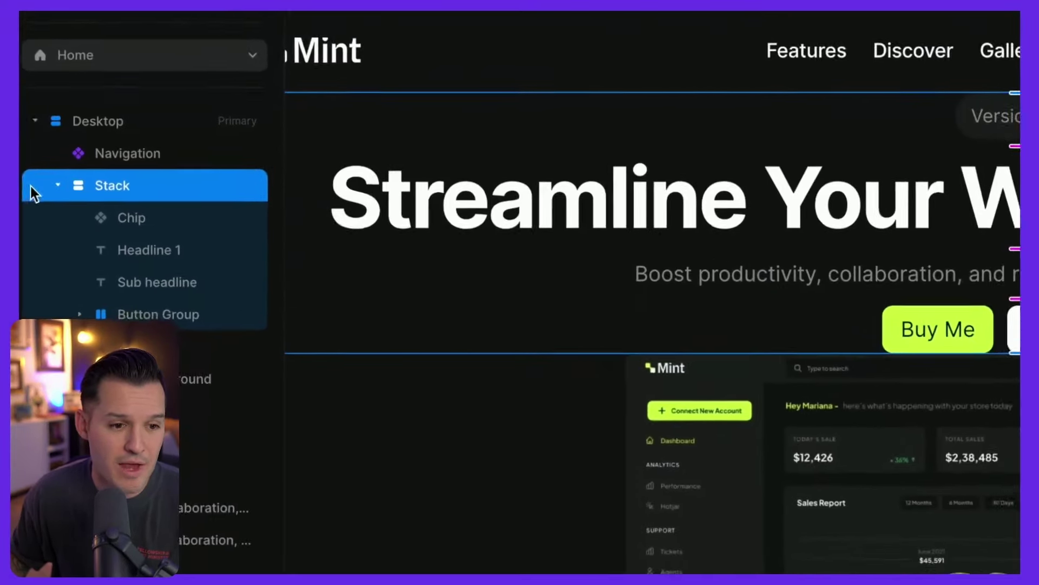
{"action": "double_click", "coordinate": [68, 186]}
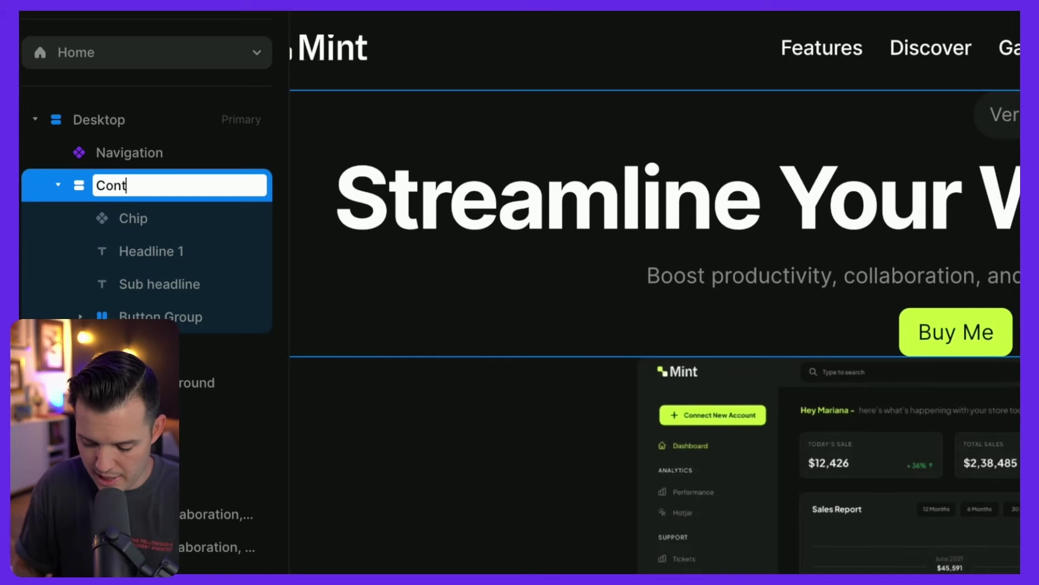
{"action": "type", "text": "Container"}
{"action": "key", "text": "Return"}
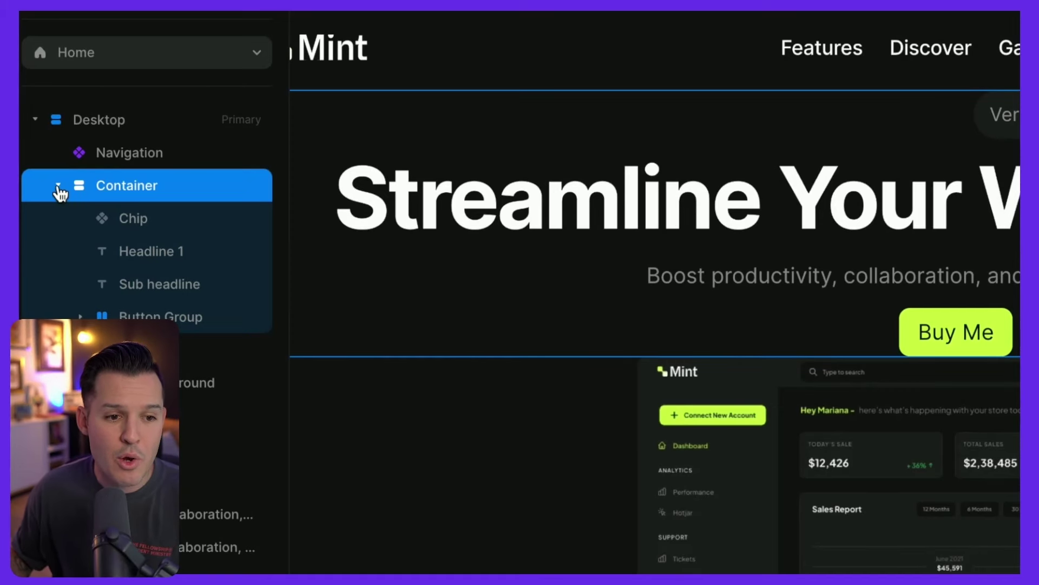
{"action": "left_click", "coordinate": [57, 187]}
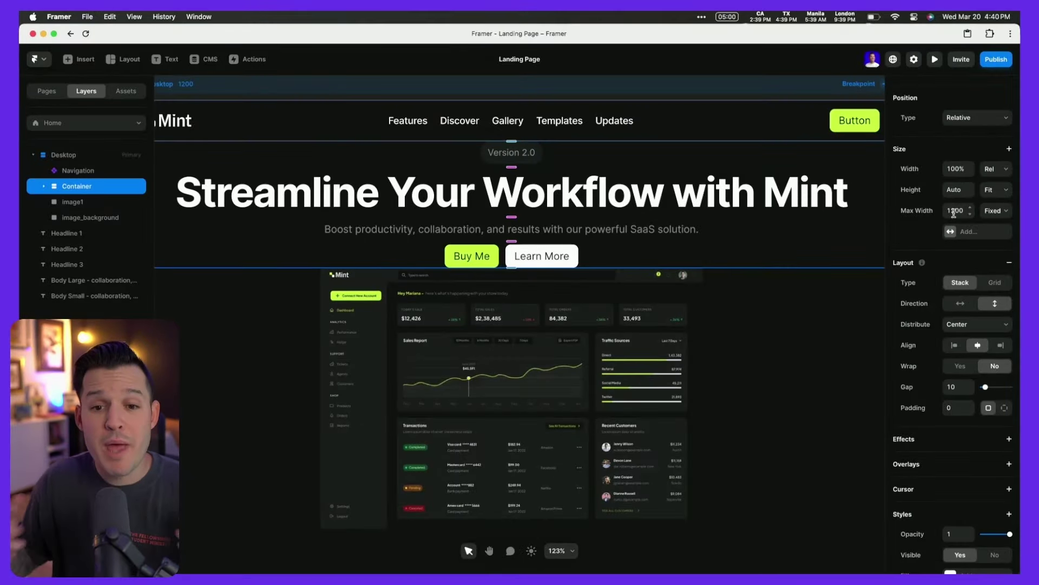
- Break the hero headline so "with Mint" sits on its own second line and select the surrounding Container
{"action": "scroll", "coordinate": [801, 242], "scroll_direction": "down", "scroll_amount": 5}
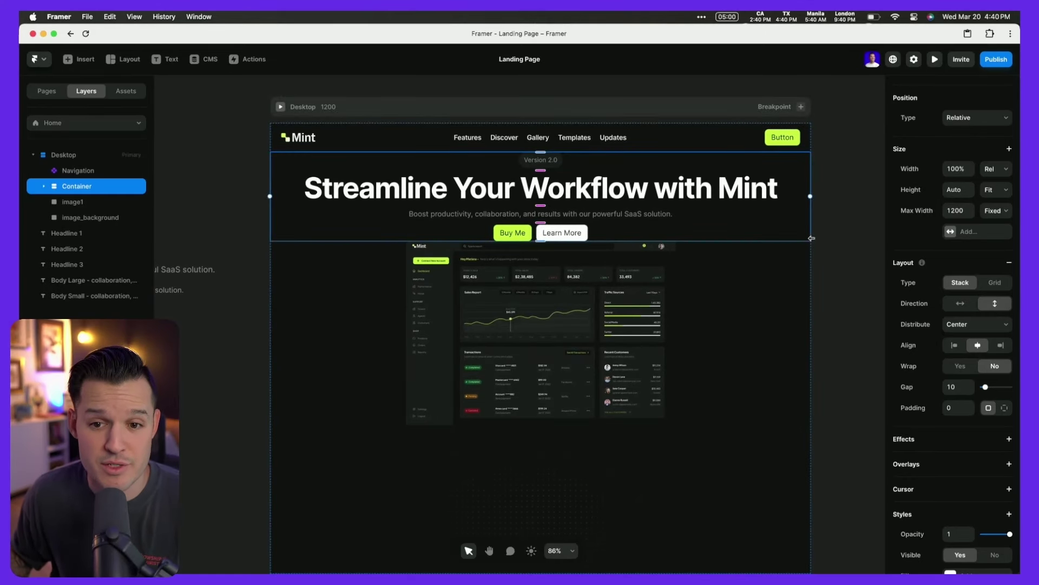
{"action": "double_click", "coordinate": [642, 201]}
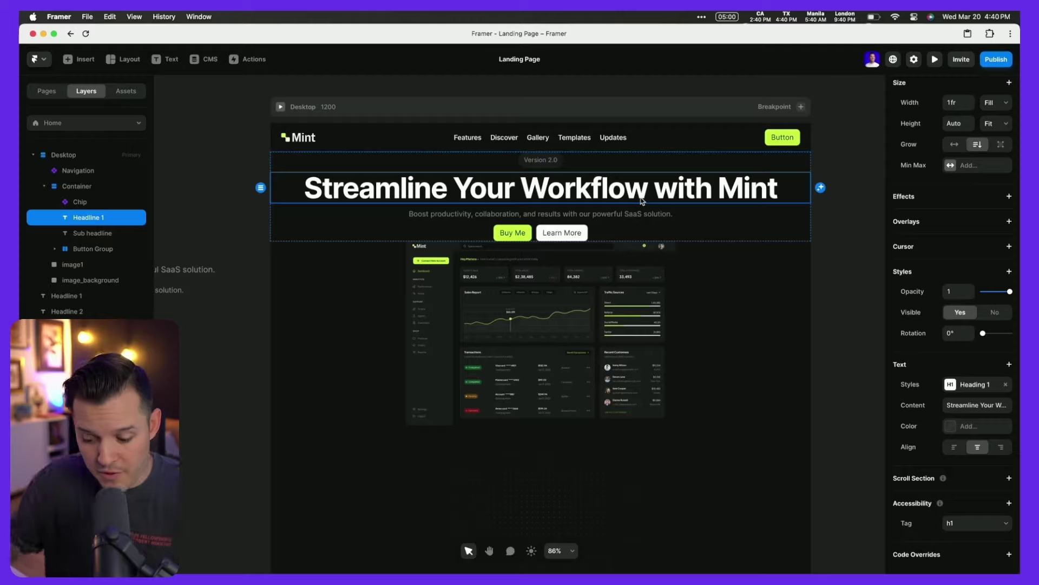
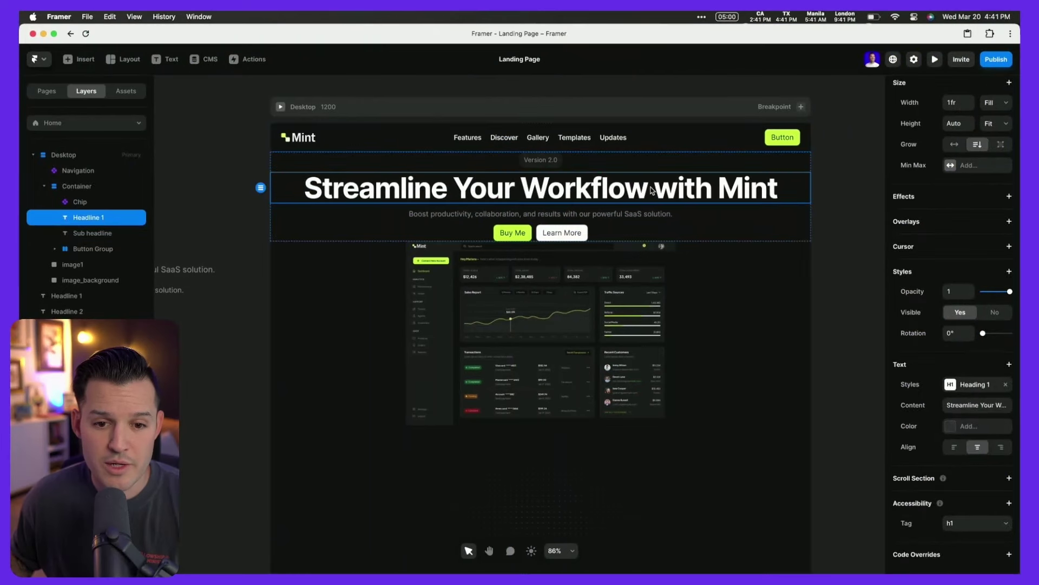
{"action": "double_click", "coordinate": [733, 187]}
{"action": "left_click_drag", "start_coordinate": [778, 188], "coordinate": [655, 187]}
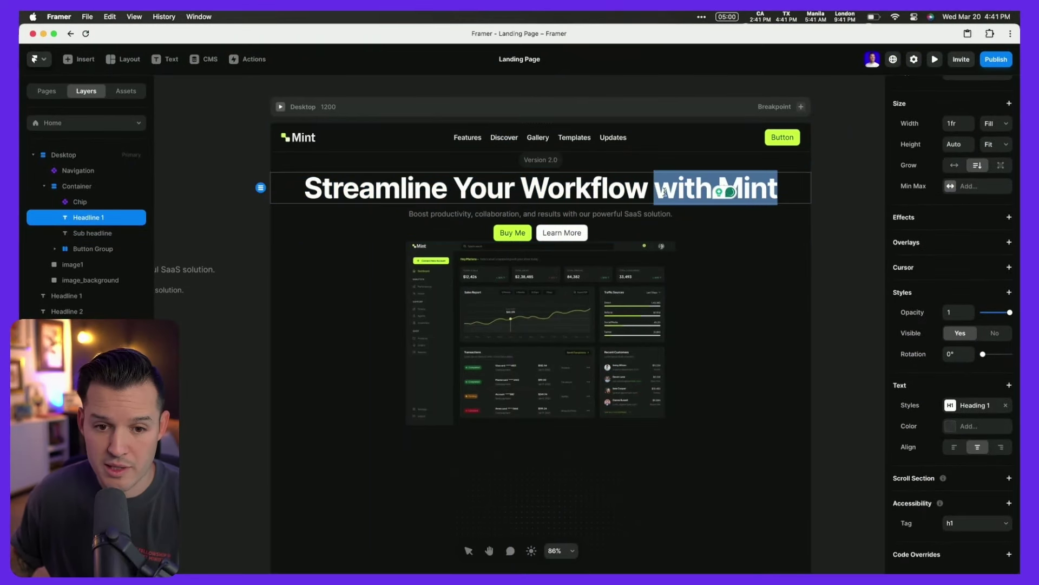
{"action": "left_click", "coordinate": [655, 189]}
{"action": "key", "text": "BackSpace"}
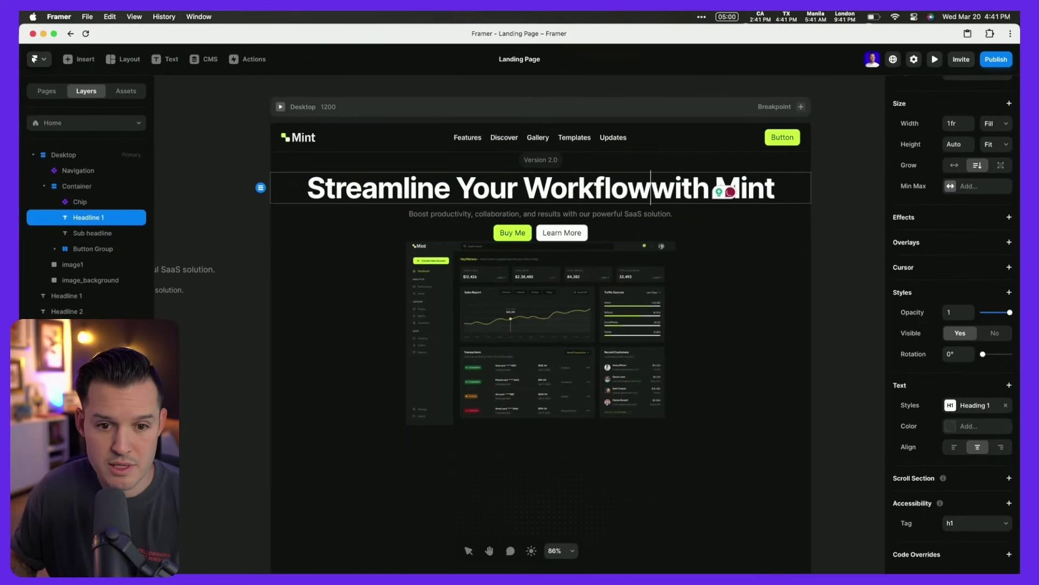
{"action": "key", "text": "Return"}
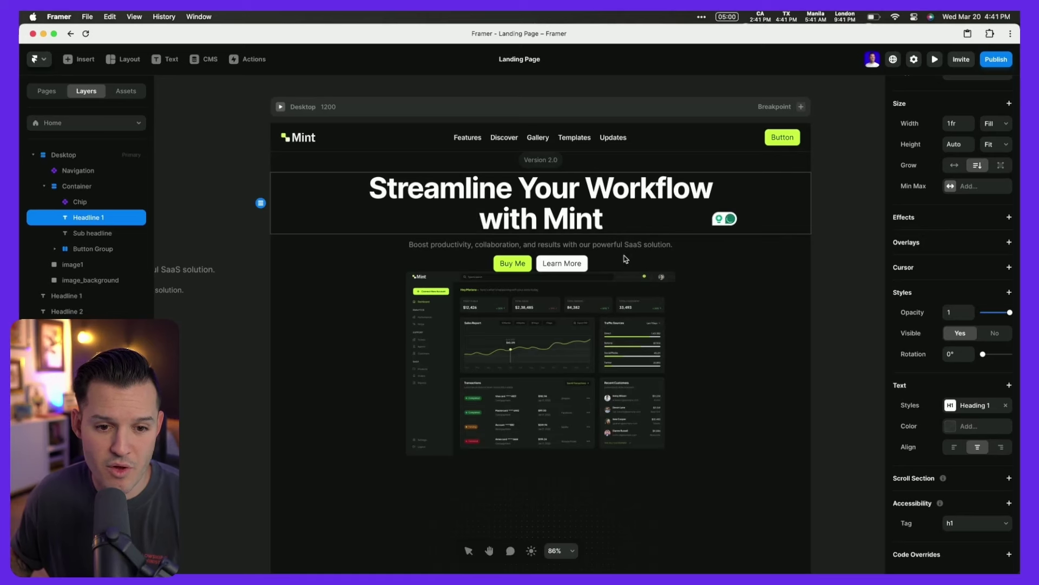
{"action": "key", "text": "Escape"}
{"action": "key", "text": "Escape"}
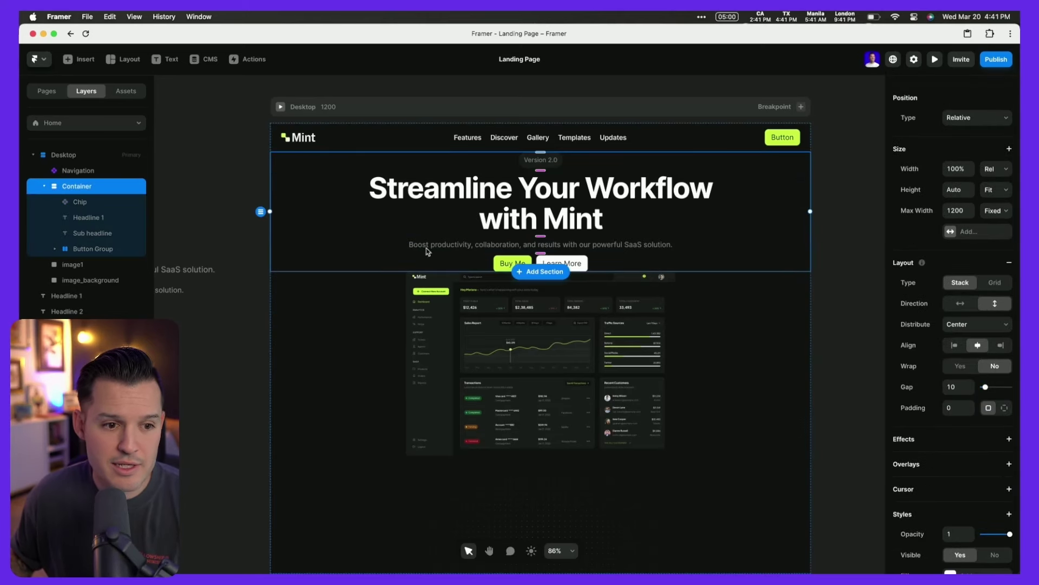
- Switch the Container to individual side padding and set the top and bottom padding to 100
{"action": "left_click", "coordinate": [1005, 409]}
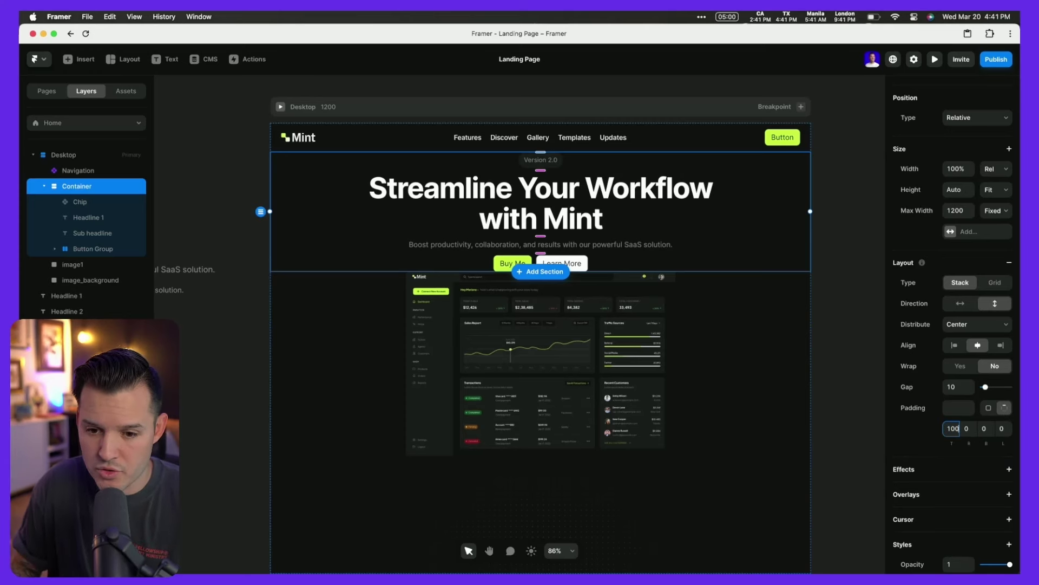
{"action": "type", "text": "100"}
{"action": "key", "text": "Tab"}
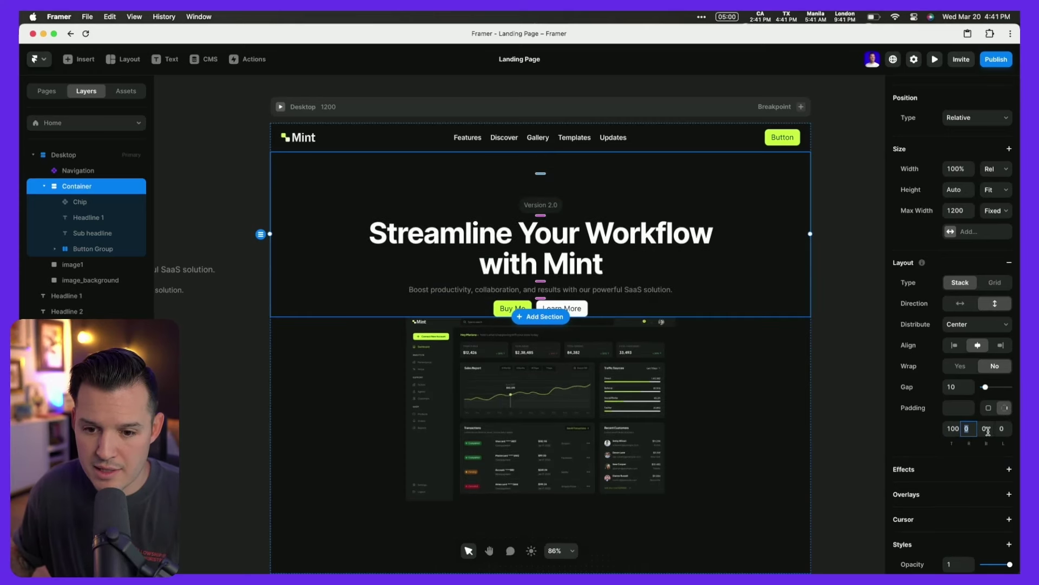
{"action": "type", "text": "100"}
{"action": "key", "text": "Tab"}
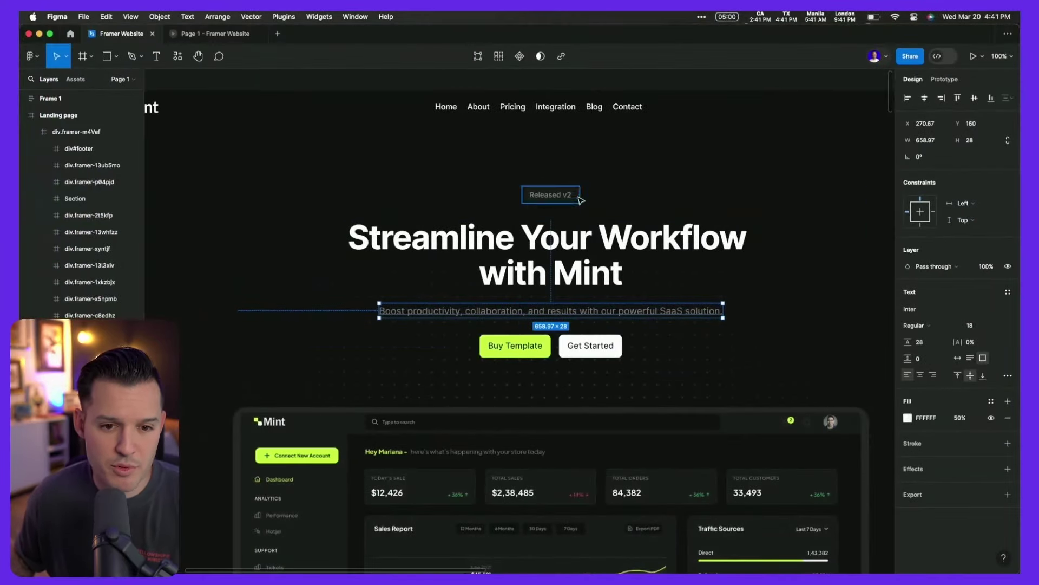
- Check the hero frame's spacing in the Figma design and set the Container's top and bottom padding in Framer to 120
{"action": "left_click", "coordinate": [583, 180]}
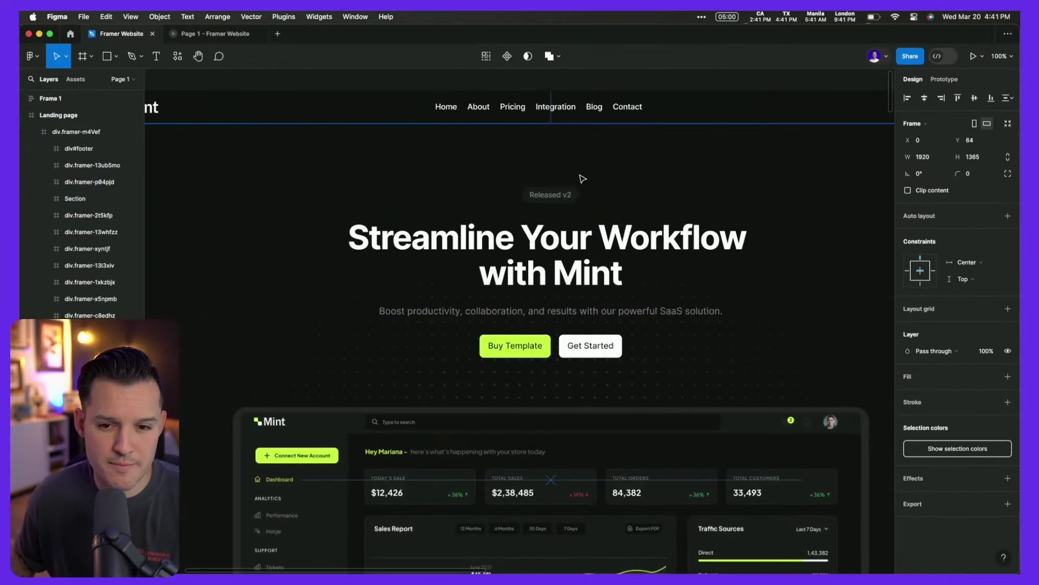
{"action": "left_click", "coordinate": [544, 198]}
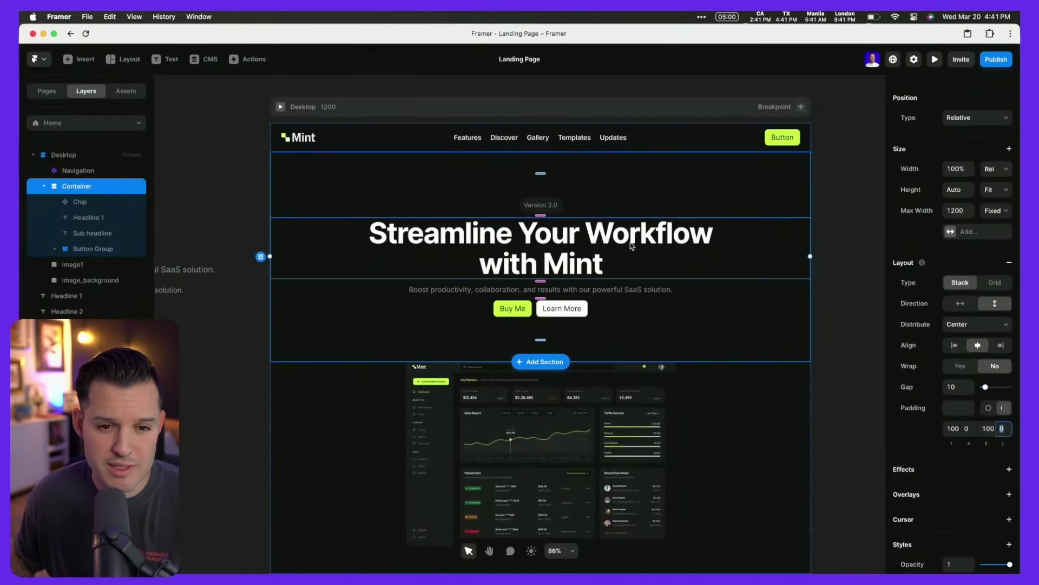
{"action": "type", "text": "120"}
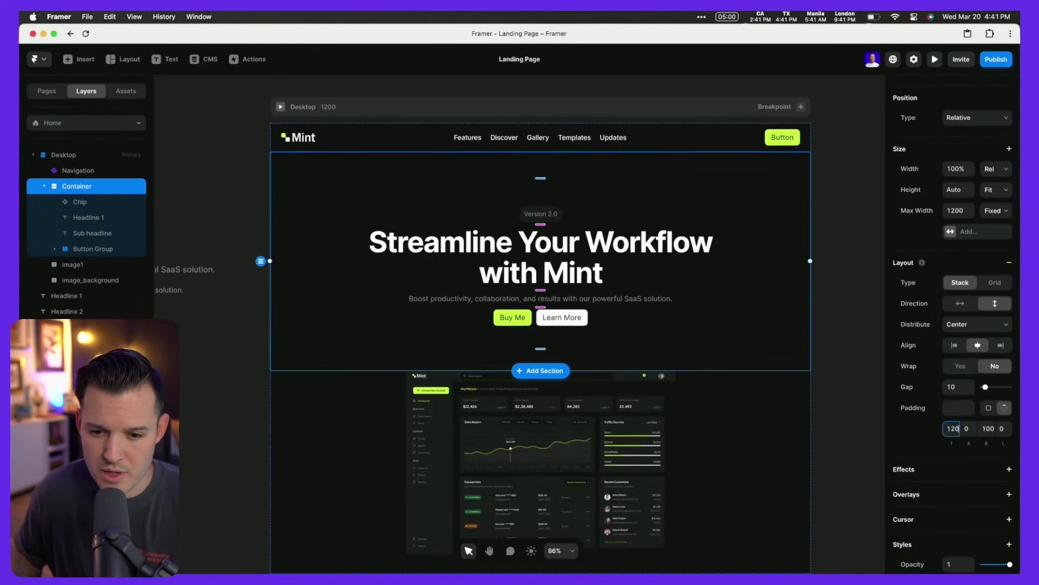
{"action": "key", "text": "Tab"}
{"action": "type", "text": "120"}
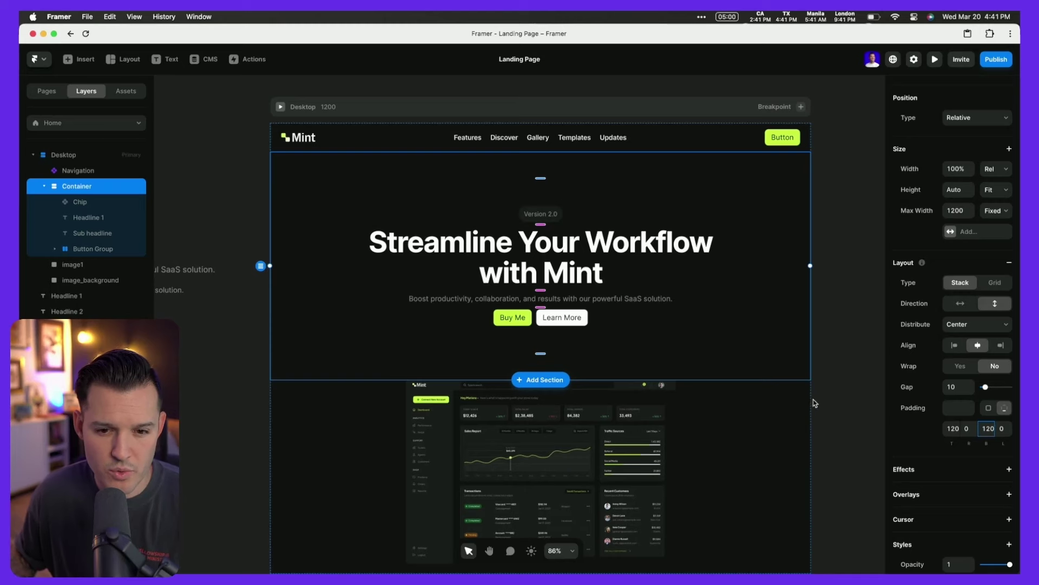
{"action": "left_click", "coordinate": [839, 390]}
- Set the Desktop breakpoint's height to Fit Content
{"action": "scroll", "coordinate": [839, 390], "scroll_direction": "right", "scroll_amount": 3}
{"action": "scroll", "coordinate": [839, 389], "scroll_direction": "down", "scroll_amount": 1}
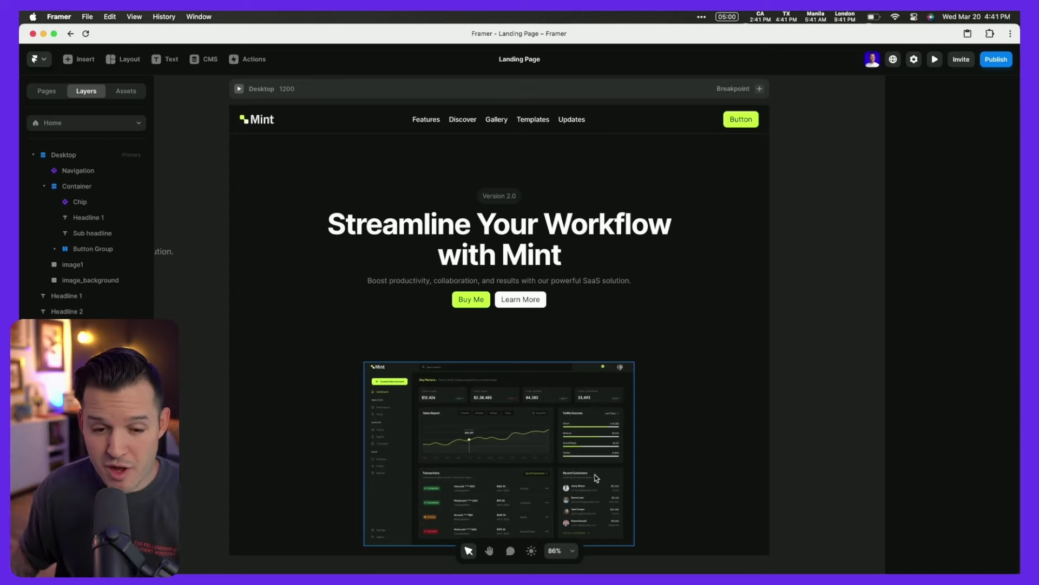
{"action": "left_click", "coordinate": [263, 91]}
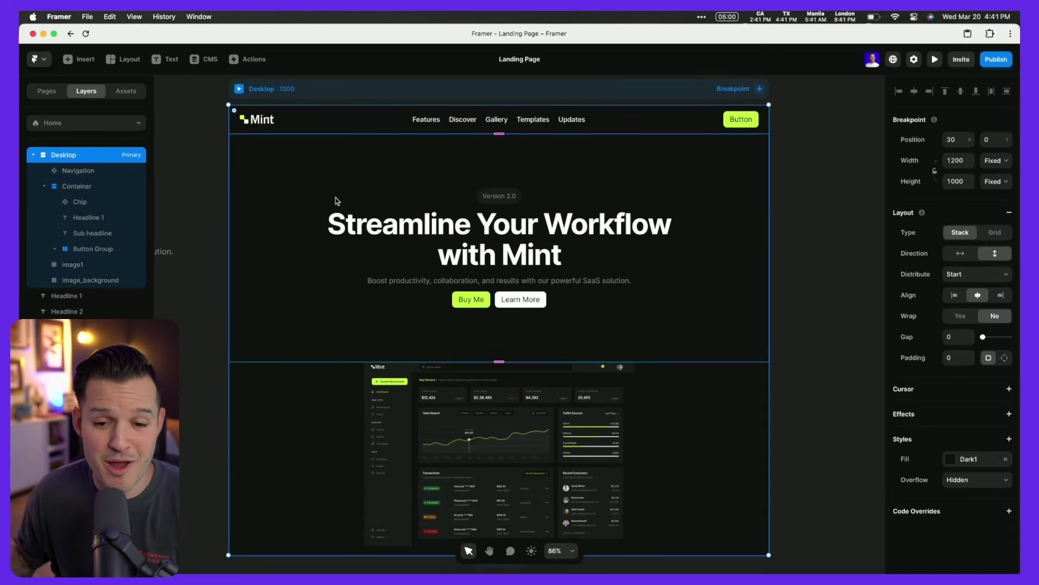
{"action": "left_click", "coordinate": [1006, 182]}
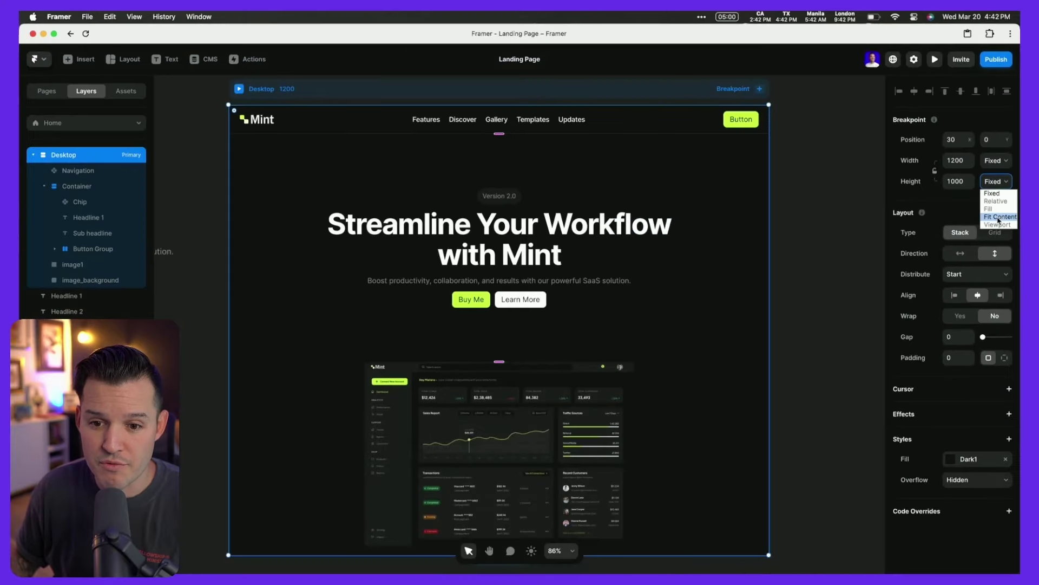
{"action": "left_click", "coordinate": [974, 239]}
- Set the position type of image_background below the dashboard image to Absolute
{"action": "scroll", "coordinate": [787, 292], "scroll_direction": "down", "scroll_amount": 5}
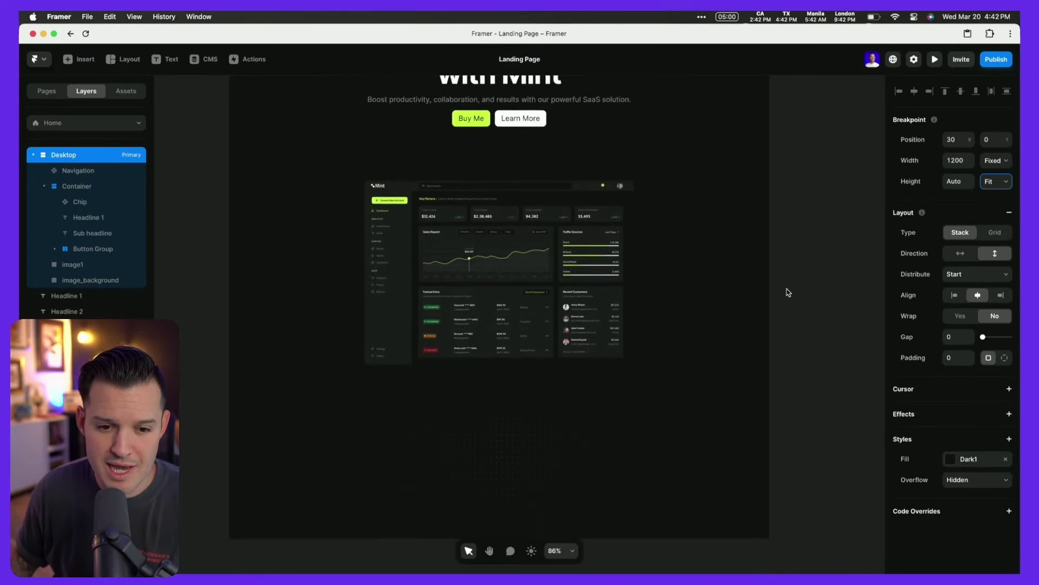
{"action": "left_click", "coordinate": [496, 443]}
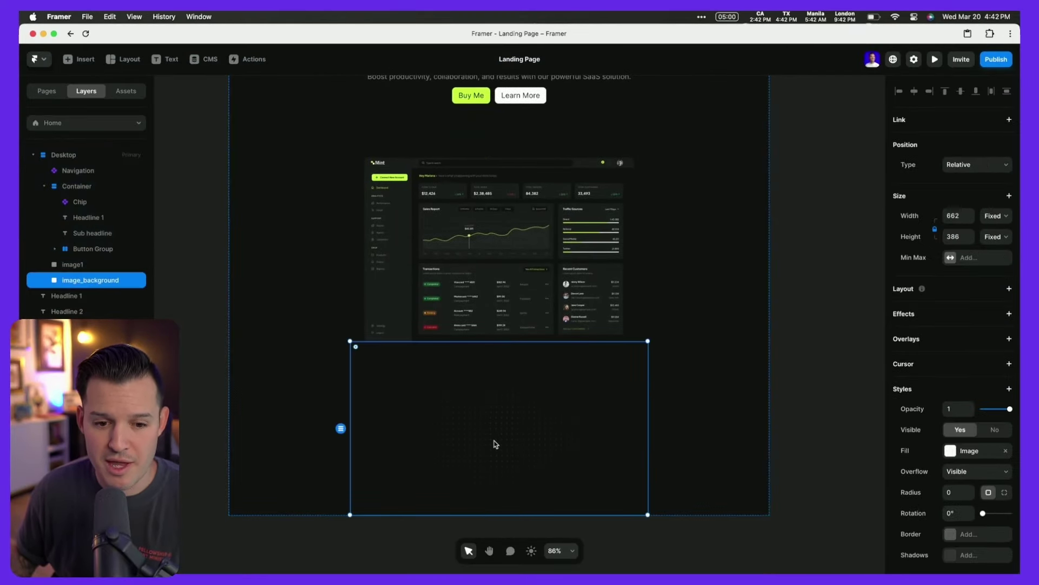
{"action": "scroll", "coordinate": [570, 433], "scroll_direction": "up", "scroll_amount": 3}
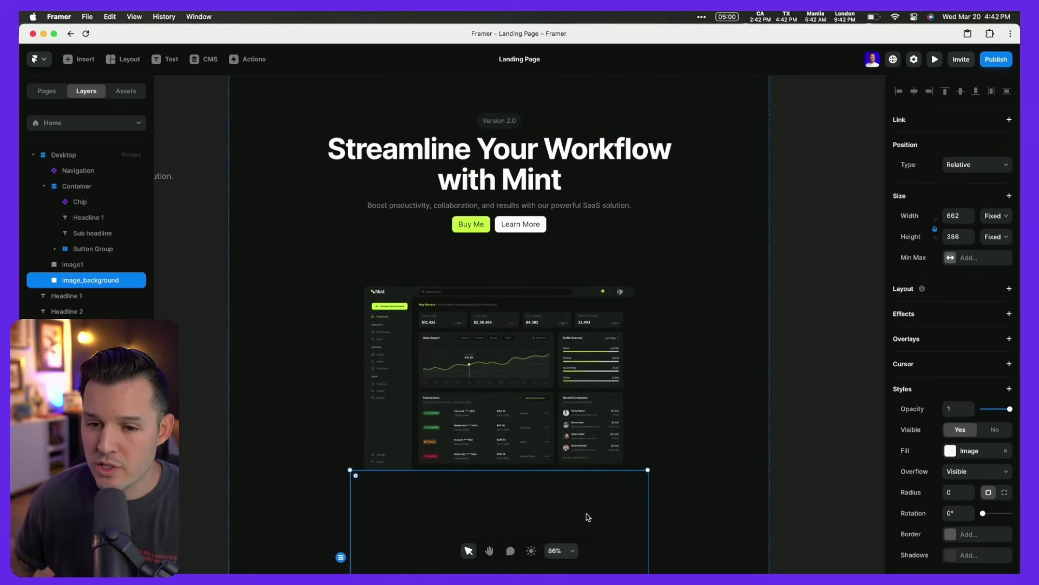
{"action": "left_click", "coordinate": [1006, 170]}
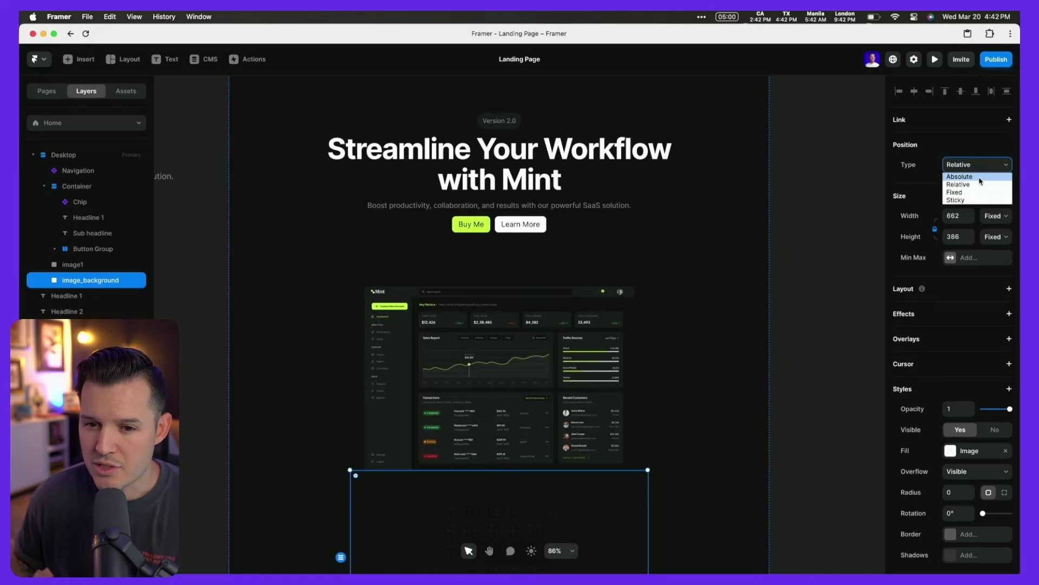
{"action": "left_click", "coordinate": [996, 177]}
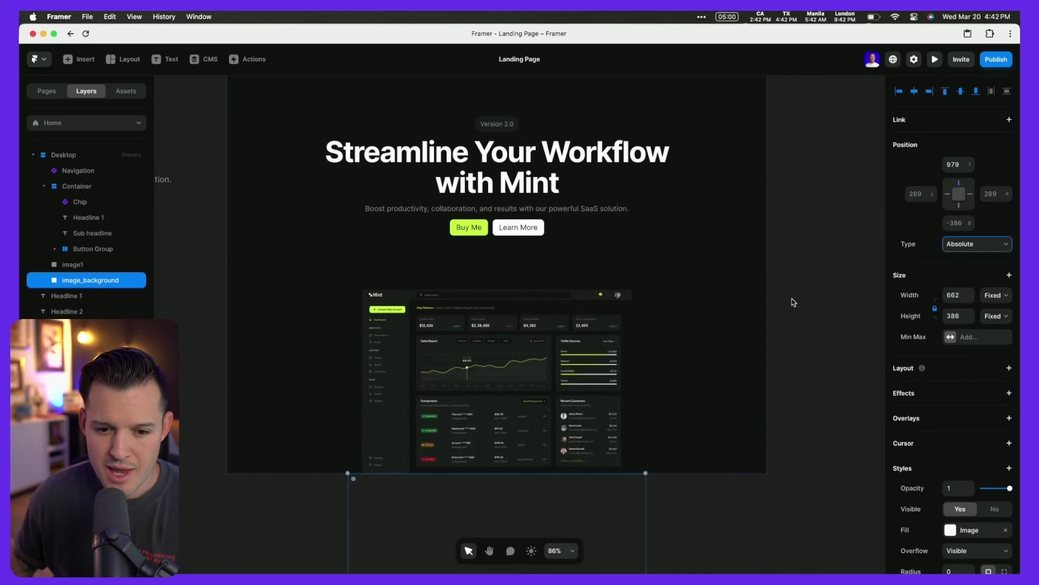
{"action": "key", "text": "space"}
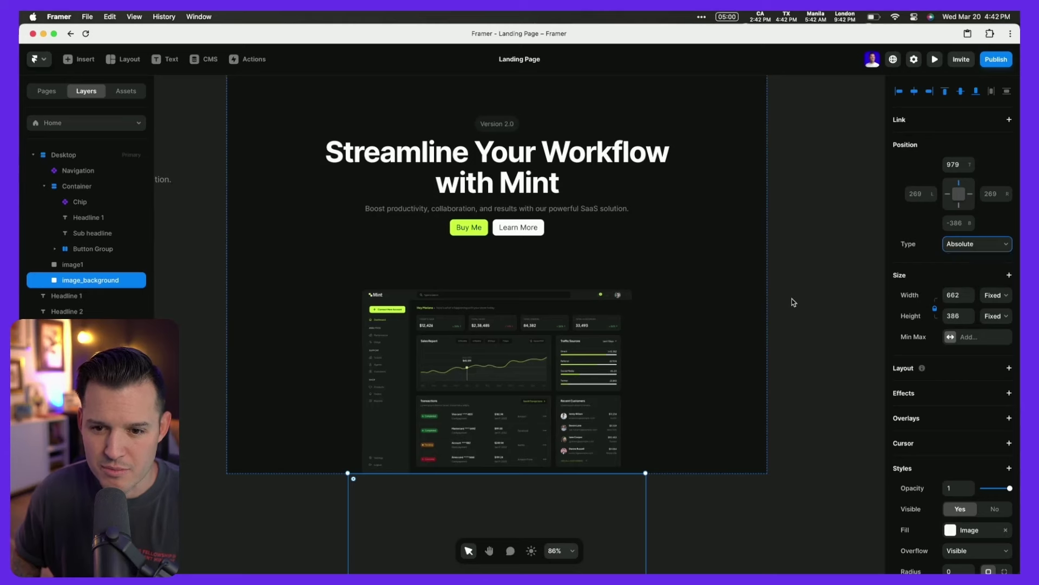
- Move image_background up over the hero text and enlarge it to about 823 px wide
{"action": "left_click", "coordinate": [971, 169]}
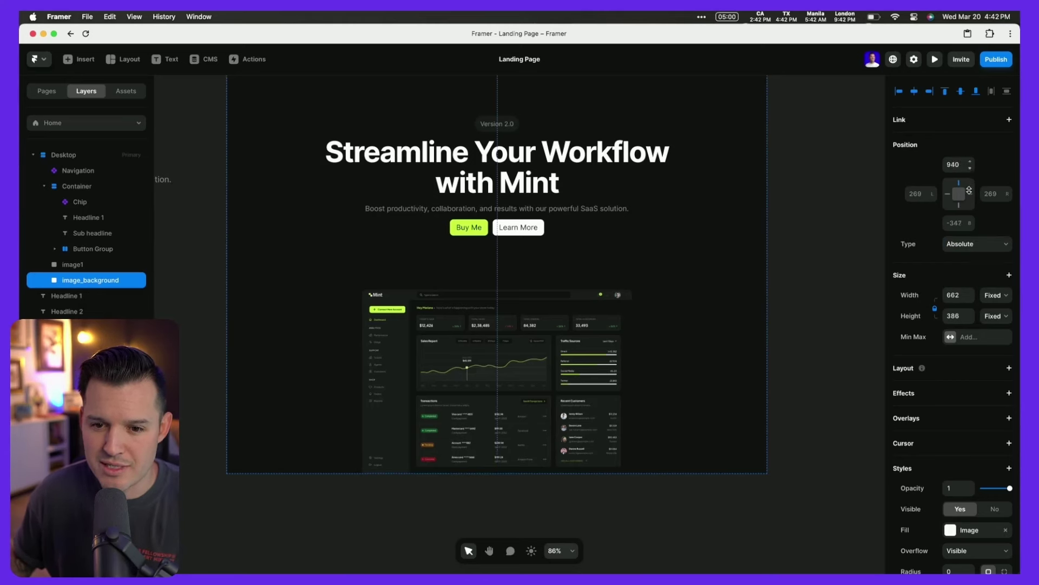
{"action": "left_click_drag", "start_coordinate": [969, 439], "coordinate": [697, 154]}
{"action": "scroll", "coordinate": [569, 278], "scroll_direction": "up", "scroll_amount": 3}
{"action": "scroll", "coordinate": [569, 194], "scroll_direction": "down", "scroll_amount": 1}
{"action": "scroll", "coordinate": [633, 162], "scroll_direction": "up", "scroll_amount": 3}
- Center image_background horizontally on the page and lower it to about 126 px from the top
{"action": "left_click", "coordinate": [915, 91]}
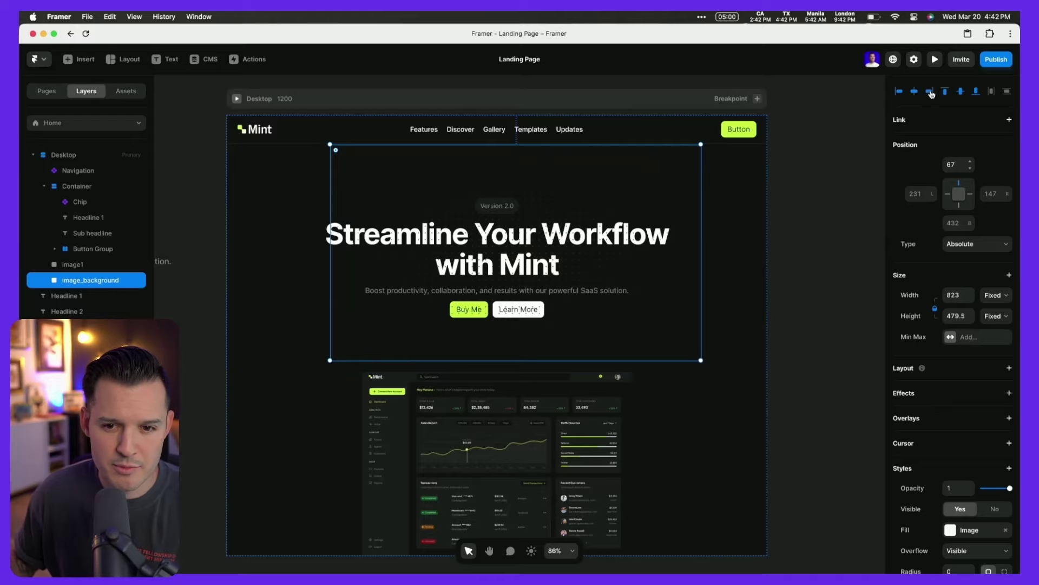
{"action": "left_click", "coordinate": [914, 91]}
{"action": "left_click_drag", "start_coordinate": [634, 170], "coordinate": [635, 197]}
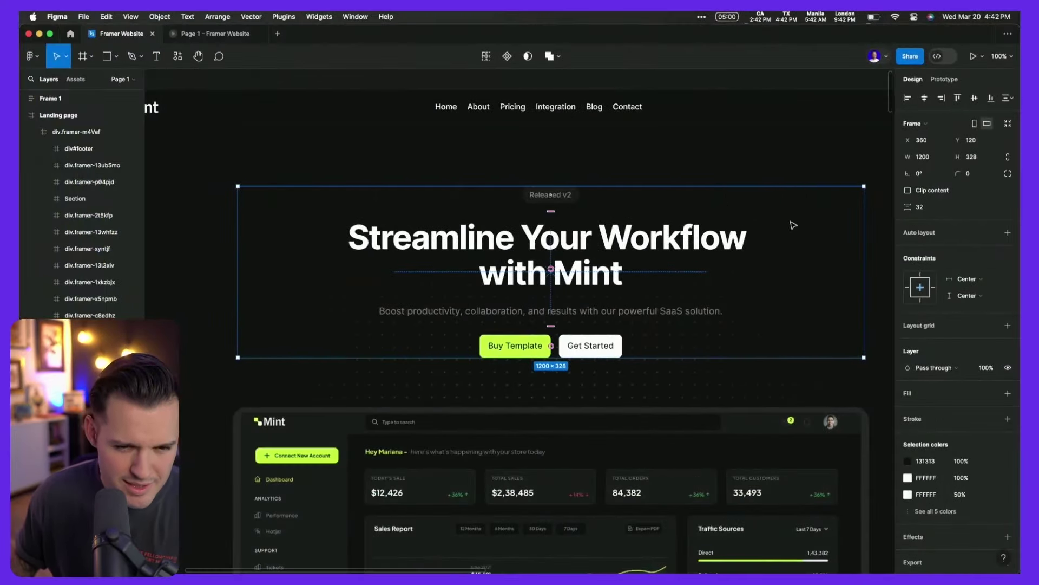
- Compare with the hero layout in Figma and lower image_background in Framer to about 210 px from the top
{"action": "key", "text": "shift+Tab"}
{"action": "scroll", "coordinate": [771, 218], "scroll_direction": "down", "scroll_amount": 3}
{"action": "scroll", "coordinate": [788, 271], "scroll_direction": "down", "scroll_amount": 5}
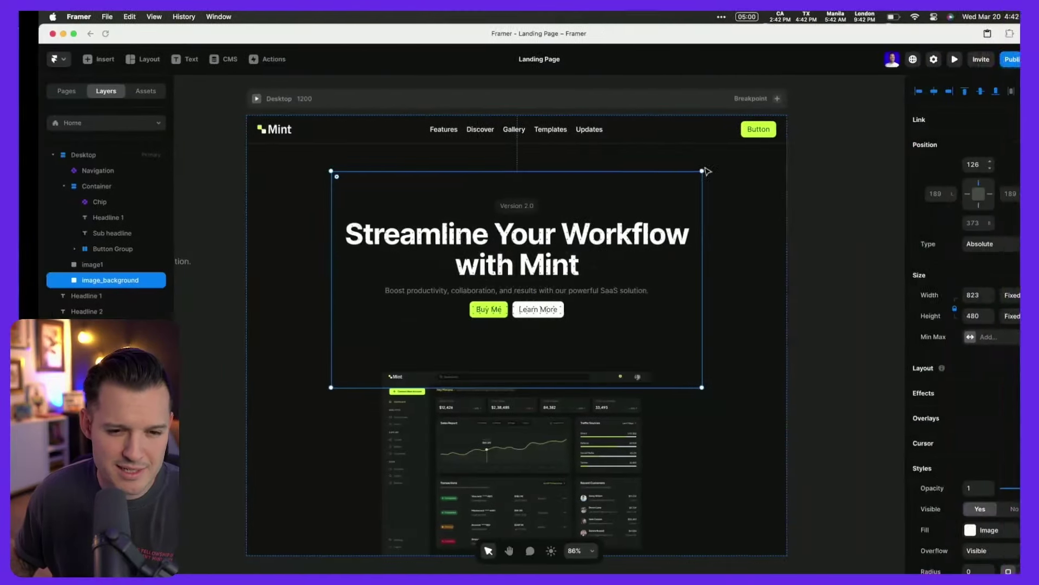
{"action": "left_click_drag", "start_coordinate": [645, 195], "coordinate": [652, 232]}
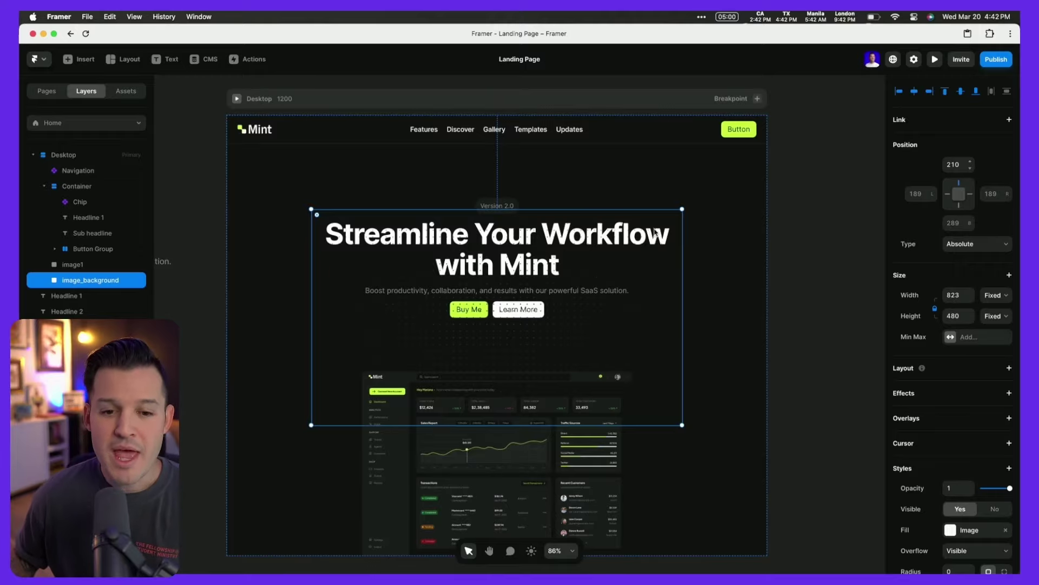
- Set the Z Index of image_background to -1 to place it behind the hero content, and clear the selection
{"action": "scroll", "coordinate": [524, 269], "scroll_direction": "up", "scroll_amount": 15}
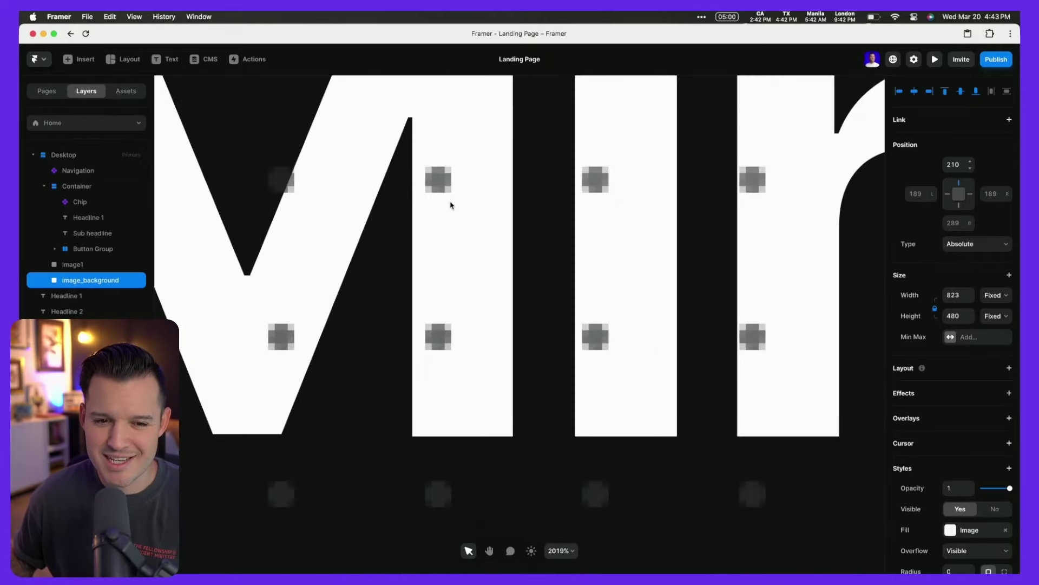
{"action": "scroll", "coordinate": [456, 192], "scroll_direction": "down", "scroll_amount": 15}
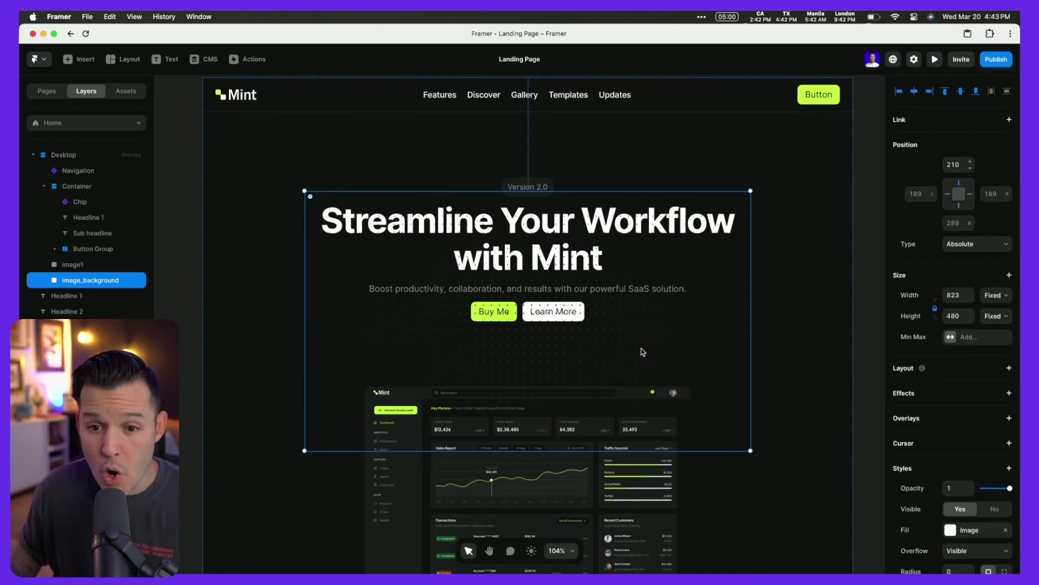
{"action": "scroll", "coordinate": [941, 428], "scroll_direction": "down", "scroll_amount": 5}
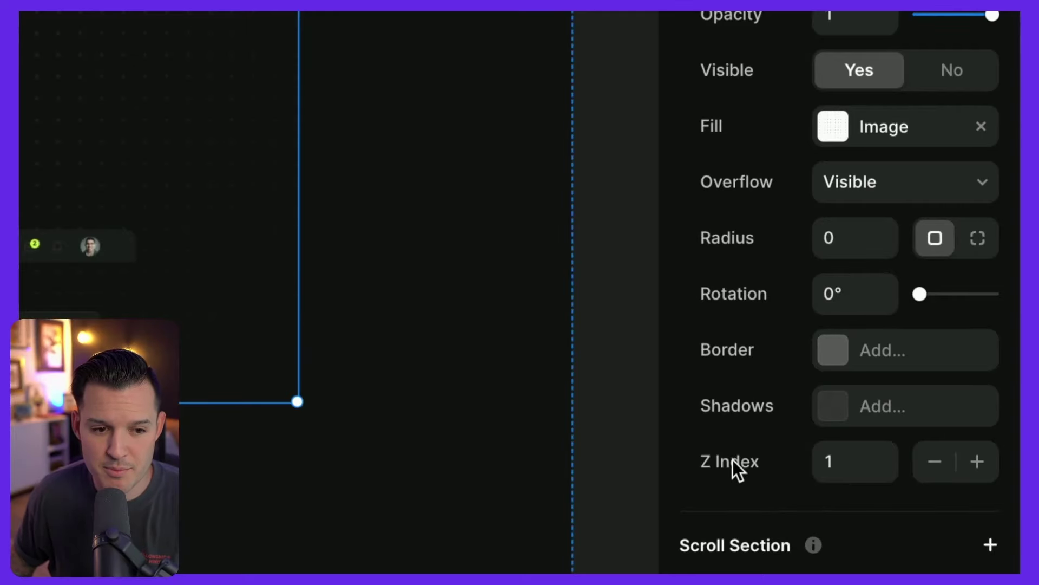
{"action": "scroll", "coordinate": [395, 357], "scroll_direction": "left", "scroll_amount": 8}
{"action": "scroll", "coordinate": [391, 349], "scroll_direction": "left", "scroll_amount": 5}
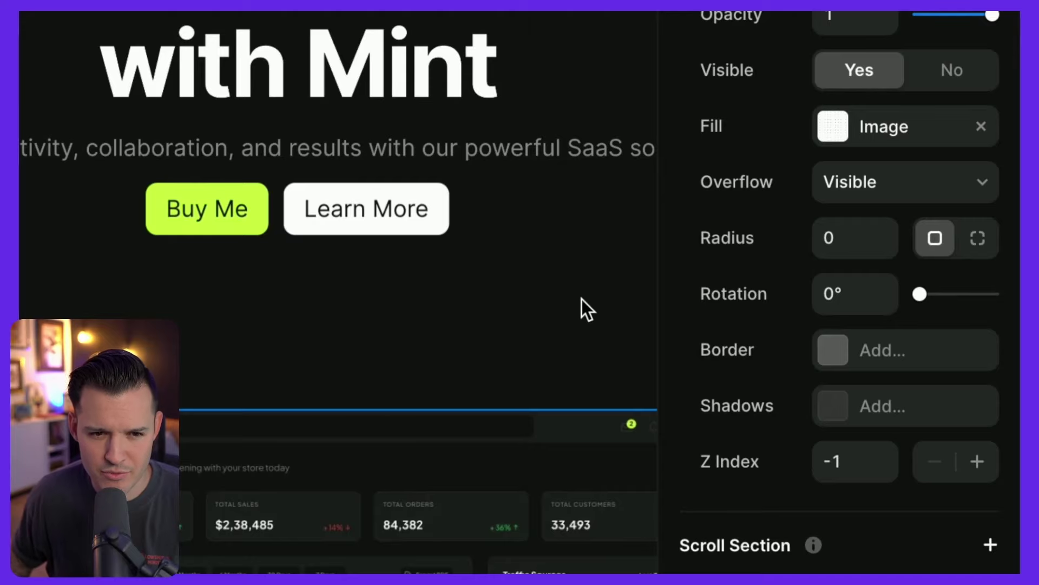
{"action": "scroll", "coordinate": [580, 299], "scroll_direction": "down", "scroll_amount": 10}
{"action": "scroll", "coordinate": [580, 299], "scroll_direction": "up", "scroll_amount": 5}
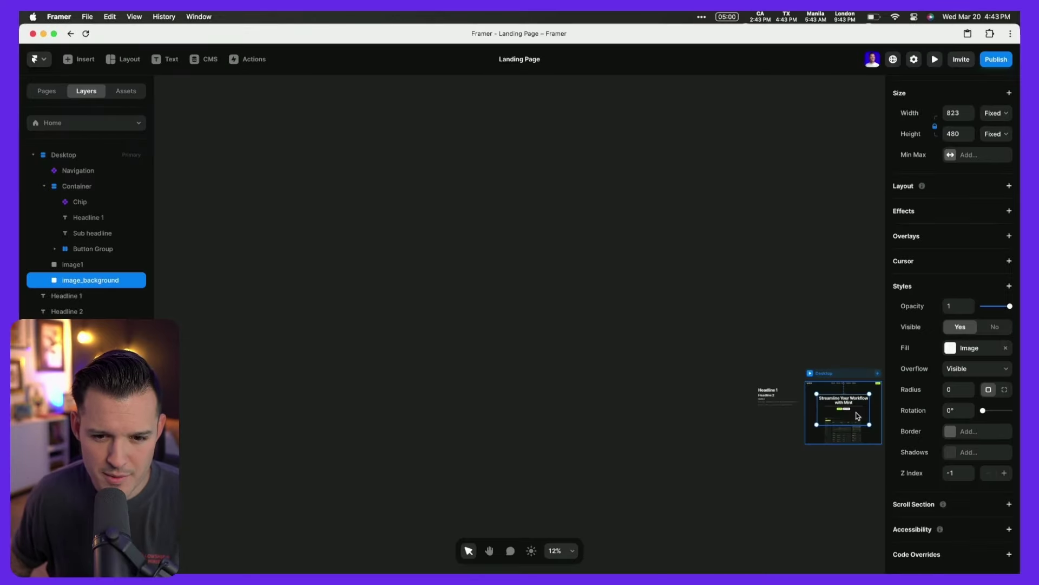
{"action": "scroll", "coordinate": [367, 289], "scroll_direction": "right", "scroll_amount": 5}
{"action": "scroll", "coordinate": [367, 289], "scroll_direction": "up", "scroll_amount": 5}
{"action": "key", "text": "shift+2"}
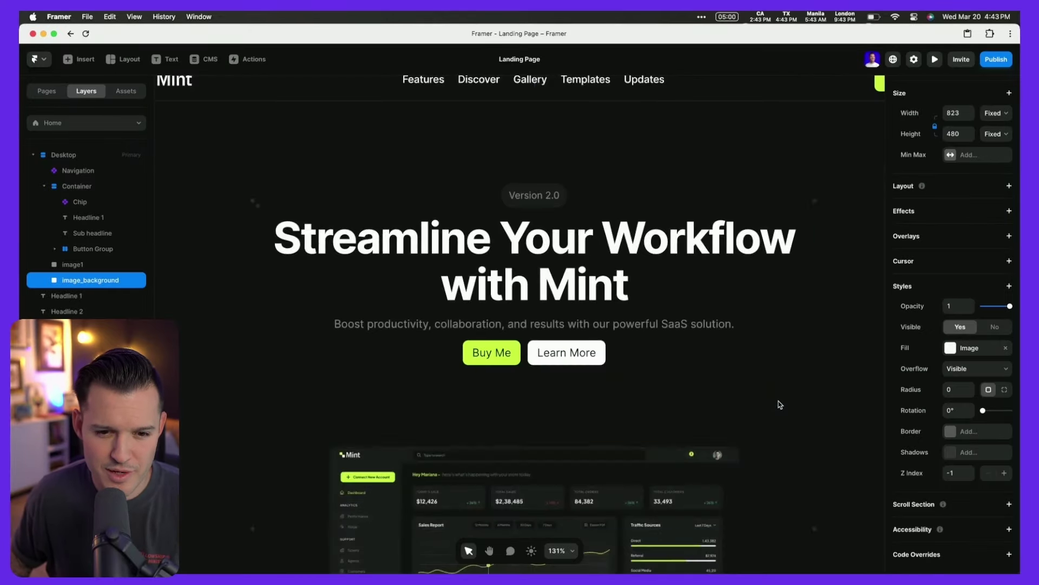
{"action": "key", "text": "Escape"}
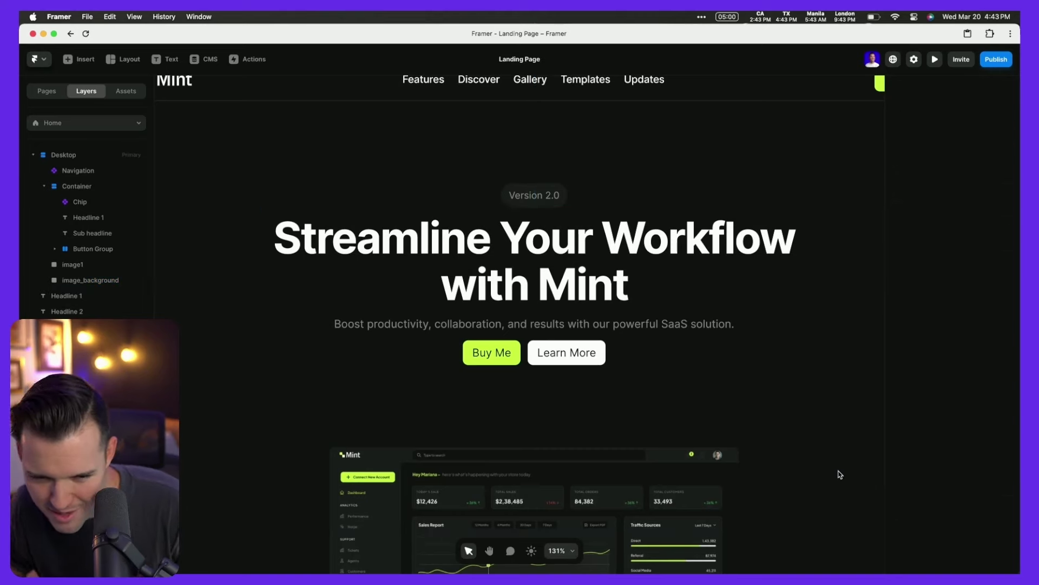
- Move the image_background layer into the hero Container, placing it above the Chip layer
{"action": "key", "text": "shift+1"}
{"action": "left_click", "coordinate": [717, 406]}
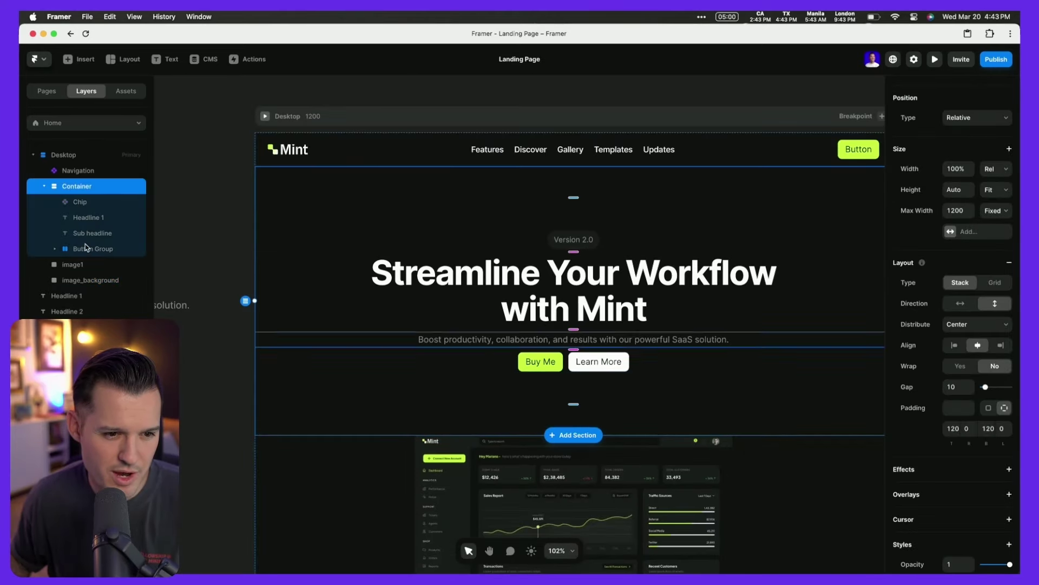
{"action": "left_click", "coordinate": [90, 280]}
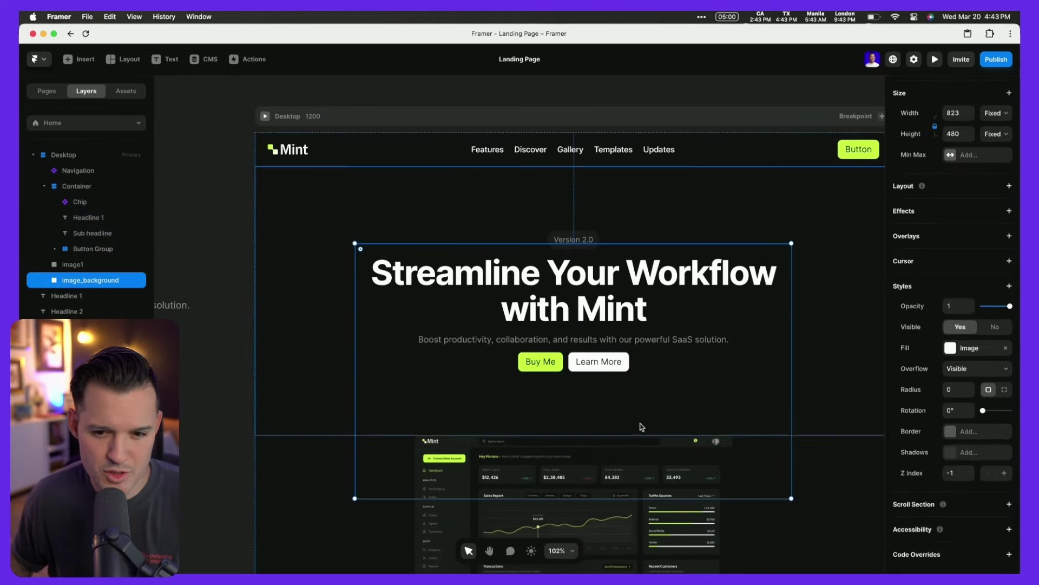
{"action": "left_click", "coordinate": [1005, 473]}
{"action": "left_click", "coordinate": [988, 473]}
{"action": "left_click_drag", "start_coordinate": [90, 280], "coordinate": [96, 199]}
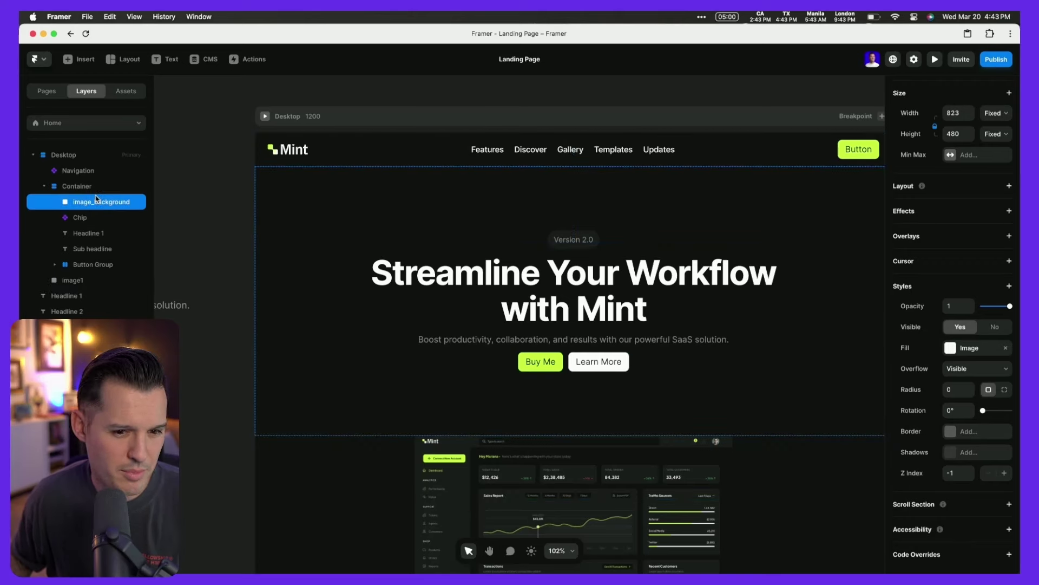
- Set the Z Index of image_background to 0, inspect the dots behind the hero text, and clear the selection
{"action": "left_click", "coordinate": [1003, 474]}
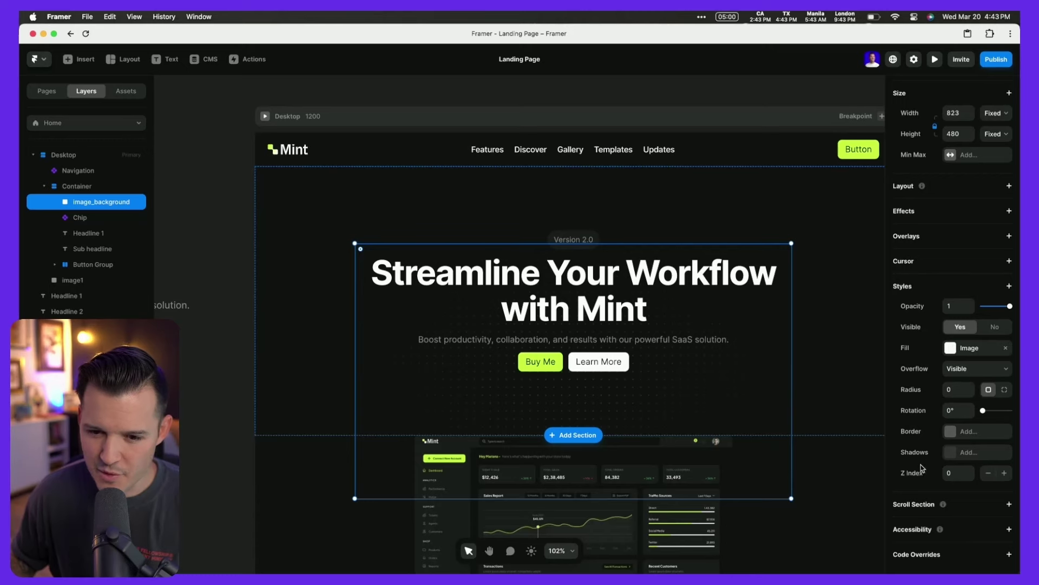
{"action": "left_click", "coordinate": [1004, 473]}
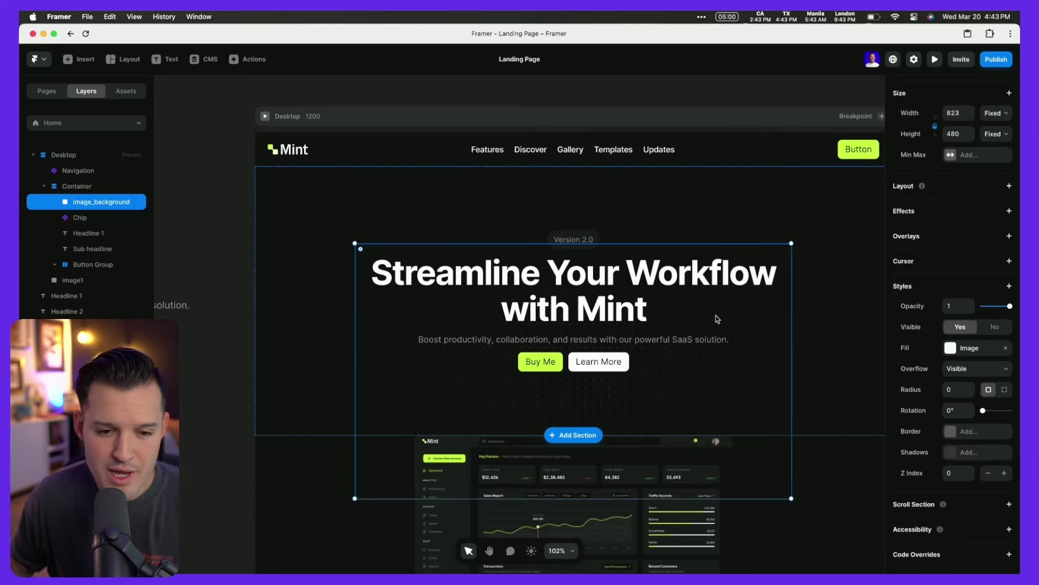
{"action": "scroll", "coordinate": [706, 332], "scroll_direction": "up", "scroll_amount": 6}
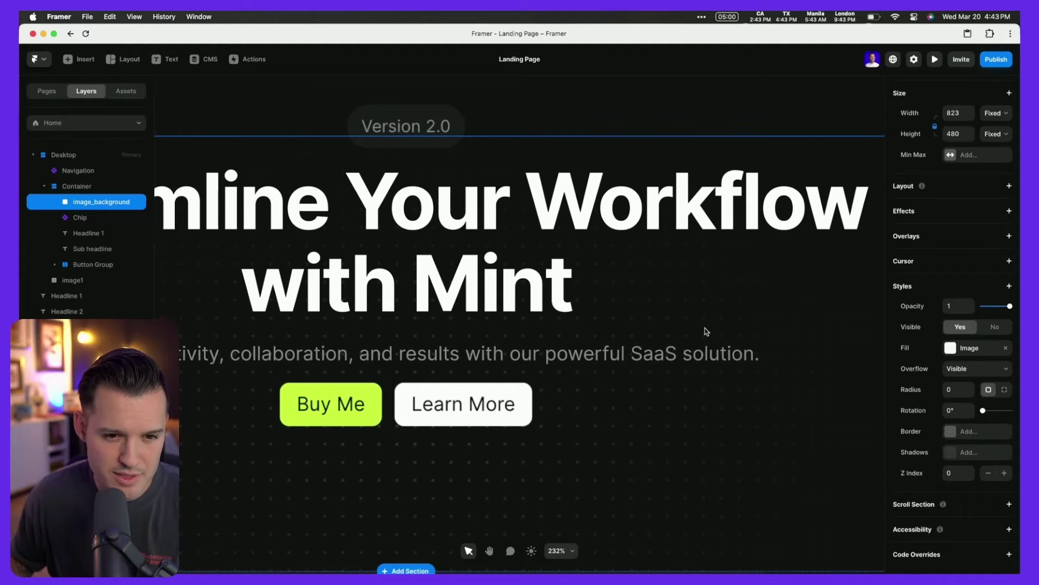
{"action": "scroll", "coordinate": [706, 331], "scroll_direction": "down", "scroll_amount": 6}
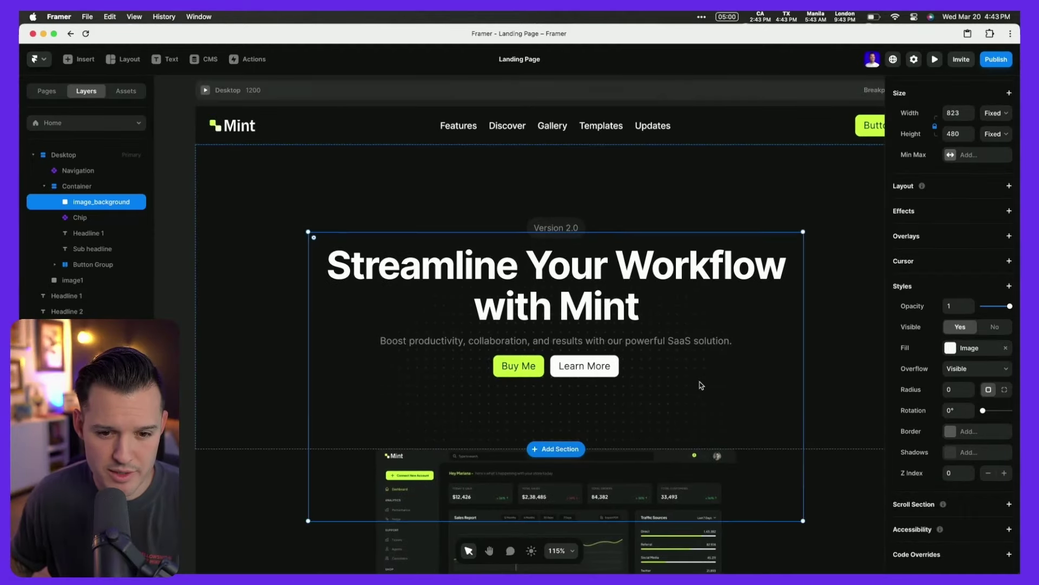
{"action": "mouse_move", "coordinate": [695, 407]}
{"action": "left_mouse_down"}
{"action": "mouse_move", "coordinate": [695, 378]}
{"action": "mouse_move", "coordinate": [694, 399]}
{"action": "left_mouse_up"}
{"action": "key", "text": "Escape"}
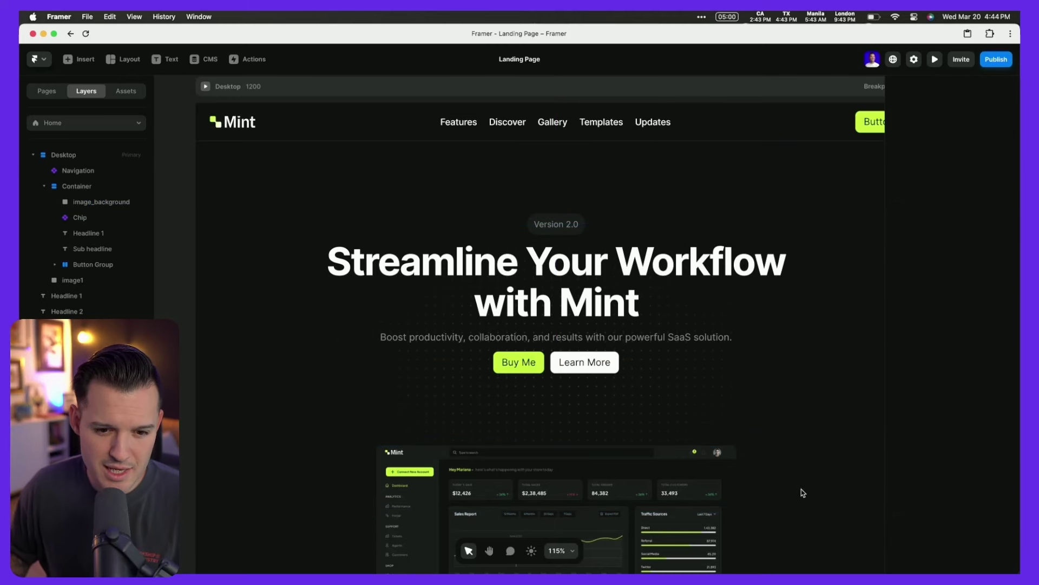
- Compare the spacing above the dashboard image with the Figma hero and set the hero Container's bottom padding to 100 in Framer
{"action": "left_click", "coordinate": [547, 489]}
{"action": "scroll", "coordinate": [547, 489], "scroll_direction": "down", "scroll_amount": 2}
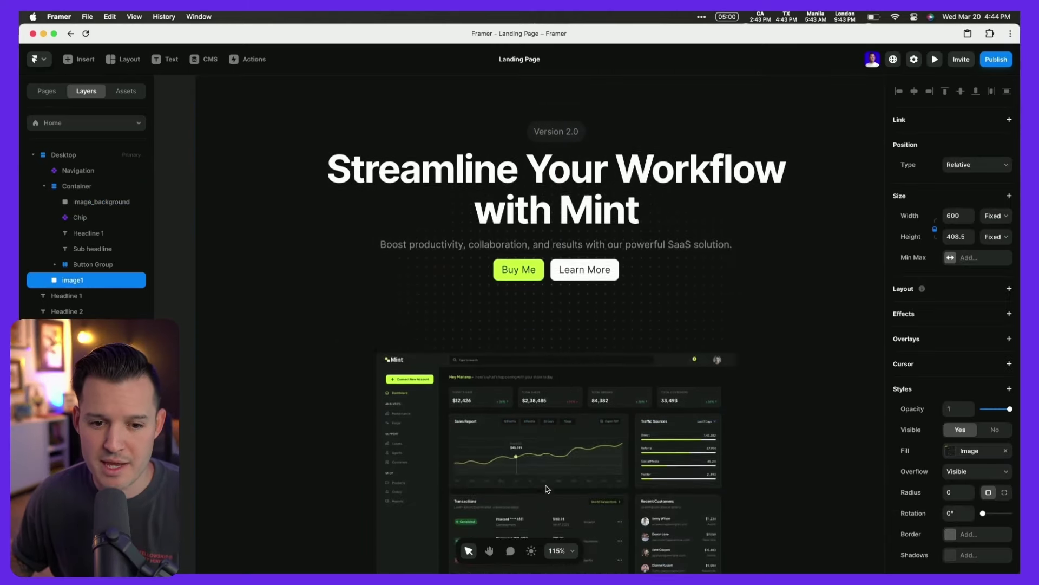
{"action": "scroll", "coordinate": [547, 489], "scroll_direction": "down", "scroll_amount": 2}
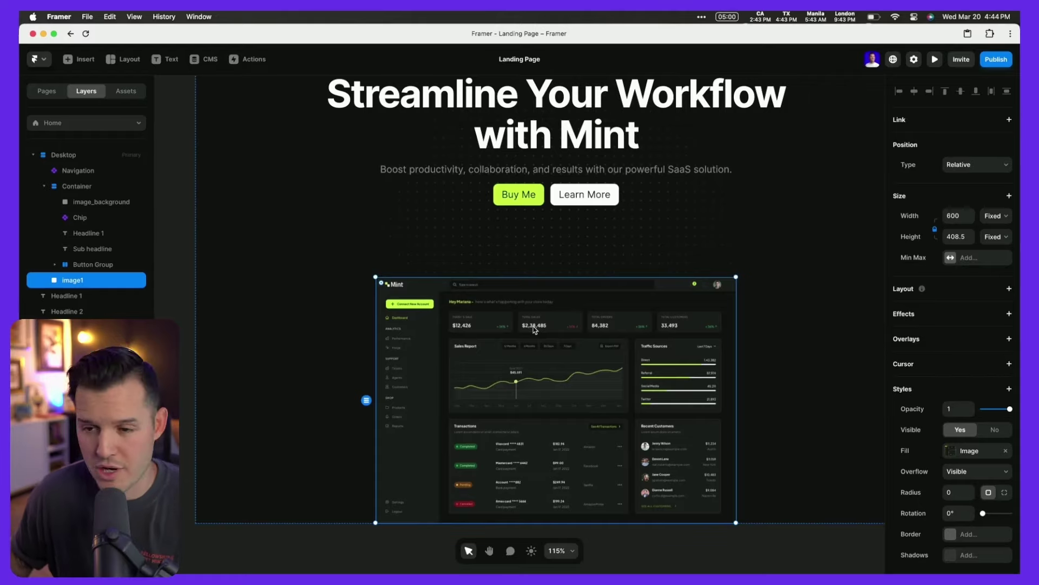
{"action": "key", "text": "super+Tab"}
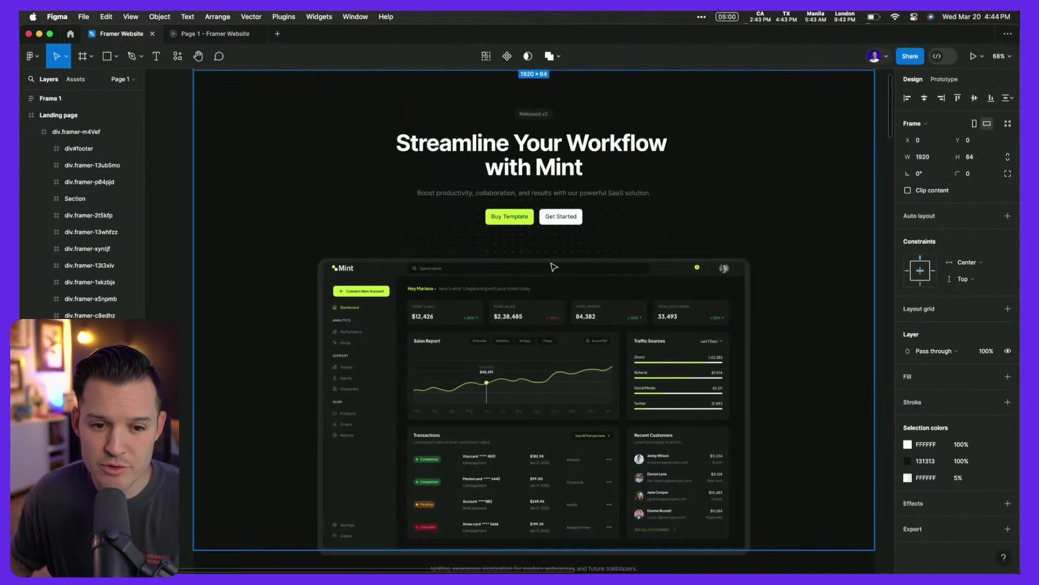
{"action": "key", "text": "super+Tab"}
{"action": "scroll", "coordinate": [748, 350], "scroll_direction": "up", "scroll_amount": 2}
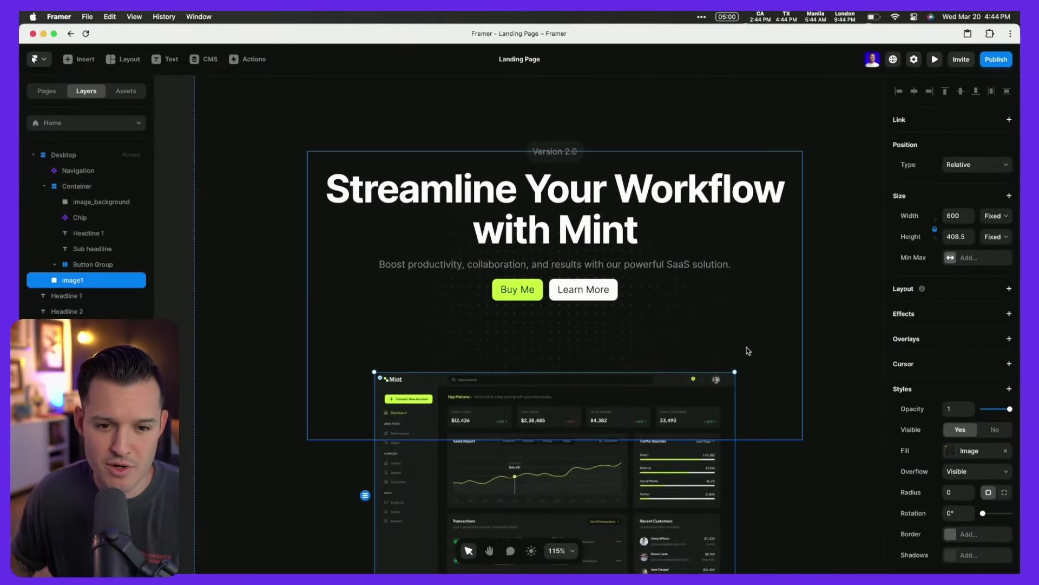
{"action": "left_click", "coordinate": [847, 333]}
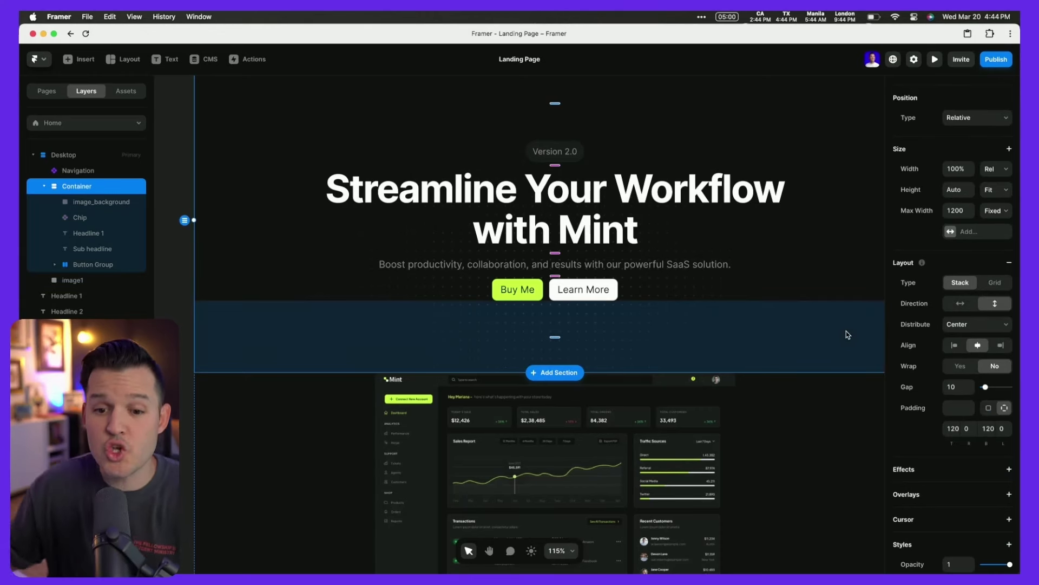
{"action": "type", "text": "70"}
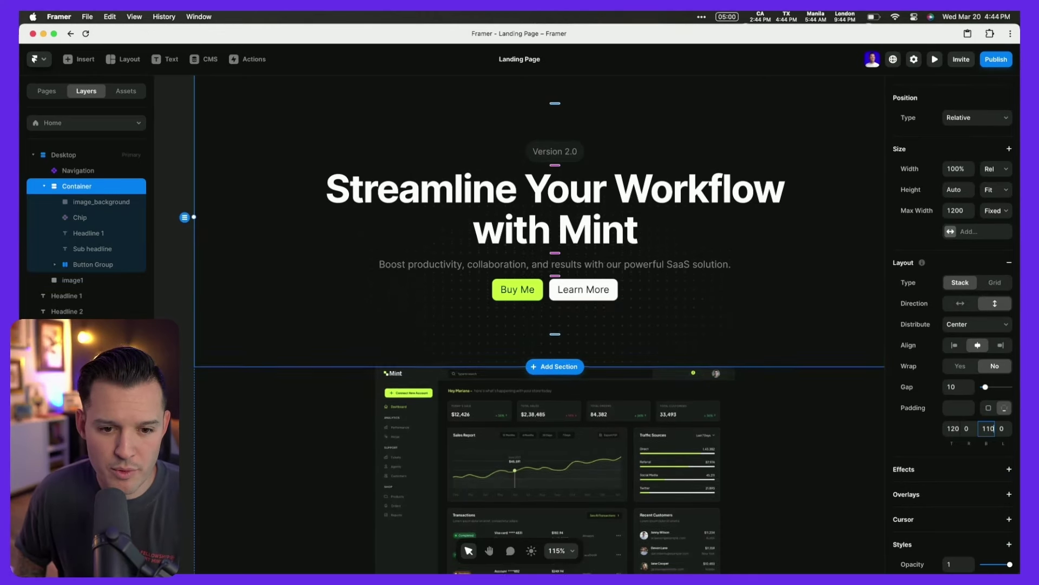
{"action": "key", "text": "shift+Up"}
{"action": "key", "text": "shift+Up"}
{"action": "key", "text": "shift+Up"}
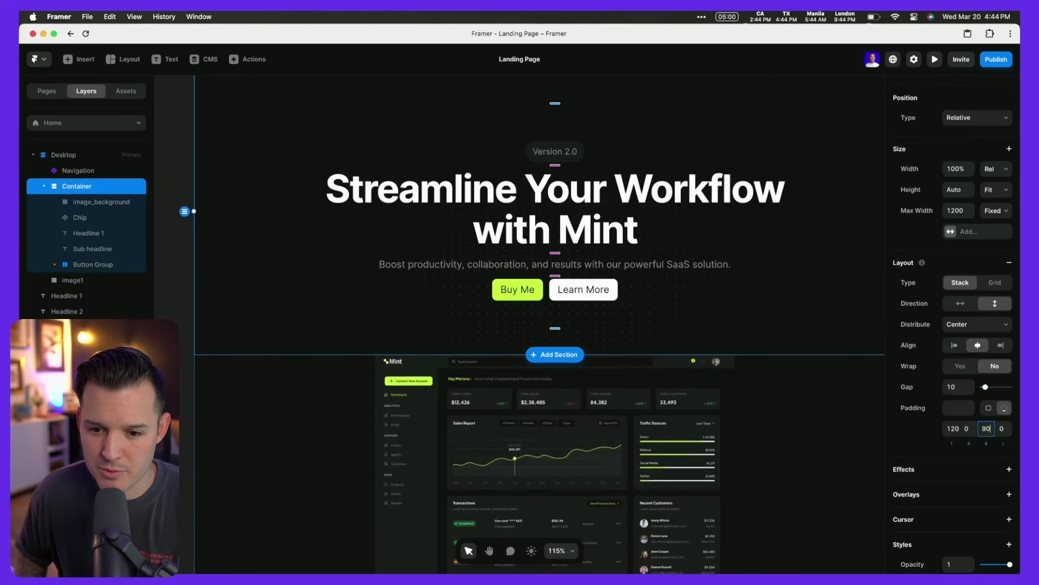
- Duplicate the hero Container and delete all the layers inside the copy
{"action": "left_click", "coordinate": [511, 489]}
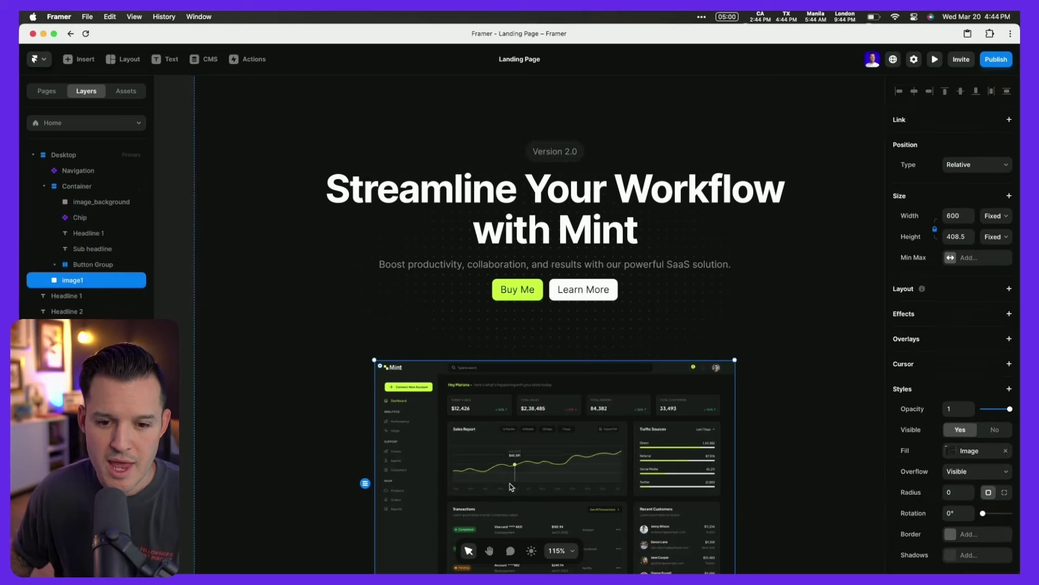
{"action": "scroll", "coordinate": [512, 487], "scroll_direction": "down", "scroll_amount": 2}
{"action": "left_click", "coordinate": [44, 186]}
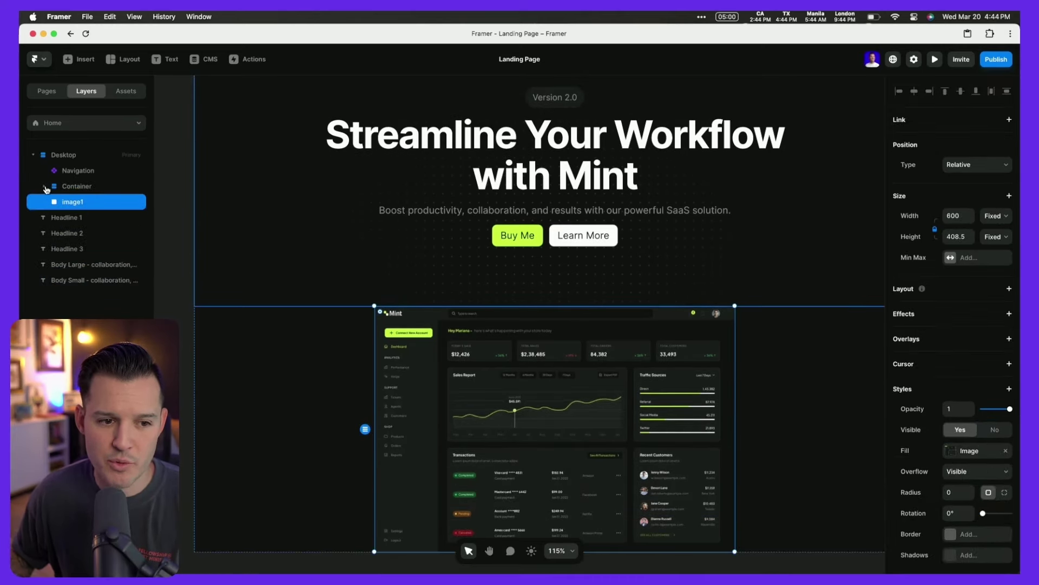
{"action": "left_click", "coordinate": [88, 188]}
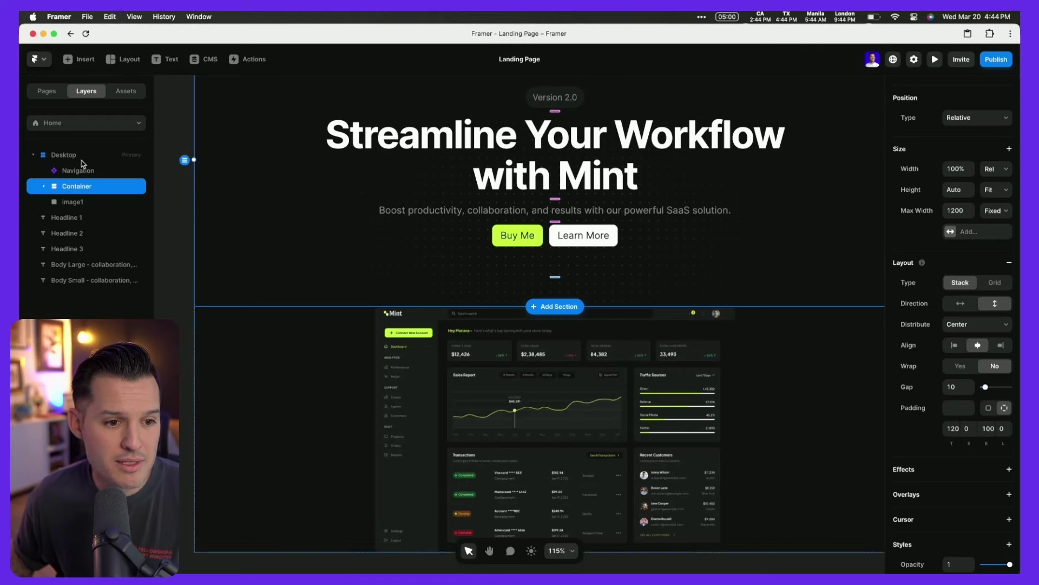
{"action": "key", "text": "super+d"}
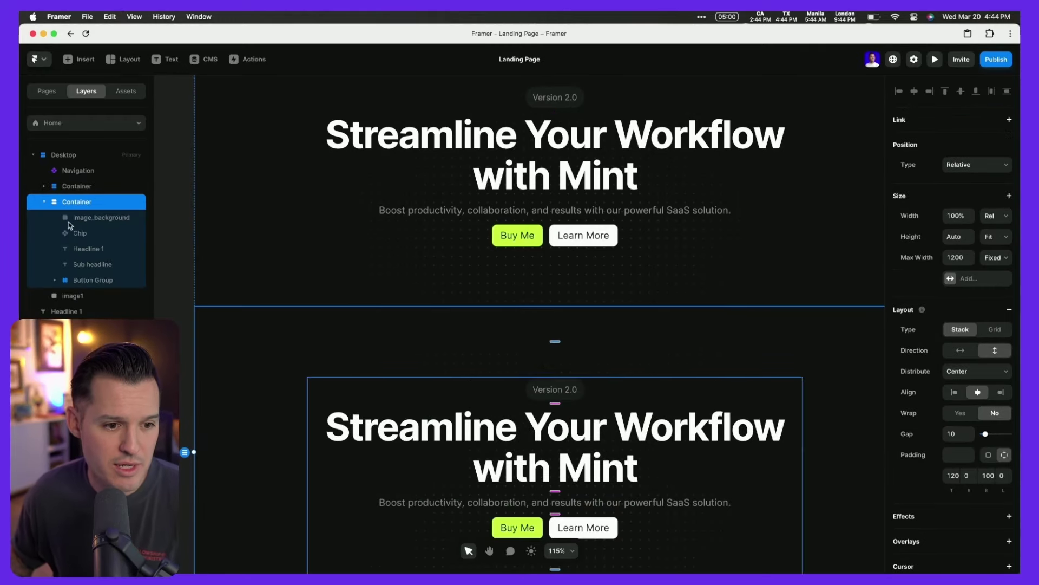
{"action": "left_click", "coordinate": [92, 280]}
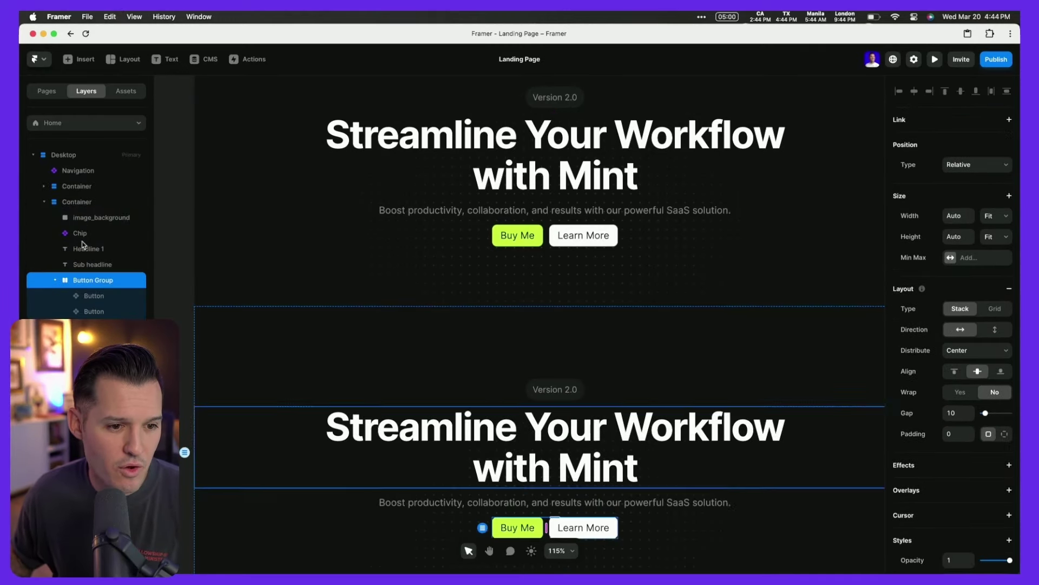
{"action": "left_click", "coordinate": [82, 222], "text": "shift"}
{"action": "key", "text": "Delete"}
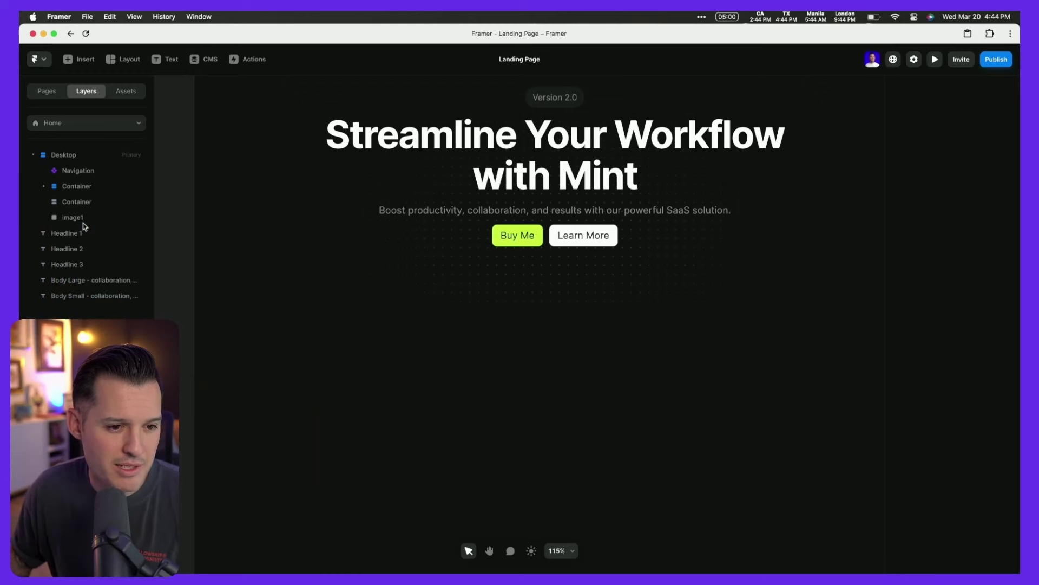
- Move image1 into the empty second Container
{"action": "left_click", "coordinate": [76, 219]}
{"action": "left_click_drag", "start_coordinate": [80, 208], "coordinate": [85, 205]}
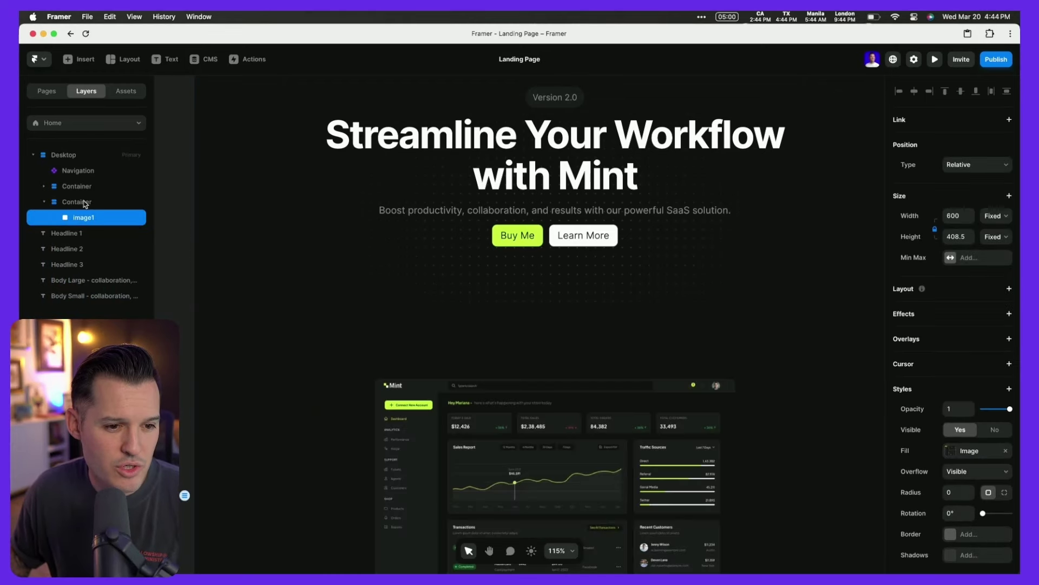
{"action": "left_click", "coordinate": [72, 208]}
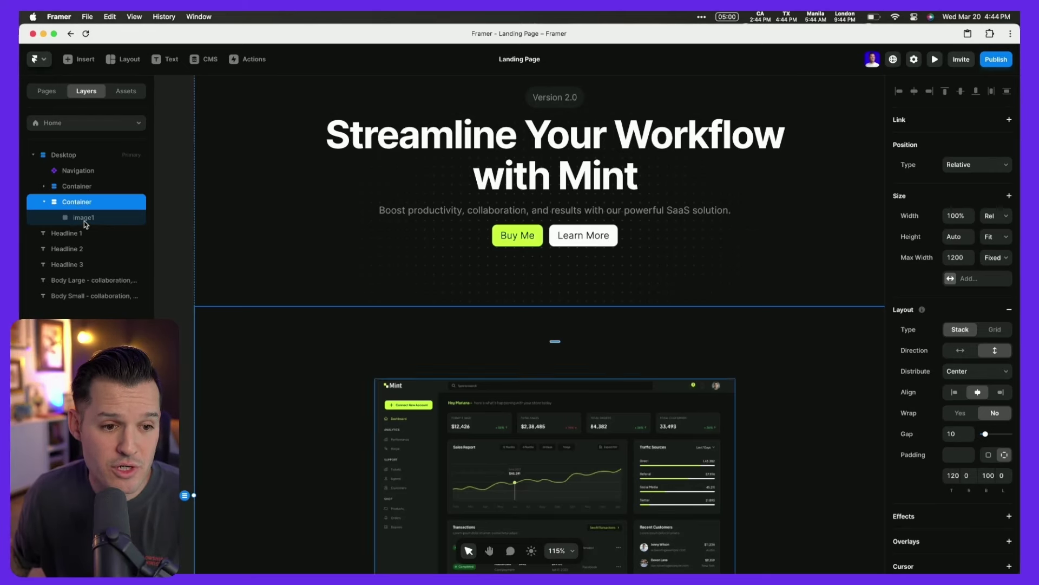
- Set the width of image1 to 100% relative so that it fills the second Container
{"action": "left_click", "coordinate": [85, 218]}
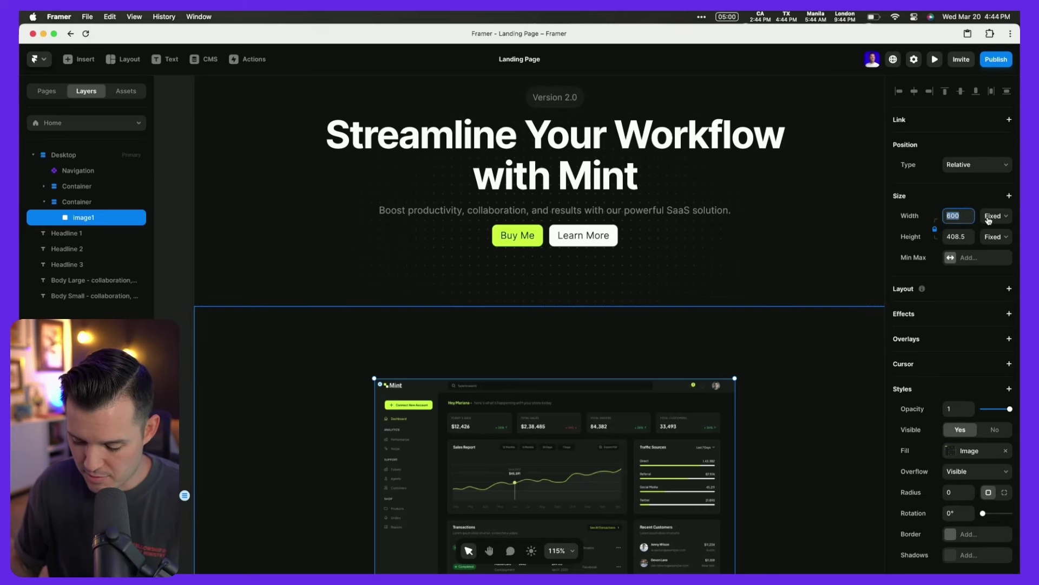
{"action": "type", "text": "100%"}
{"action": "key", "text": "Tab"}
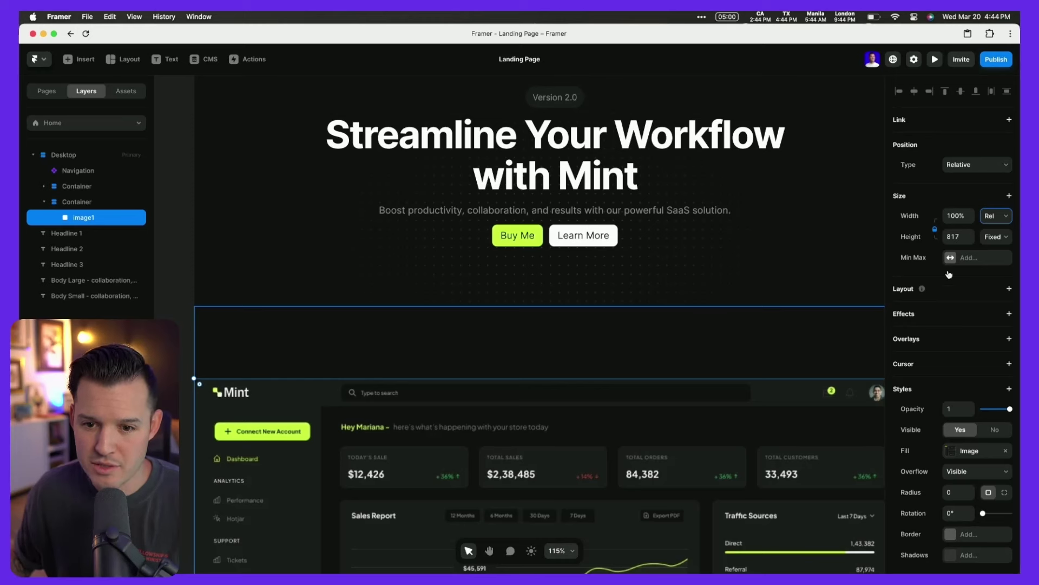
{"action": "left_click", "coordinate": [82, 203]}
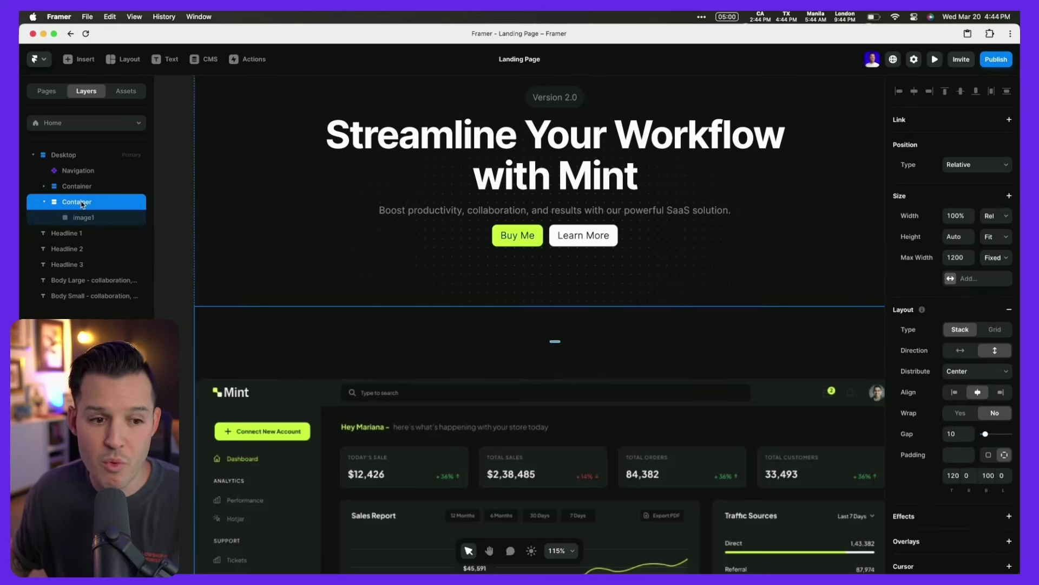
- Preview the page, widen the preview to about 1612 px to check the container limits, and return to the editor
{"action": "left_click", "coordinate": [933, 61]}
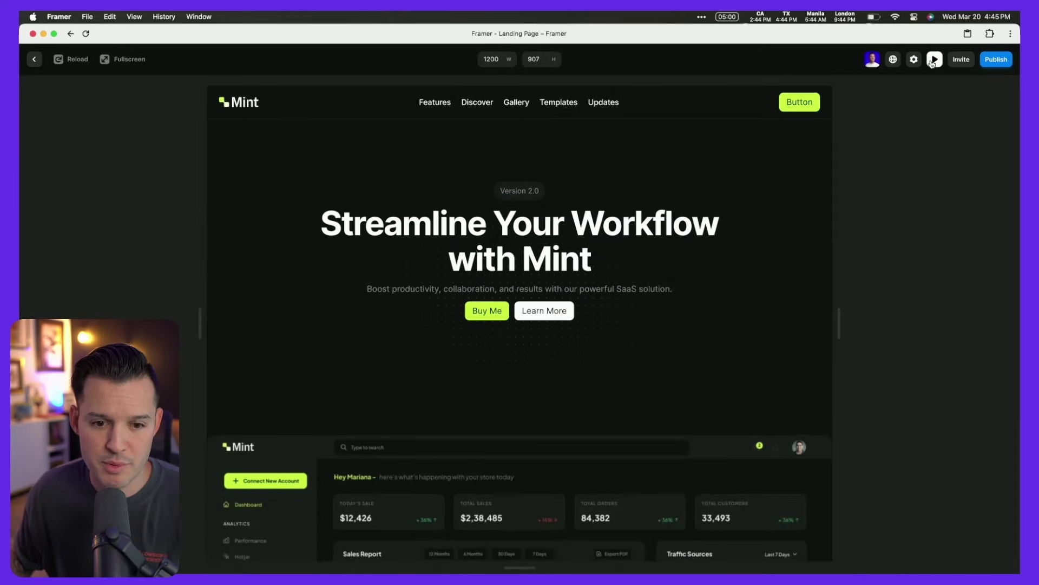
{"action": "left_click_drag", "start_coordinate": [840, 333], "coordinate": [956, 330]}
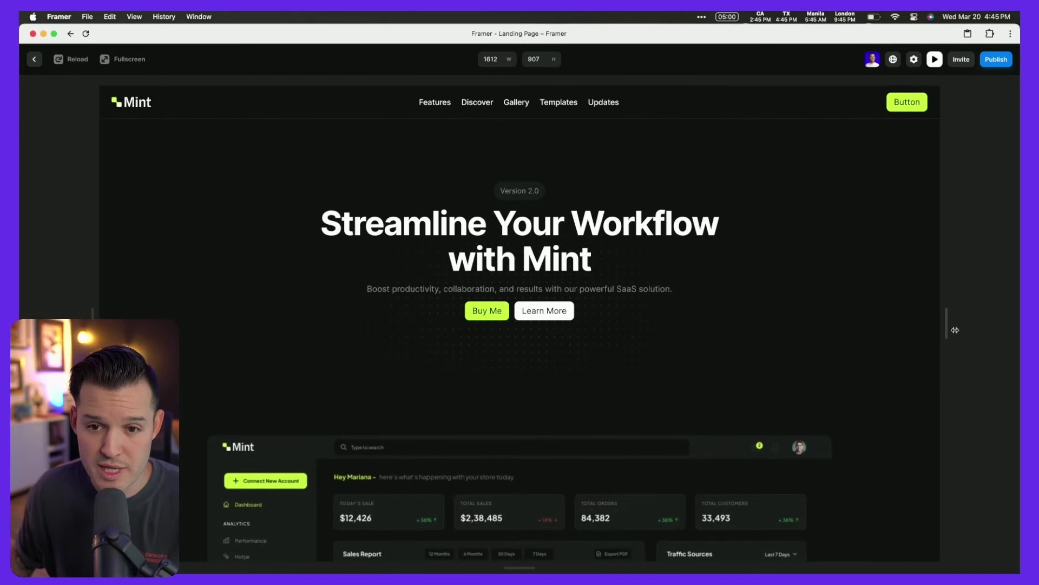
{"action": "left_click", "coordinate": [934, 60]}
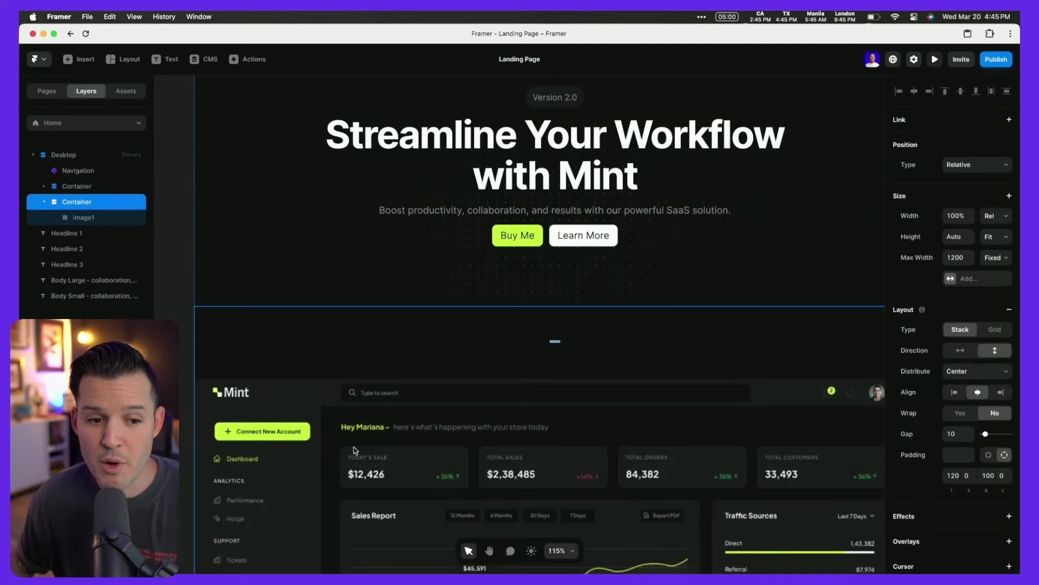
- Wrap image1 in a Stack and rename the stack Product Shot
{"action": "left_click", "coordinate": [87, 219]}
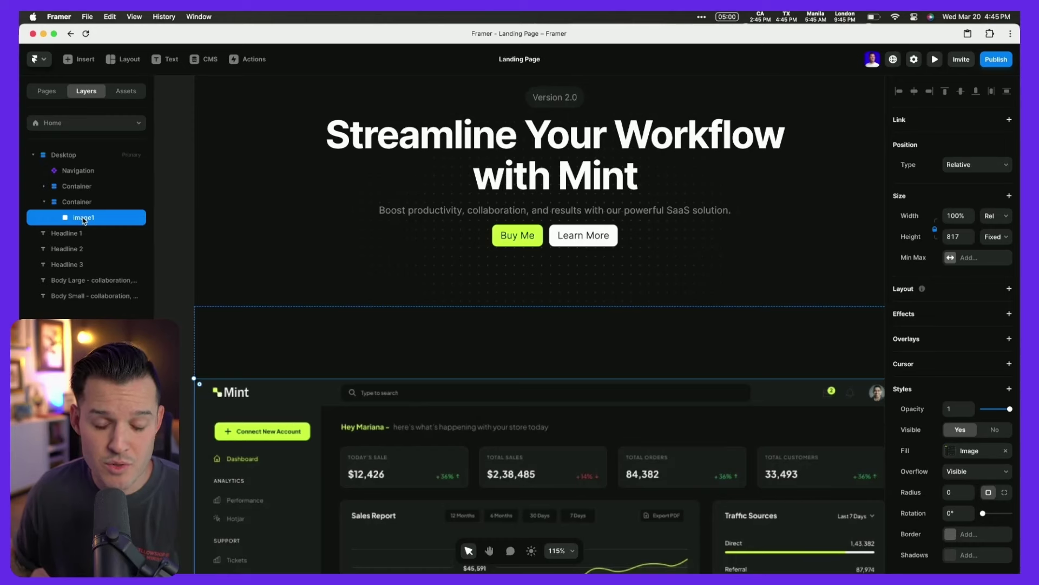
{"action": "key", "text": "super+Return"}
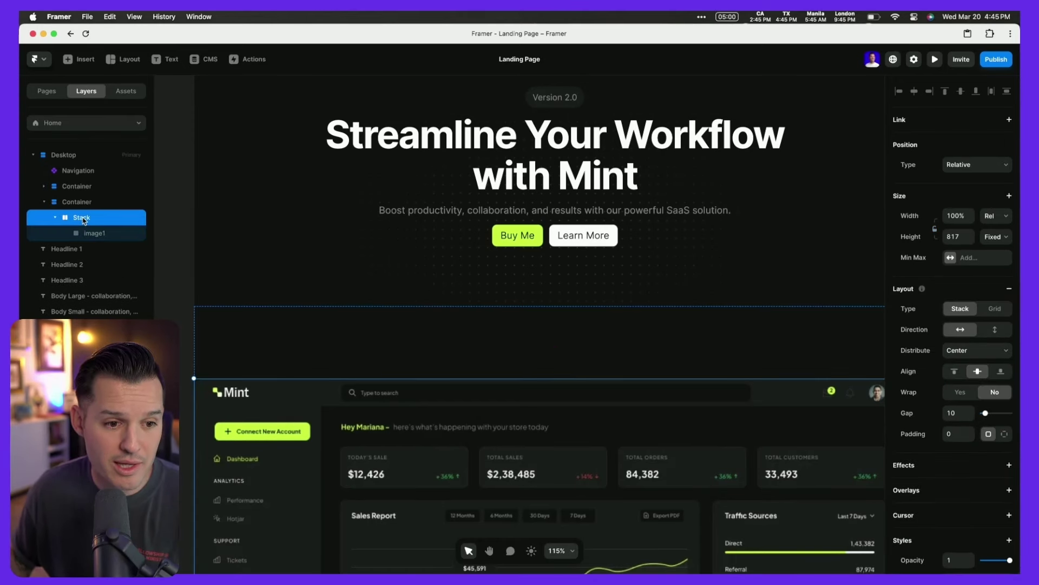
{"action": "double_click", "coordinate": [83, 219]}
{"action": "type", "text": "Product"}
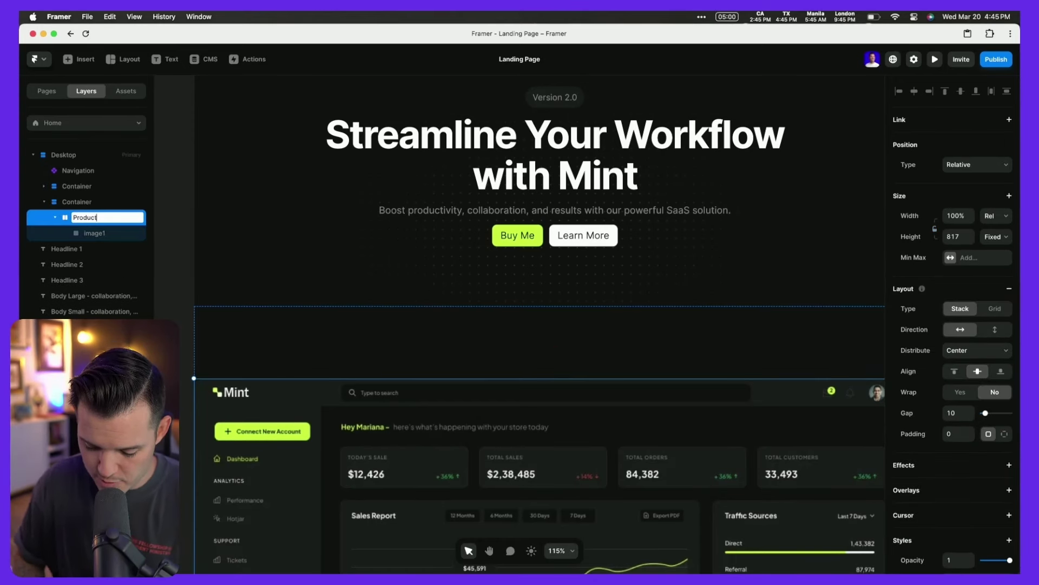
{"action": "type", "text": " Shot"}
{"action": "key", "text": "Return"}
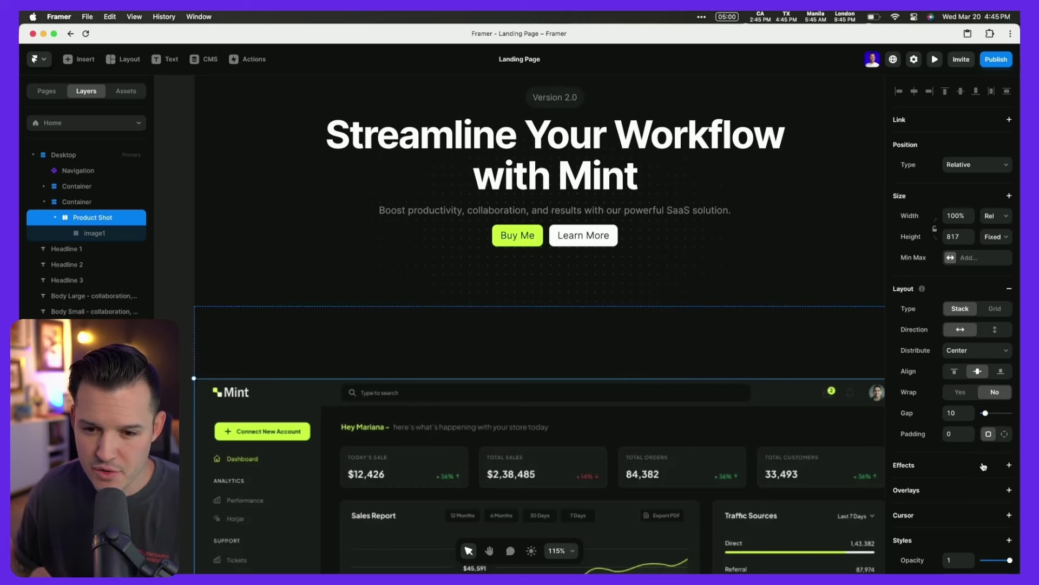
- Set individual padding on the Product Shot stack: 0 on top and bottom, 40 on right and left
{"action": "left_click", "coordinate": [1006, 434]}
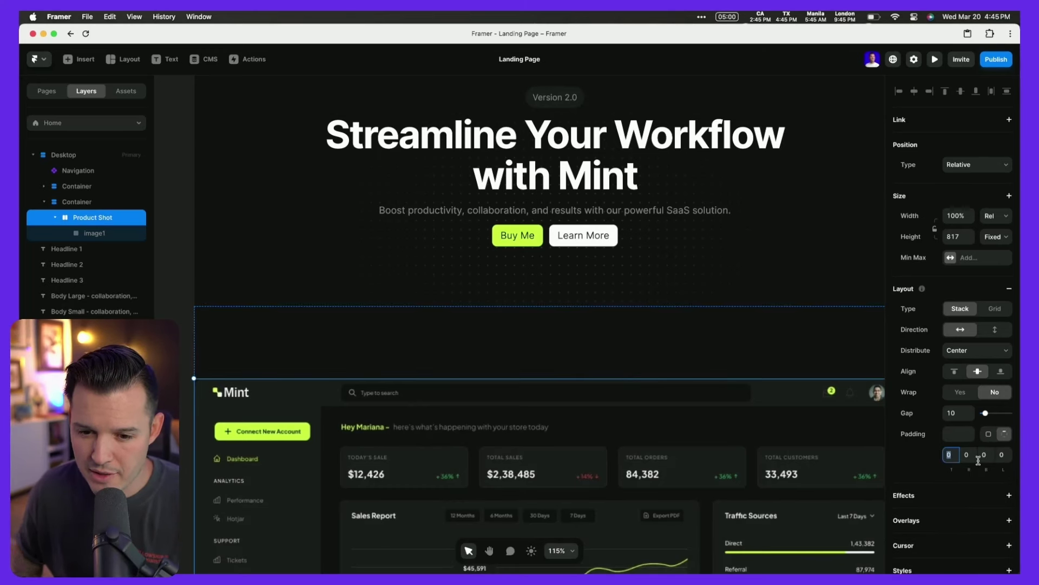
{"action": "type", "text": "0"}
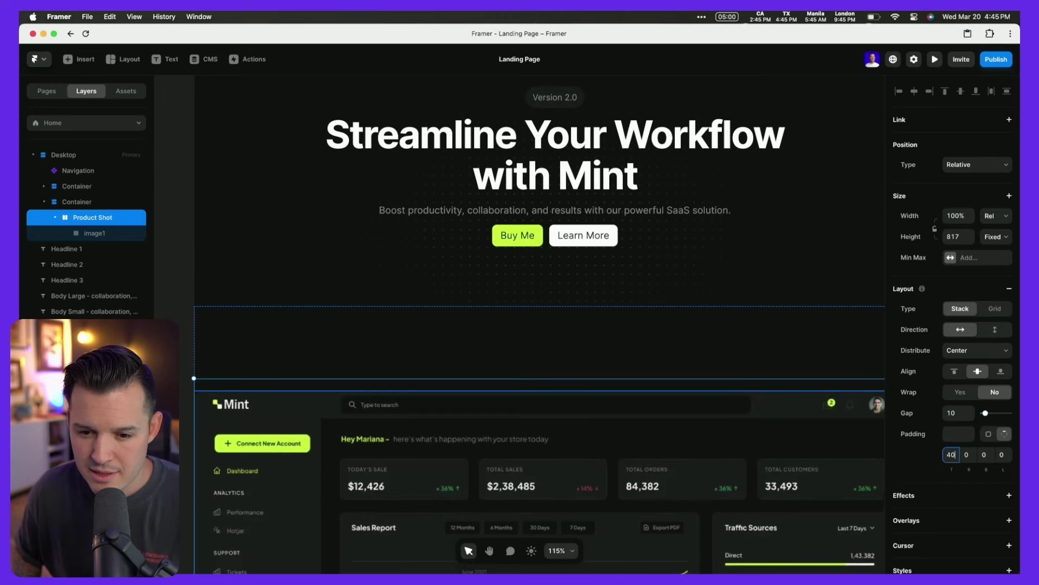
{"action": "key", "text": "Tab"}
{"action": "type", "text": "40"}
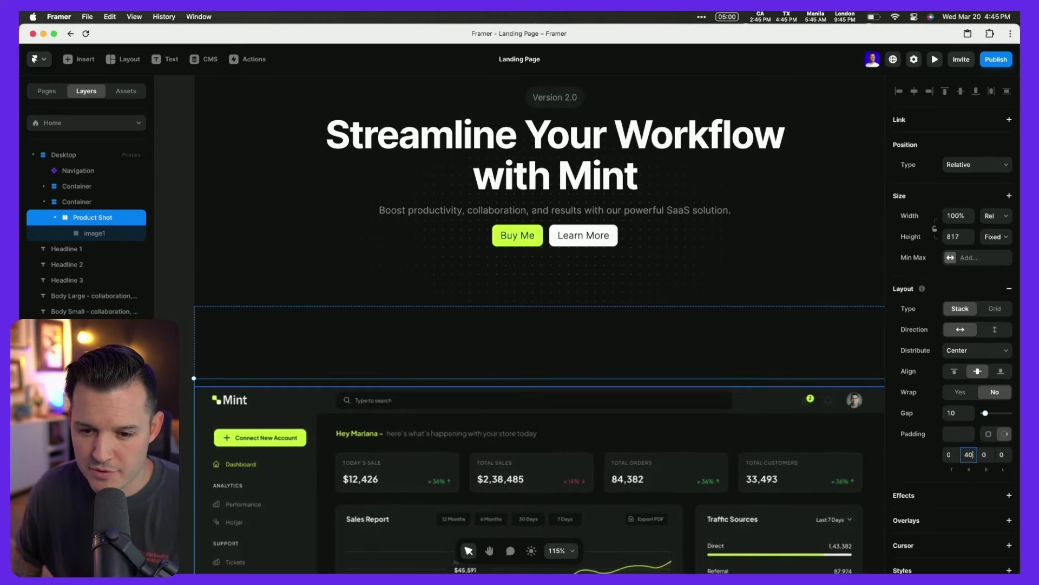
{"action": "type", "text": "40"}
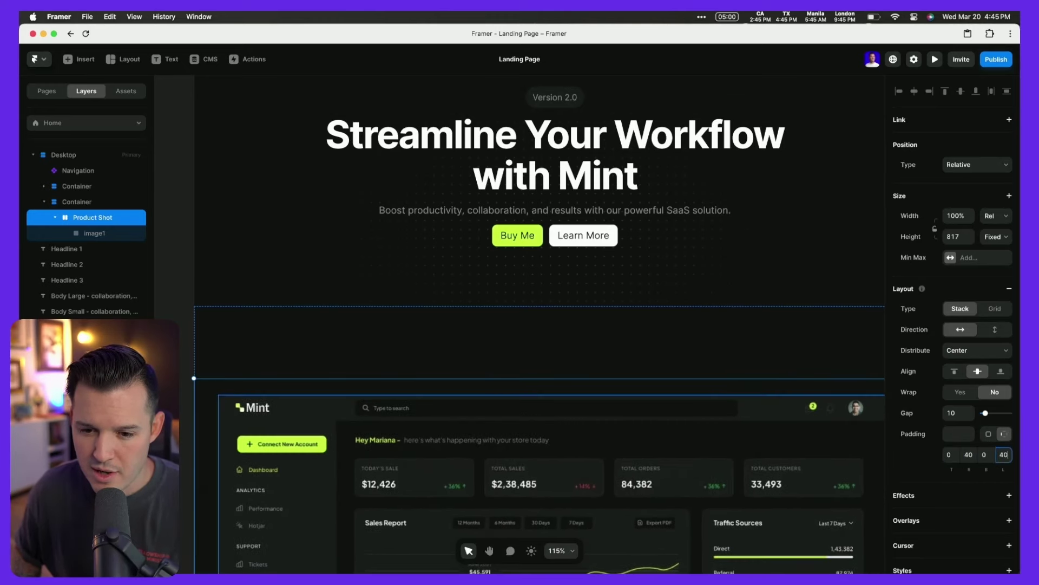
- Preview the page, widen the preview to check the product shot's side padding, and return to the editor
{"action": "left_click", "coordinate": [934, 60]}
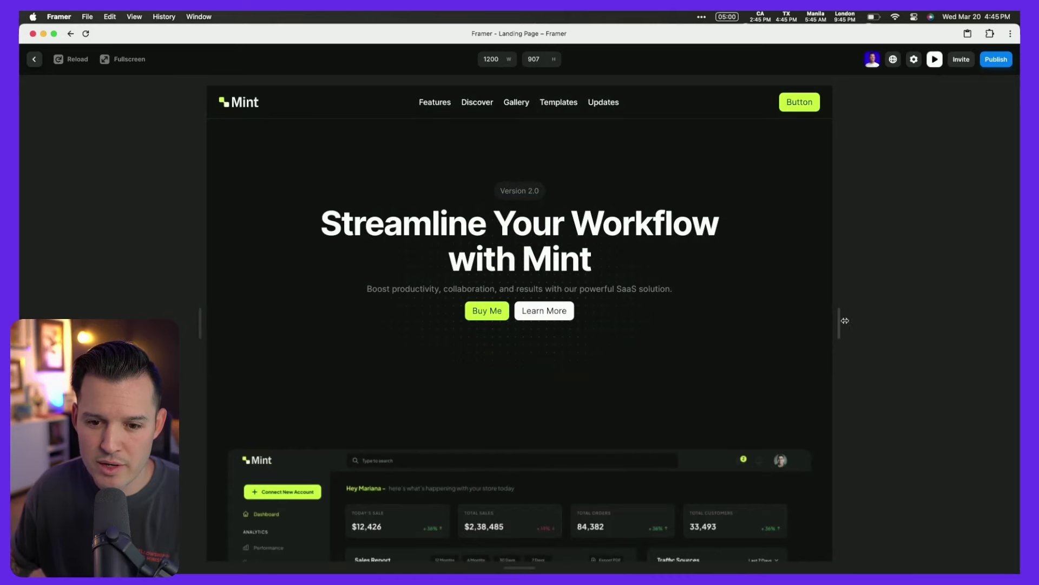
{"action": "left_click_drag", "start_coordinate": [837, 323], "coordinate": [976, 319]}
{"action": "left_click", "coordinate": [934, 61]}
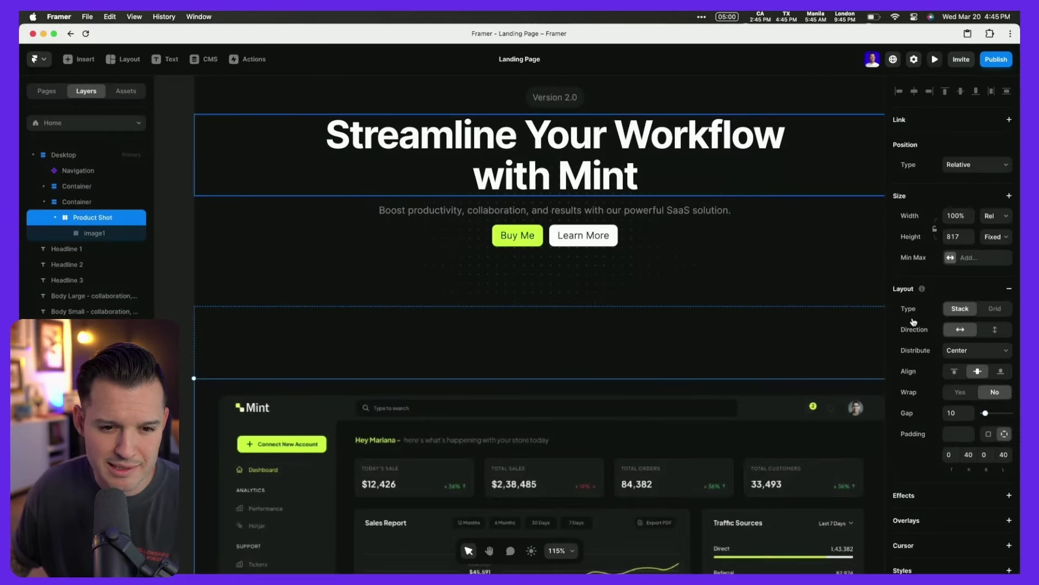
- Set the second Container's top and bottom padding to 40
{"action": "left_click", "coordinate": [837, 274]}
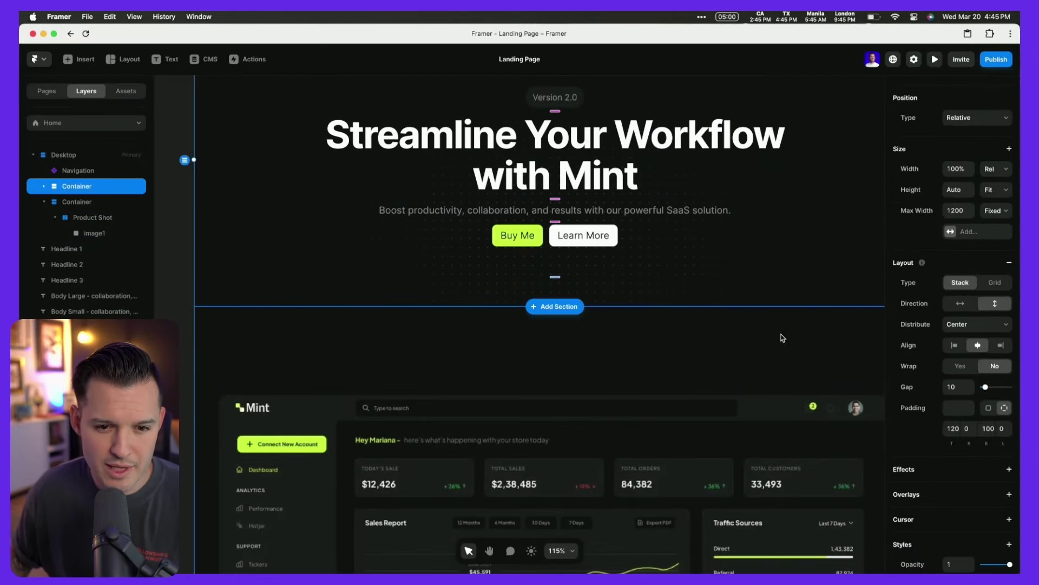
{"action": "left_click", "coordinate": [66, 156]}
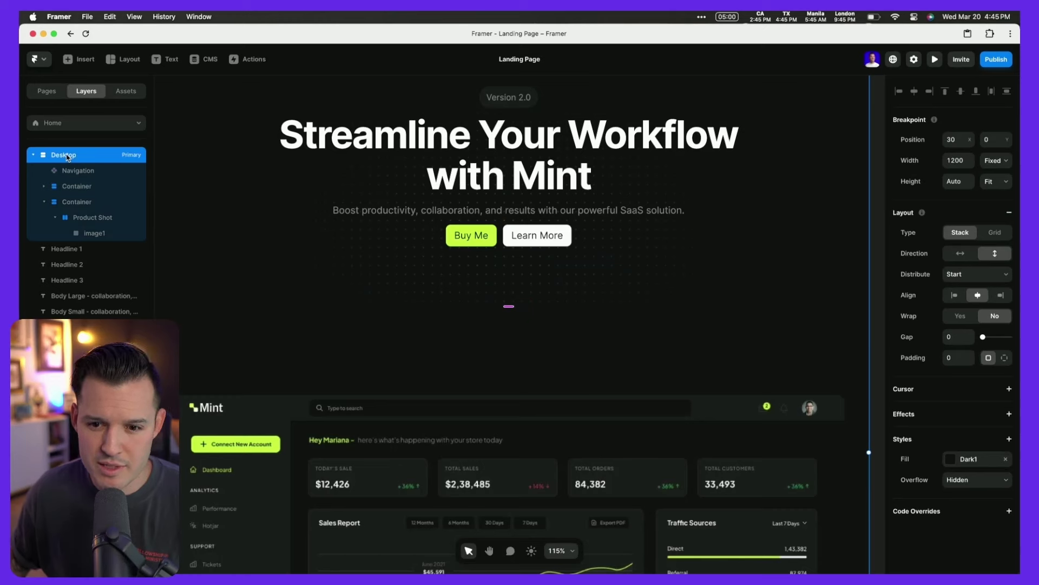
{"action": "left_click", "coordinate": [43, 203]}
{"action": "left_click", "coordinate": [77, 186]}
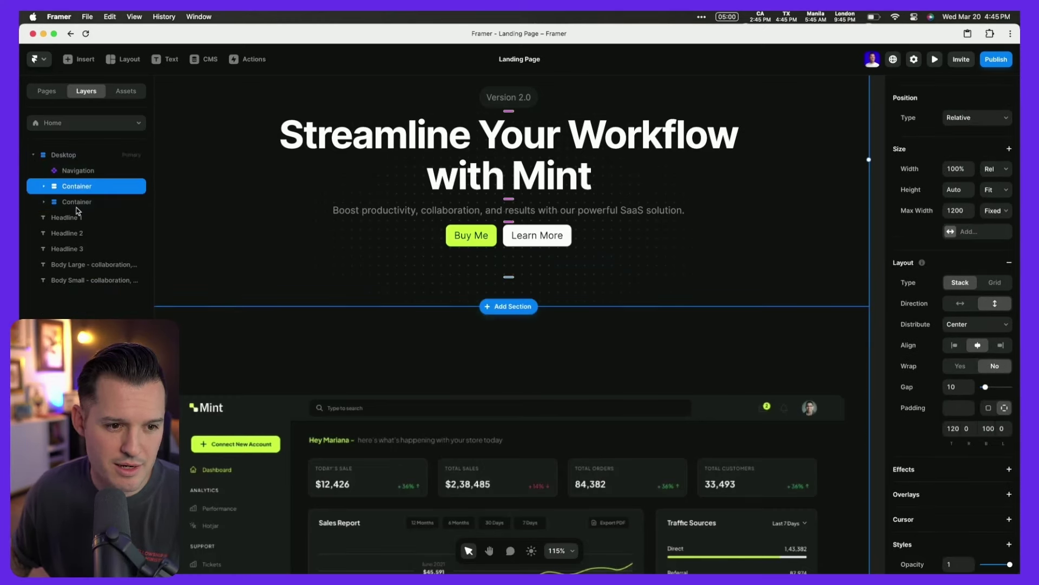
{"action": "left_click", "coordinate": [79, 204]}
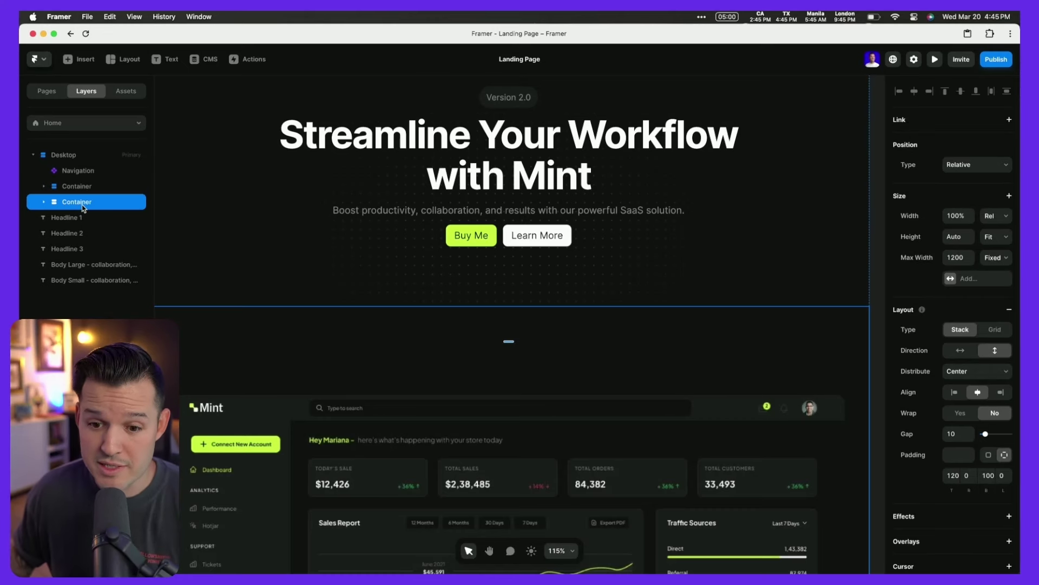
{"action": "left_click", "coordinate": [948, 472]}
{"action": "type", "text": "100"}
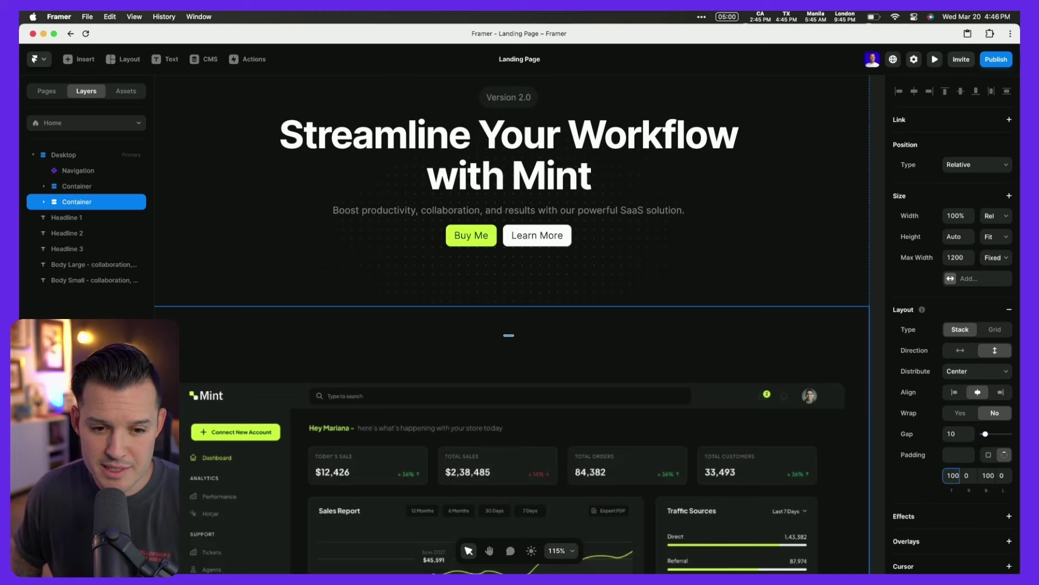
{"action": "key", "text": "BackSpace"}
{"action": "key", "text": "BackSpace"}
{"action": "key", "text": "BackSpace"}
{"action": "type", "text": "40"}
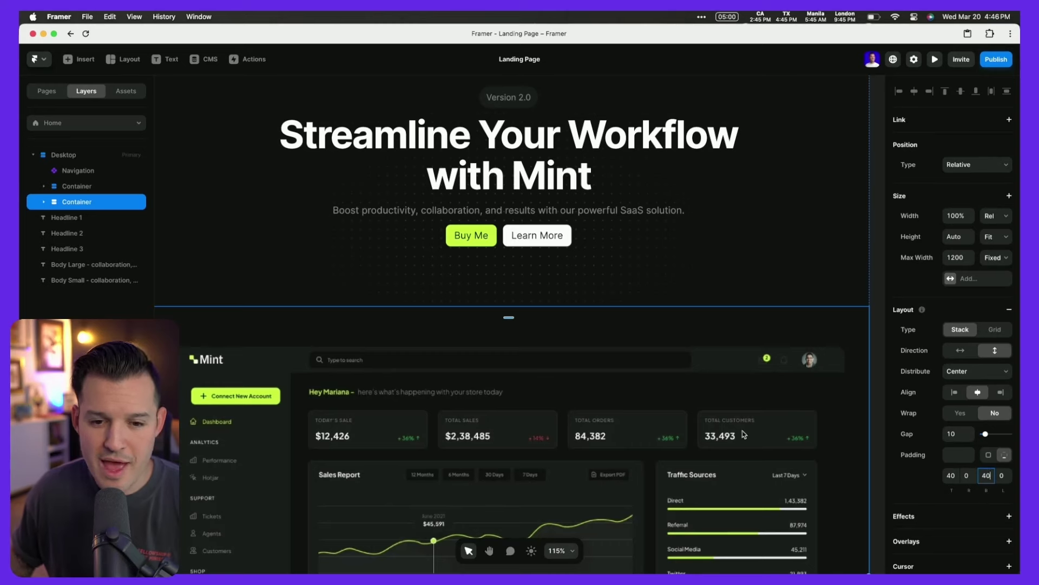
{"action": "scroll", "coordinate": [744, 434], "scroll_direction": "down", "scroll_amount": 3}
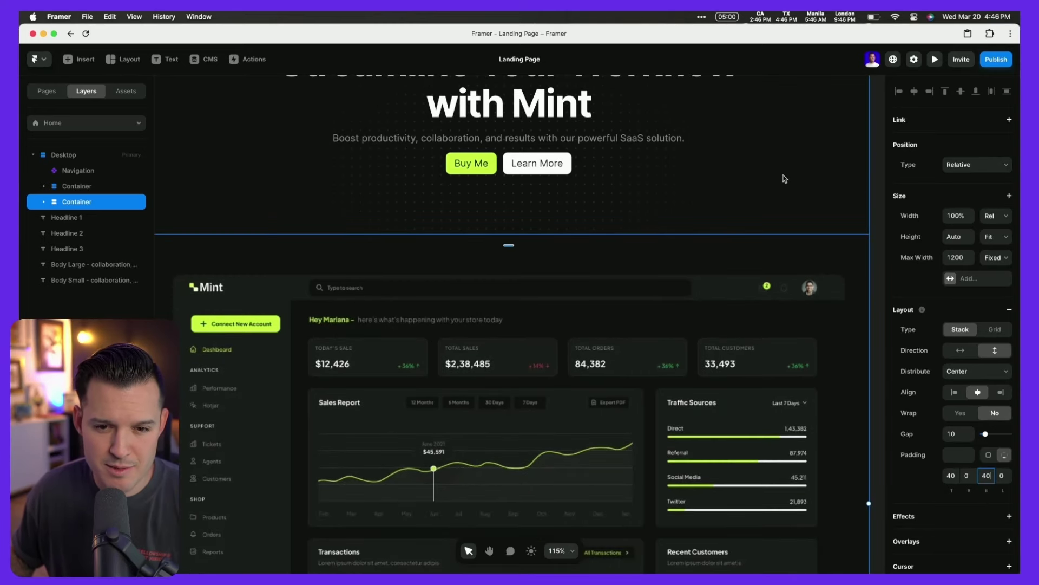
{"action": "left_click", "coordinate": [883, 178]}
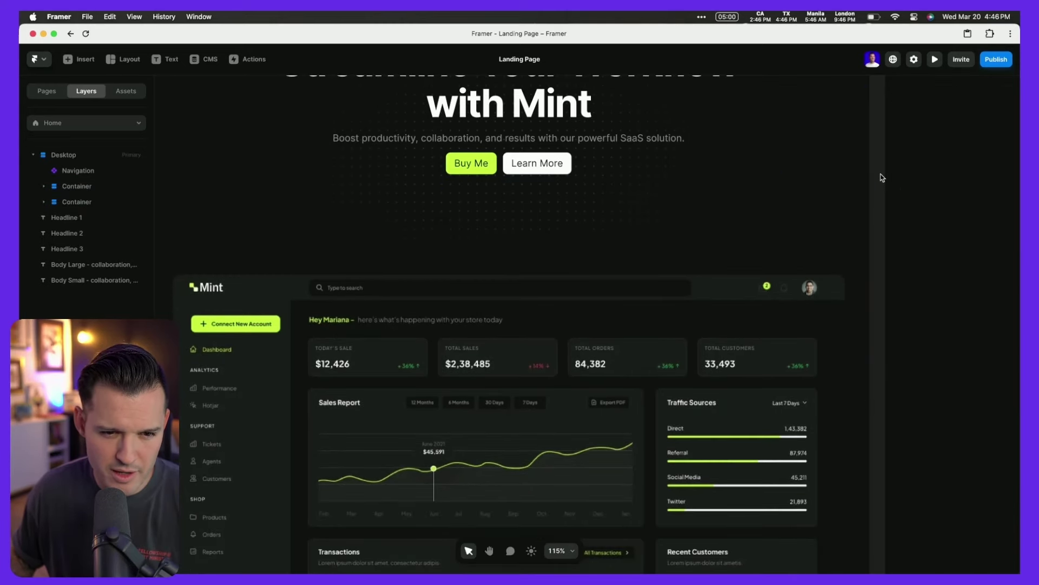
- Set the overflow of the first Container to Visible so that the dotted background is not clipped
{"action": "left_click", "coordinate": [825, 216]}
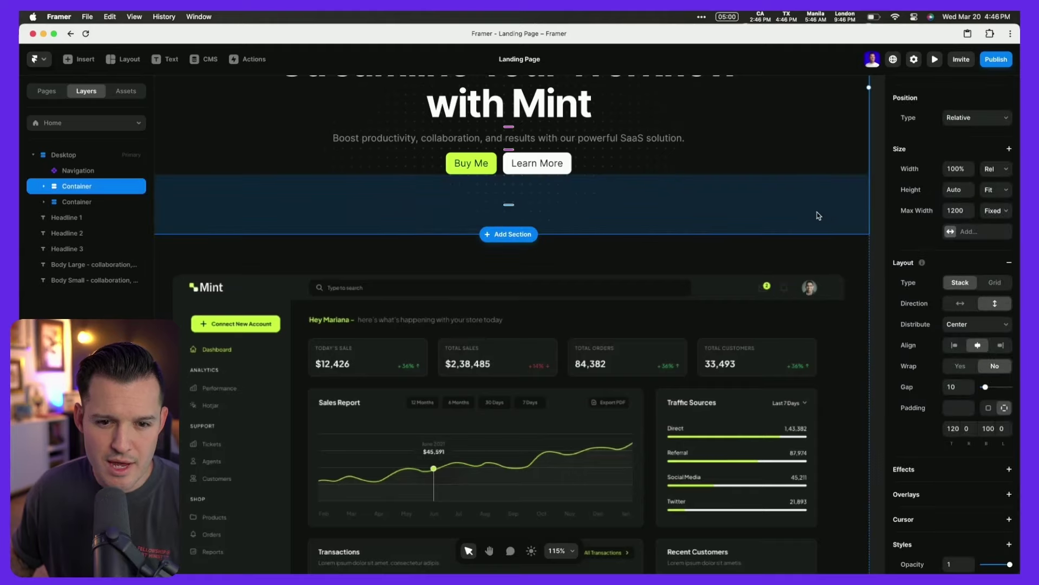
{"action": "left_click", "coordinate": [884, 238]}
{"action": "scroll", "coordinate": [383, 228], "scroll_direction": "up", "scroll_amount": 10}
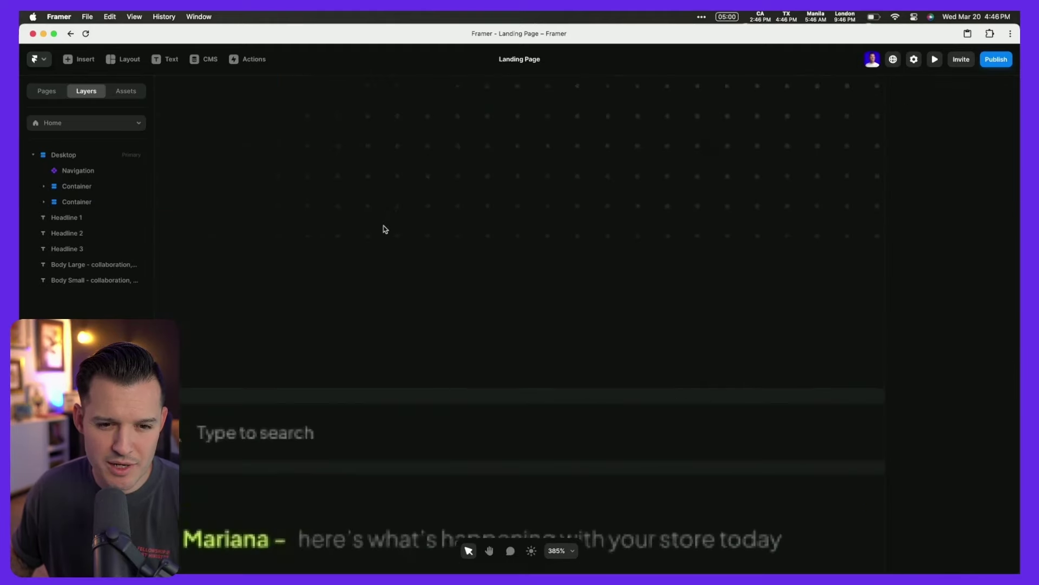
{"action": "scroll", "coordinate": [584, 220], "scroll_direction": "down", "scroll_amount": 10}
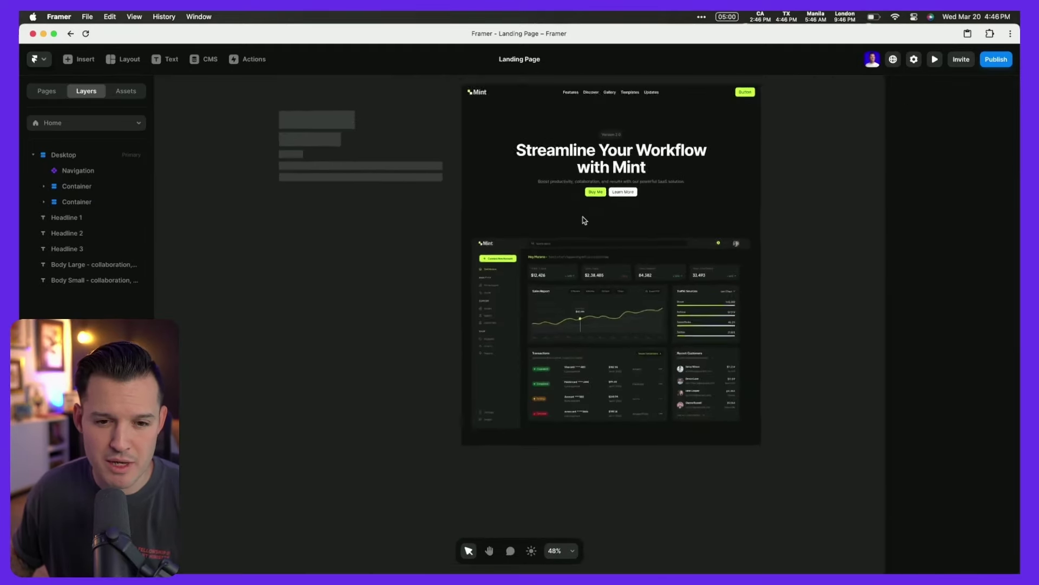
{"action": "left_click", "coordinate": [788, 201]}
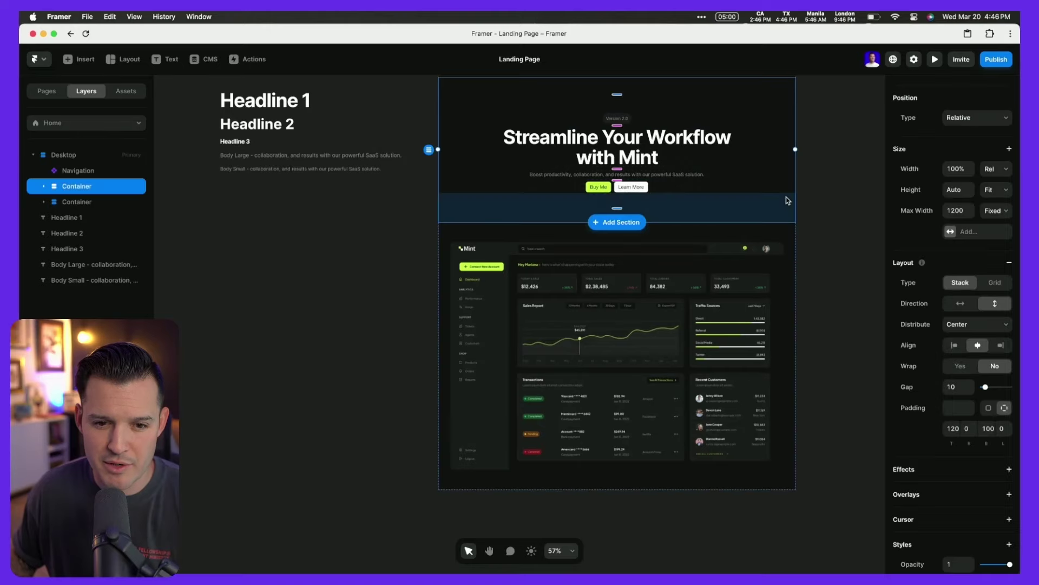
{"action": "scroll", "coordinate": [979, 368], "scroll_direction": "down", "scroll_amount": 5}
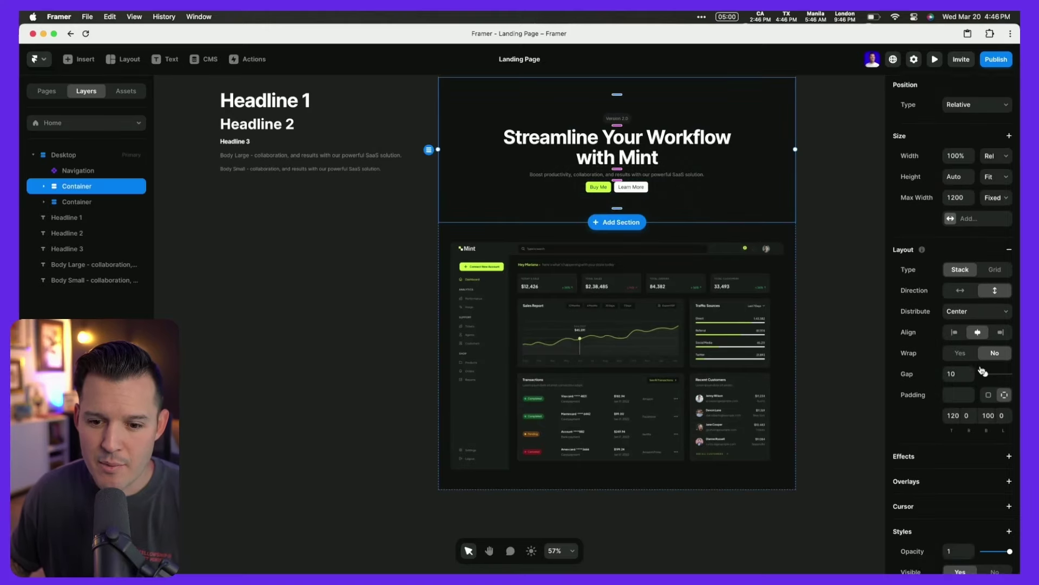
{"action": "left_click", "coordinate": [986, 390]}
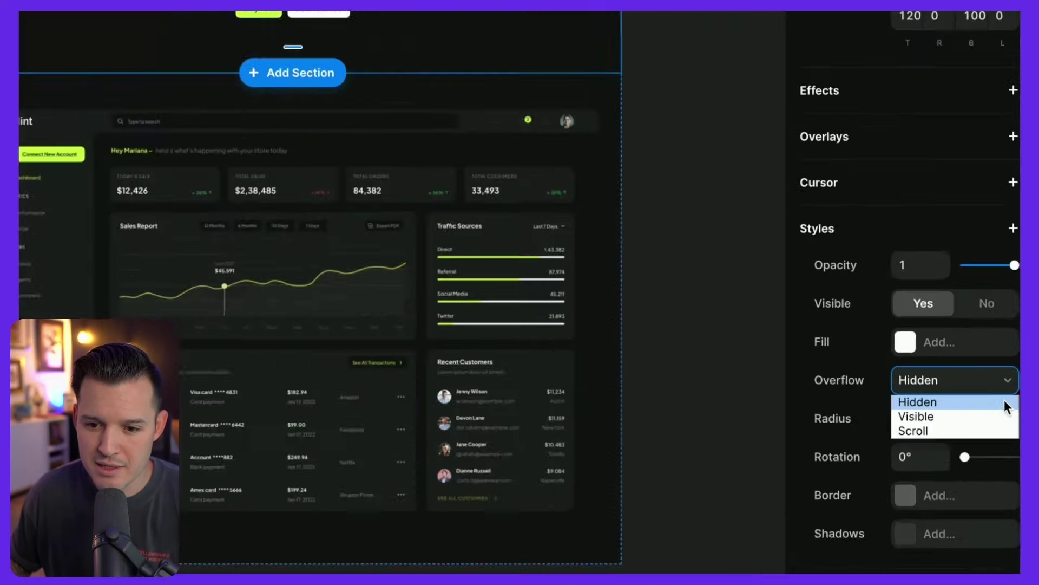
{"action": "left_click", "coordinate": [962, 408]}
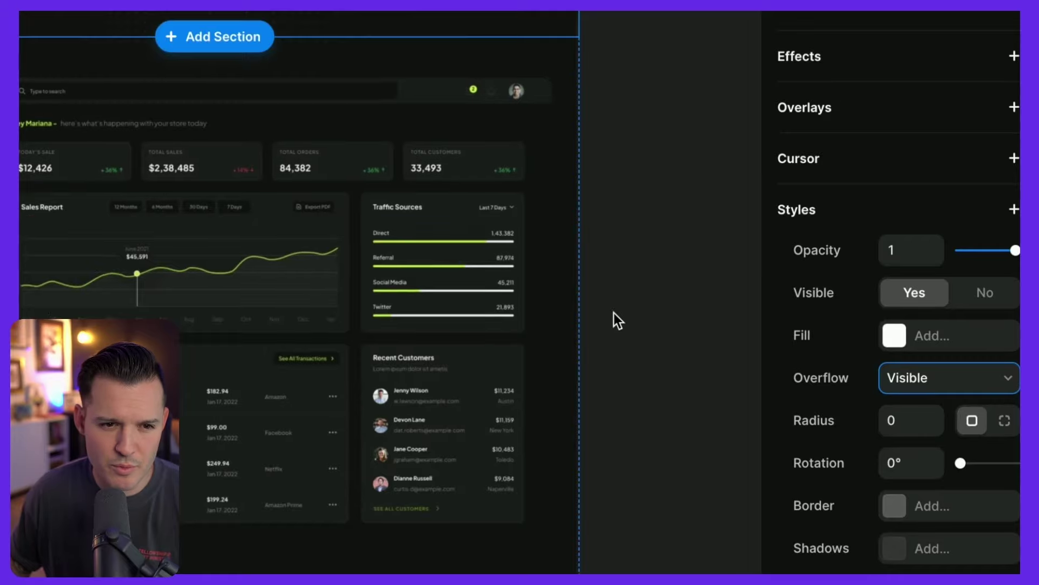
{"action": "scroll", "coordinate": [613, 318], "scroll_direction": "up", "scroll_amount": 5}
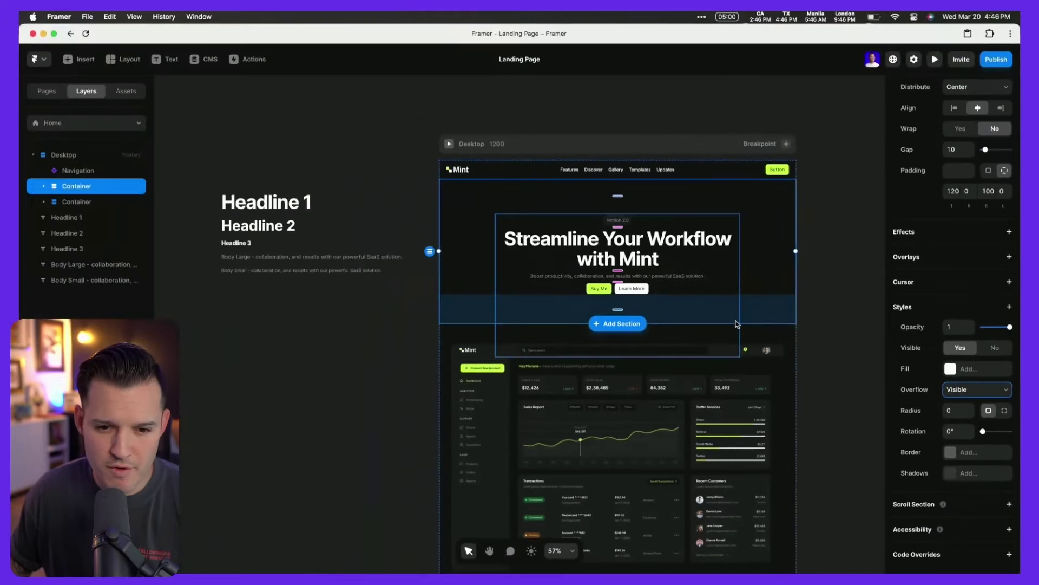
{"action": "left_click", "coordinate": [828, 344]}
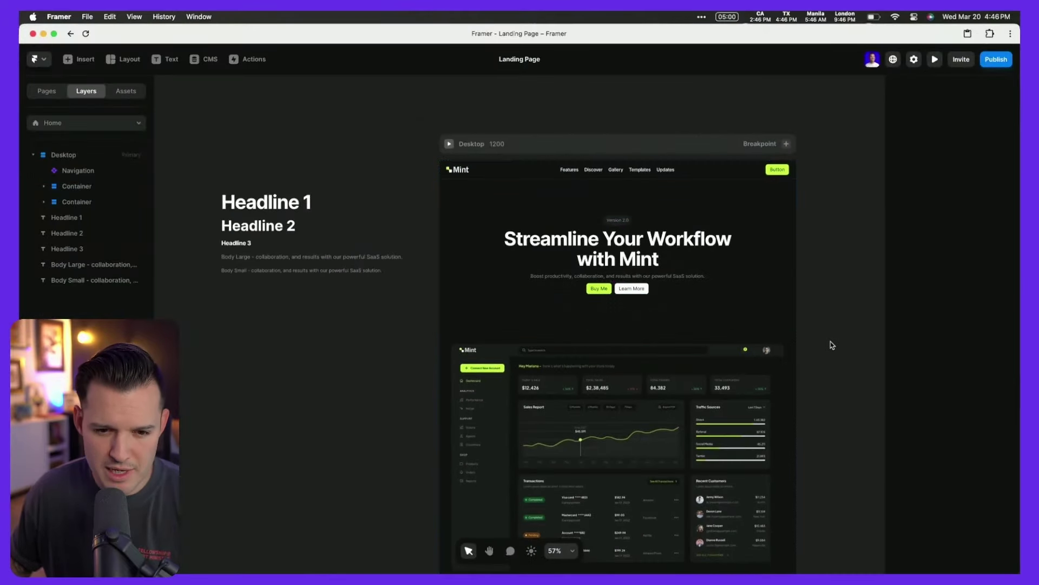
{"action": "scroll", "coordinate": [831, 344], "scroll_direction": "up", "scroll_amount": 5}
{"action": "scroll", "coordinate": [831, 344], "scroll_direction": "down", "scroll_amount": 2}
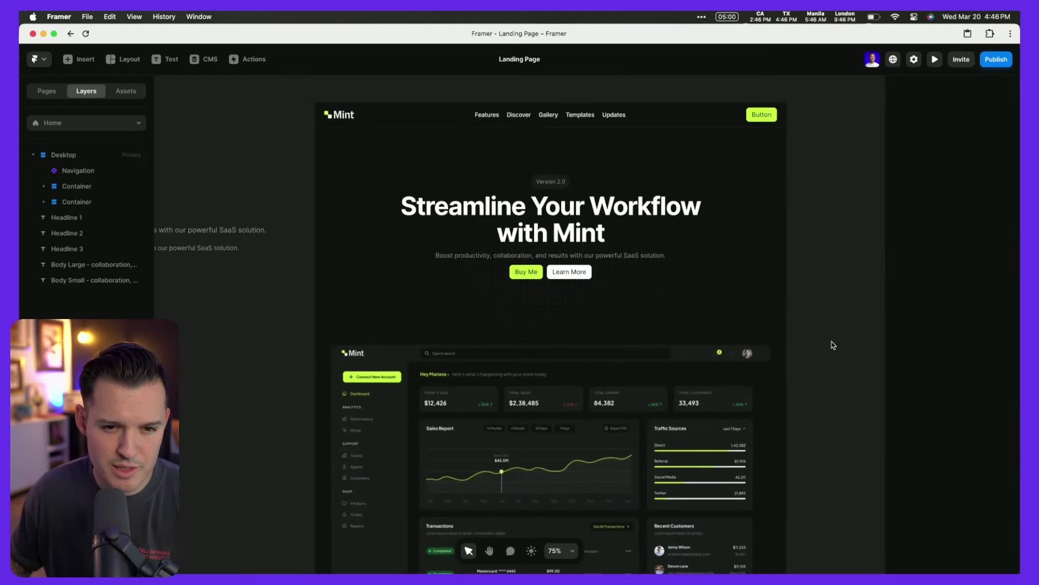
{"action": "scroll", "coordinate": [839, 295], "scroll_direction": "down", "scroll_amount": 2}
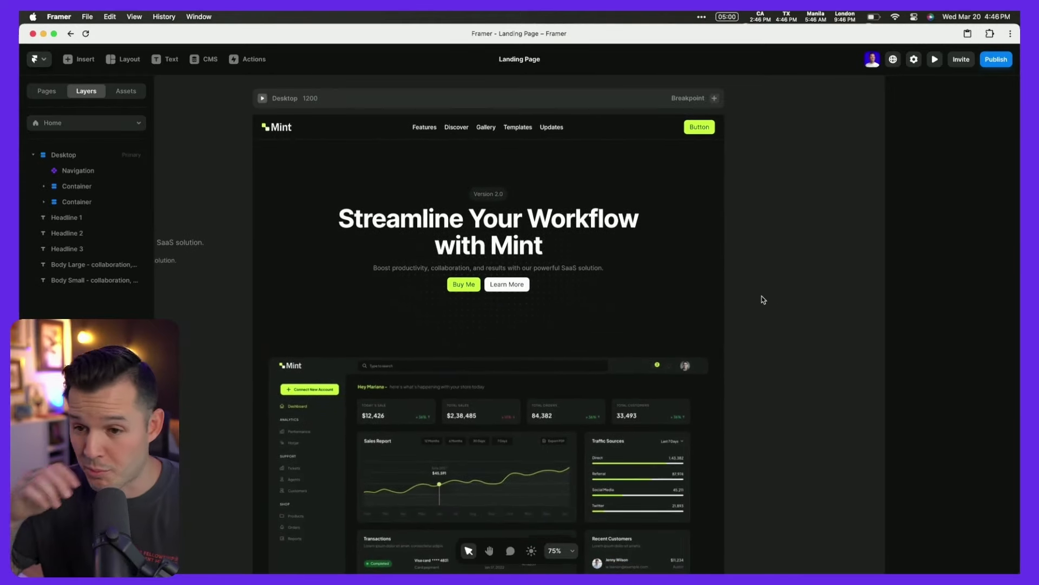
{"action": "left_click", "coordinate": [616, 134]}
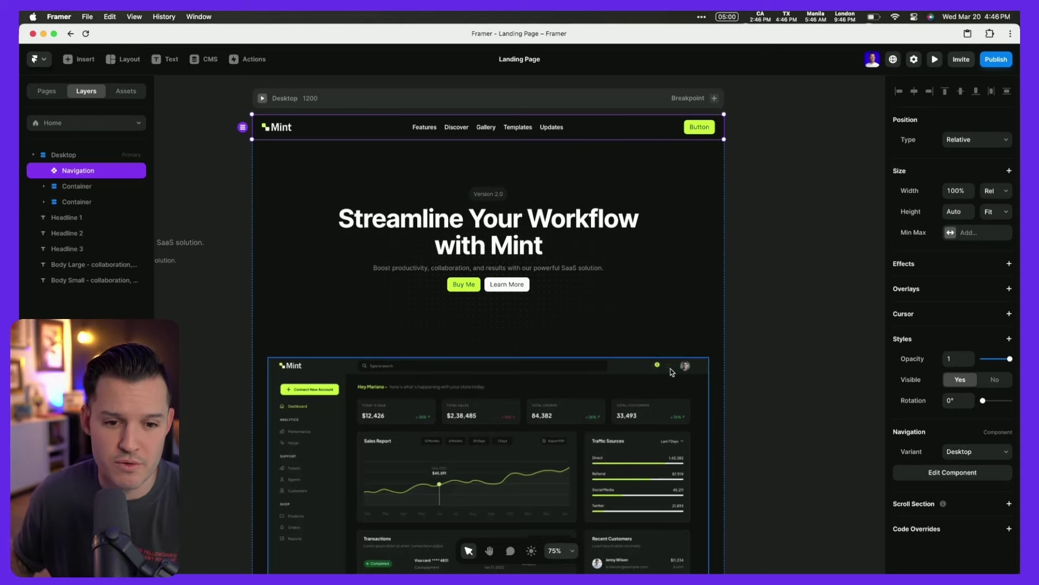
{"action": "scroll", "coordinate": [676, 366], "scroll_direction": "down", "scroll_amount": 5}
{"action": "scroll", "coordinate": [682, 371], "scroll_direction": "up", "scroll_amount": 2}
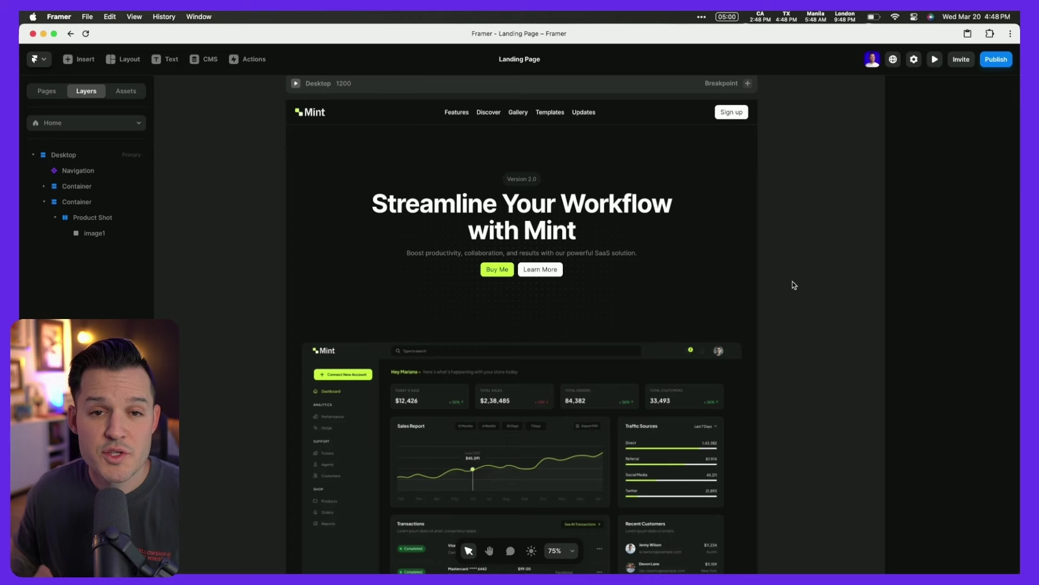
- Preview the page and resize the preview width to check how the layout responds
{"action": "left_click", "coordinate": [934, 59]}
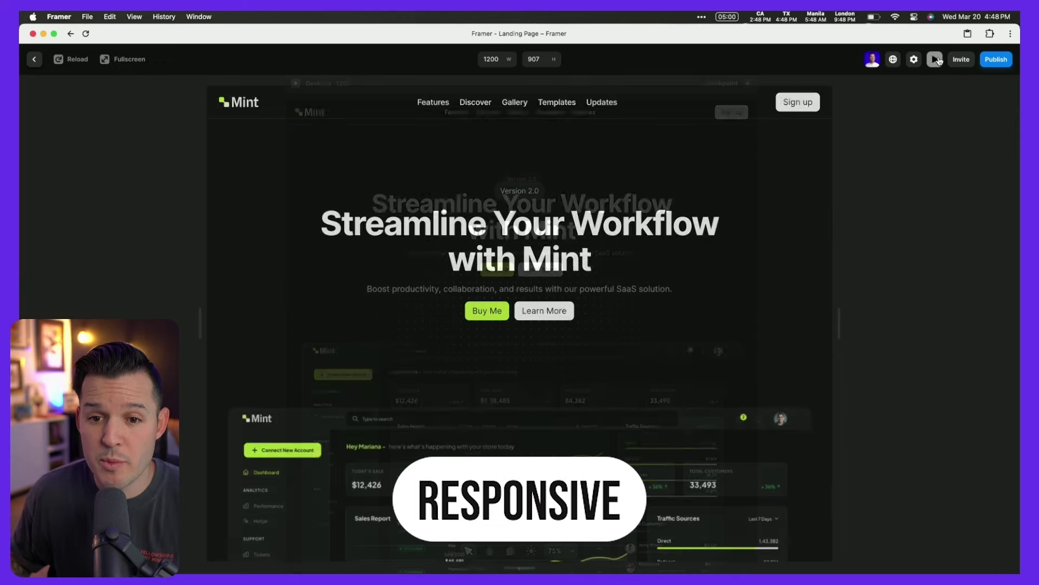
{"action": "left_click_drag", "start_coordinate": [839, 319], "coordinate": [894, 315]}
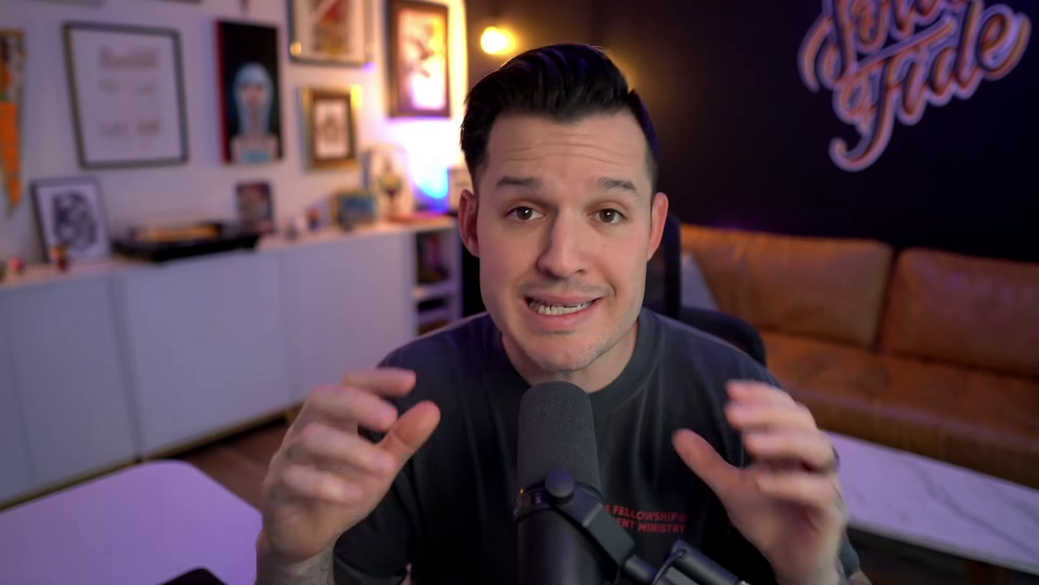
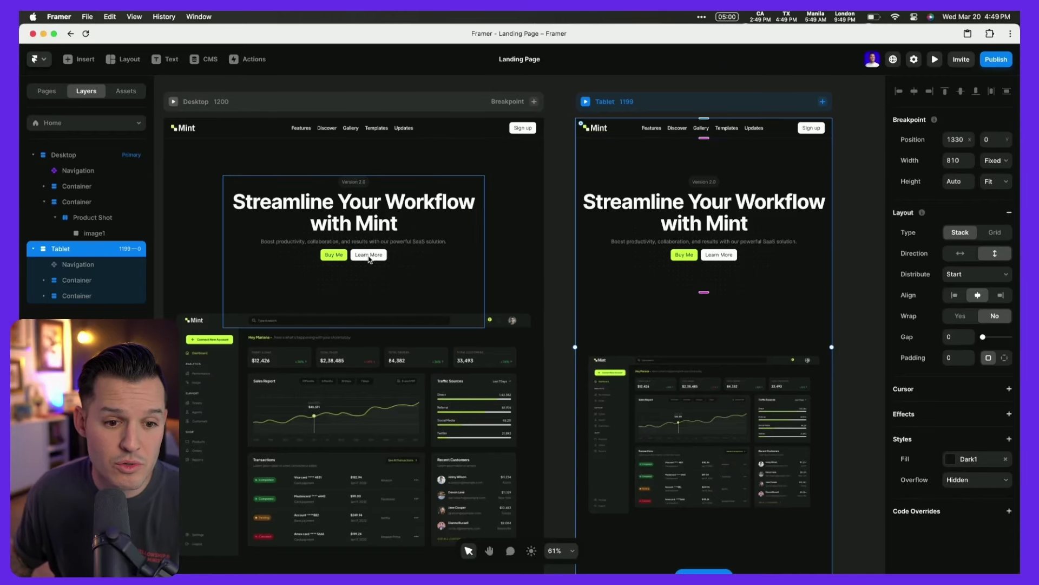
- Delete image1 from the Desktop layout's Product Shot stack and undo the deletion
{"action": "double_click", "coordinate": [370, 260]}
{"action": "left_click", "coordinate": [398, 355]}
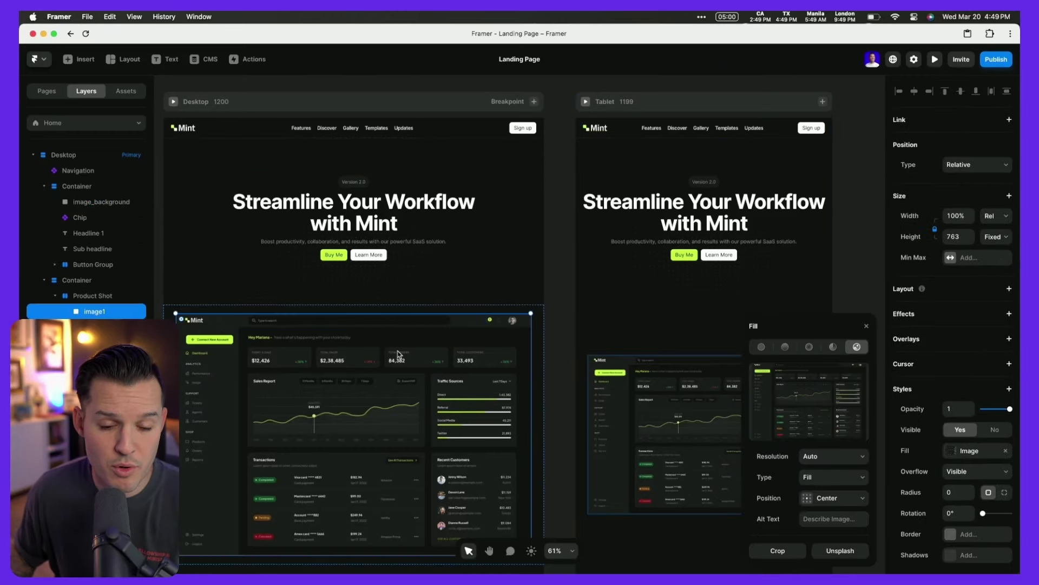
{"action": "key", "text": "Delete"}
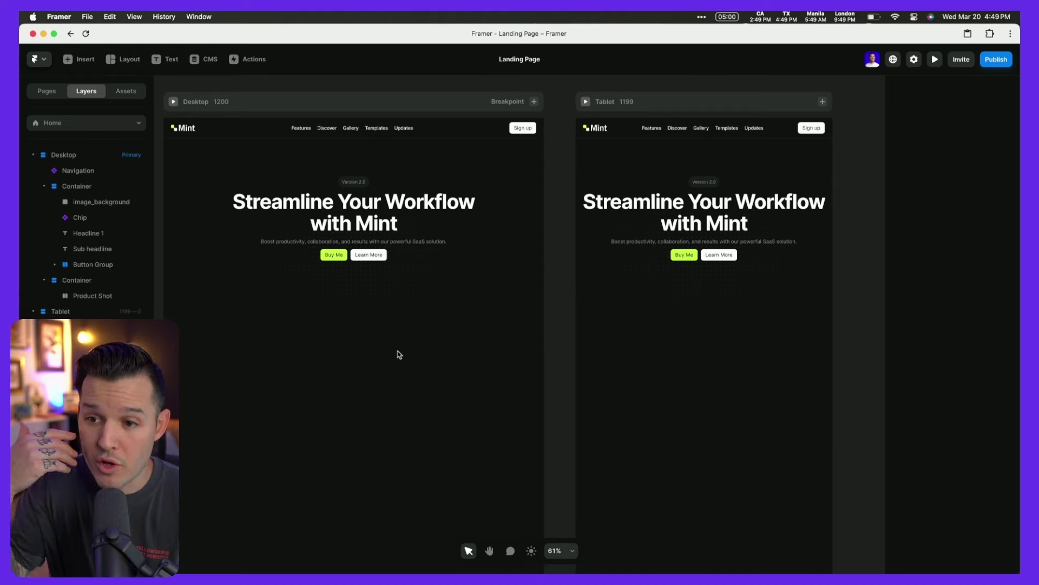
{"action": "key", "text": "super+z"}
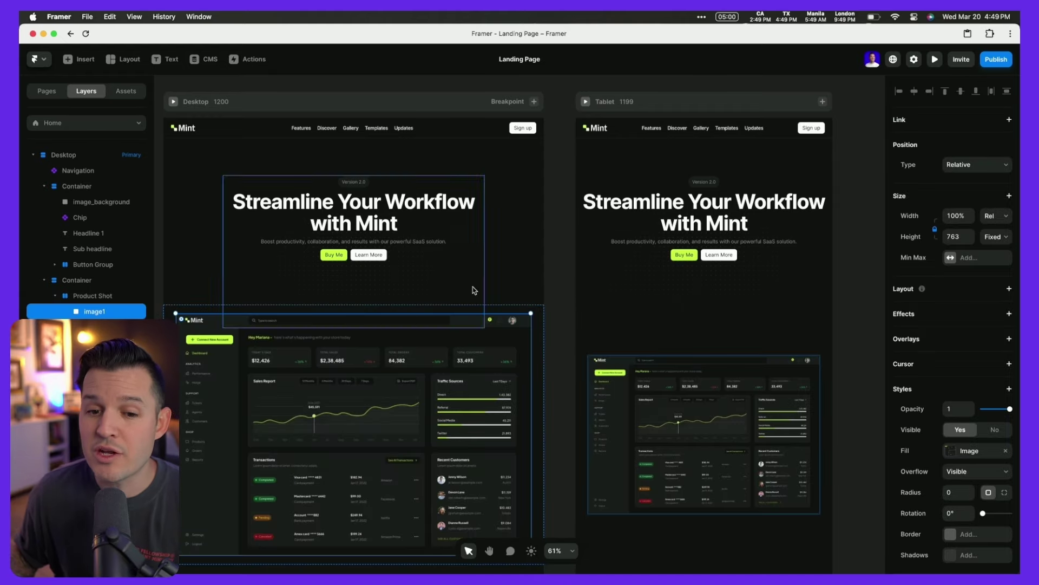
- Add the 390-wide Phone breakpoint to the page from the Tablet layout
{"action": "left_click", "coordinate": [739, 212]}
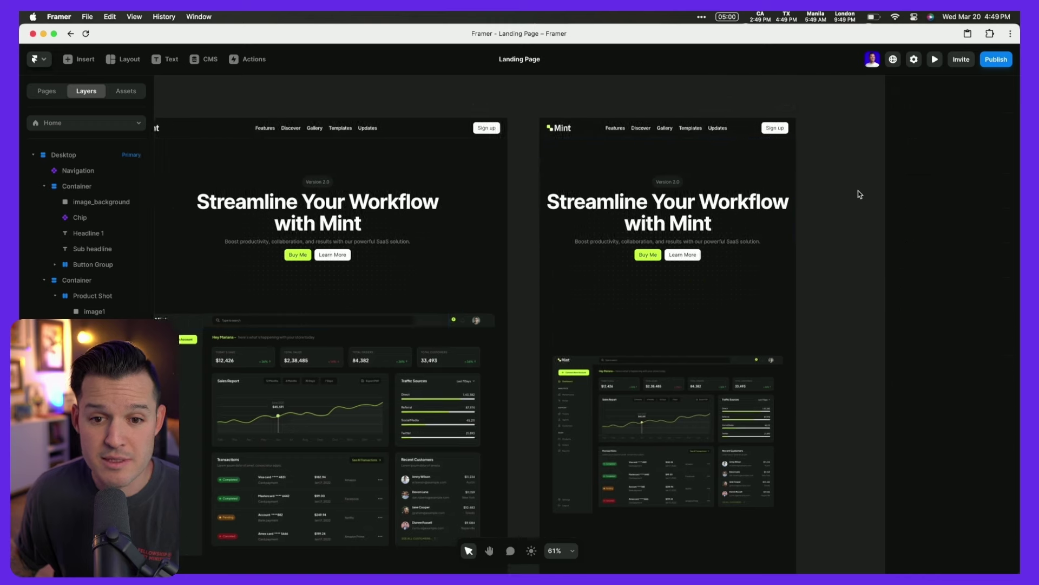
{"action": "scroll", "coordinate": [812, 162], "scroll_direction": "right", "scroll_amount": 3}
{"action": "left_click", "coordinate": [760, 103]}
{"action": "left_click", "coordinate": [760, 103]}
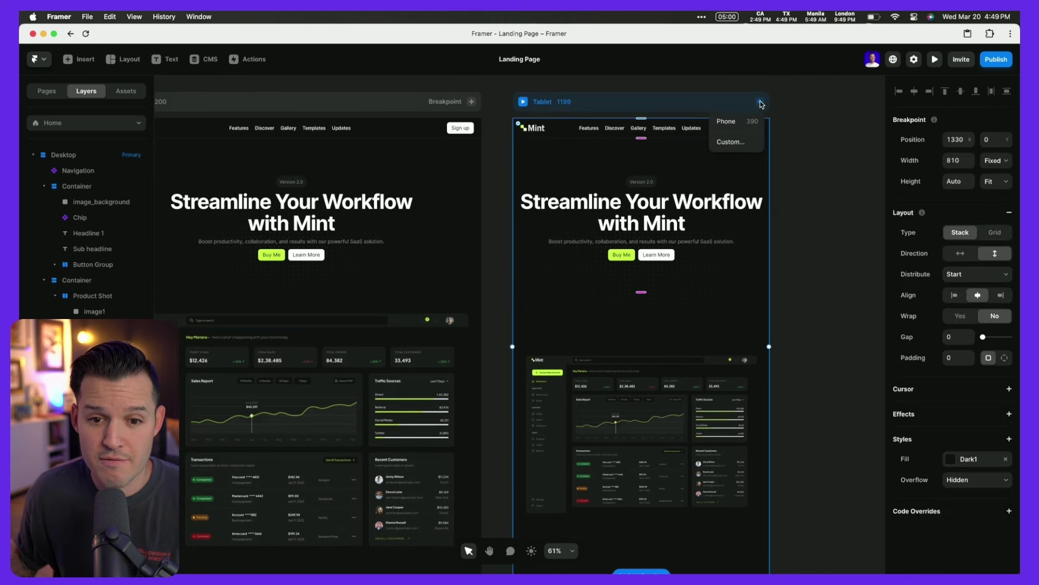
{"action": "left_click", "coordinate": [739, 122]}
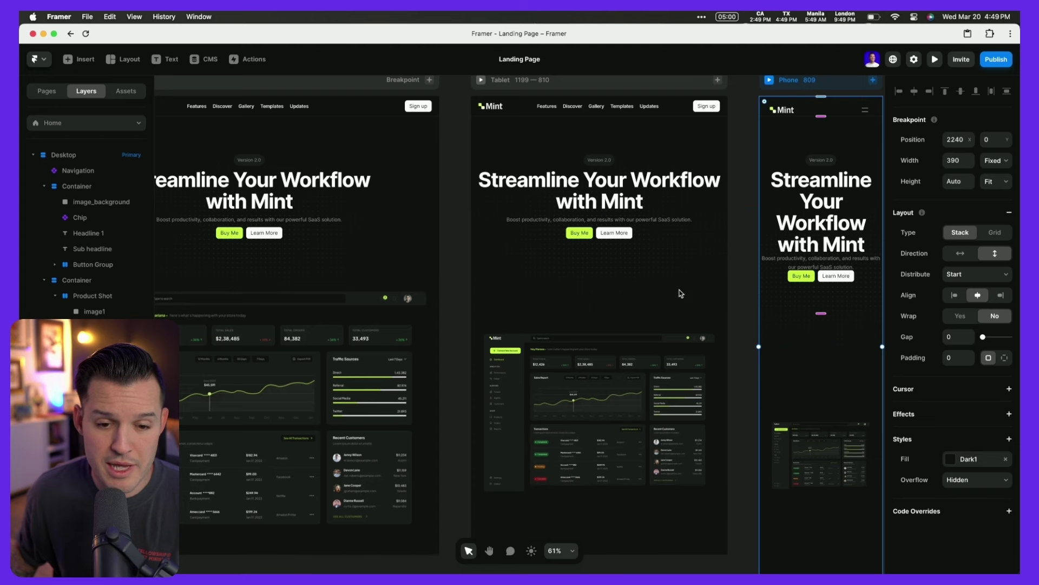
- Examine the sizing and padding of the hero Container, background image, second Container and Product Shot stack in the Desktop and Tablet layouts
{"action": "left_click", "coordinate": [405, 256]}
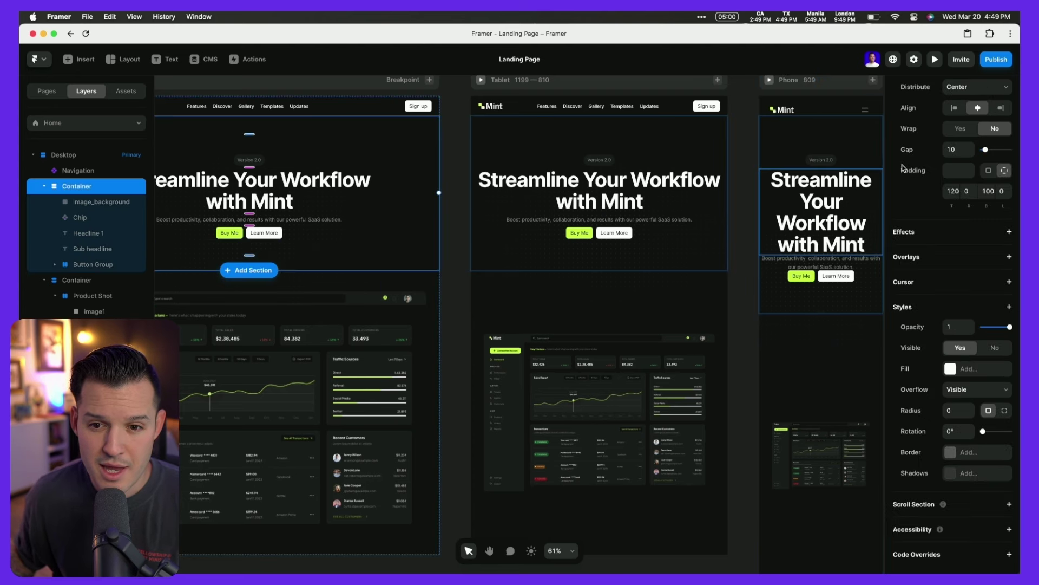
{"action": "scroll", "coordinate": [951, 170], "scroll_direction": "up", "scroll_amount": 5}
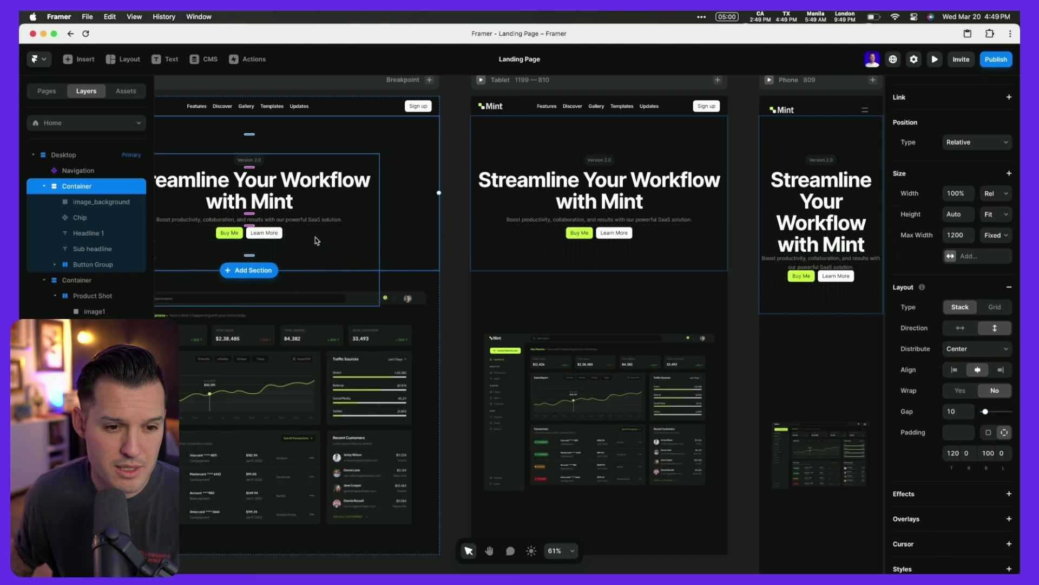
{"action": "left_click", "coordinate": [704, 259]}
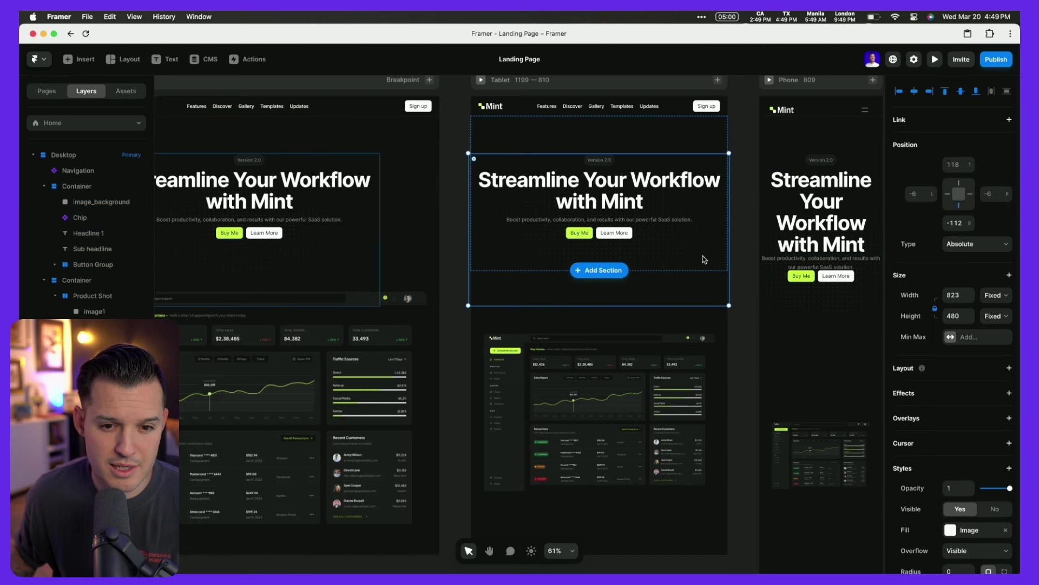
{"action": "left_click", "coordinate": [690, 142]}
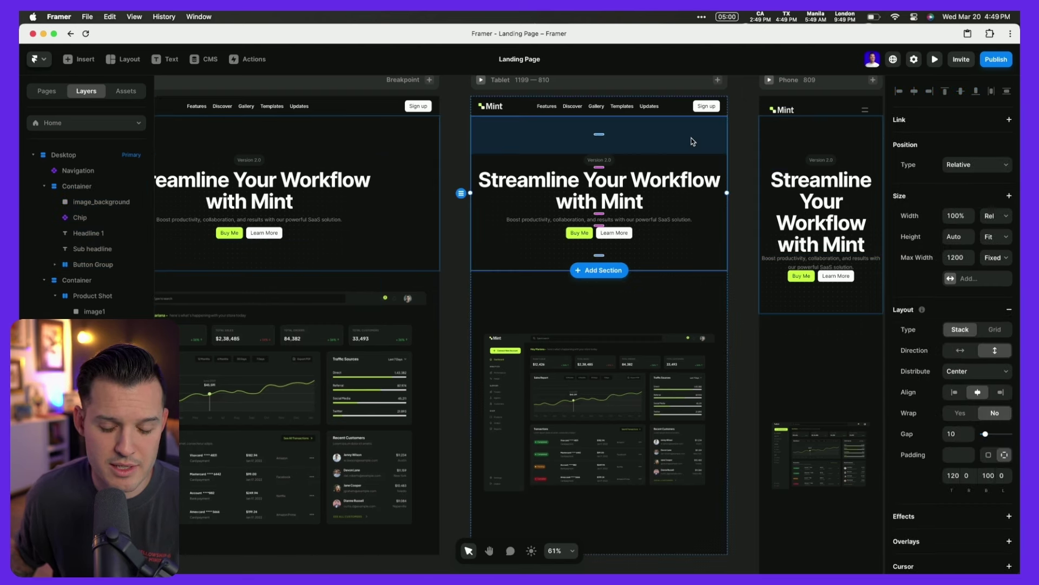
{"action": "left_click", "coordinate": [705, 303]}
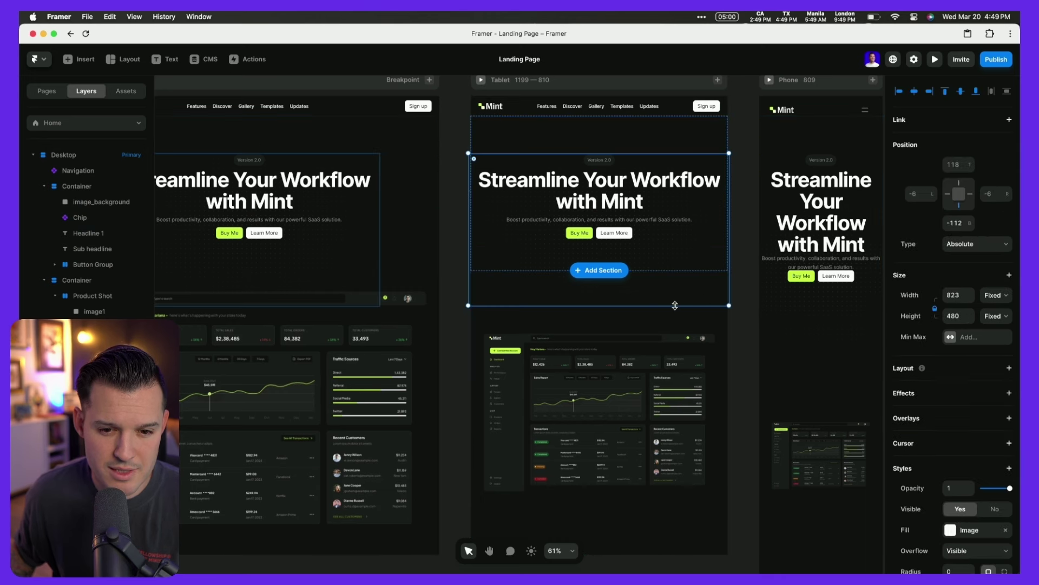
{"action": "left_click_drag", "start_coordinate": [675, 308], "coordinate": [674, 269]}
{"action": "left_click", "coordinate": [706, 282]}
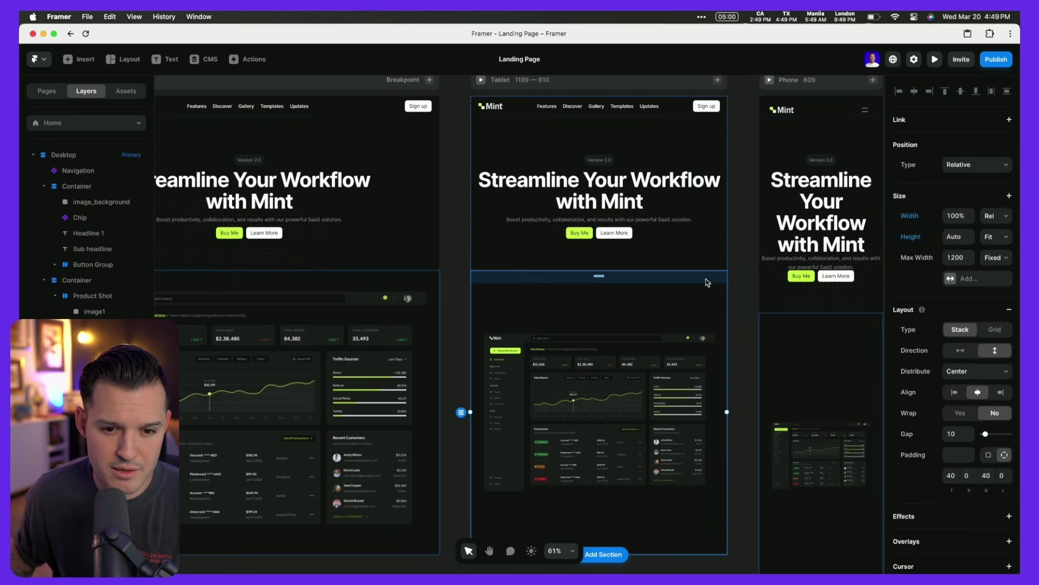
{"action": "left_click", "coordinate": [709, 294]}
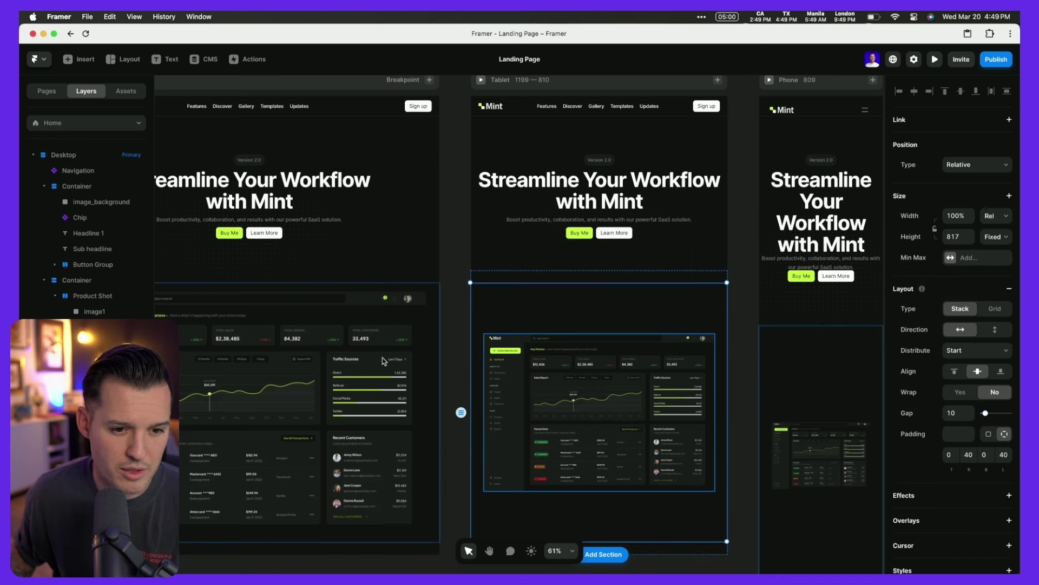
- Set the height of the Desktop layout's Product Shot stack to Fit Content
{"action": "left_click", "coordinate": [452, 245]}
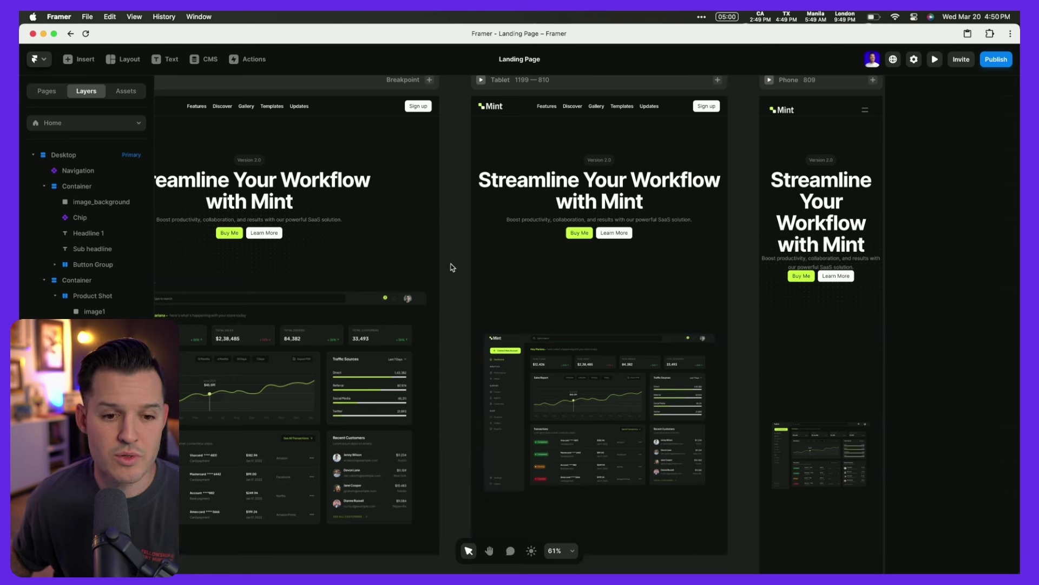
{"action": "left_click", "coordinate": [76, 310]}
{"action": "left_click", "coordinate": [75, 296]}
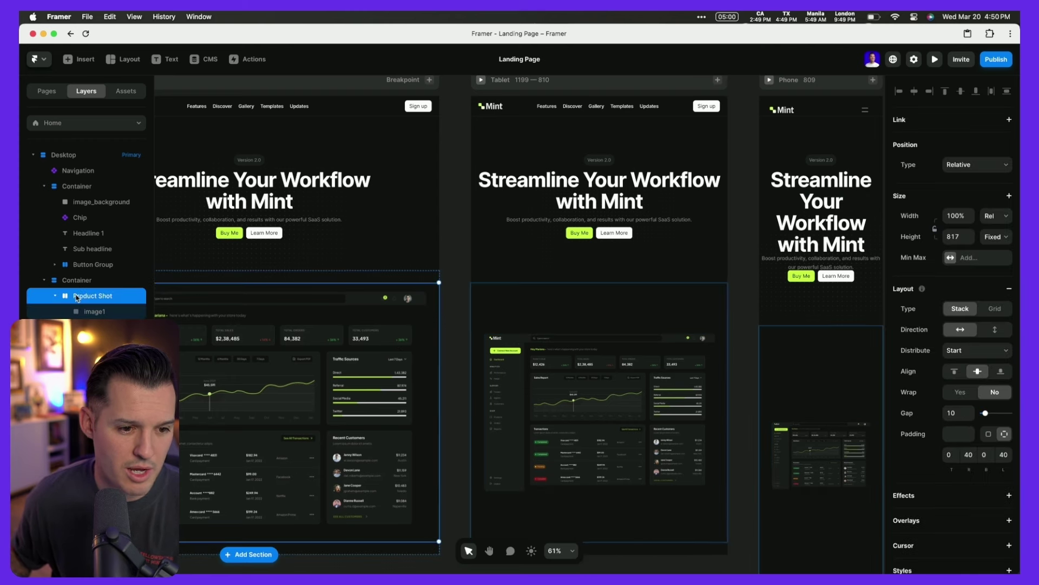
{"action": "left_click", "coordinate": [996, 238]}
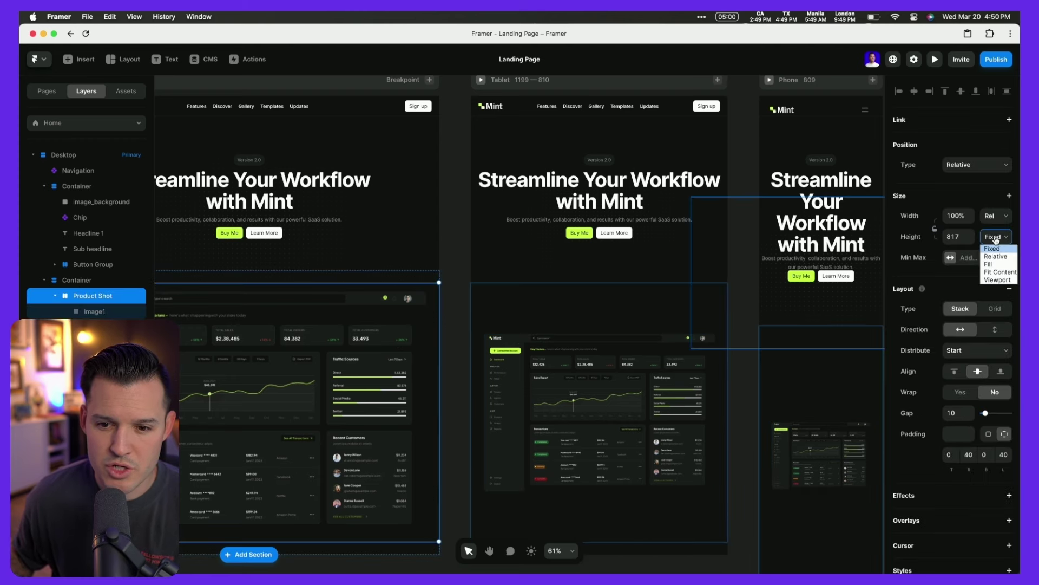
{"action": "left_click", "coordinate": [1001, 272]}
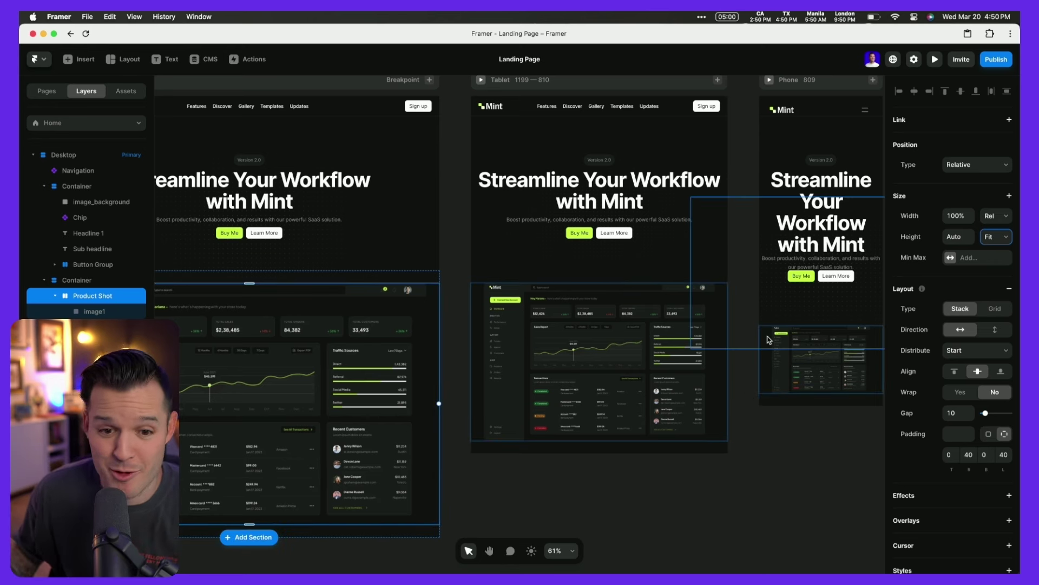
{"action": "scroll", "coordinate": [627, 293], "scroll_direction": "up", "scroll_amount": 2}
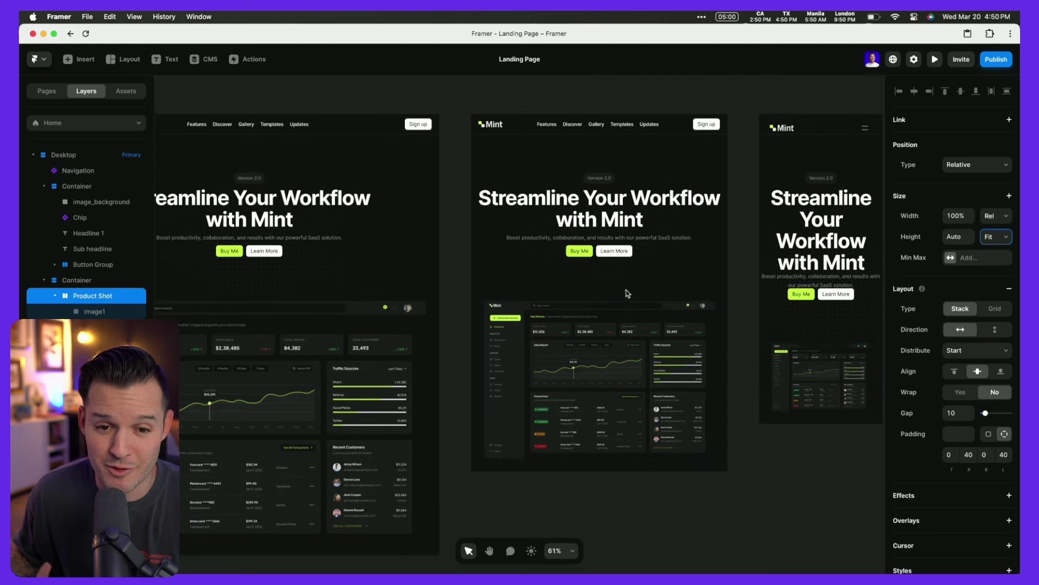
{"action": "scroll", "coordinate": [644, 364], "scroll_direction": "right", "scroll_amount": 3}
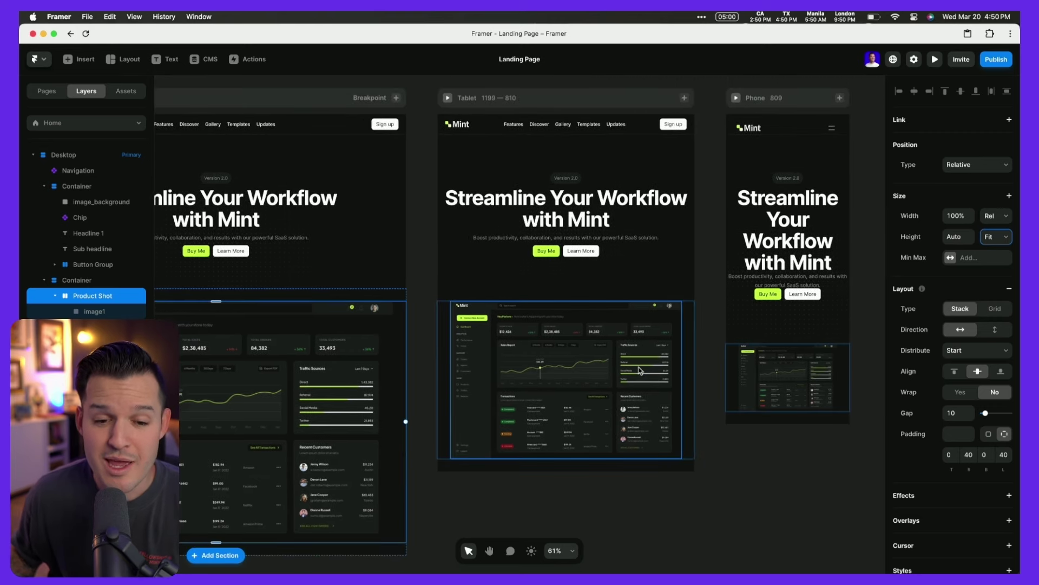
- Switch the Navigation component in the Tablet layout to the Phone variant
{"action": "left_click", "coordinate": [635, 132]}
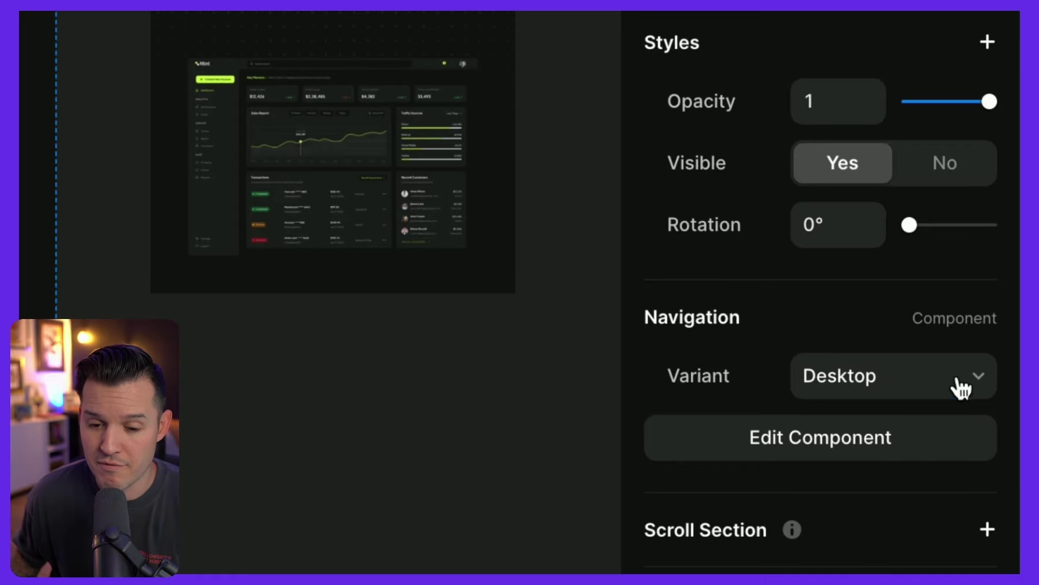
{"action": "left_click", "coordinate": [979, 383]}
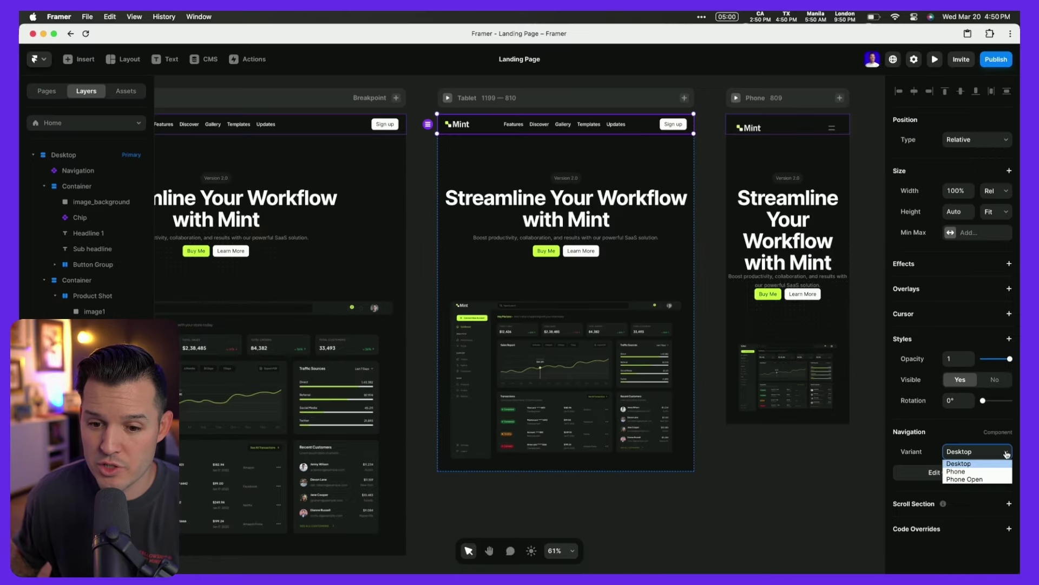
{"action": "left_click", "coordinate": [915, 434]}
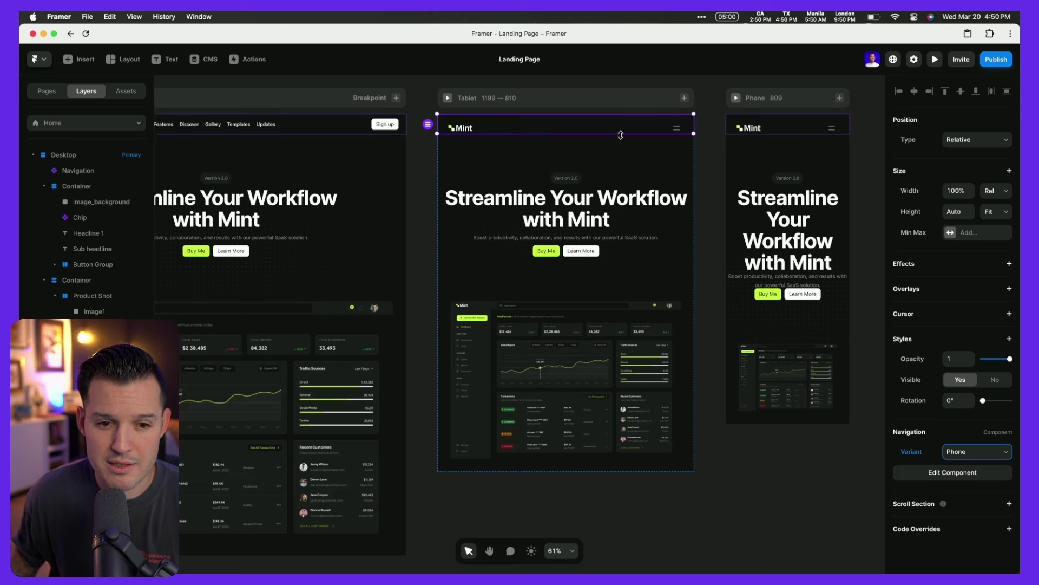
- Slightly increase the Navigation's height in the Tablet and Phone layouts so that it encloses its content
{"action": "left_click_drag", "start_coordinate": [620, 135], "coordinate": [620, 135]}
{"action": "left_click", "coordinate": [803, 131]}
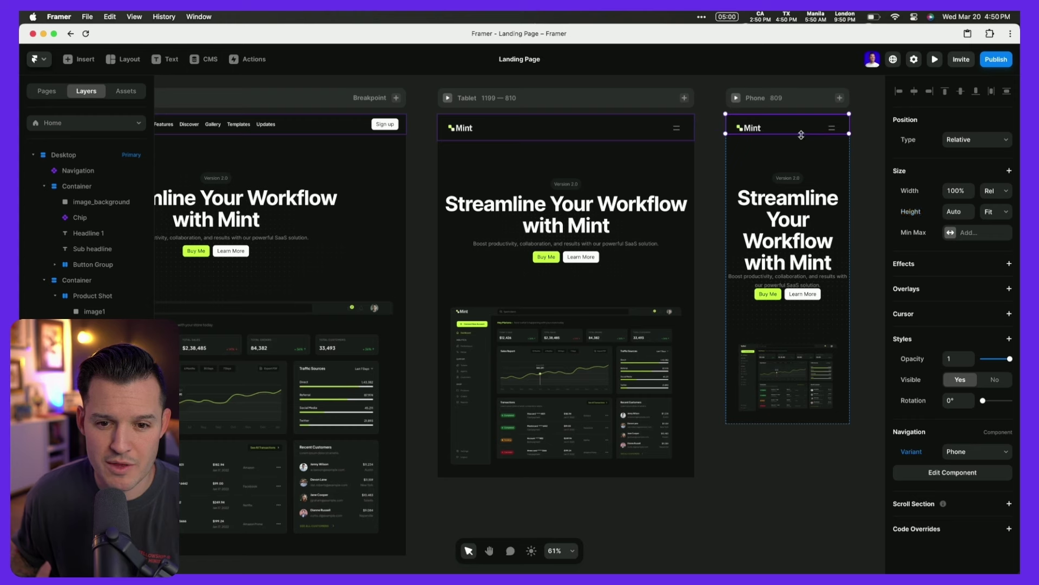
{"action": "left_click_drag", "start_coordinate": [801, 134], "coordinate": [800, 141]}
- Preview the Desktop page and resize the preview width to check how the layout adapts across breakpoints
{"action": "left_click", "coordinate": [341, 99]}
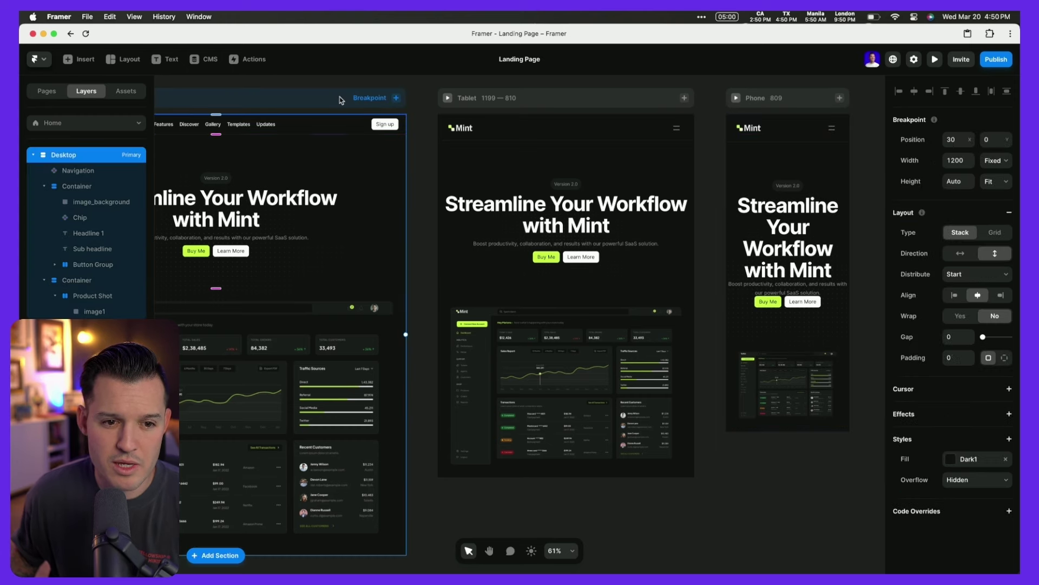
{"action": "left_click", "coordinate": [934, 58]}
{"action": "left_click_drag", "start_coordinate": [840, 321], "coordinate": [857, 293]}
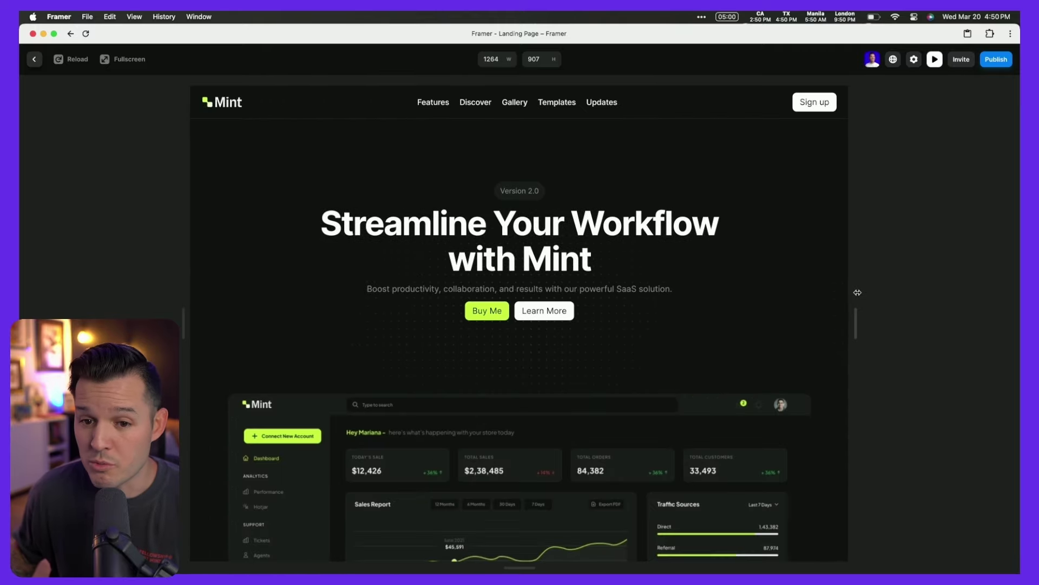
{"action": "left_click", "coordinate": [934, 58]}
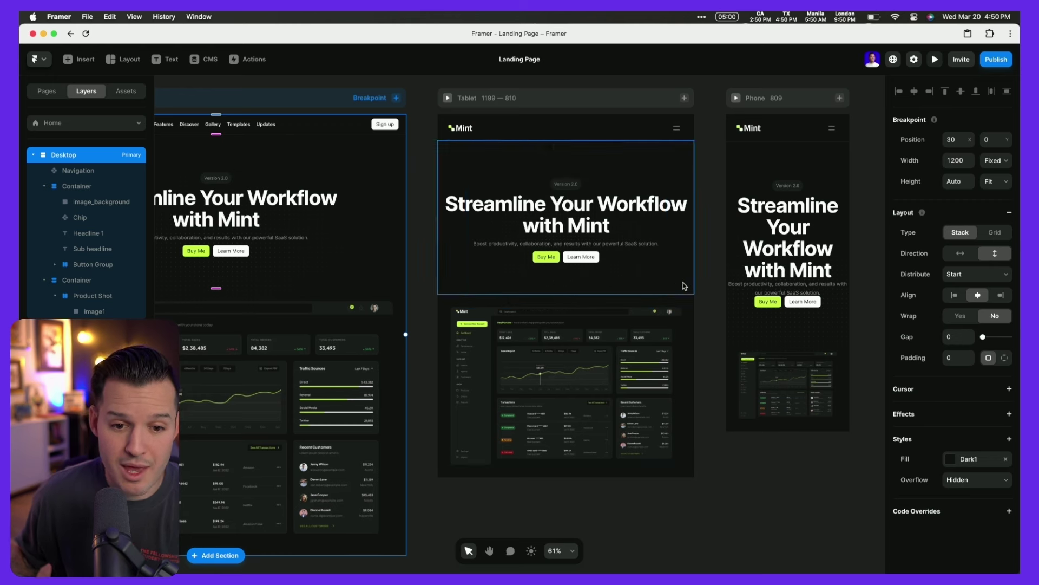
- Reduce the bottom padding of the hero text Container in the Tablet layout to 60
{"action": "left_click", "coordinate": [638, 278]}
{"action": "left_click", "coordinate": [685, 278]}
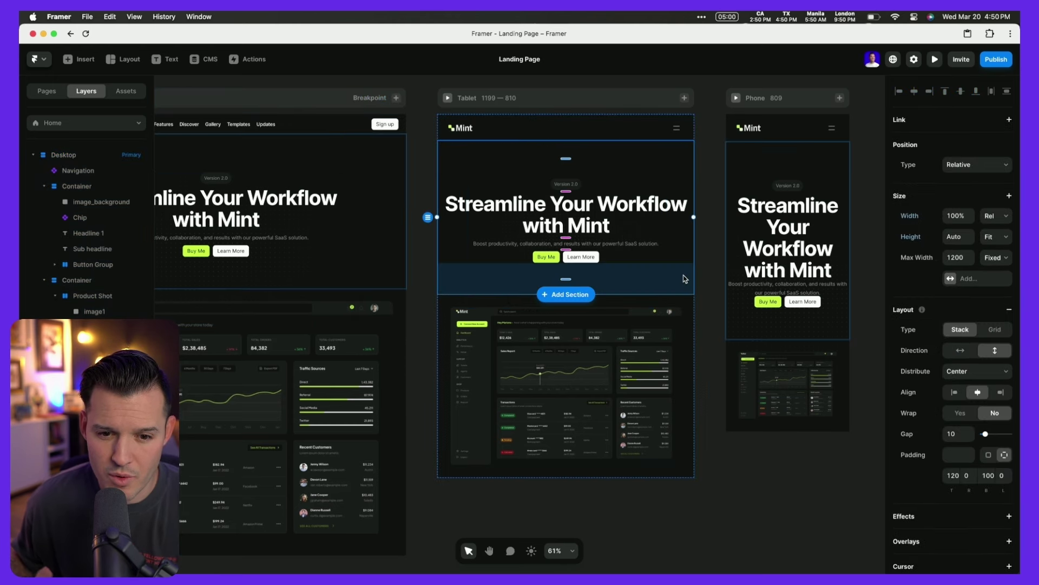
{"action": "left_click_drag", "start_coordinate": [565, 279], "coordinate": [566, 271]}
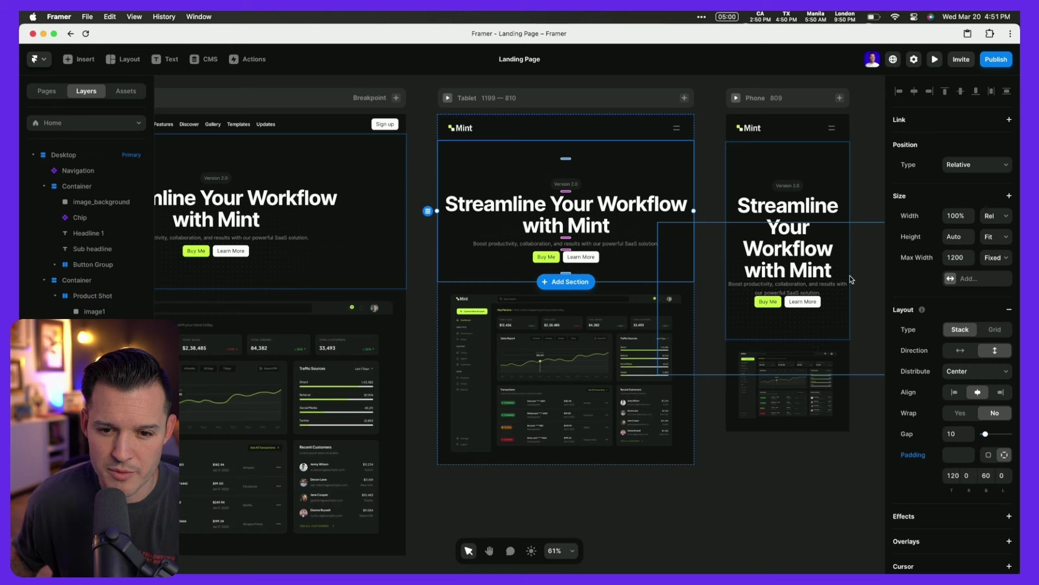
- Reduce the top and bottom padding of the hero text Container in the Phone layout
{"action": "left_click", "coordinate": [847, 216]}
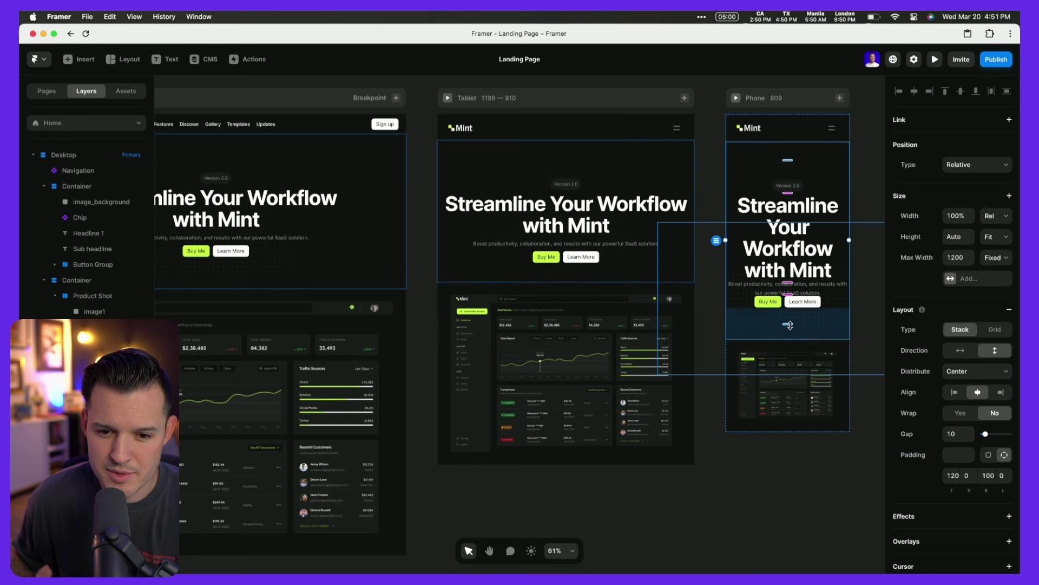
{"action": "left_click_drag", "start_coordinate": [790, 325], "coordinate": [789, 301]}
{"action": "left_click", "coordinate": [802, 457]}
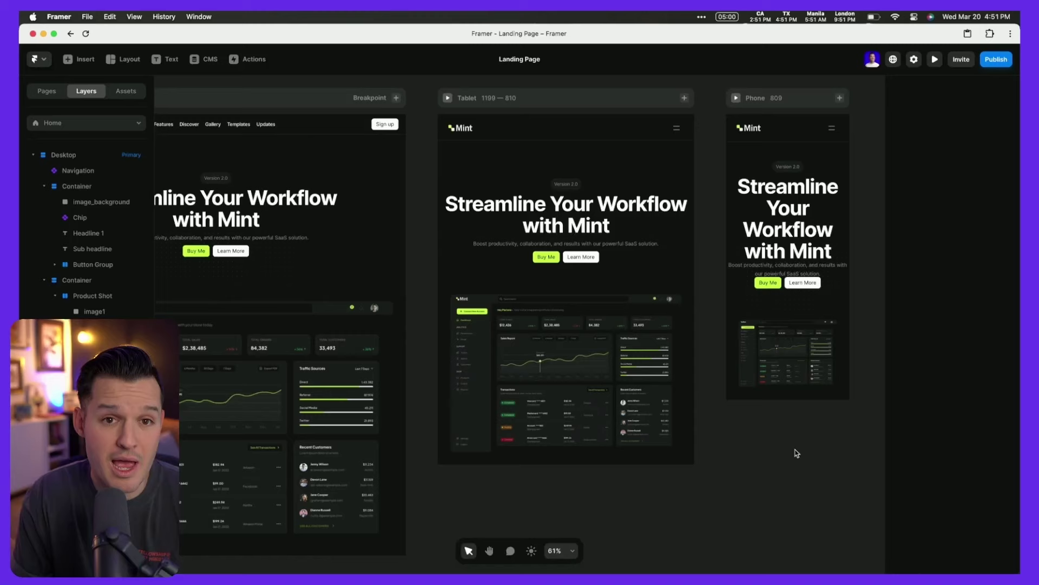
- Add breakpoints to the Heading 1 text style and check its medium and small settings
{"action": "left_click", "coordinate": [137, 93]}
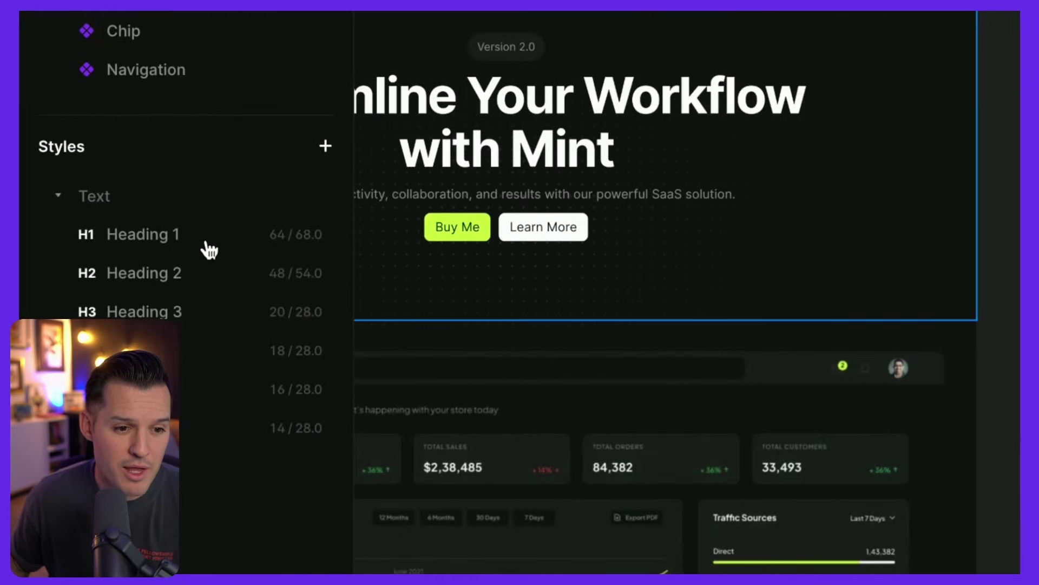
{"action": "left_click", "coordinate": [164, 243]}
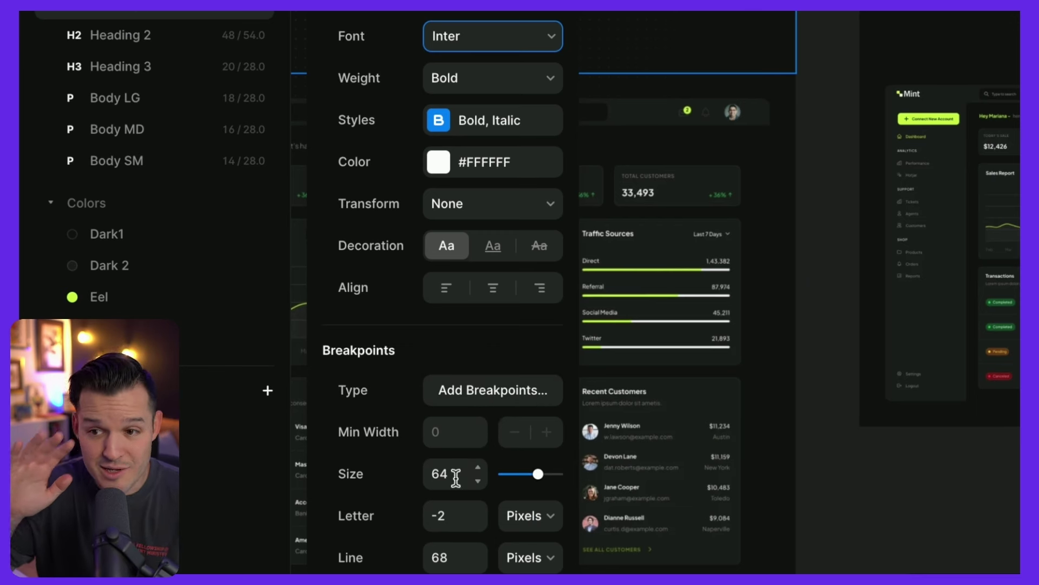
{"action": "left_click", "coordinate": [481, 401]}
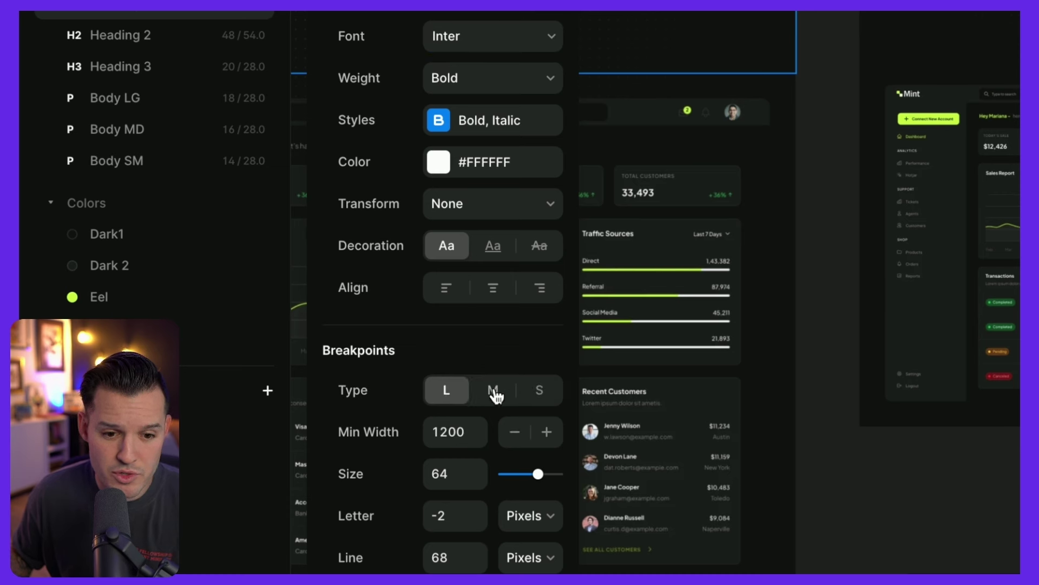
{"action": "left_click", "coordinate": [503, 390]}
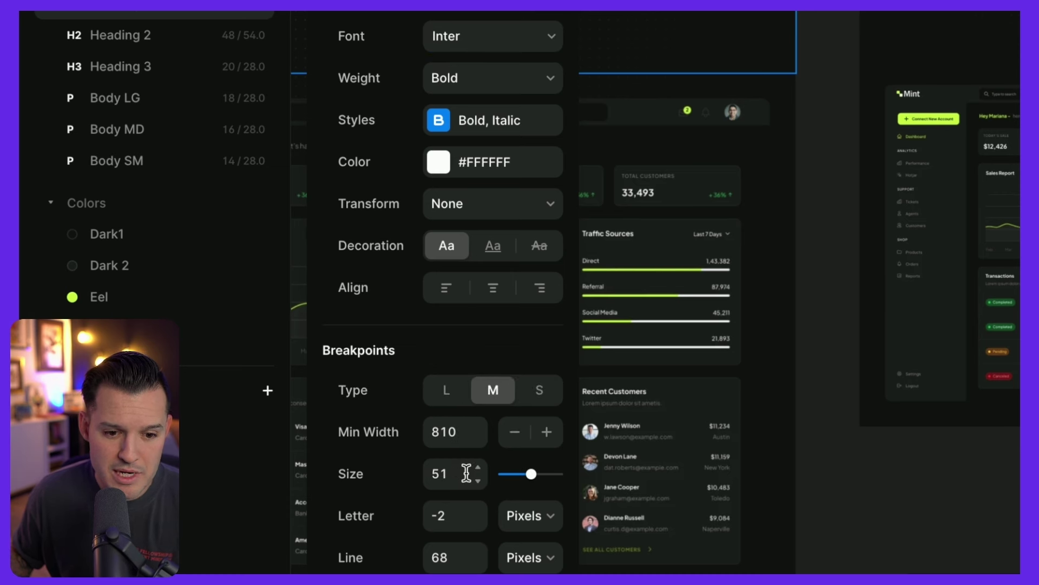
{"action": "left_click", "coordinate": [542, 391]}
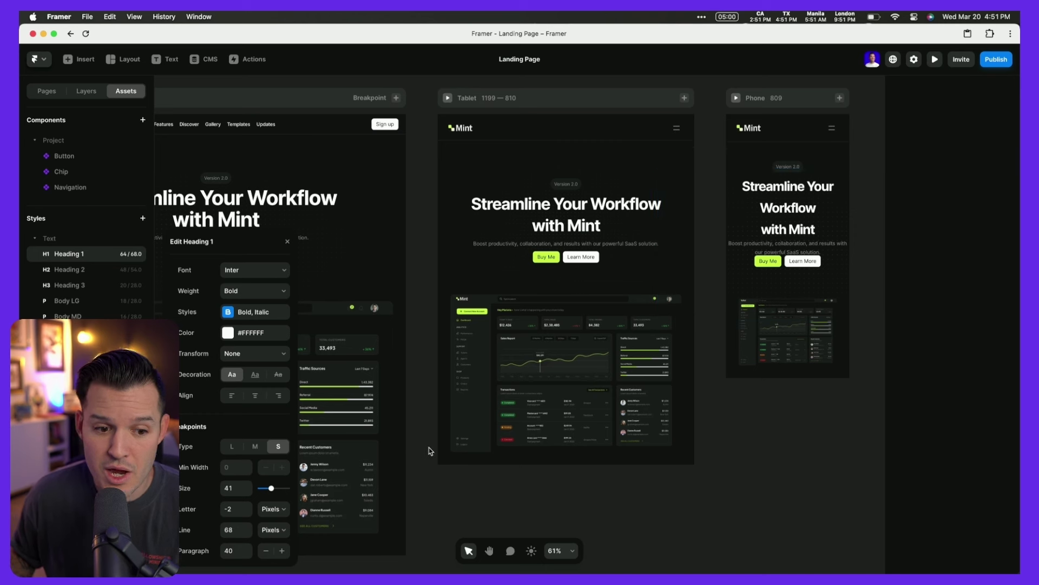
- For the medium breakpoint of the Heading 1 style, set the size to 54 and reduce the line height to about 60 pixels
{"action": "left_click", "coordinate": [256, 446]}
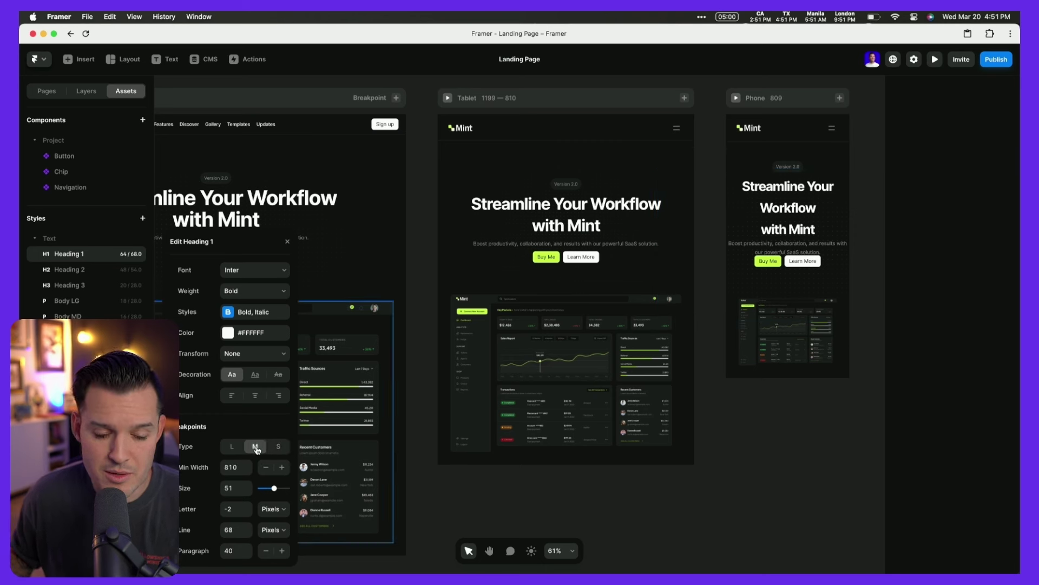
{"action": "left_click", "coordinate": [249, 486]}
{"action": "double_click", "coordinate": [248, 486]}
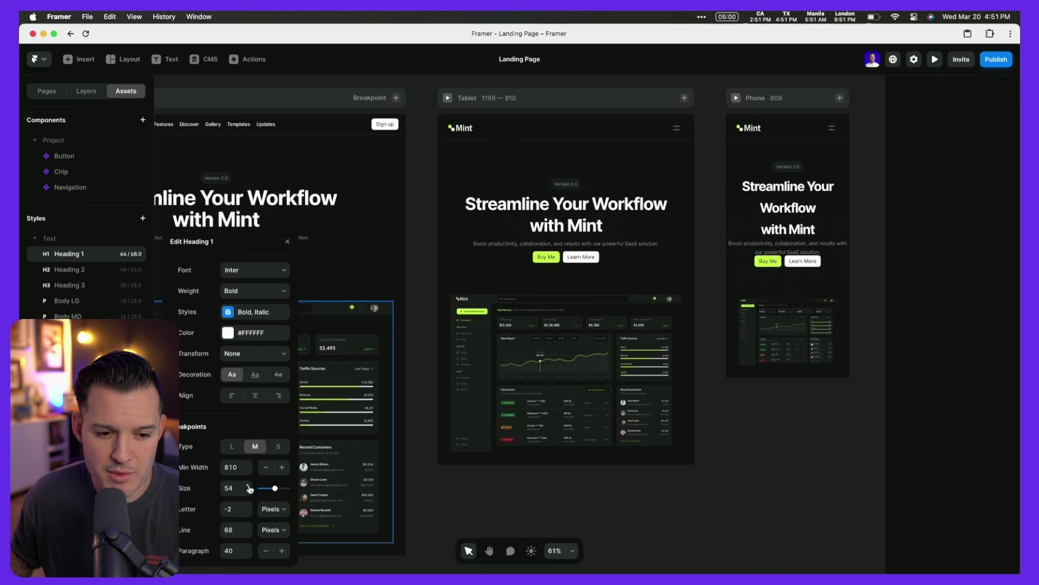
{"action": "left_click", "coordinate": [248, 534]}
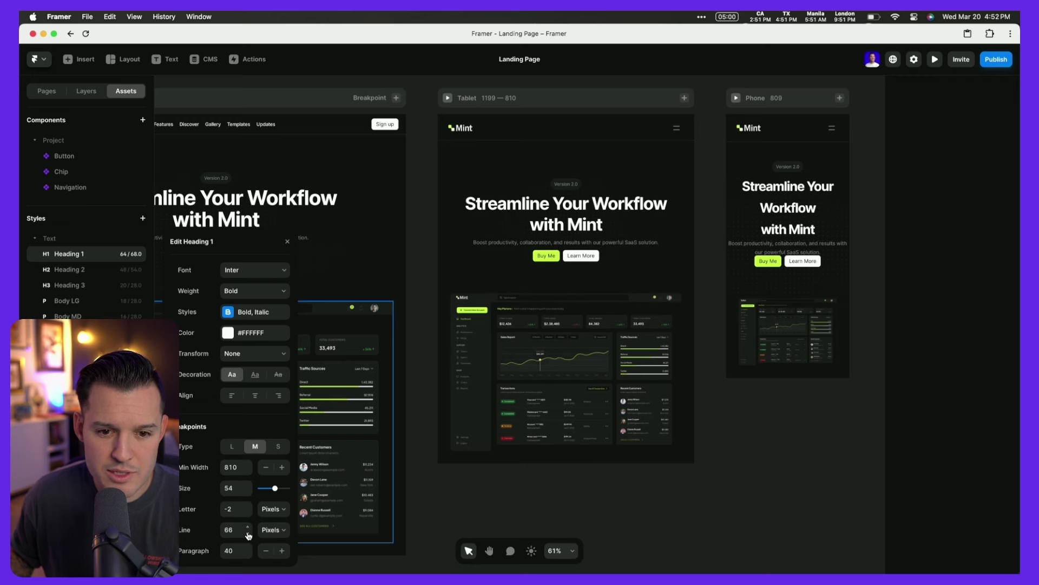
{"action": "left_click", "coordinate": [249, 534]}
{"action": "left_click", "coordinate": [249, 535]}
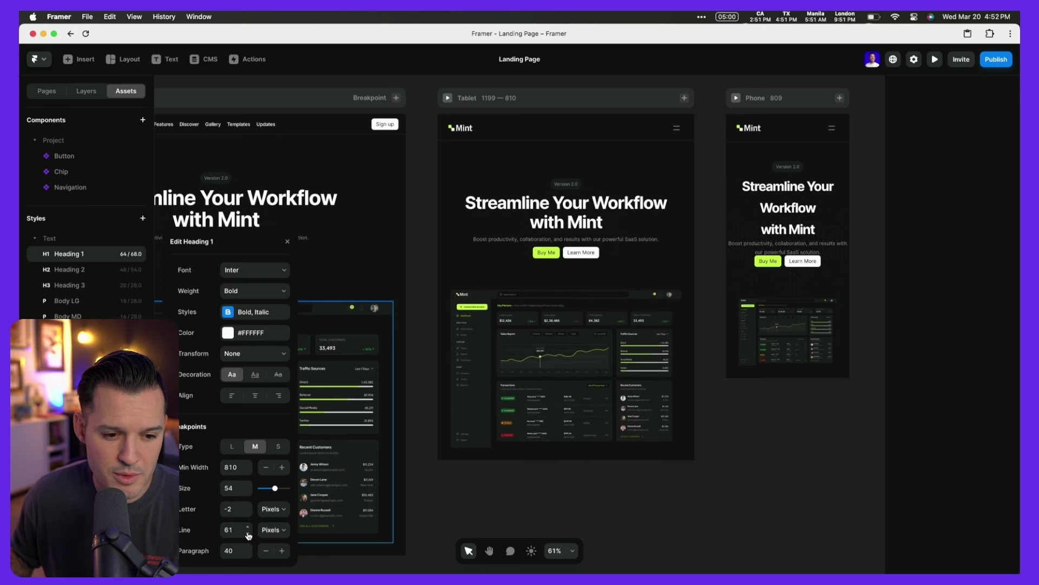
{"action": "left_click", "coordinate": [249, 534]}
- For the small breakpoint of the Heading 1 style, set the size to 38 and the line height to 44 pixels
{"action": "left_click", "coordinate": [278, 447]}
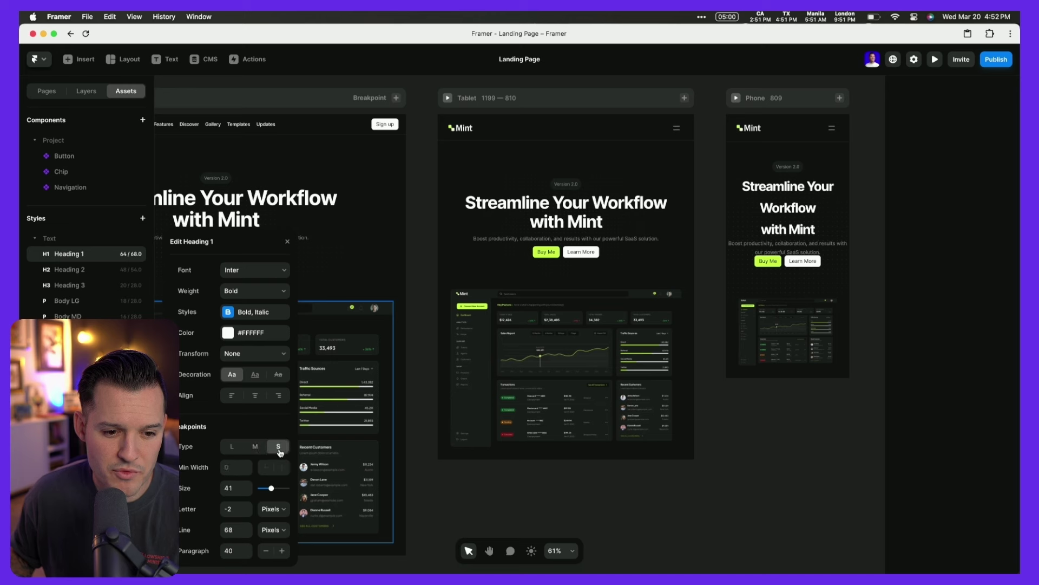
{"action": "left_click", "coordinate": [248, 494]}
{"action": "left_click", "coordinate": [247, 493]}
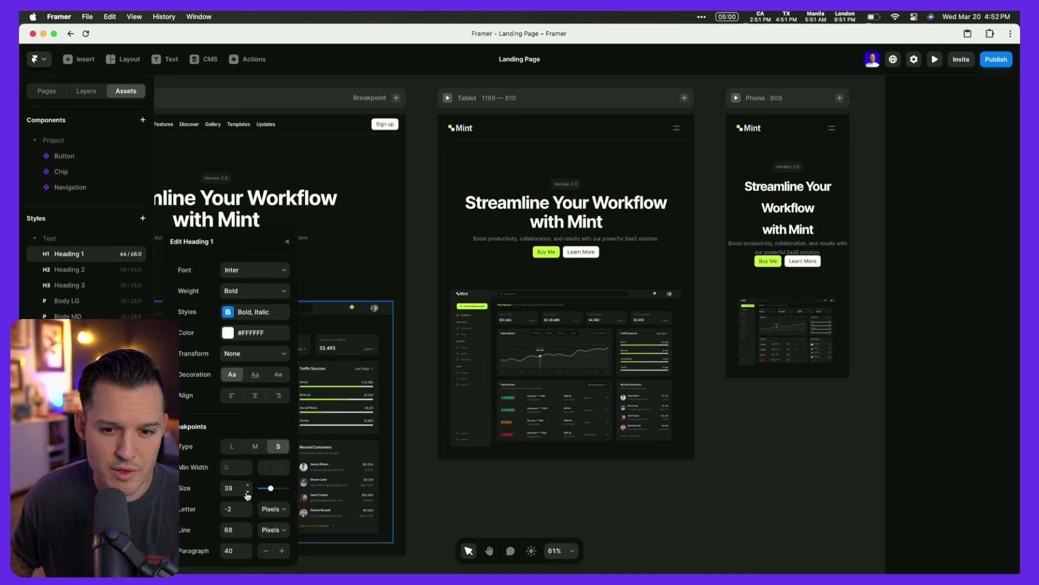
{"action": "left_click", "coordinate": [248, 494]}
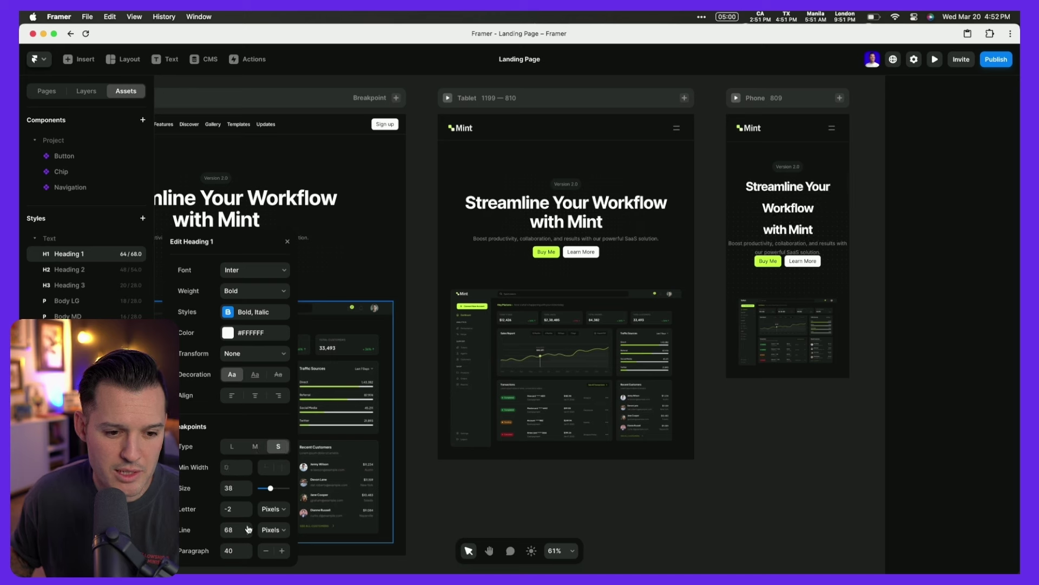
{"action": "left_click_drag", "start_coordinate": [250, 536], "coordinate": [248, 546]}
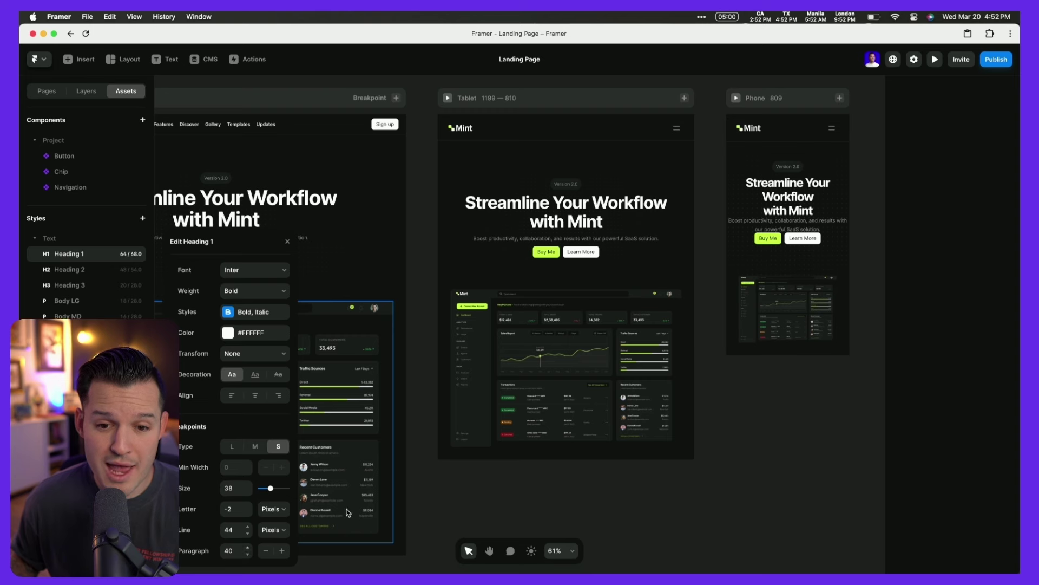
- Set the Phone hero text Container's gap to 30 and its right and left padding to 40
{"action": "left_click", "coordinate": [831, 196]}
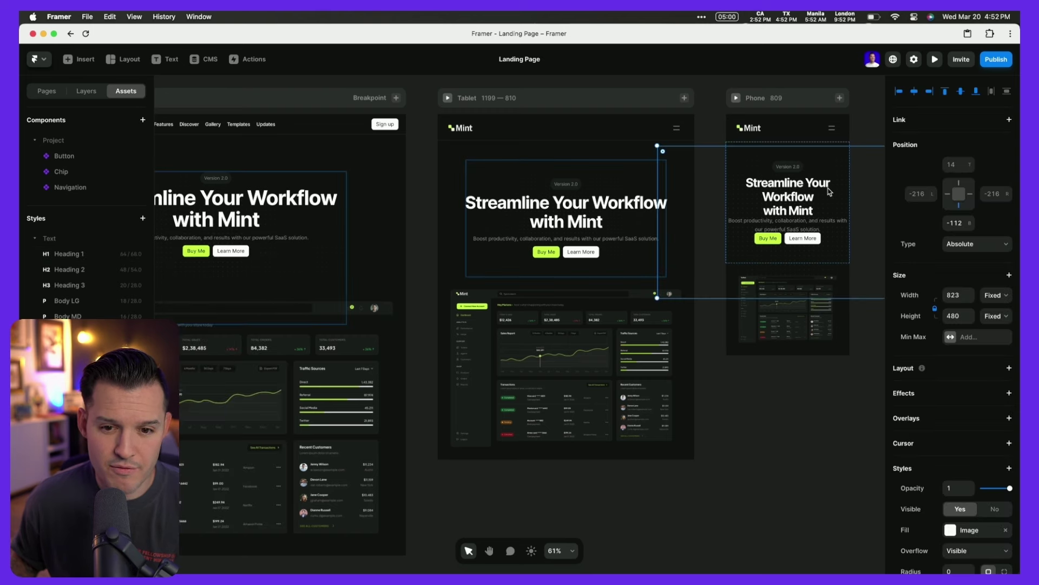
{"action": "left_click", "coordinate": [75, 90]}
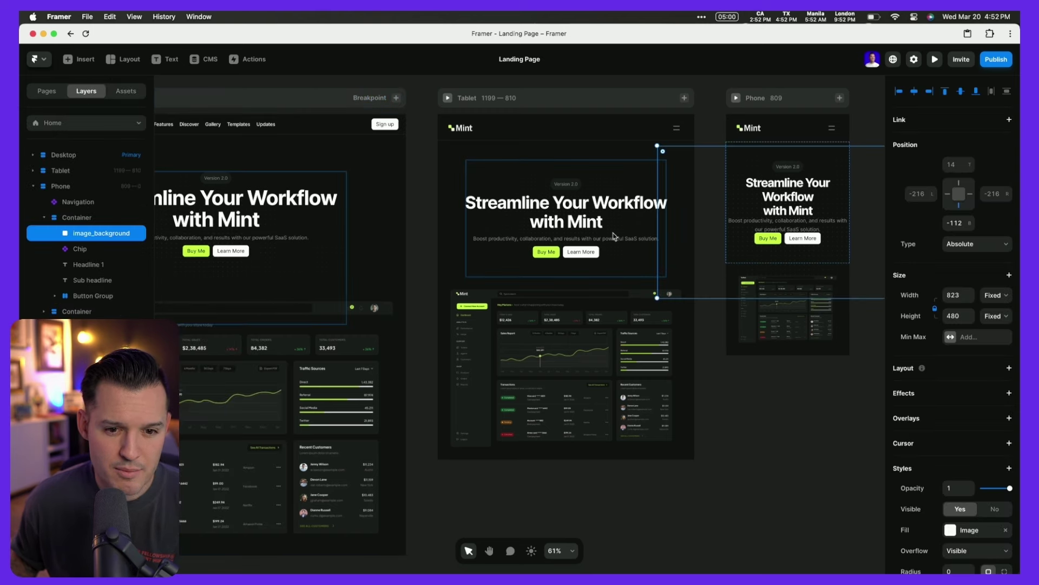
{"action": "scroll", "coordinate": [596, 222], "scroll_direction": "right", "scroll_amount": 3}
{"action": "scroll", "coordinate": [622, 189], "scroll_direction": "up", "scroll_amount": 10}
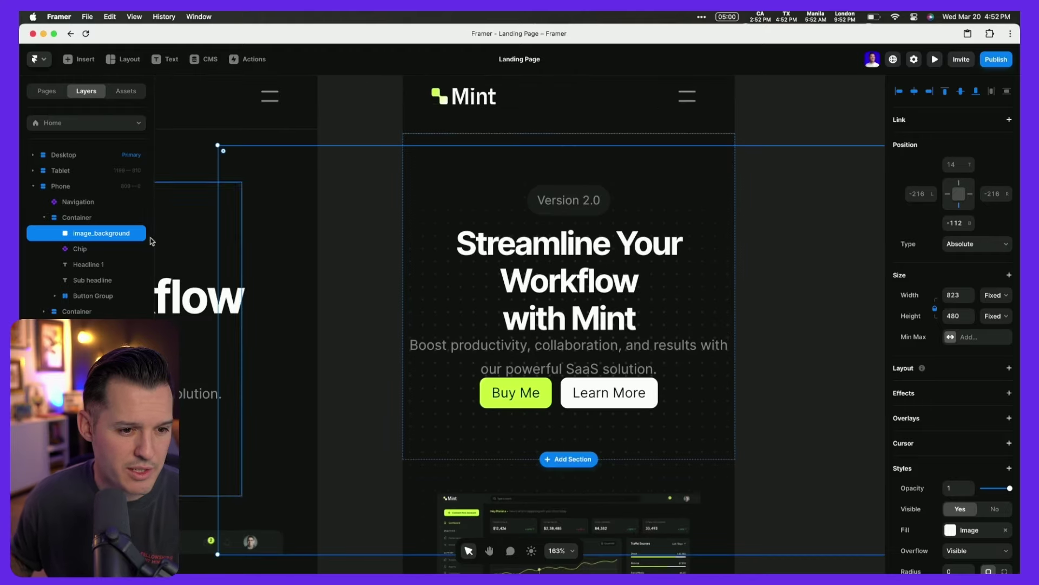
{"action": "left_click", "coordinate": [89, 265]}
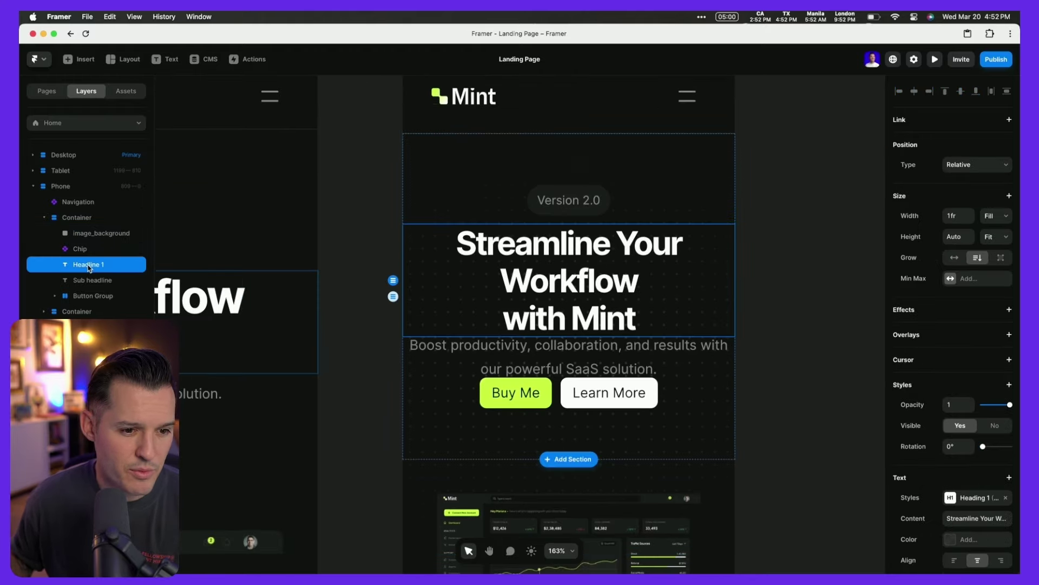
{"action": "left_click", "coordinate": [87, 218]}
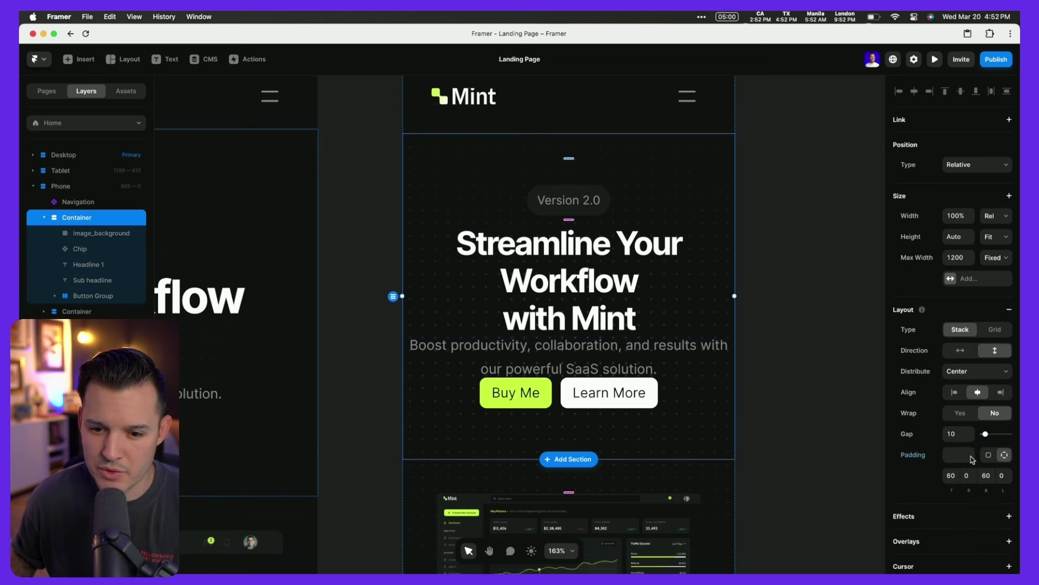
{"action": "left_click_drag", "start_coordinate": [968, 438], "coordinate": [974, 428]}
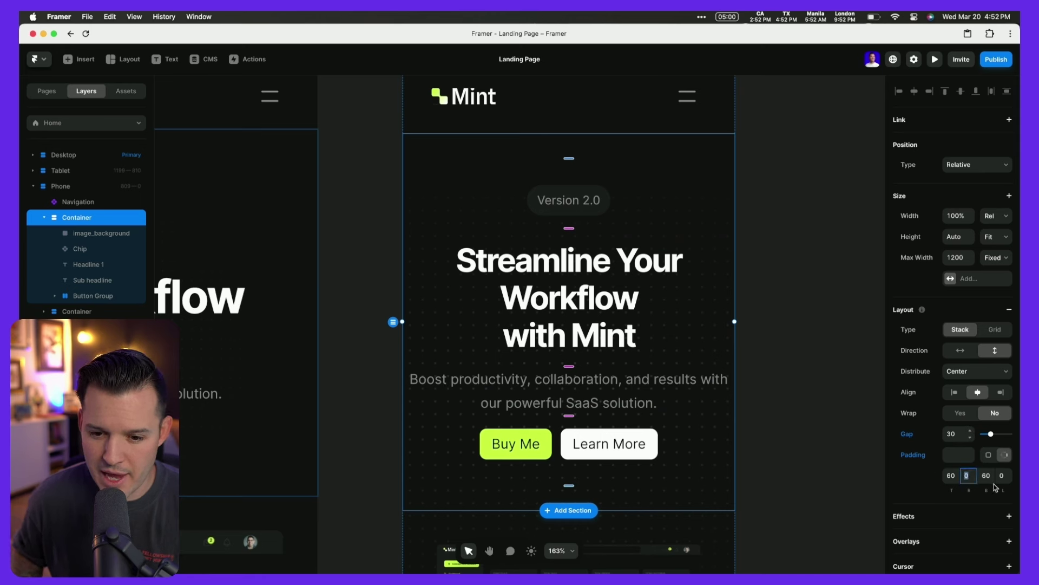
{"action": "type", "text": "4040"}
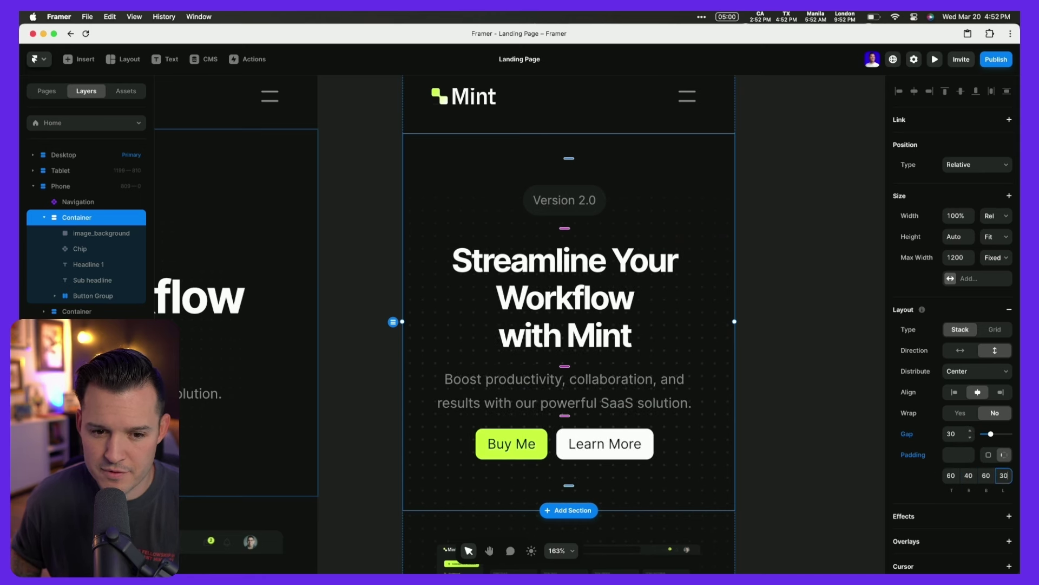
{"action": "scroll", "coordinate": [754, 355], "scroll_direction": "down", "scroll_amount": 10}
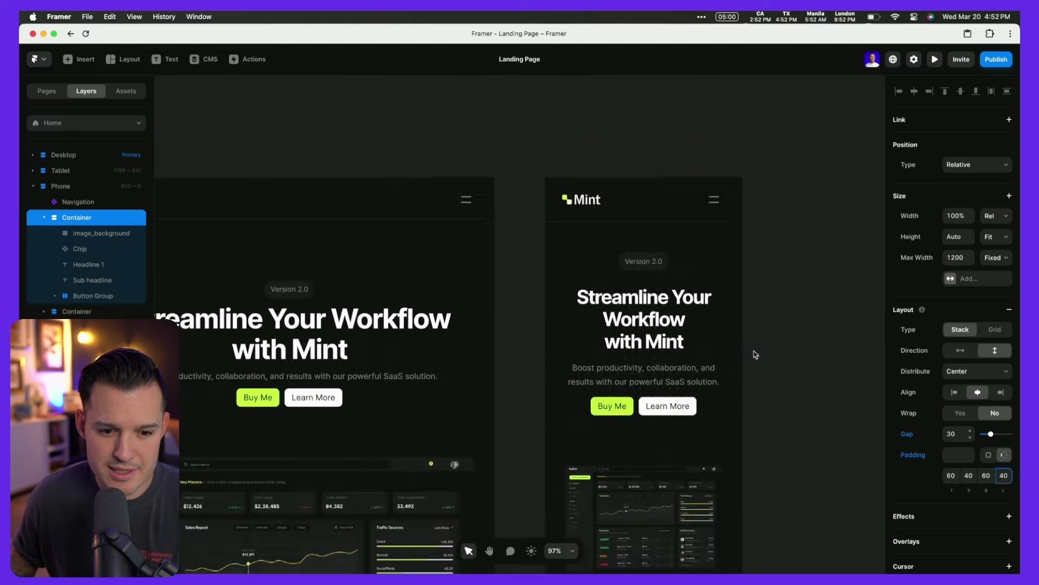
{"action": "left_click", "coordinate": [781, 377]}
{"action": "left_click_drag", "start_coordinate": [781, 378], "coordinate": [805, 242]}
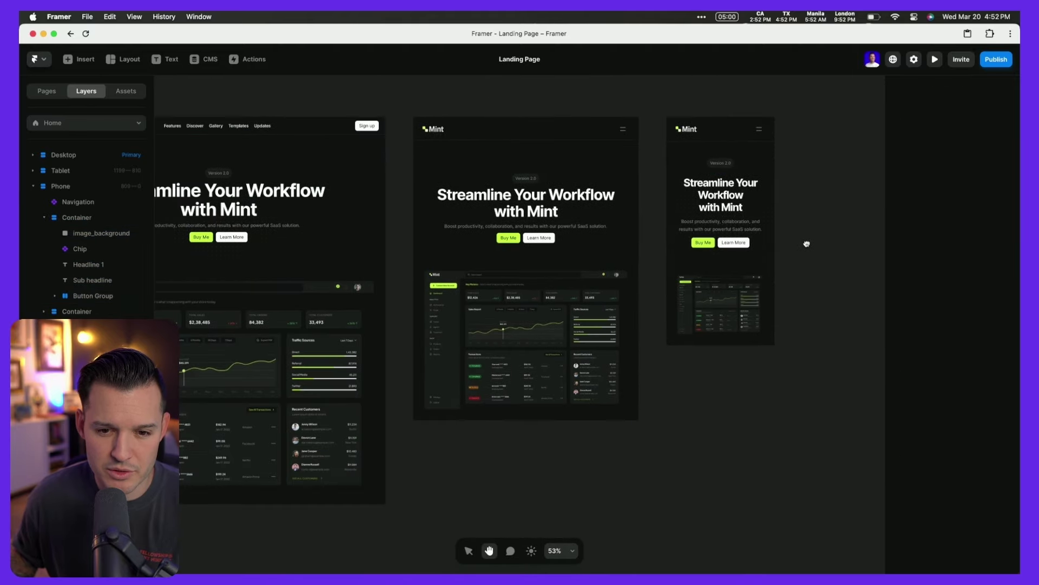
- Lock the image_background layer in the Desktop hero Container so the text in front can be selected on the canvas
{"action": "double_click", "coordinate": [710, 262]}
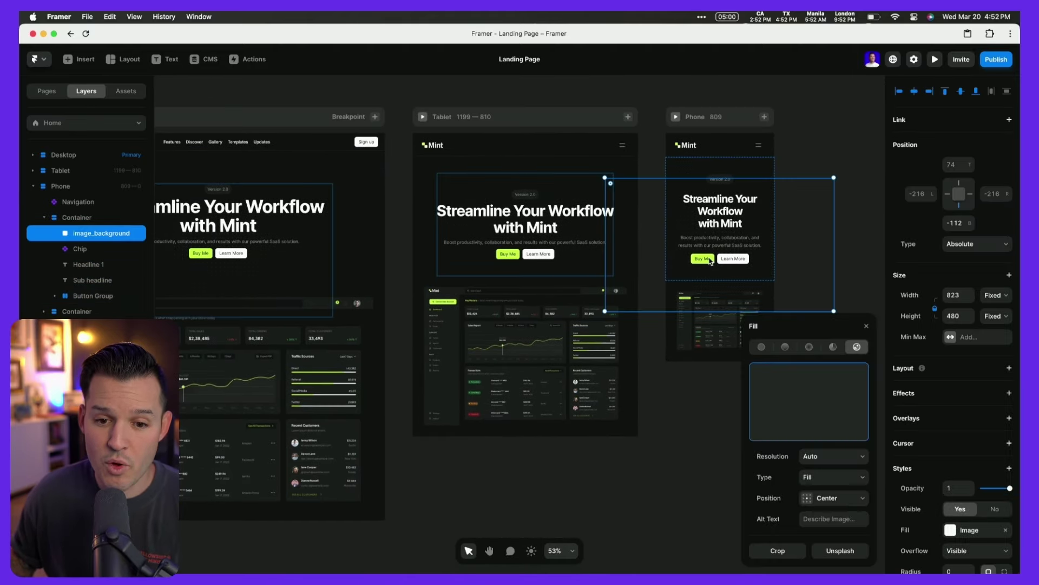
{"action": "left_click", "coordinate": [816, 260]}
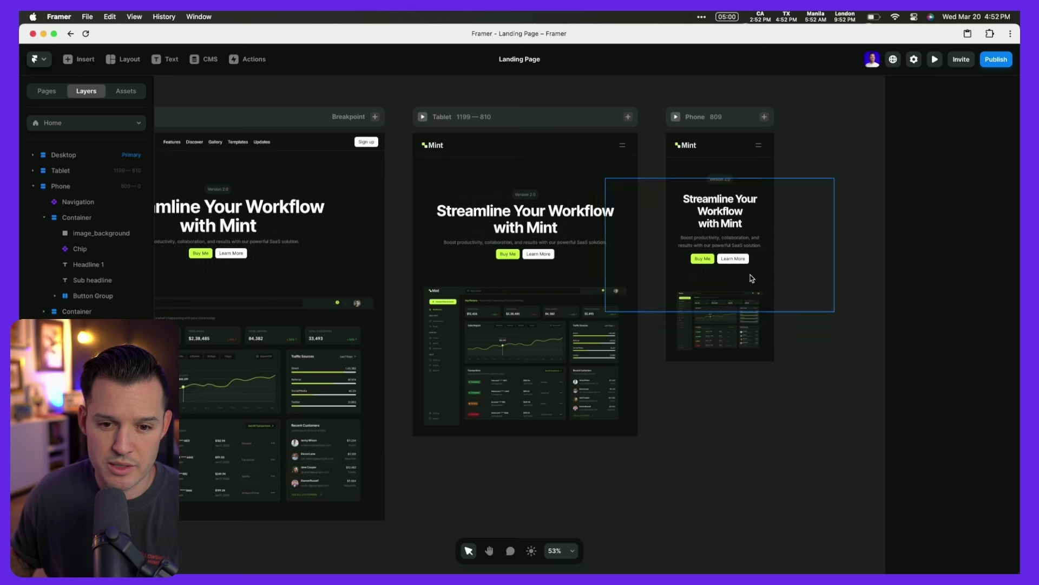
{"action": "left_click", "coordinate": [318, 285]}
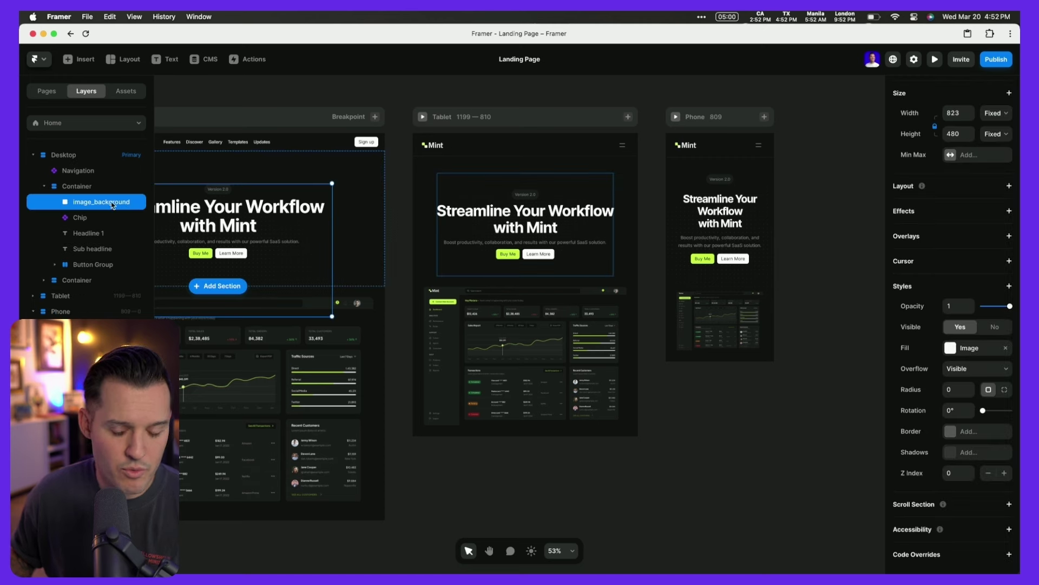
{"action": "left_click", "coordinate": [138, 201]}
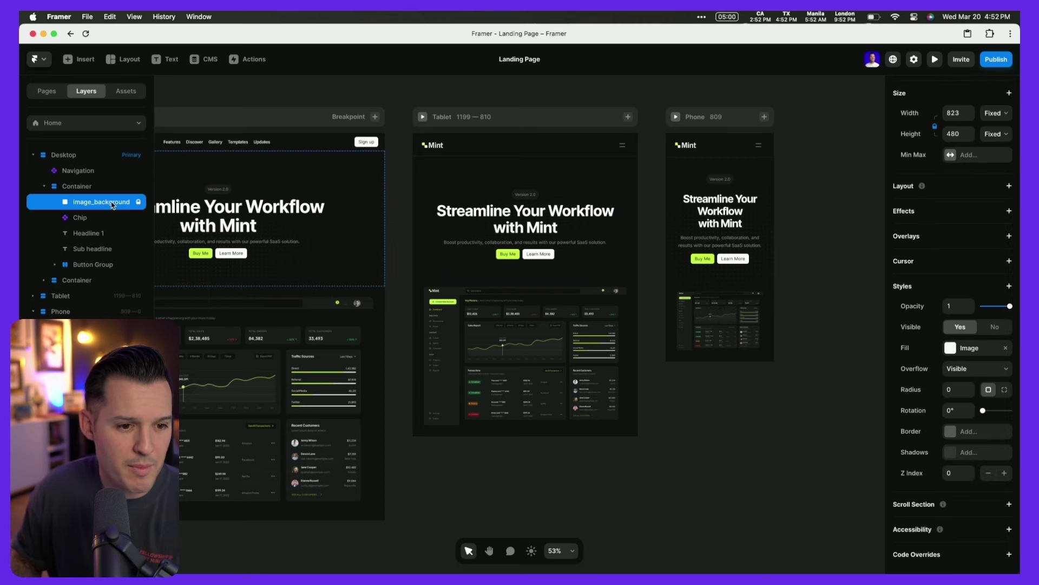
{"action": "left_click", "coordinate": [594, 235]}
{"action": "left_click", "coordinate": [753, 232]}
- Change the Phone layout's Button Group stack direction to vertical
{"action": "key", "text": "shift+2"}
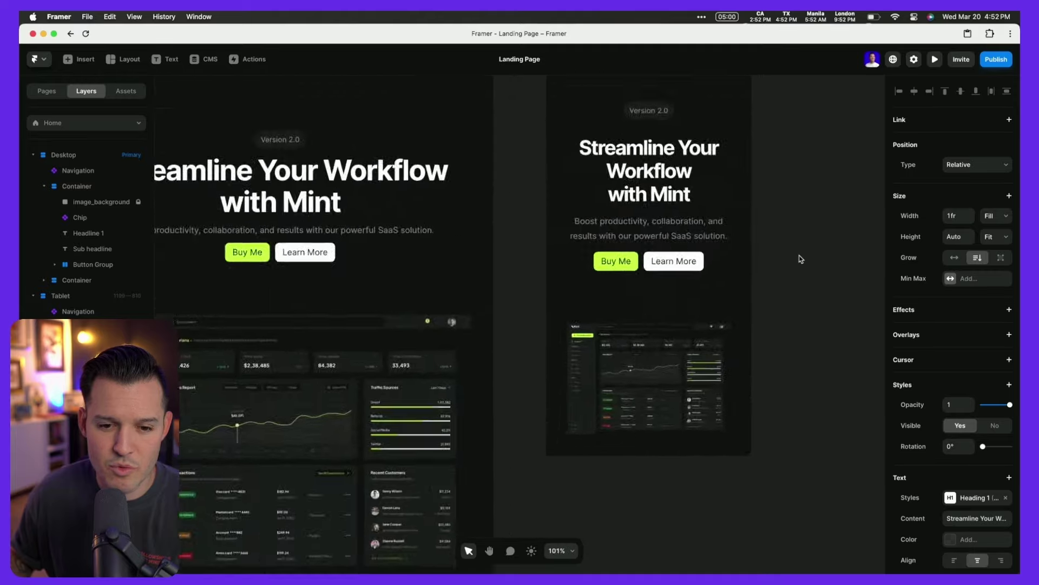
{"action": "left_click", "coordinate": [589, 272]}
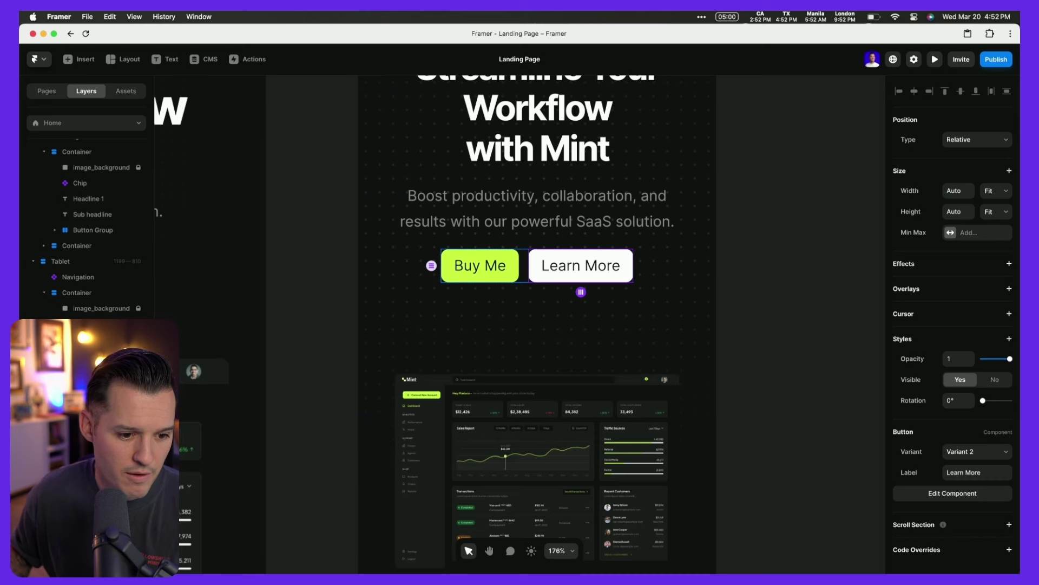
{"action": "key", "text": "Escape"}
{"action": "left_click", "coordinate": [994, 330]}
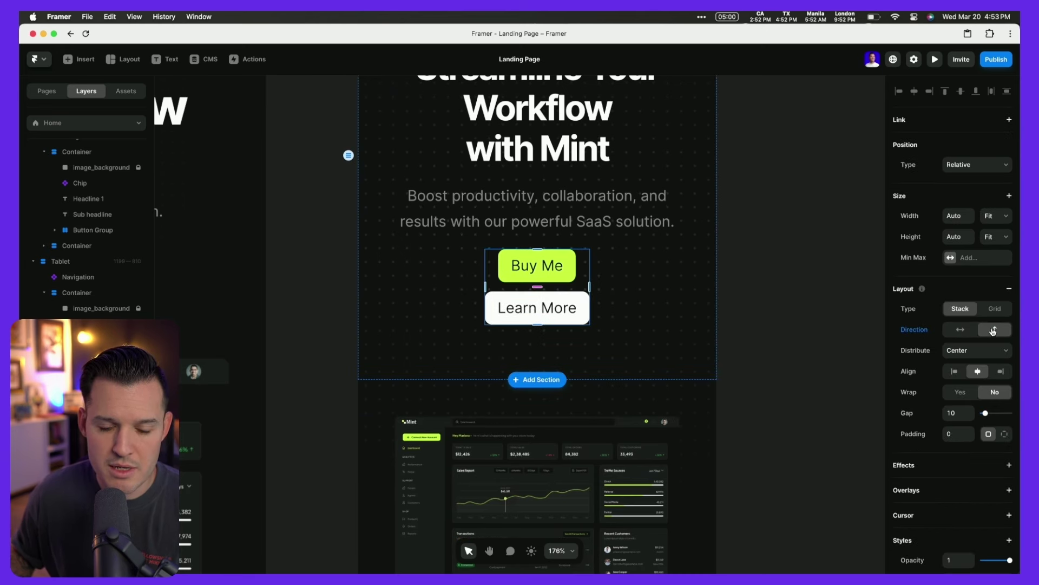
- Set both Phone hero buttons to Fill width and stretch their Button Group across the full width of the Container
{"action": "key", "text": "Return"}
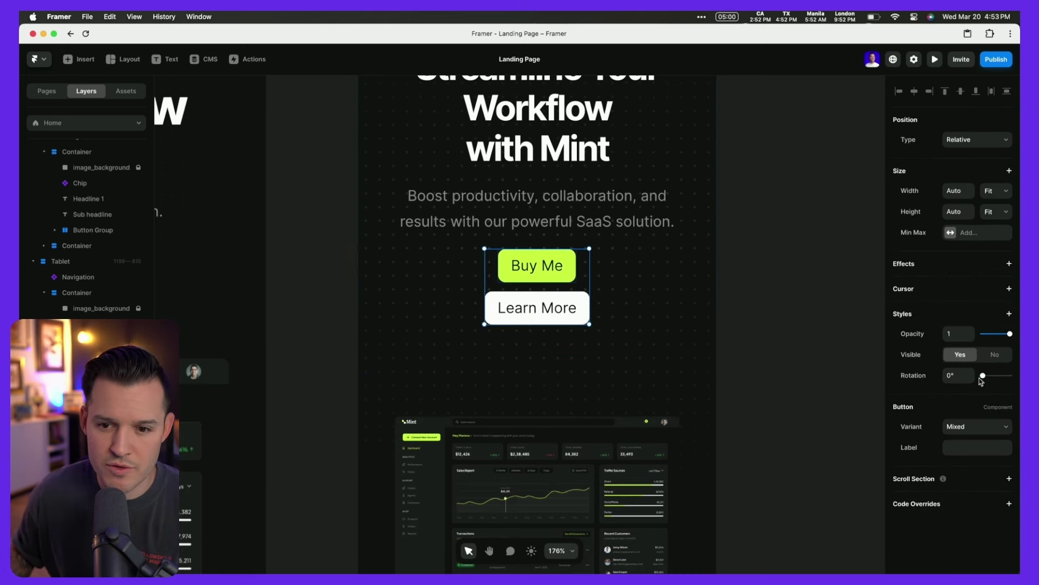
{"action": "left_click", "coordinate": [995, 191]}
{"action": "left_click", "coordinate": [999, 218]}
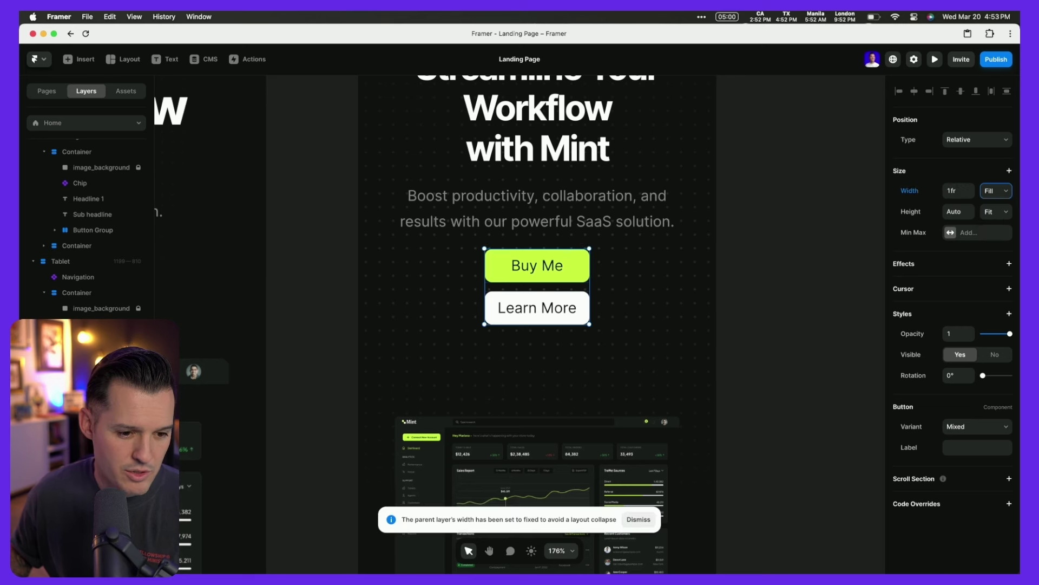
{"action": "key", "text": "shift+Return"}
{"action": "left_click", "coordinate": [996, 217]}
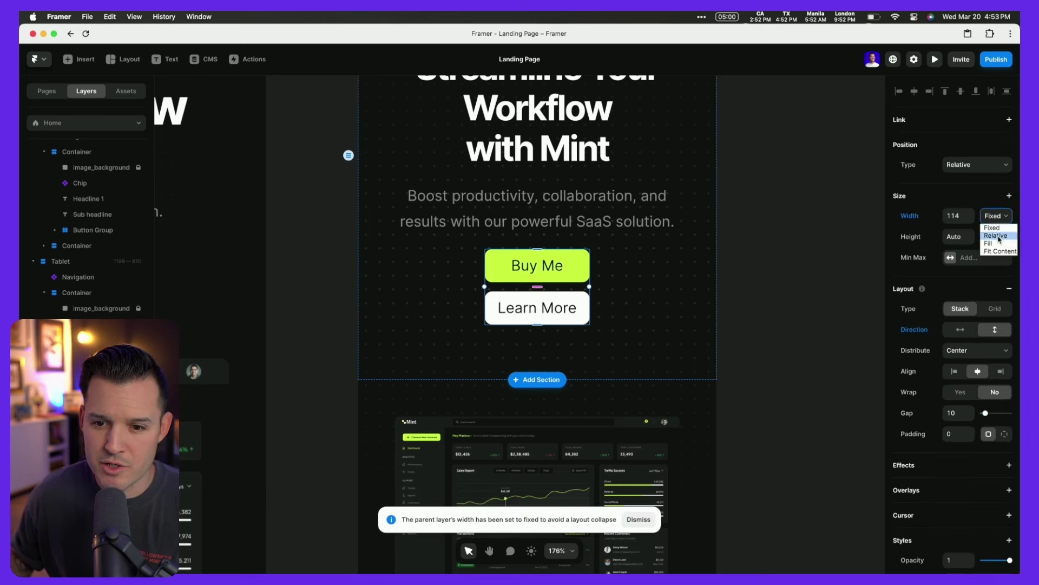
{"action": "left_click", "coordinate": [996, 239]}
{"action": "scroll", "coordinate": [820, 357], "scroll_direction": "up", "scroll_amount": 3}
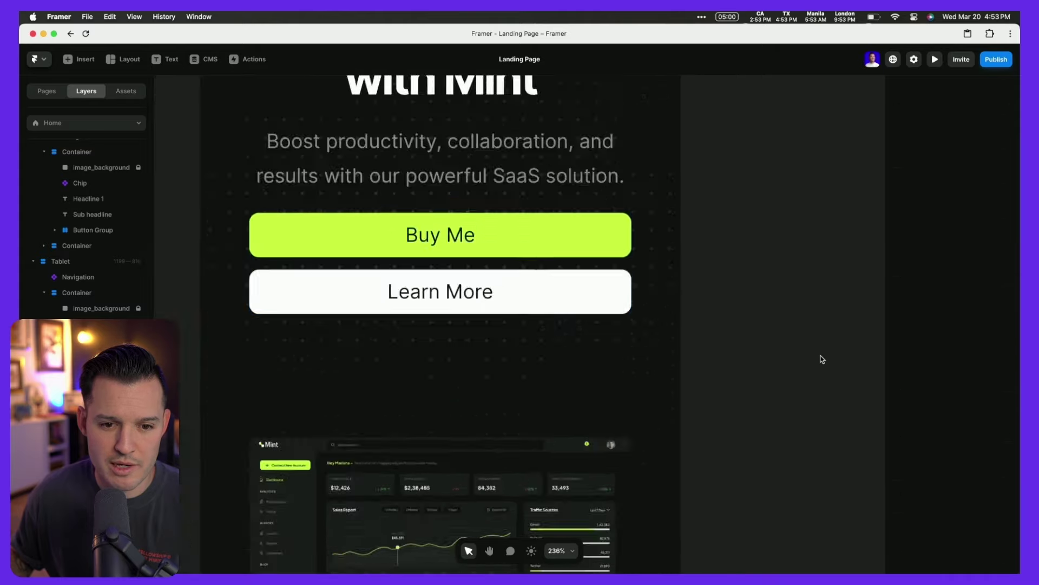
{"action": "right_click", "coordinate": [819, 358]}
{"action": "left_click", "coordinate": [844, 433]}
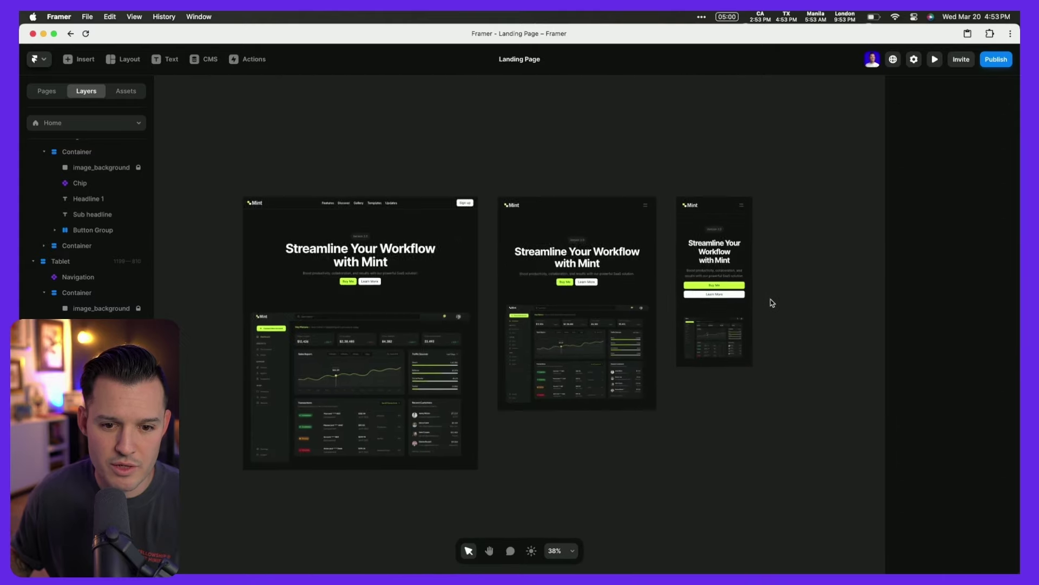
{"action": "scroll", "coordinate": [797, 298], "scroll_direction": "left", "scroll_amount": 2}
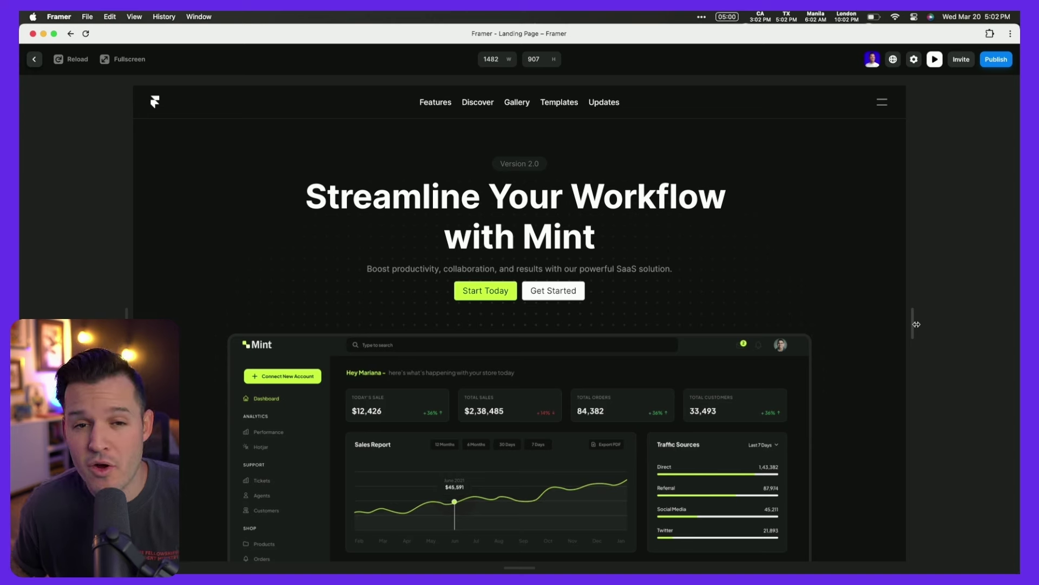
- Narrow the page preview from desktop to phone width and try the navigation's hamburger menu
{"action": "left_click_drag", "start_coordinate": [914, 320], "coordinate": [629, 309]}
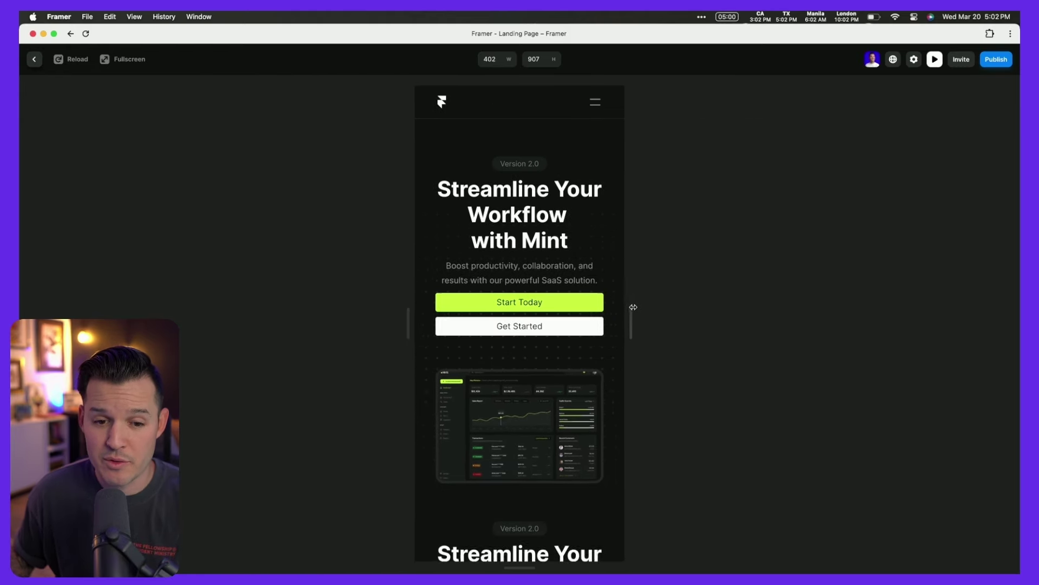
{"action": "left_click", "coordinate": [593, 104]}
{"action": "left_click", "coordinate": [593, 104]}
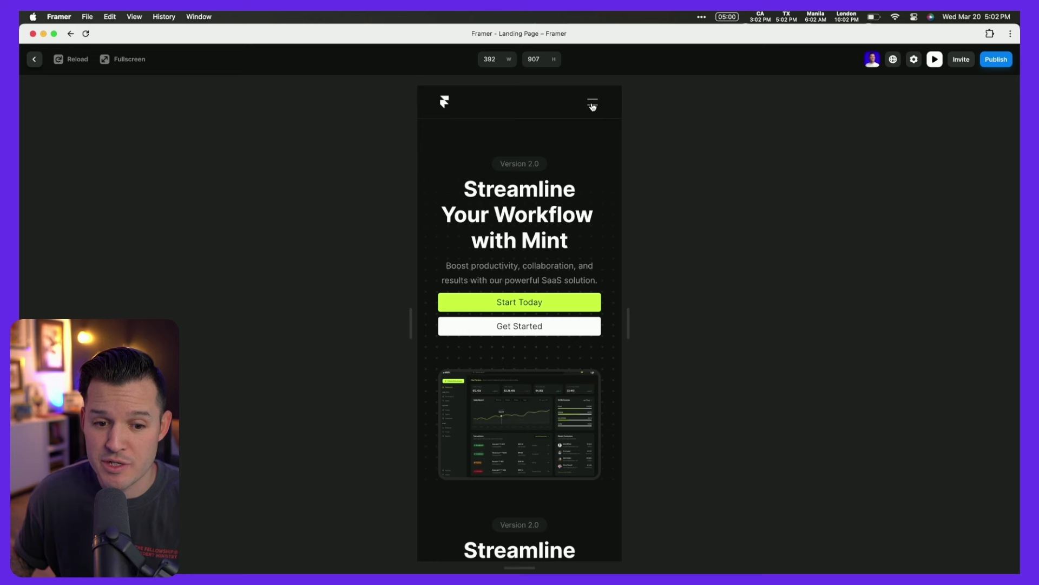